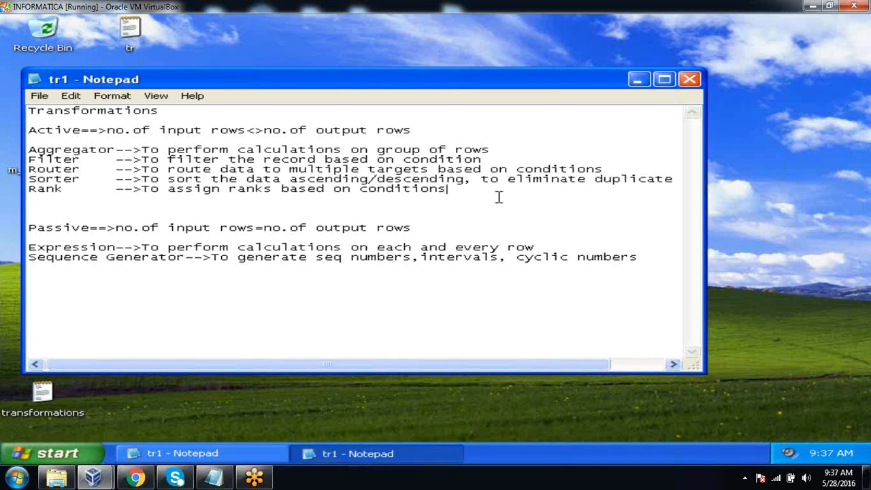
# Add the line "Union -->To combine data from multiple source" below the Rank entry in the active transformations list
pyautogui.press('Return')
pyautogui.press('Return')
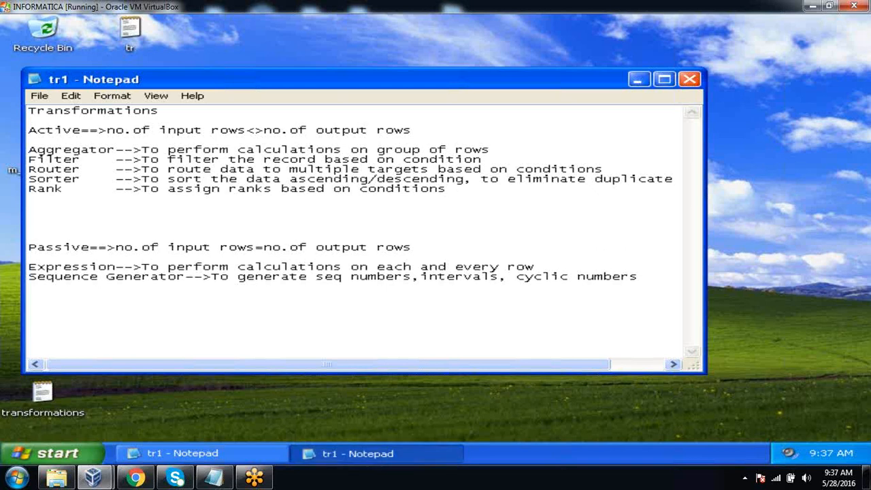
pyautogui.click(499, 197)
pyautogui.write('Union     -->T')
pyautogui.write('o com')
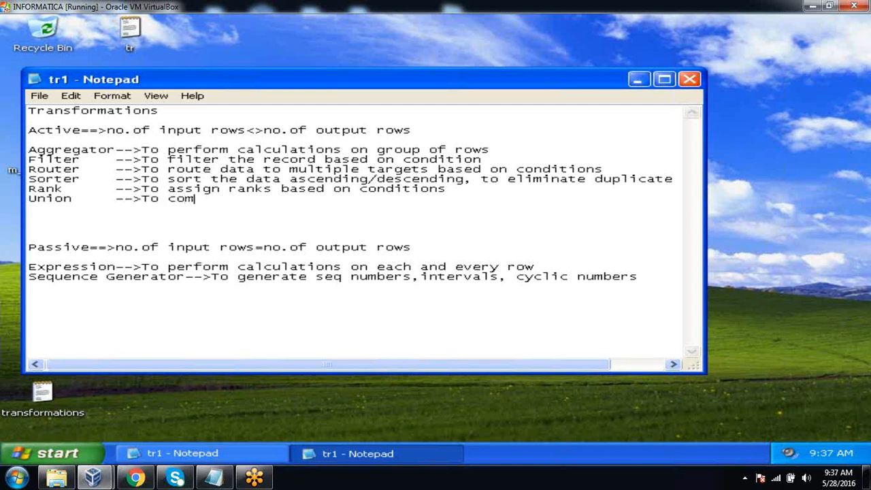
pyautogui.write('bine data fr')
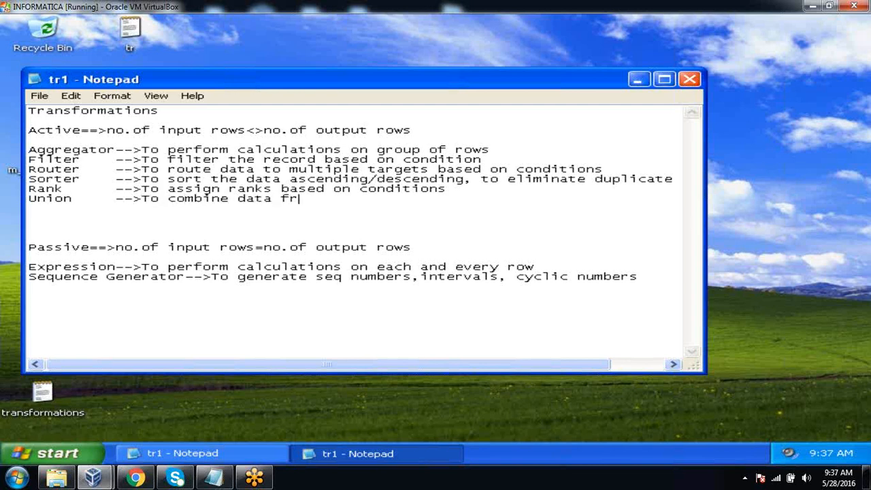
pyautogui.write('om multipel ')
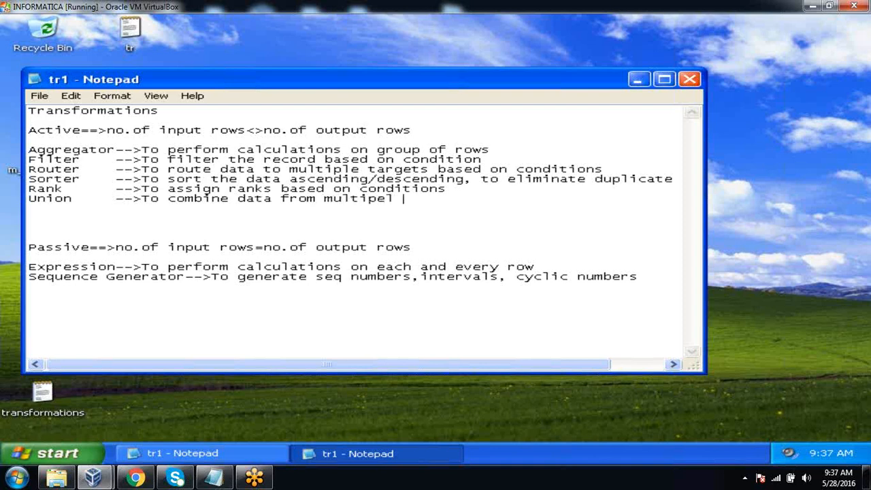
pyautogui.press('BackSpace')
pyautogui.press('BackSpace')
pyautogui.press('BackSpace')
pyautogui.write('le source')
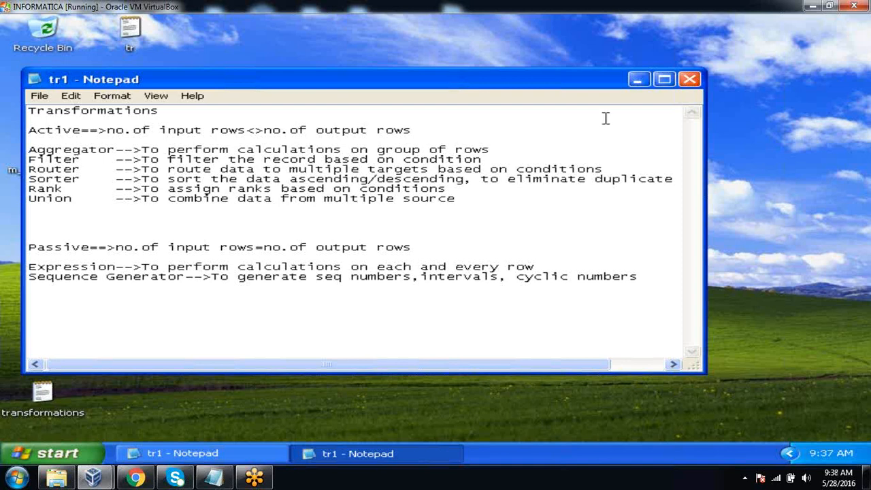
# Minimize the edited tr1 notes and close the duplicate tr1 window that lacks the Union entry
pyautogui.click(638, 80)
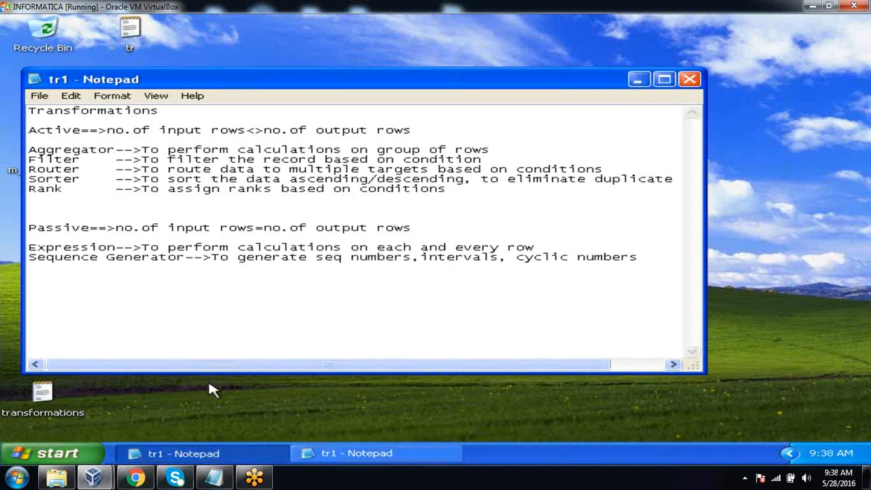
pyautogui.click(188, 408)
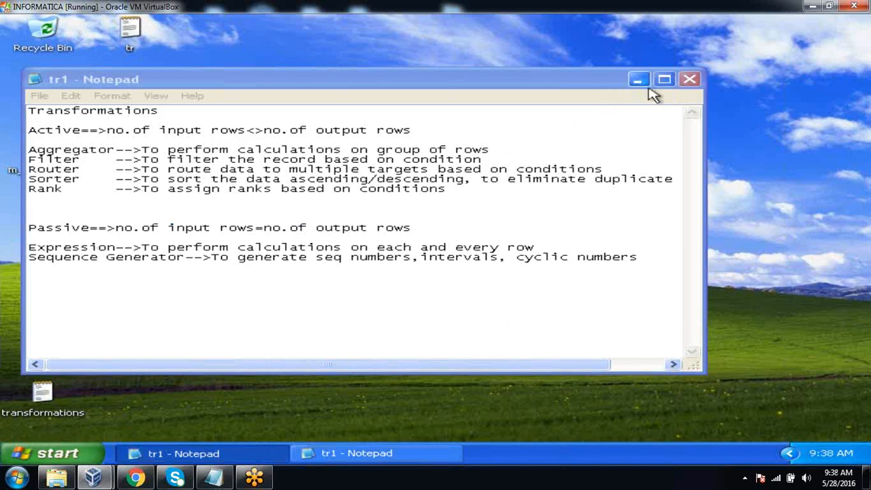
pyautogui.click(690, 80)
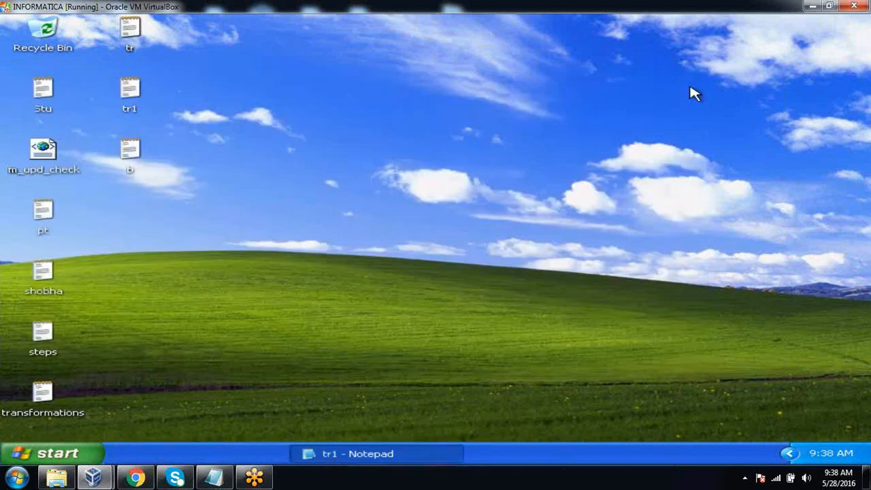
# Launch SQL Plus from the Application Development tools of Oracle - OraDb10g_home1
pyautogui.click(74, 451)
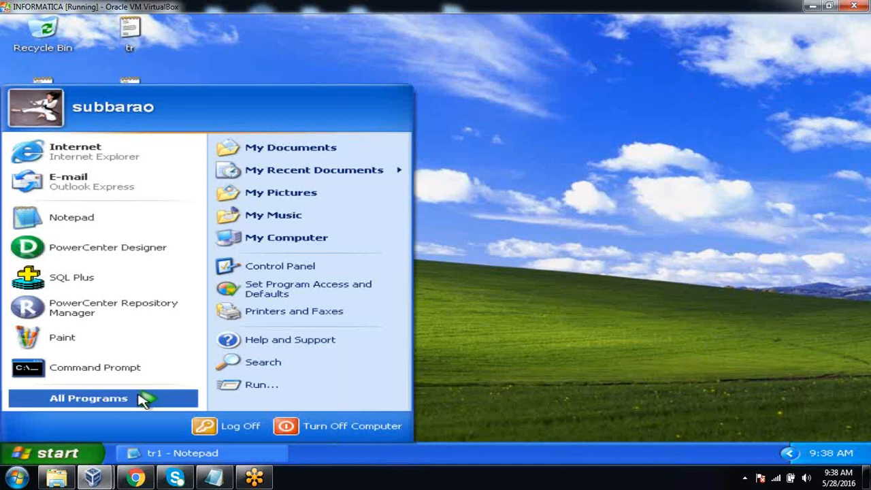
pyautogui.click(171, 399)
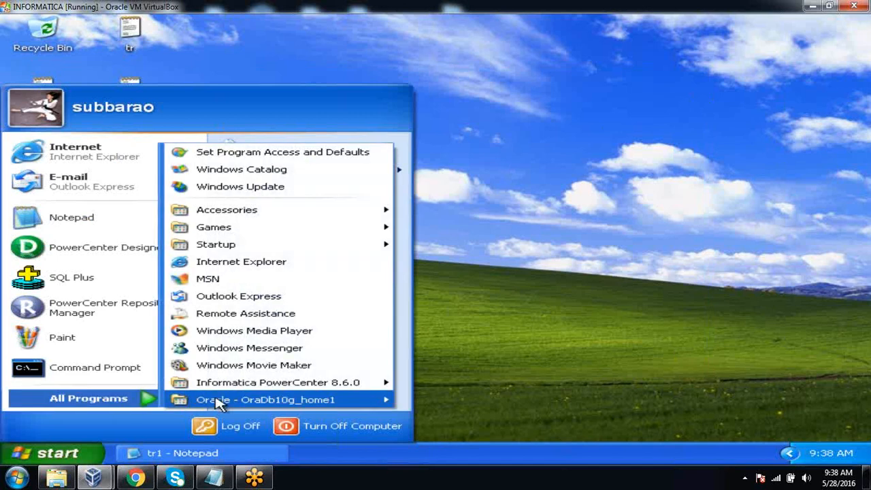
pyautogui.moveTo(323, 395)
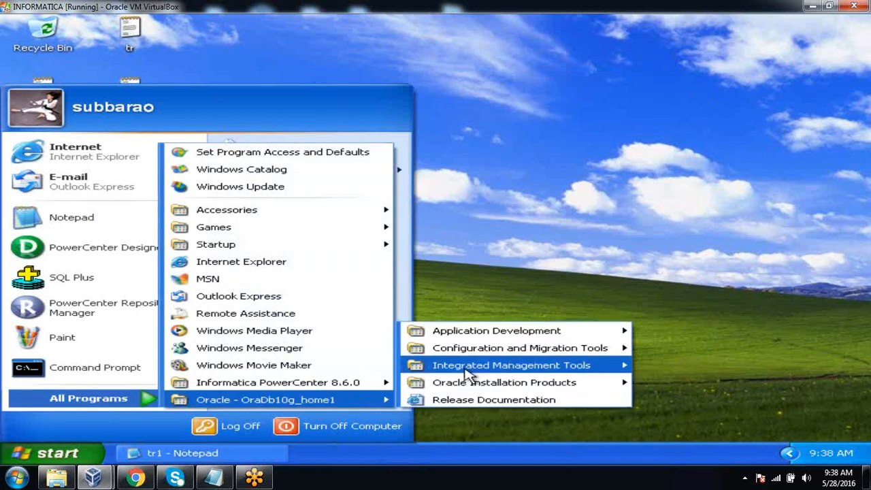
pyautogui.moveTo(473, 337)
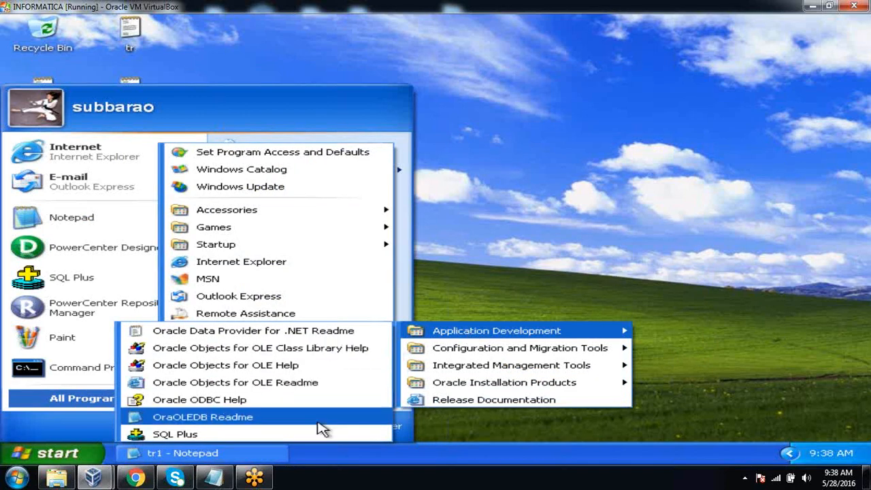
pyautogui.click(316, 439)
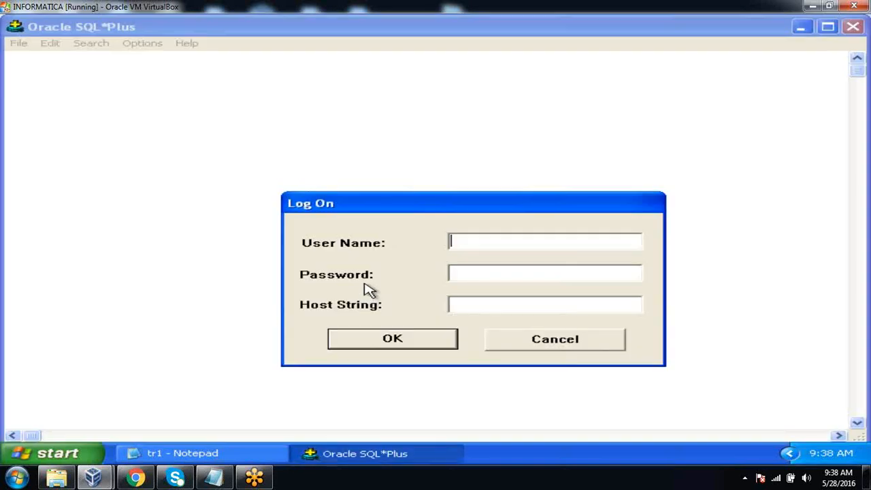
# Log on to the Oracle database as the system user, entering the account password
pyautogui.press('Return')
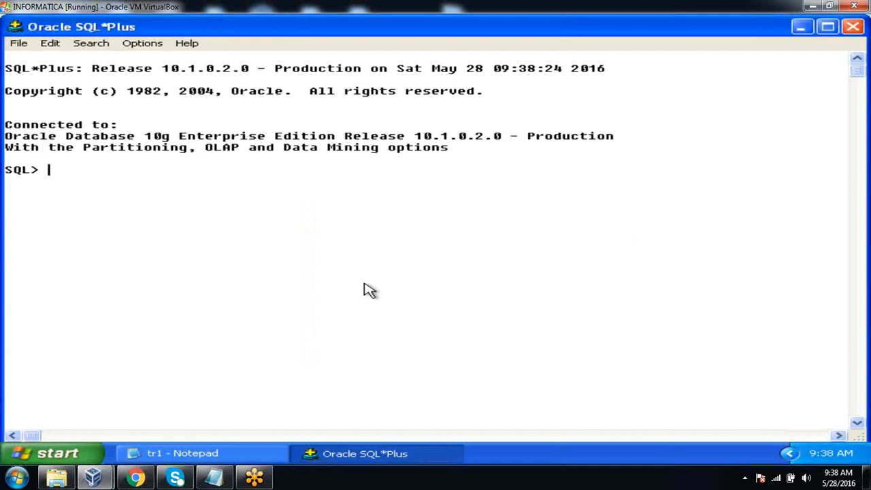
pyautogui.write('conn')
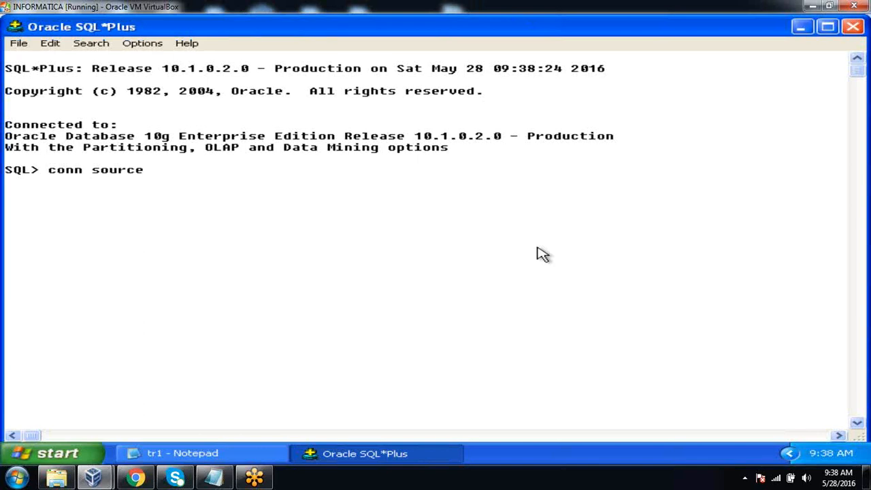
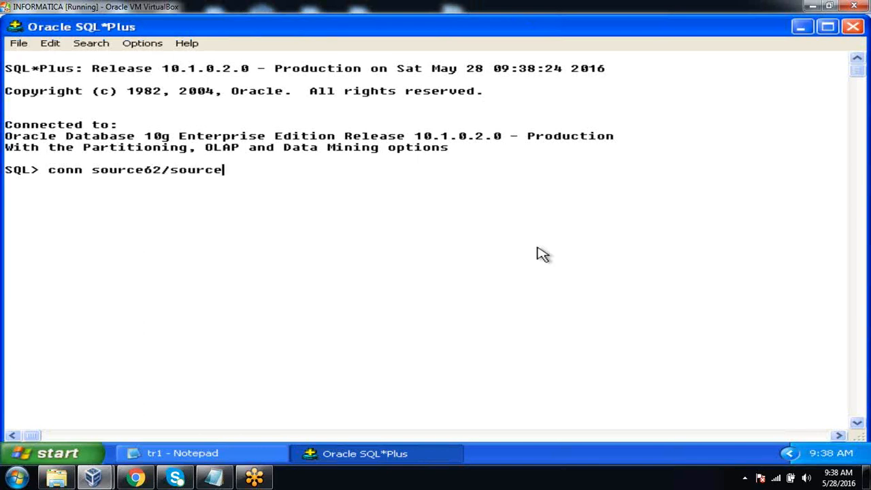
pyautogui.press('Return')
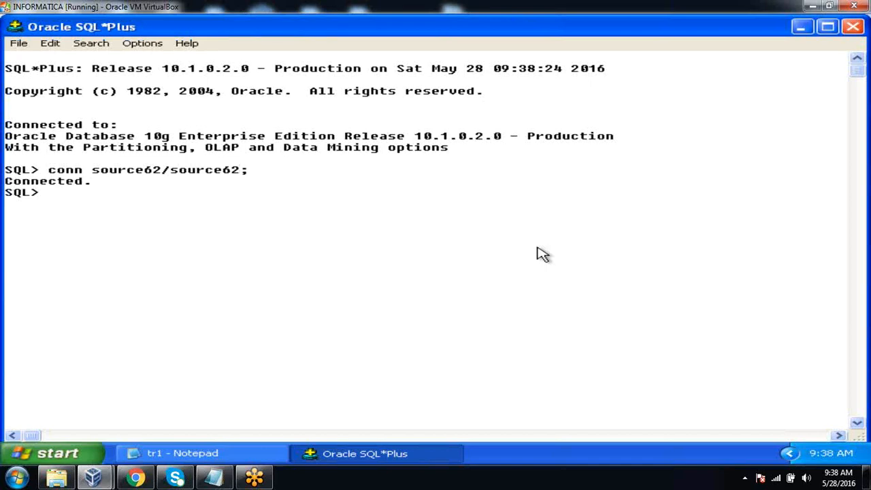
# List the tables of the connected schema with "select *from tab;"
pyautogui.write('select *from tab;')
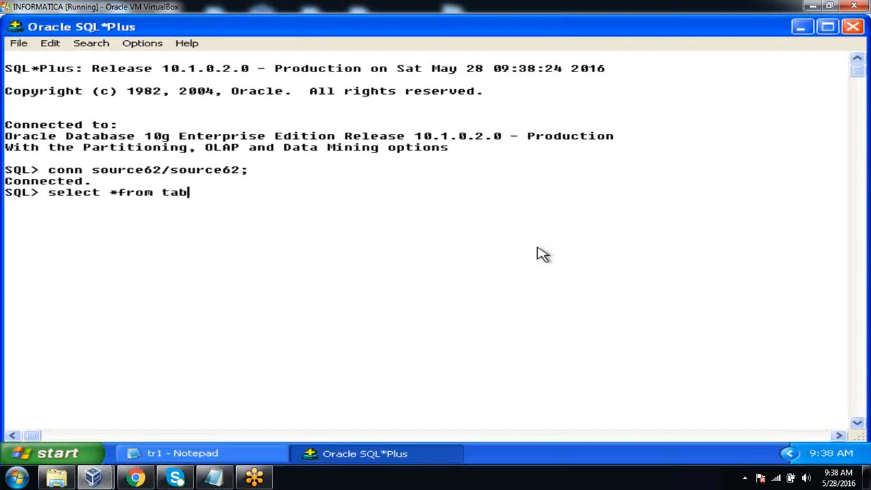
pyautogui.press('Return')
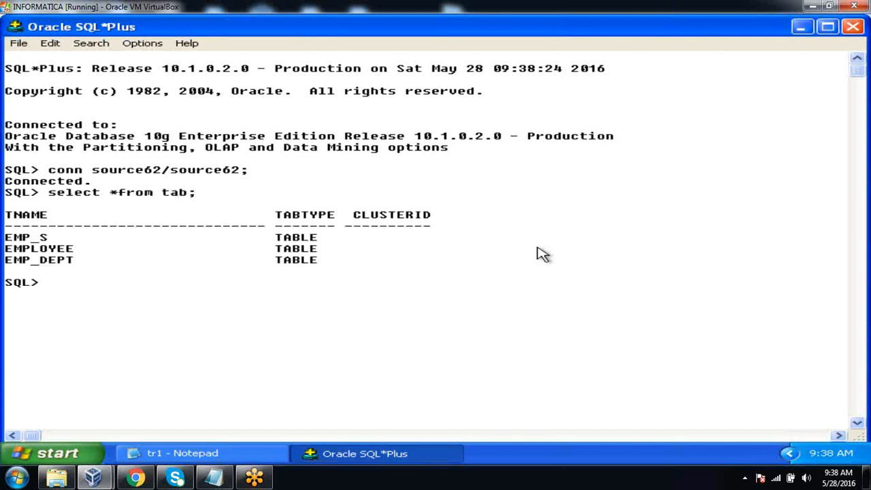
# Query all rows of the employee table with "select *from employee;" and dismiss the antivirus notification
pyautogui.write('select *from e')
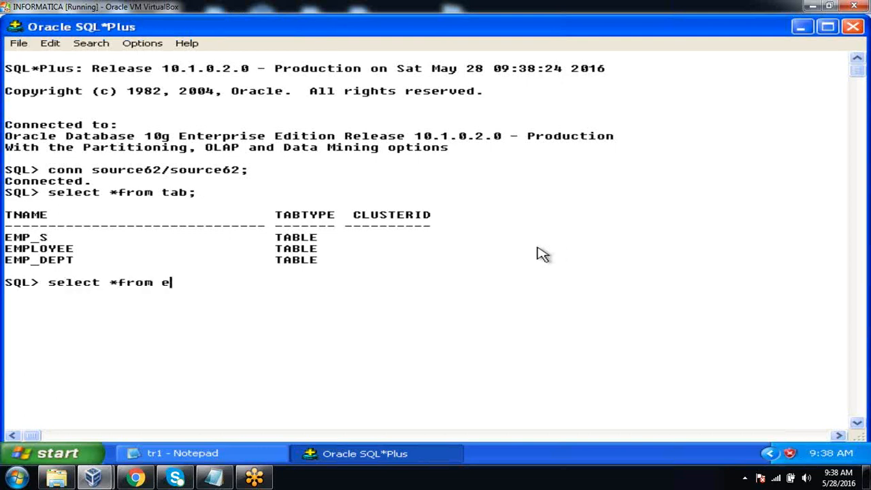
pyautogui.write('mployee;')
pyautogui.press('Return')
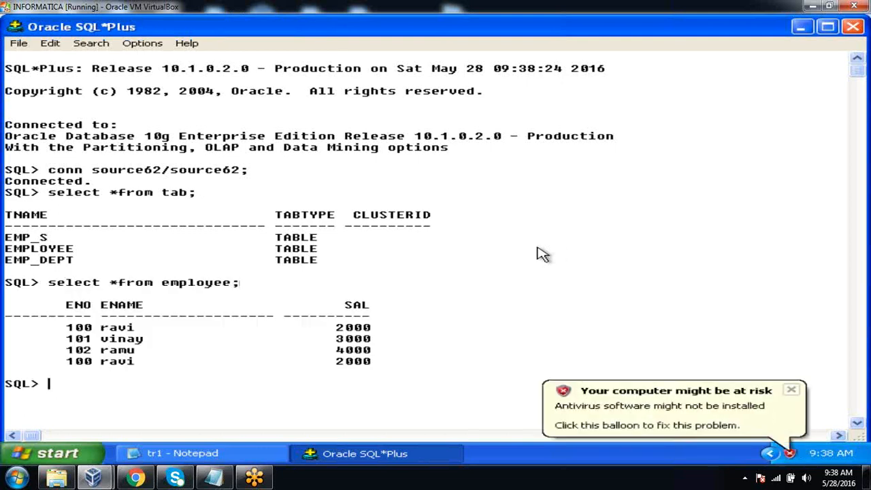
pyautogui.click(792, 394)
pyautogui.click(737, 328)
# Create a table employee1 with the columns empno number, empname varchar2(20) and empsal number
pyautogui.write('c')
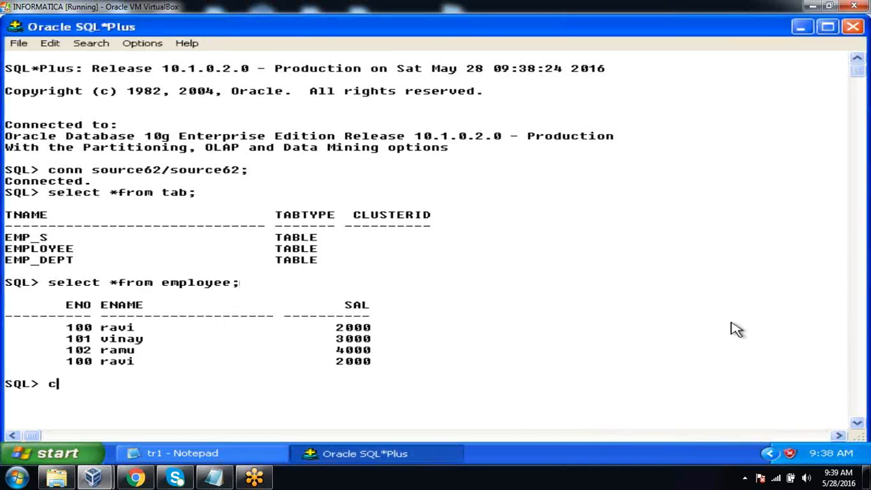
pyautogui.write('reate table em')
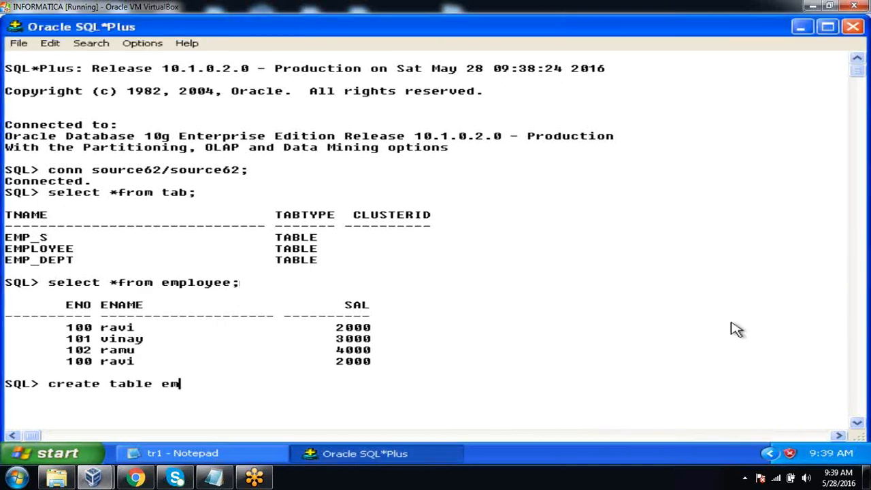
pyautogui.write('ployee1(')
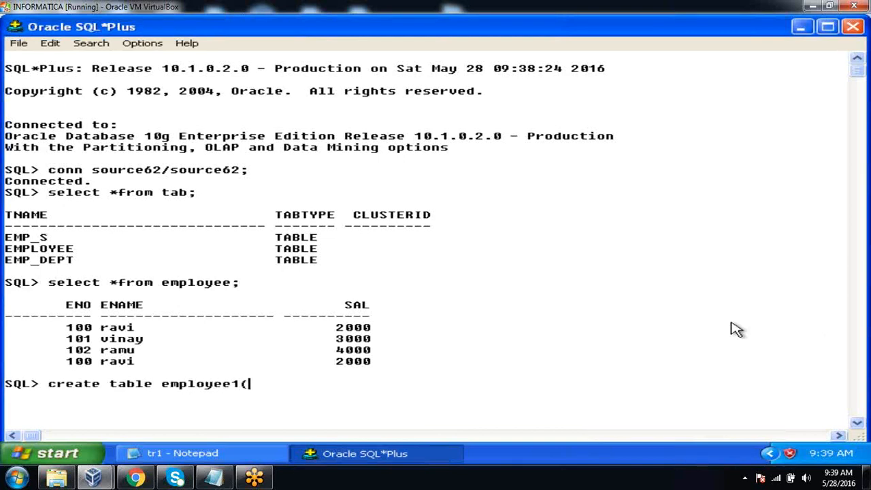
pyautogui.write('empno nu')
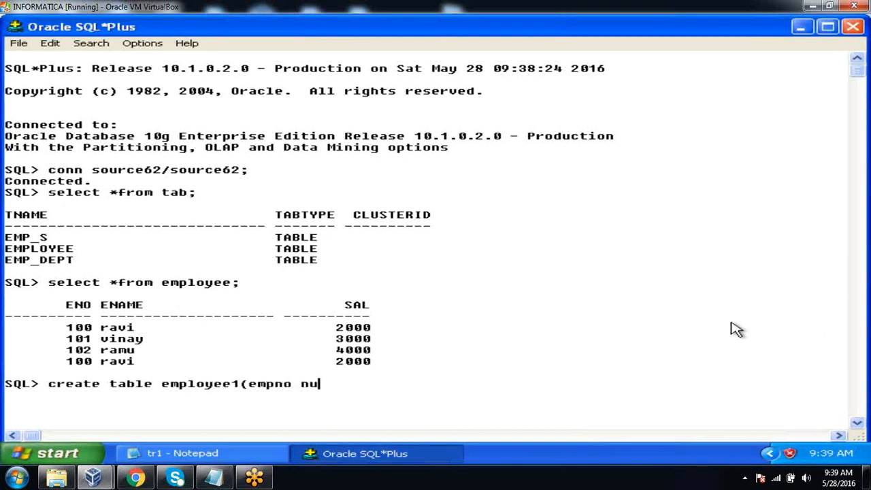
pyautogui.write('mber,empname varh')
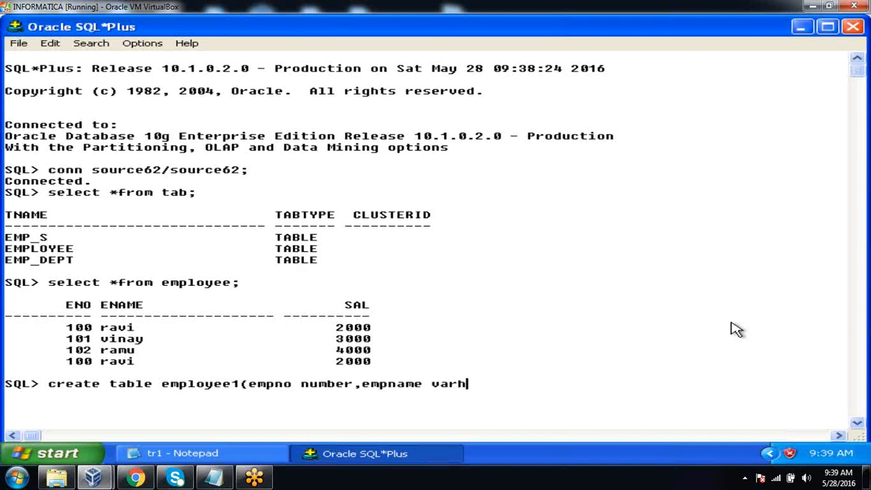
pyautogui.press('BackSpace')
pyautogui.write('char2(20')
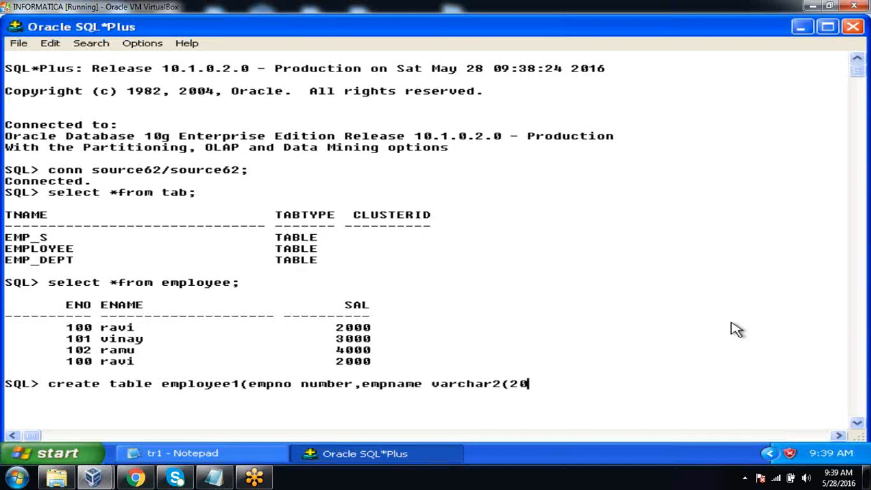
pyautogui.write('),eamp')
pyautogui.press('BackSpace')
pyautogui.press('BackSpace')
pyautogui.press('BackSpace')
pyautogui.write('mpasa')
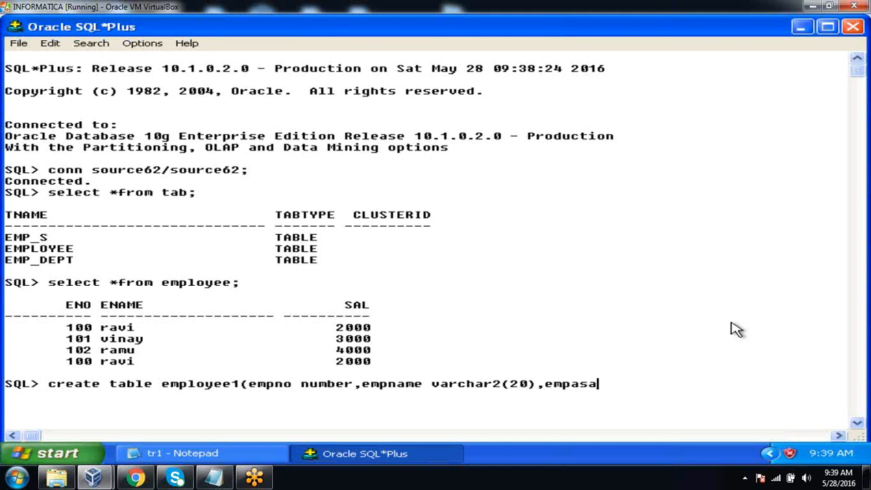
pyautogui.press('BackSpace')
pyautogui.press('BackSpace')
pyautogui.press('BackSpace')
pyautogui.write('sal number);')
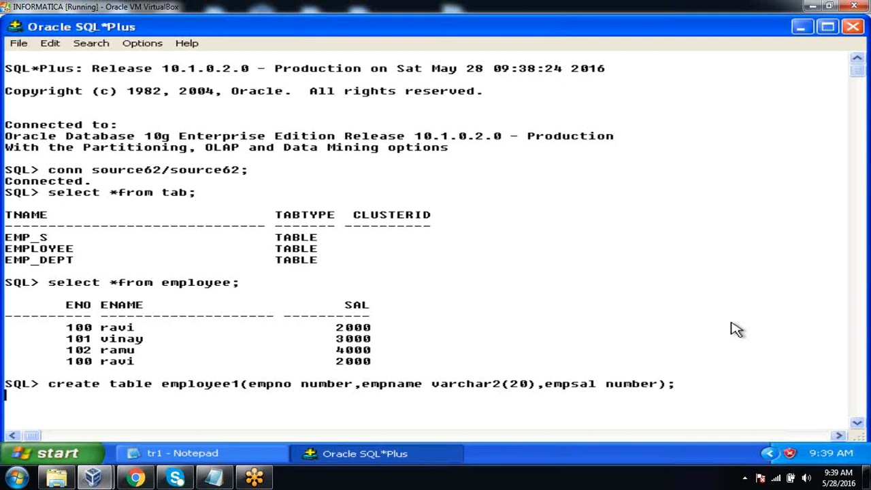
pyautogui.write('inse')
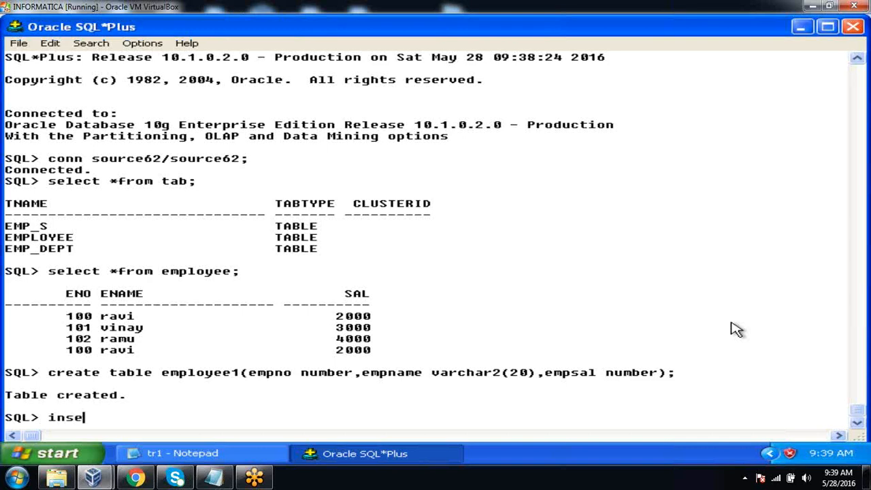
pyautogui.write('rt into emplo')
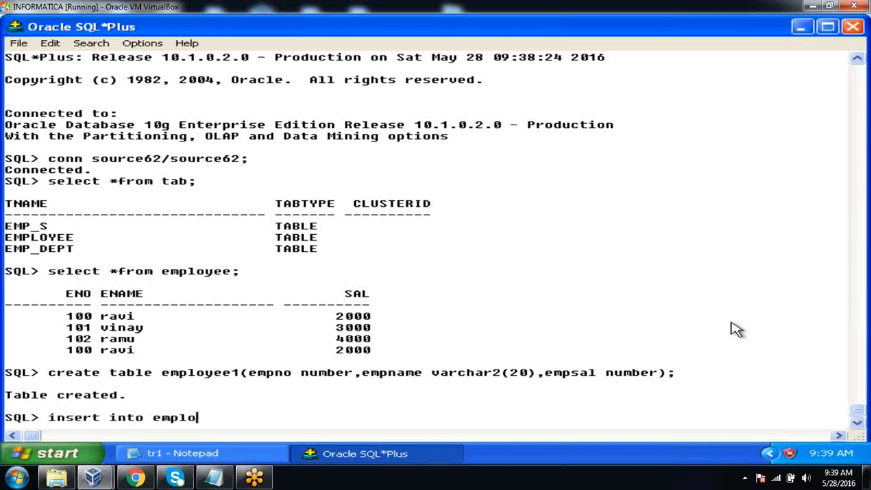
pyautogui.write('yee1 values')
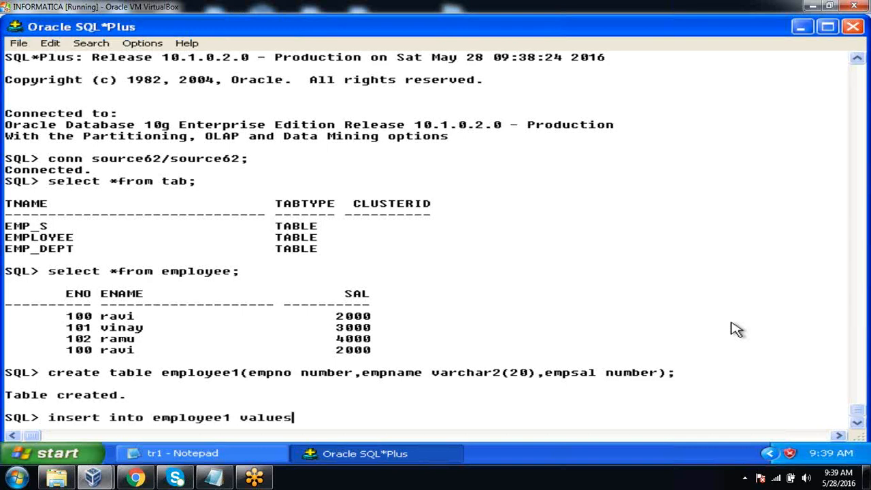
pyautogui.write("(200,'kiran',3000);")
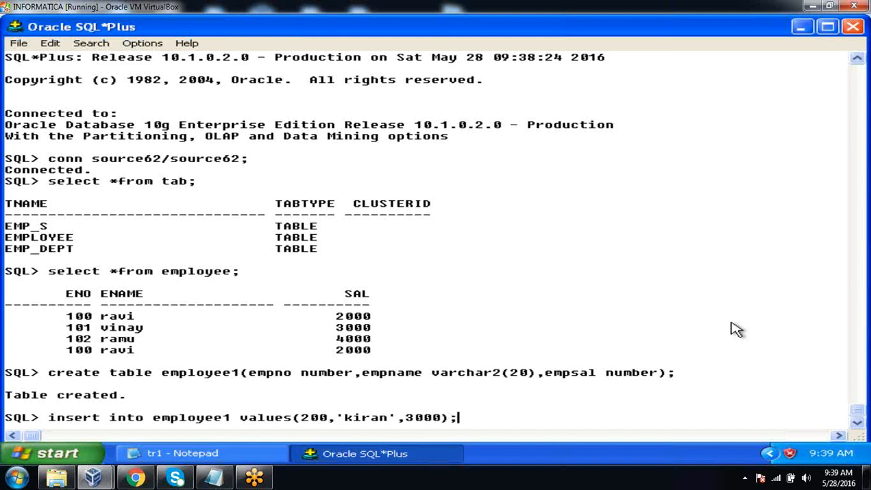
# Insert a row into employee1 with empno 200, the employee's first name and empsal 3000
pyautogui.press('Return')
# Insert a row into employee1 with empno 201, empname 'abc' and empsal 4000
pyautogui.write('in')
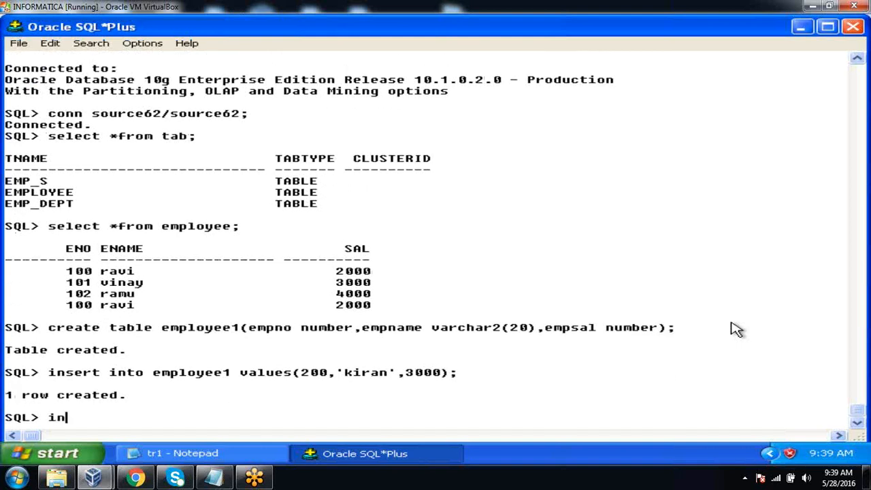
pyautogui.write('sert into emp')
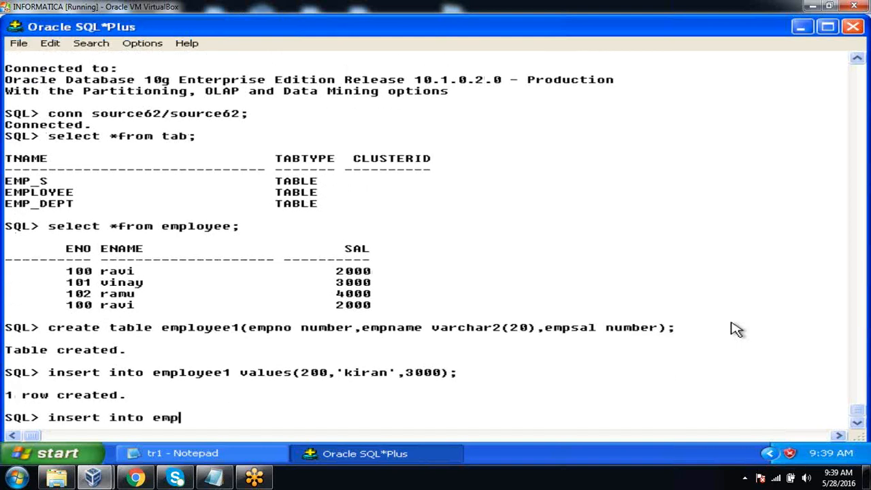
pyautogui.write('loyee1 values(201,')
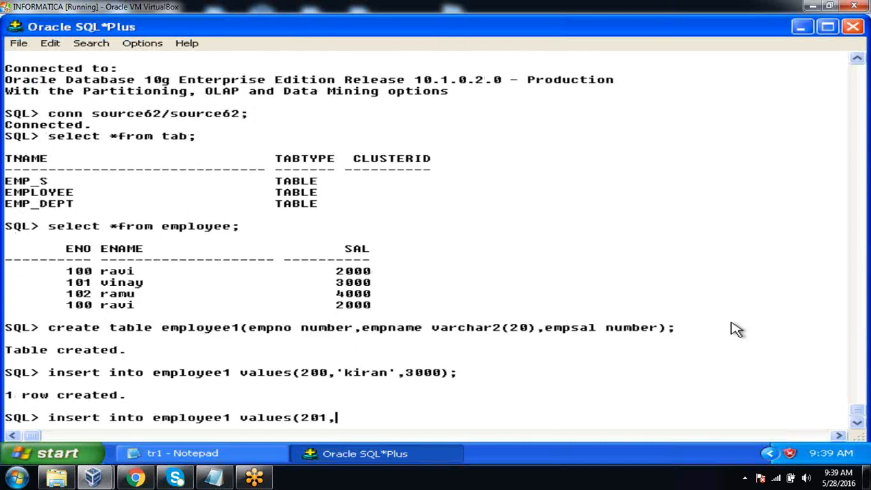
pyautogui.write("'abc',4000);")
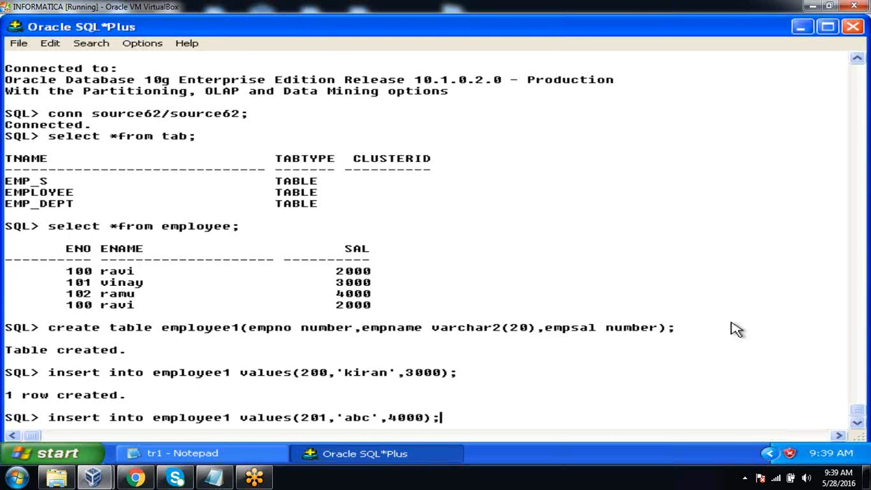
pyautogui.press('Return')
# Insert a row into employee1 with empno 202, empname 'xyz' and empsal 5000
pyautogui.write('insert into e')
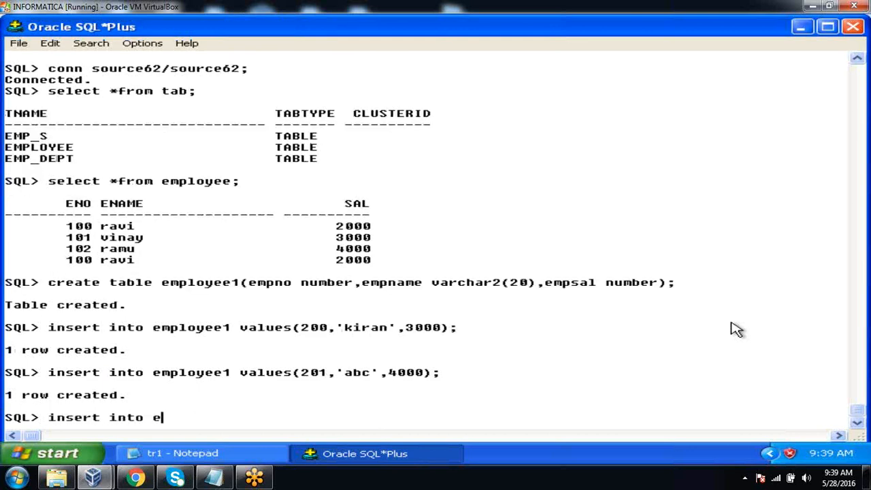
pyautogui.write('mployee1 v')
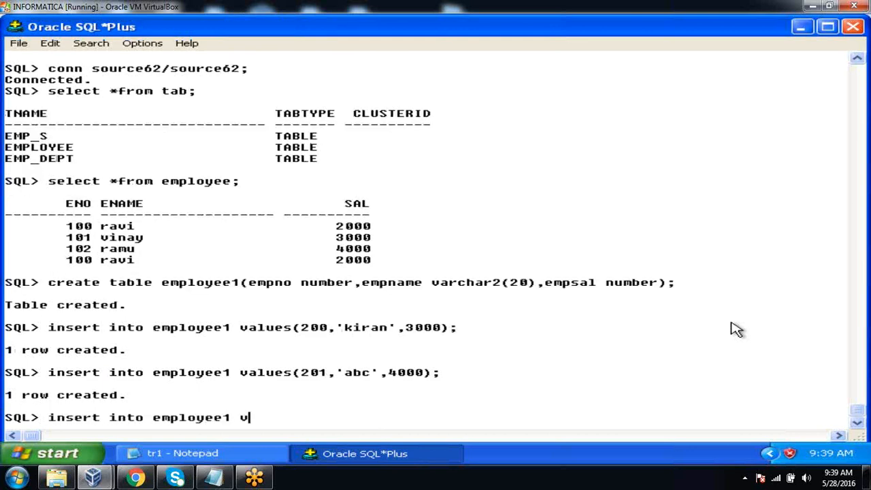
pyautogui.write('alues(202,')
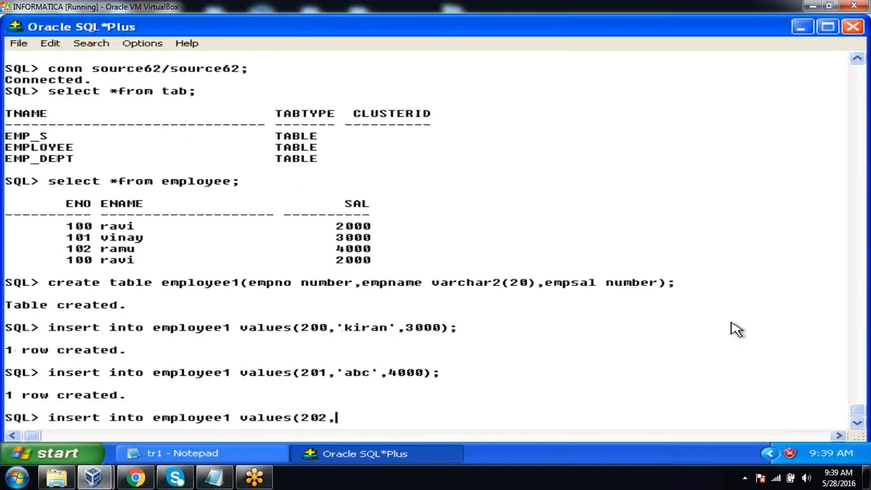
pyautogui.write("'xyz',5000);")
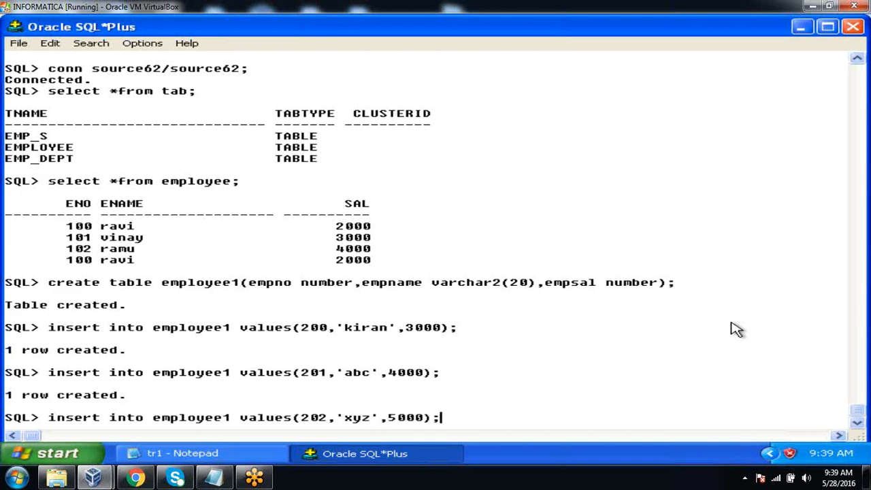
pyautogui.press('Return')
# Commit the rows inserted into employee1
pyautogui.write('om')
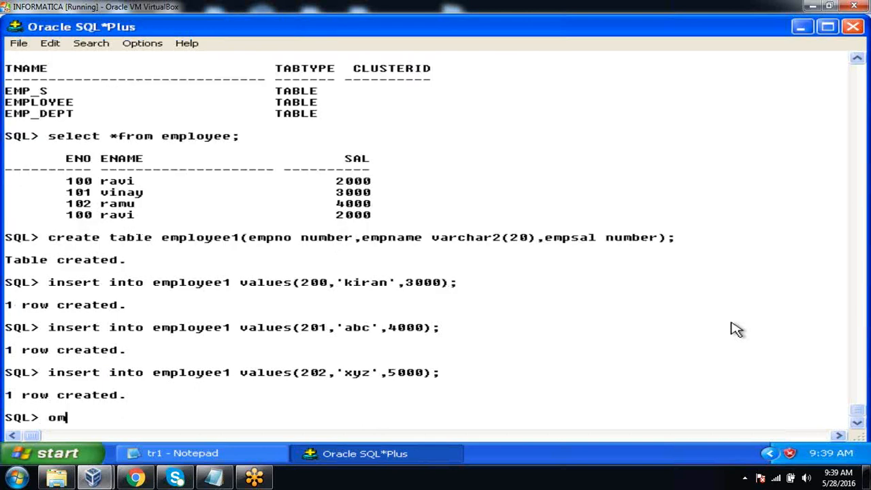
pyautogui.press('BackSpace')
pyautogui.press('BackSpace')
pyautogui.write('commit;')
pyautogui.press('Return')
# Query all rows of the employee table again with "select *from employee;"
pyautogui.write('select ')
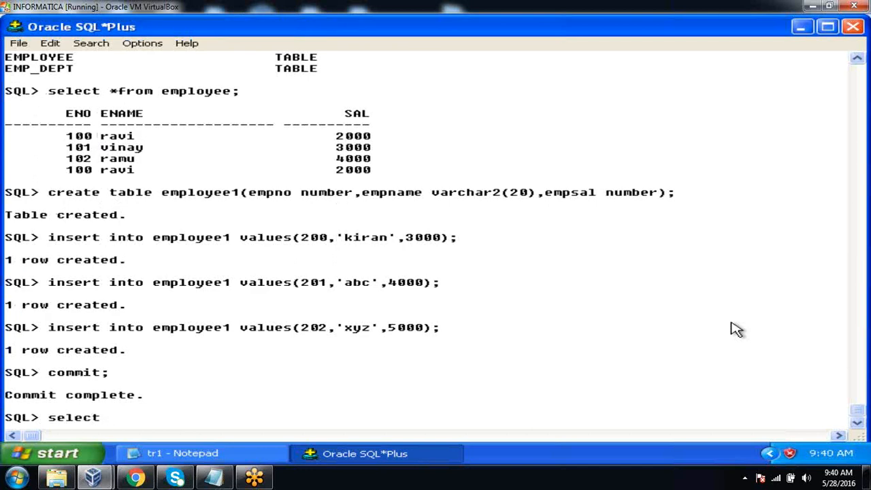
pyautogui.write('*from emplo')
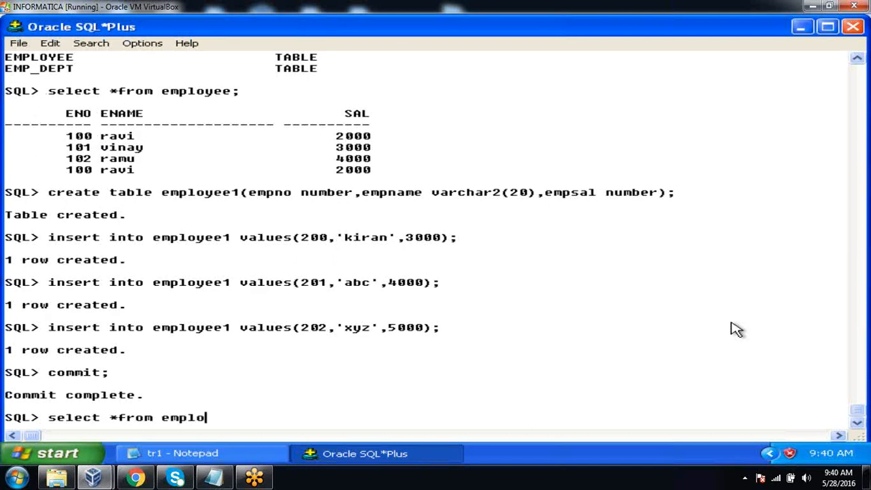
pyautogui.write('yee;')
pyautogui.press('Return')
# Query all rows of the new table with "select *from employee1;"
pyautogui.write('selec')
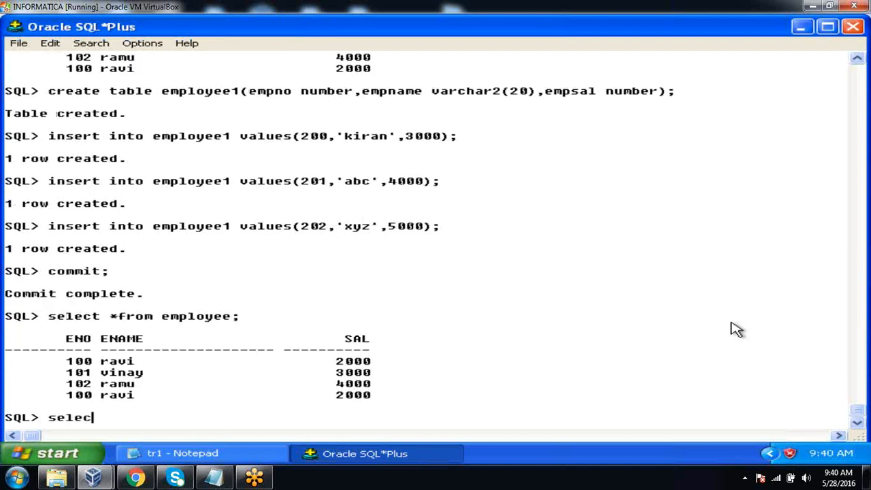
pyautogui.write('t *from employee1;')
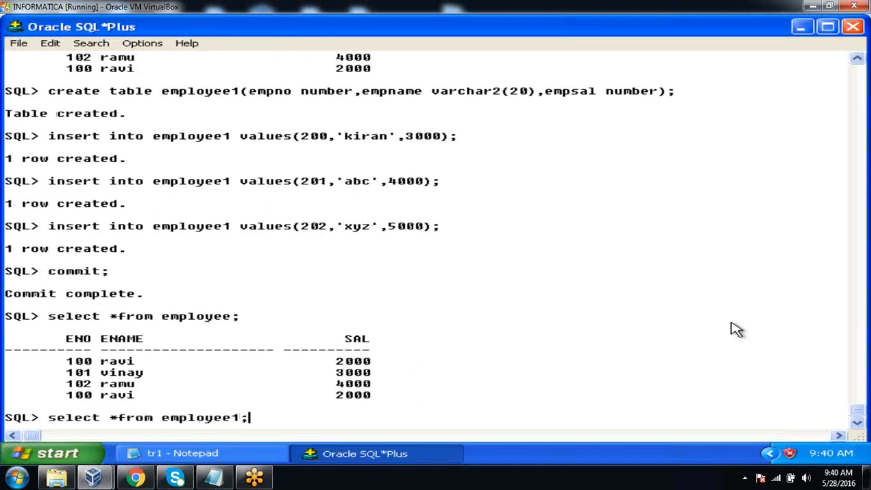
pyautogui.press('Return')
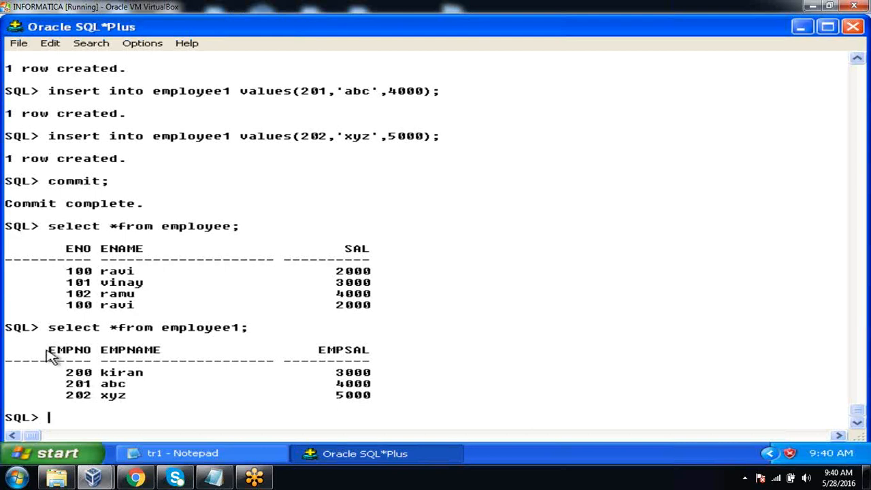
# Compare the number column headings and the data rows of the employee and employee1 query results
pyautogui.moveTo(41, 350); pyautogui.dragTo(93, 352)
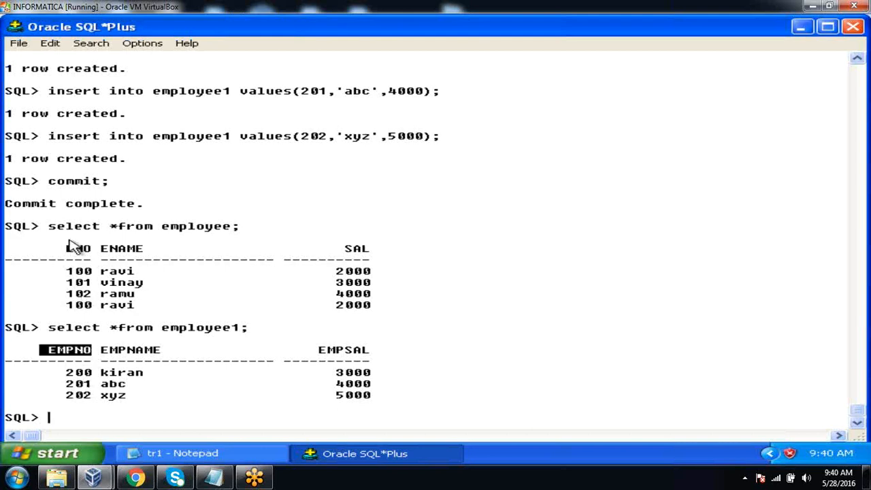
pyautogui.moveTo(68, 249); pyautogui.dragTo(88, 260)
pyautogui.click(152, 287)
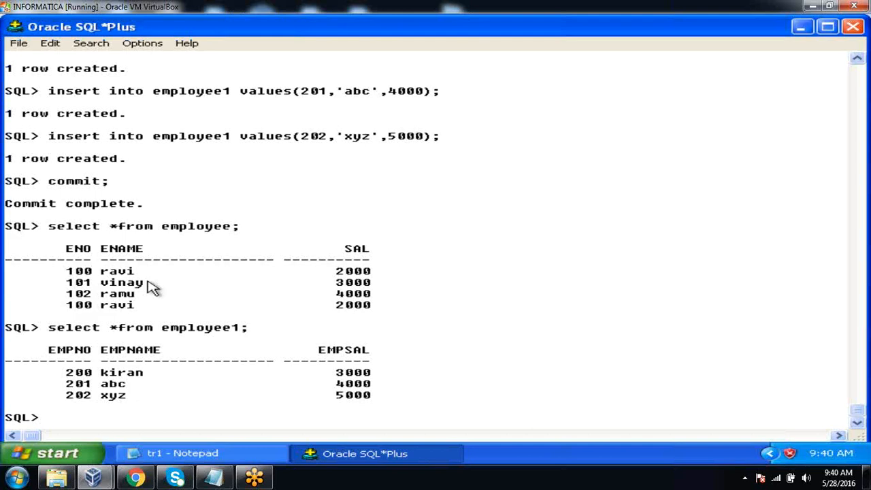
pyautogui.moveTo(68, 269); pyautogui.dragTo(373, 314)
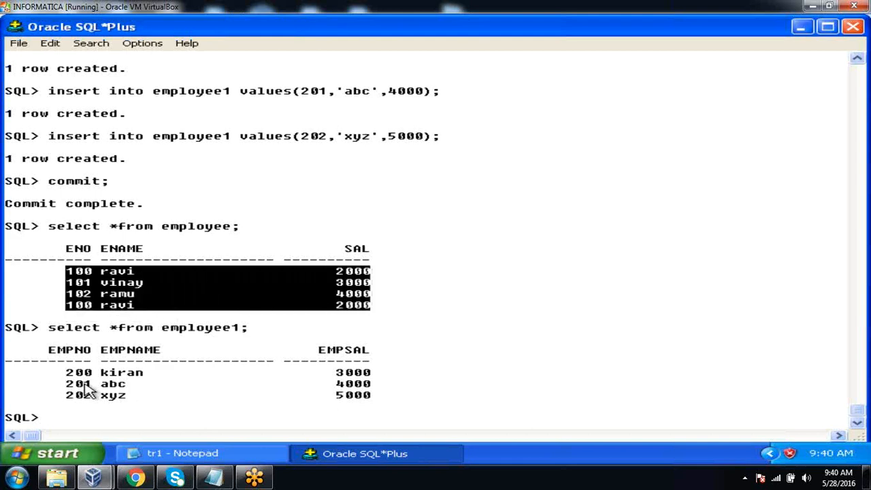
pyautogui.moveTo(60, 369); pyautogui.dragTo(379, 400)
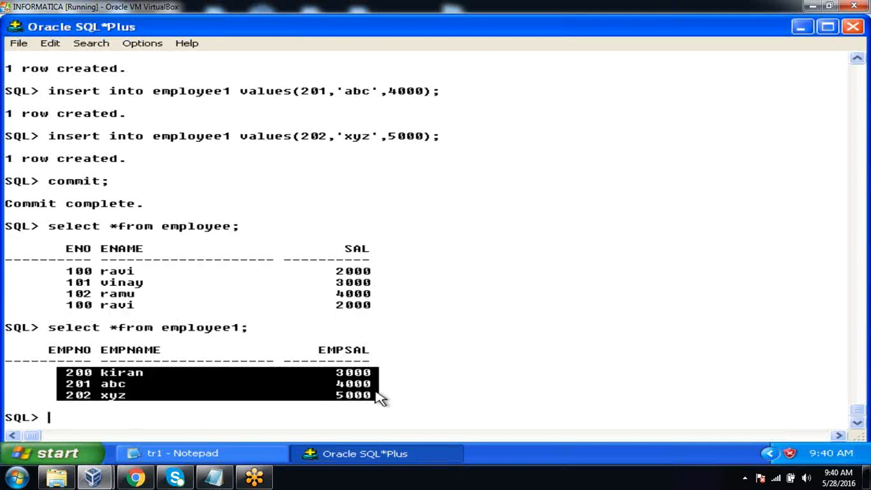
pyautogui.click(488, 340)
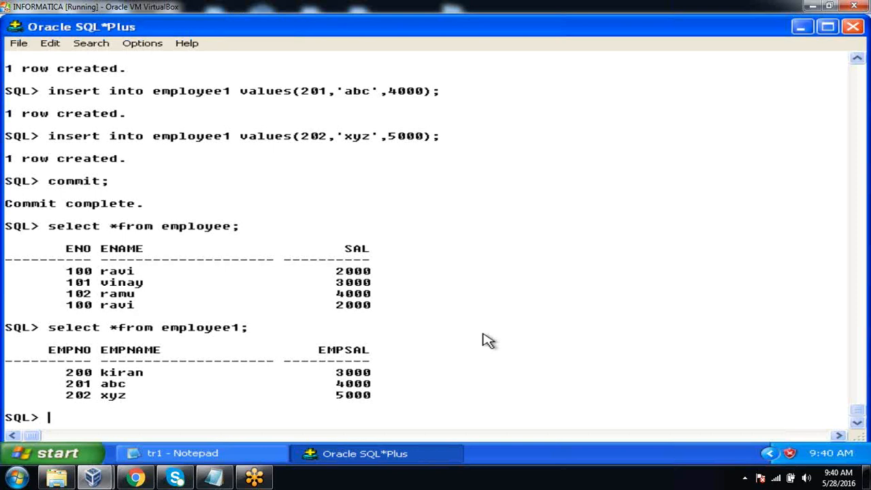
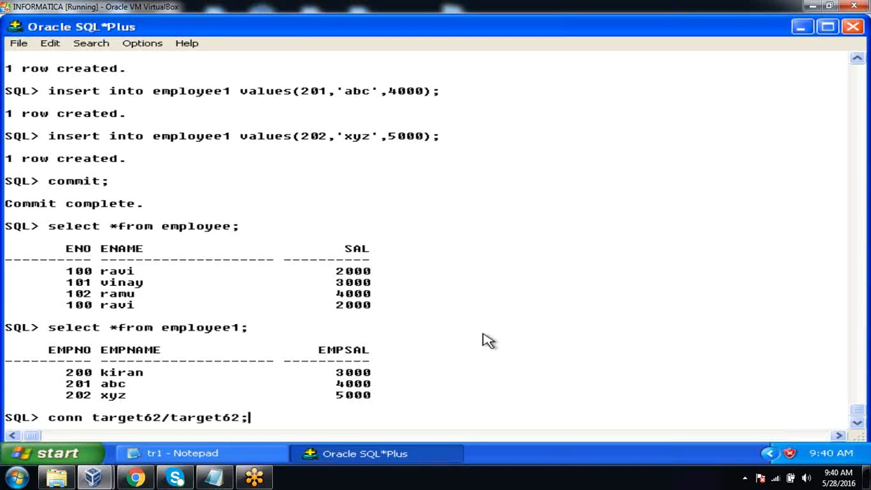
# Connect to the target database schema with its user name and password
pyautogui.press('Return')
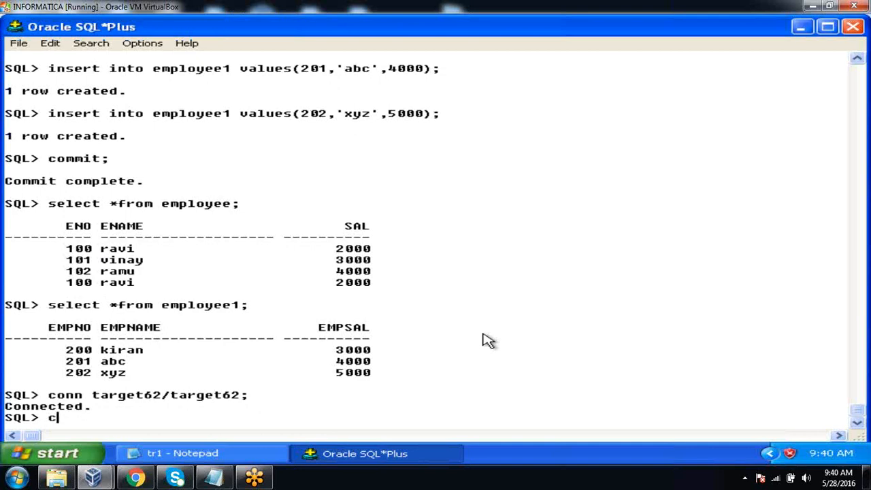
# Create a target table emp_union with the columns eno number, ename varchar2(20) and sal number
pyautogui.write('create table em')
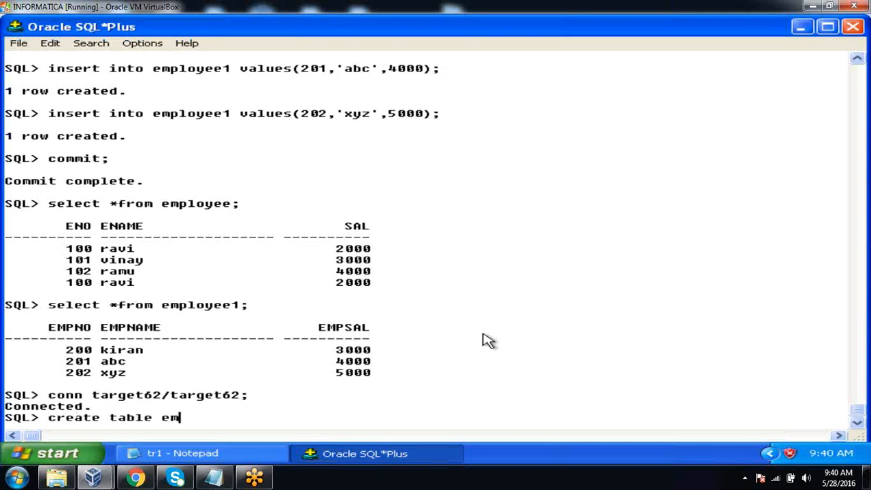
pyautogui.write('p_union(eno numbe')
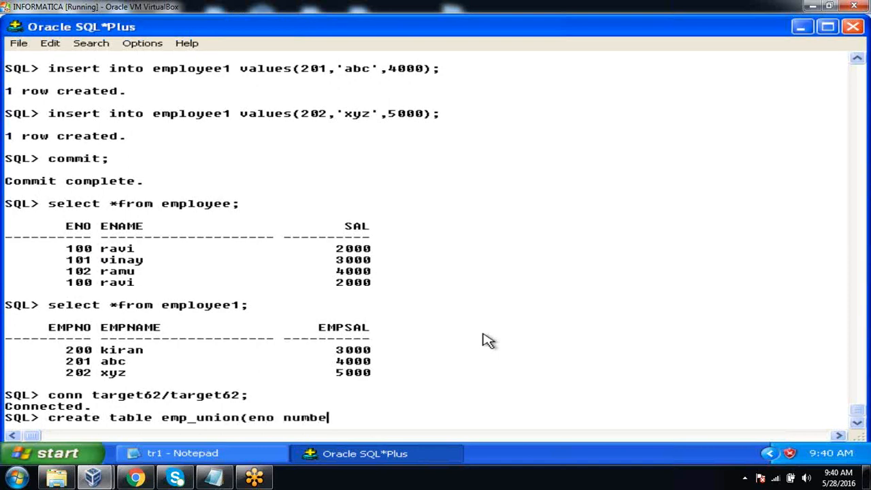
pyautogui.write('r,ename varchar')
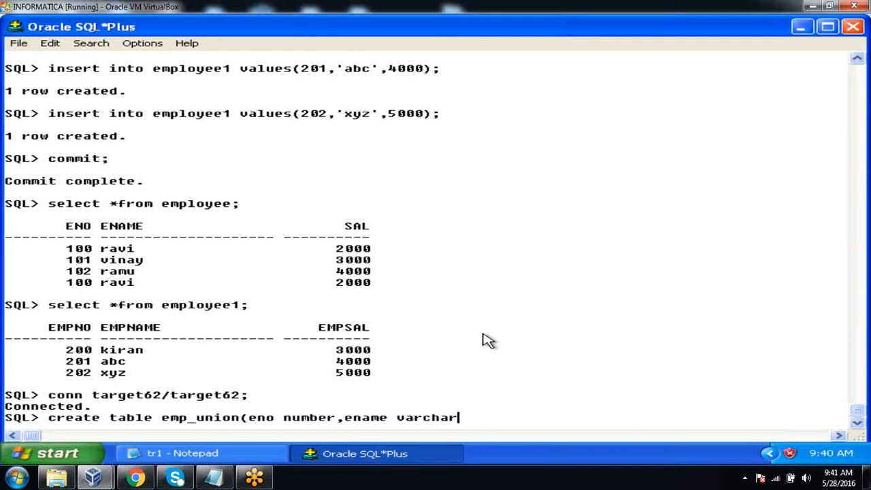
pyautogui.write('2(20),sal number')
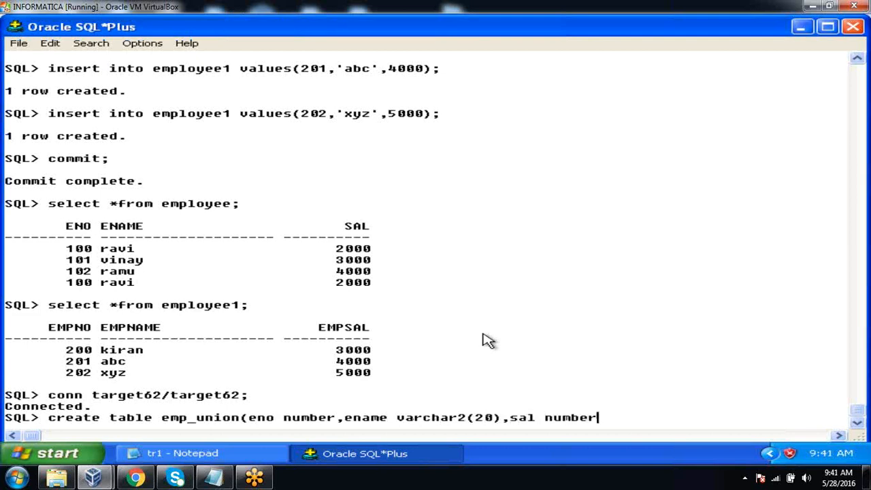
pyautogui.write(');')
pyautogui.press('Return')
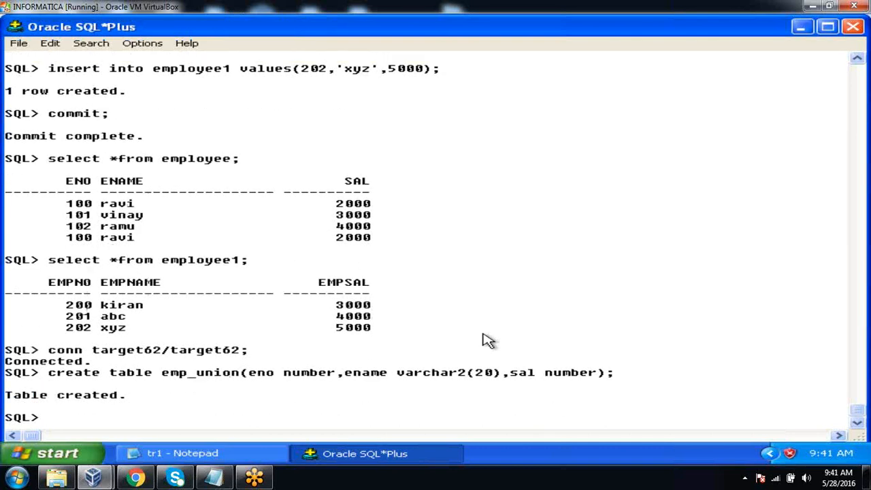
# Launch PowerCenter Designer from the Informatica PowerCenter 8.6.0 client programs and dismiss its welcome tip
pyautogui.click(57, 453)
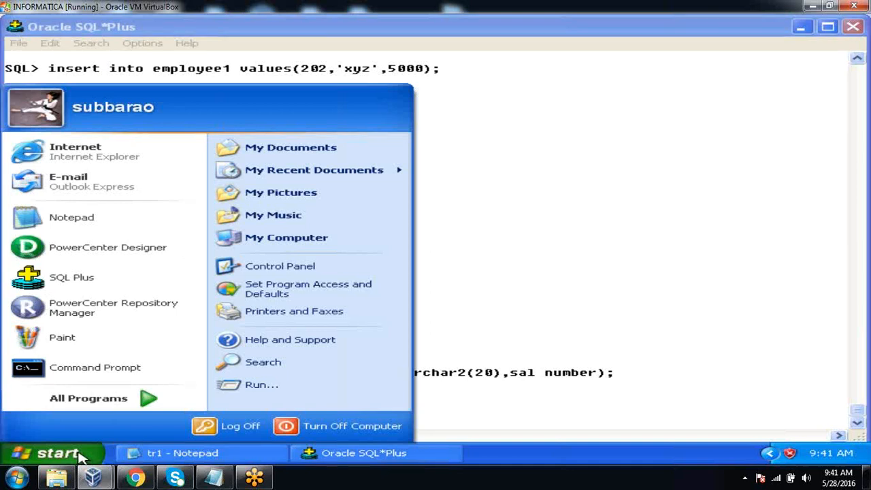
pyautogui.moveTo(114, 408)
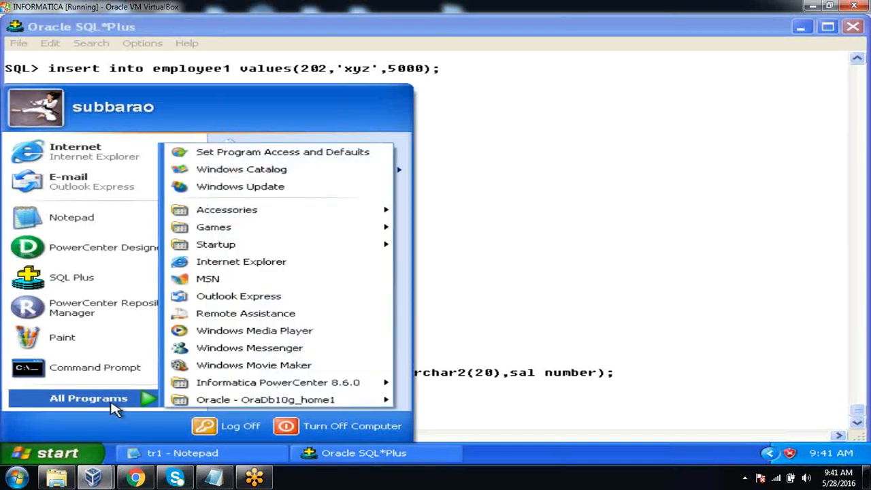
pyautogui.moveTo(255, 385)
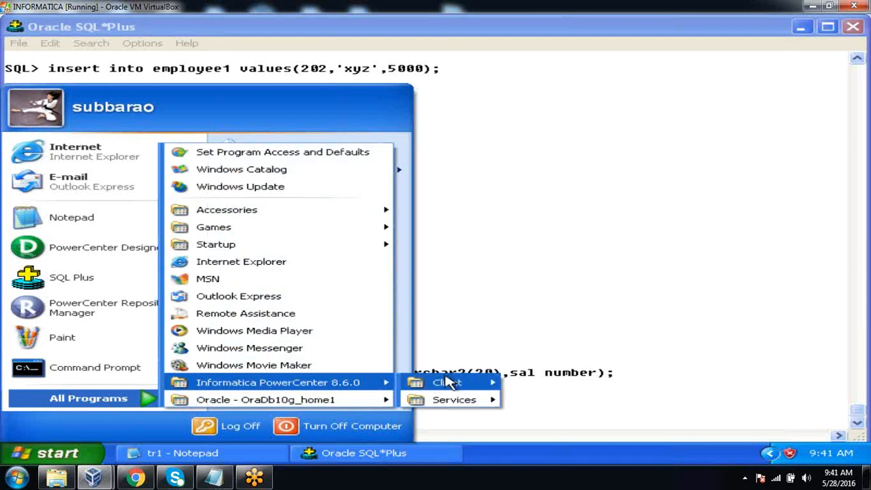
pyautogui.moveTo(449, 382)
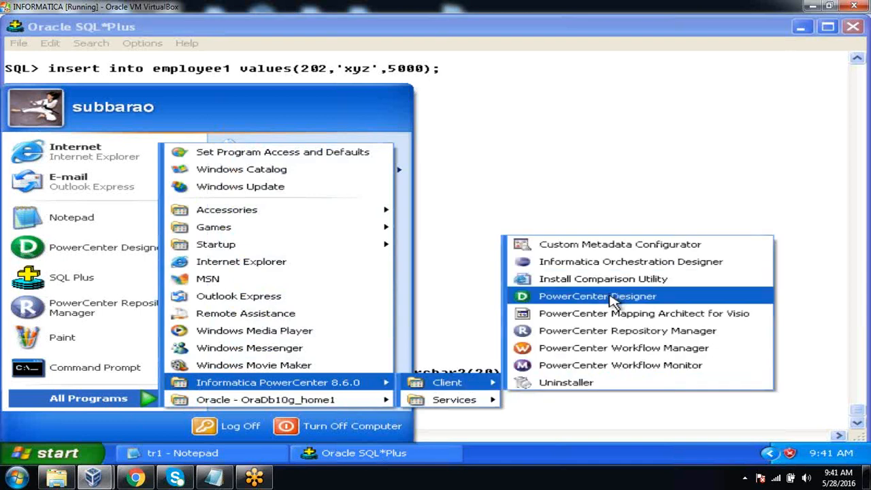
pyautogui.click(598, 296)
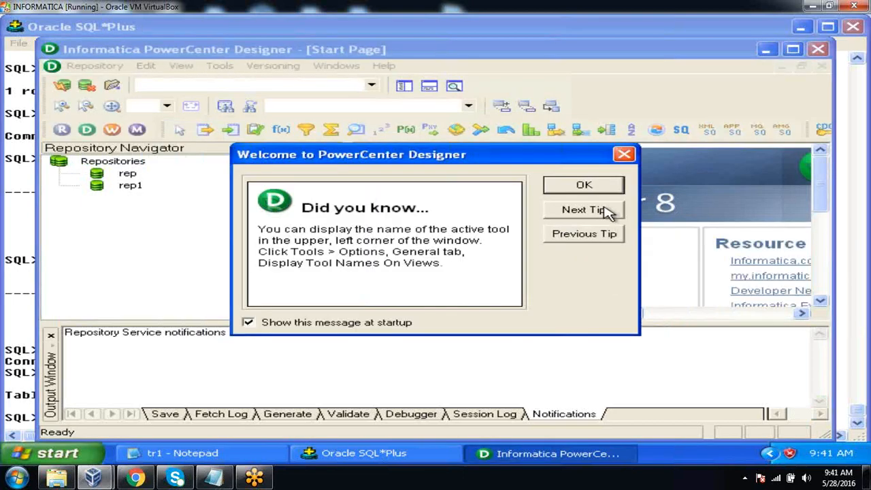
pyautogui.click(583, 186)
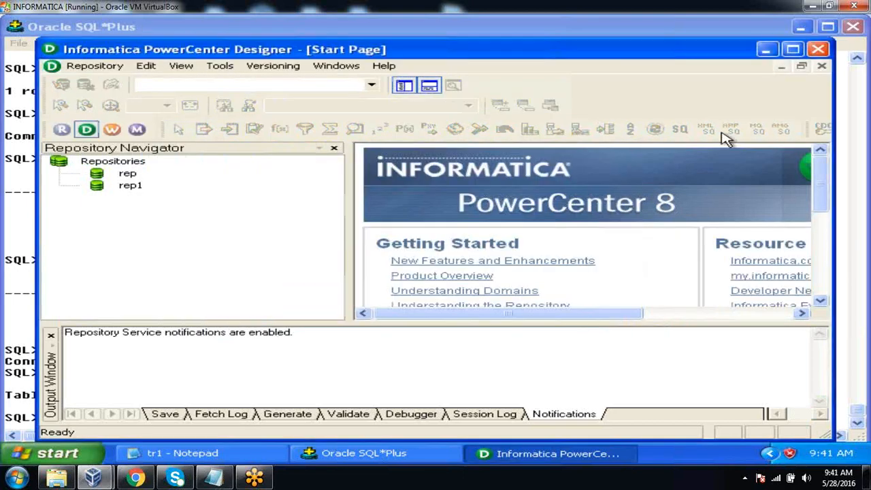
# Maximize the Designer window and narrow the Repository Navigator to widen the workspace
pyautogui.click(793, 49)
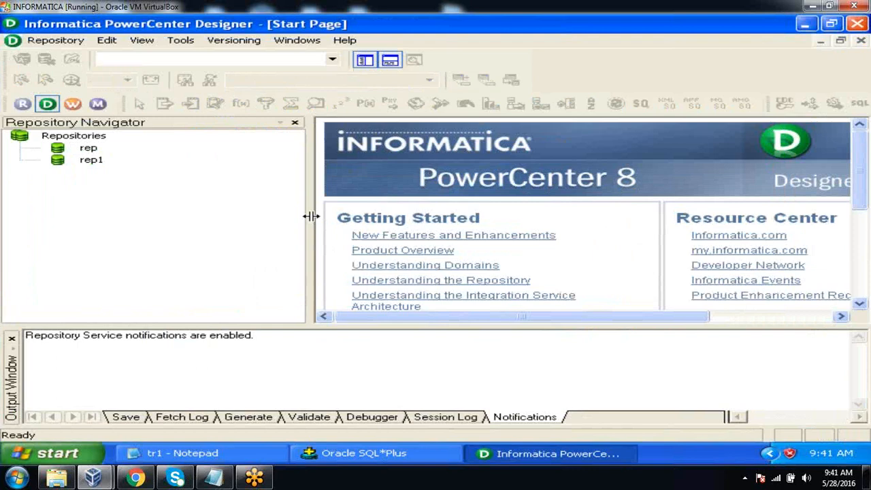
pyautogui.moveTo(310, 216); pyautogui.dragTo(251, 218)
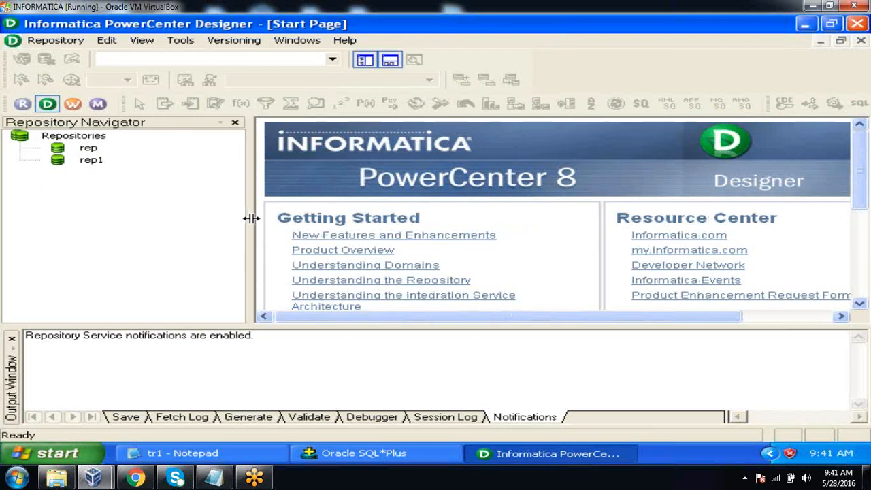
# Connect to the rep repository by entering the account password
pyautogui.doubleClick(90, 149)
pyautogui.click(310, 250)
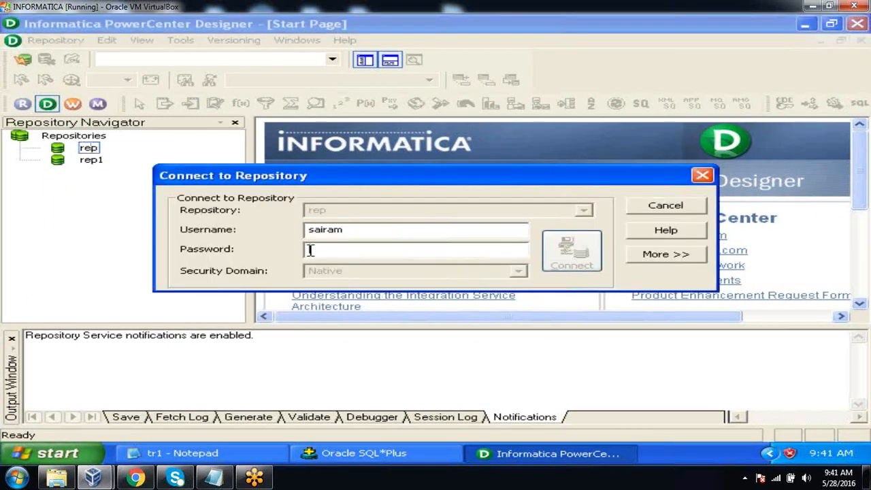
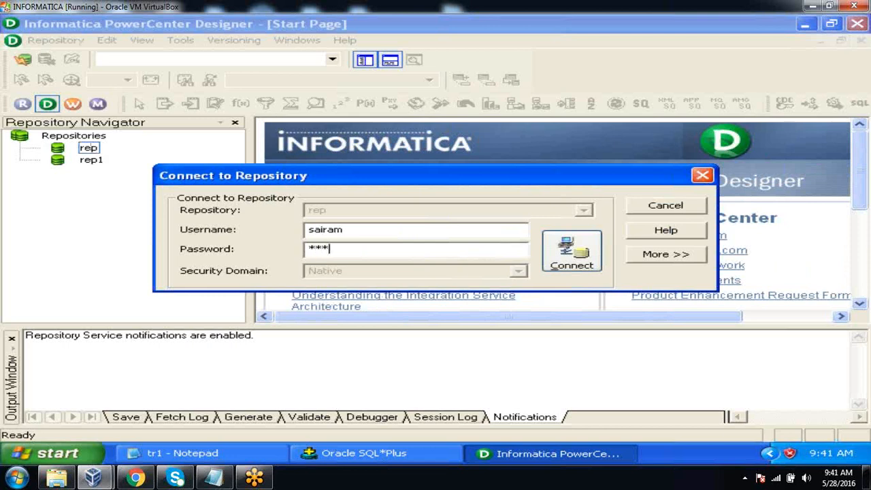
pyautogui.press('Return')
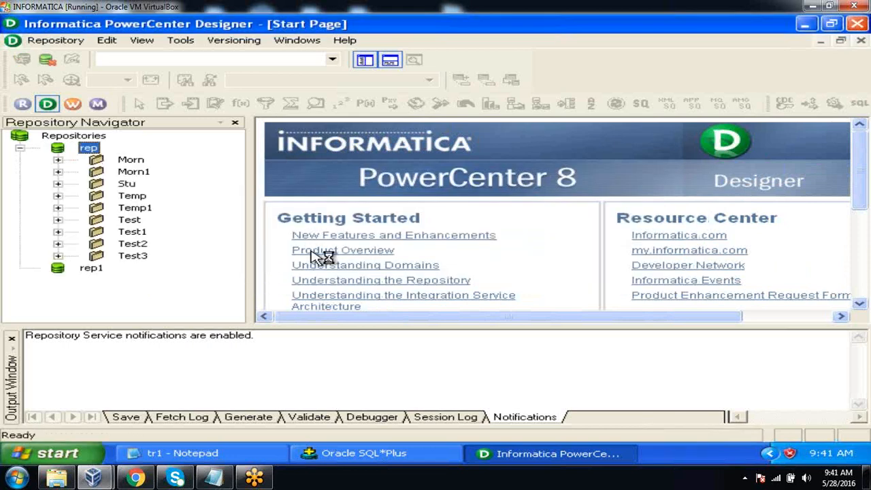
# Open the Morn1 folder of the rep repository, hide the Output Window and widen the Repository Navigator
pyautogui.doubleClick(144, 173)
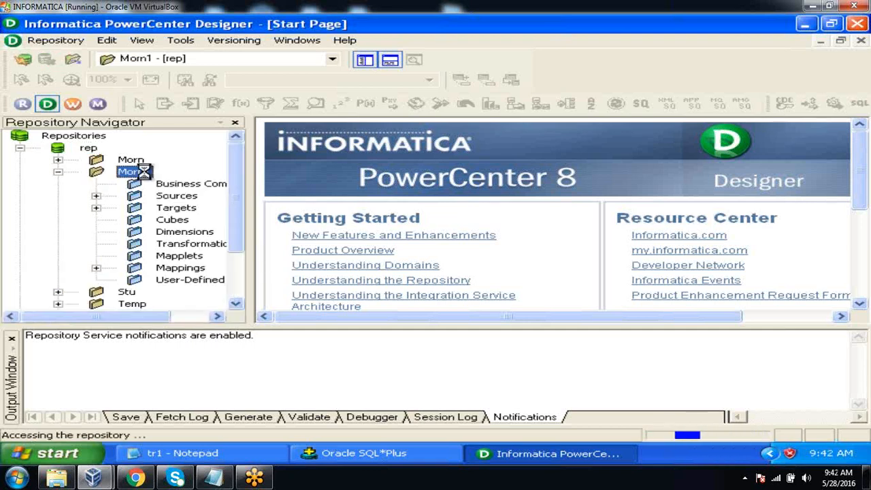
pyautogui.click(12, 339)
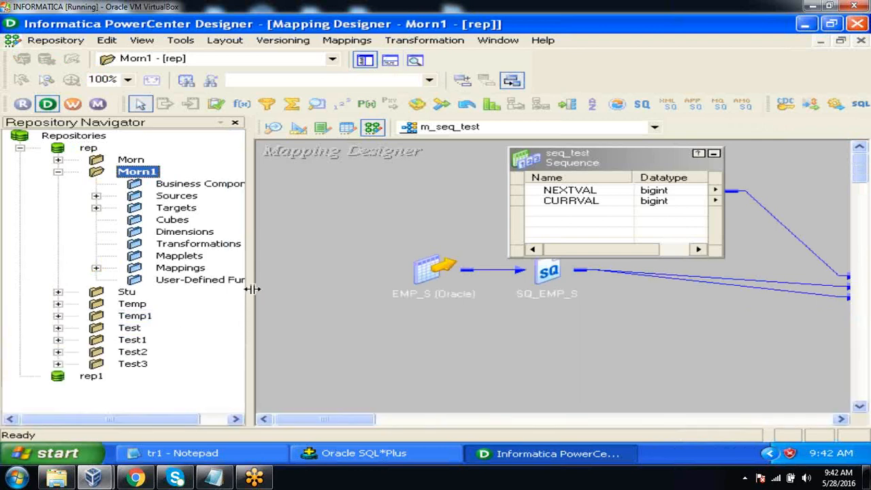
pyautogui.moveTo(250, 288); pyautogui.dragTo(310, 268)
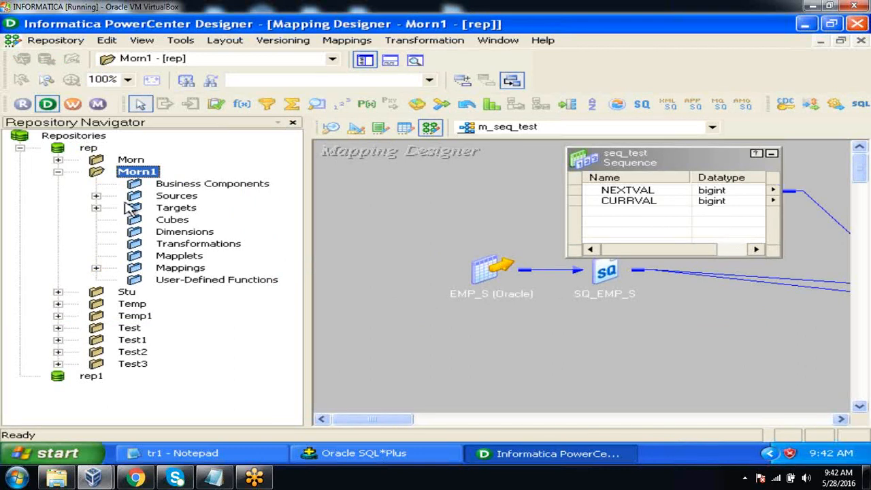
pyautogui.click(96, 196)
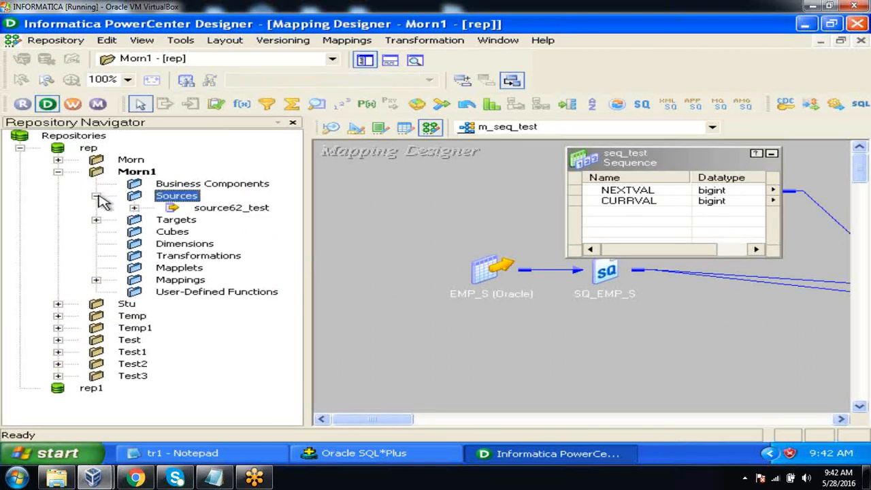
pyautogui.click(134, 208)
pyautogui.click(96, 255)
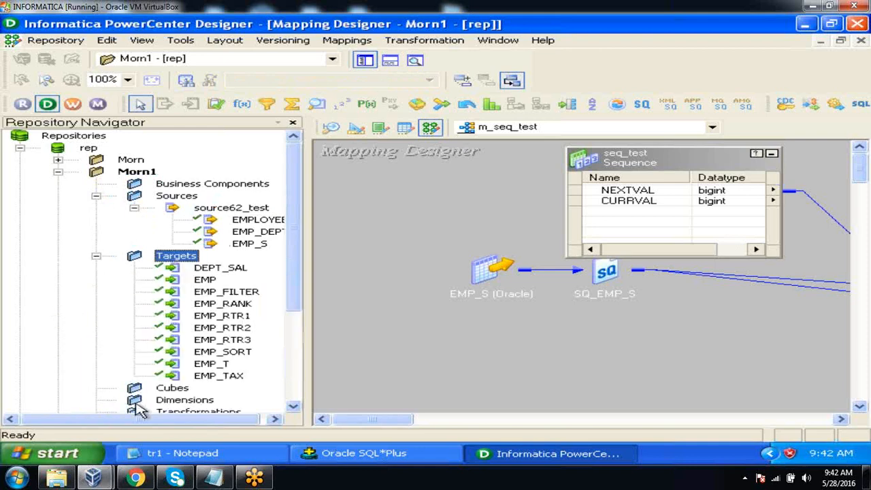
pyautogui.moveTo(129, 420); pyautogui.dragTo(192, 420)
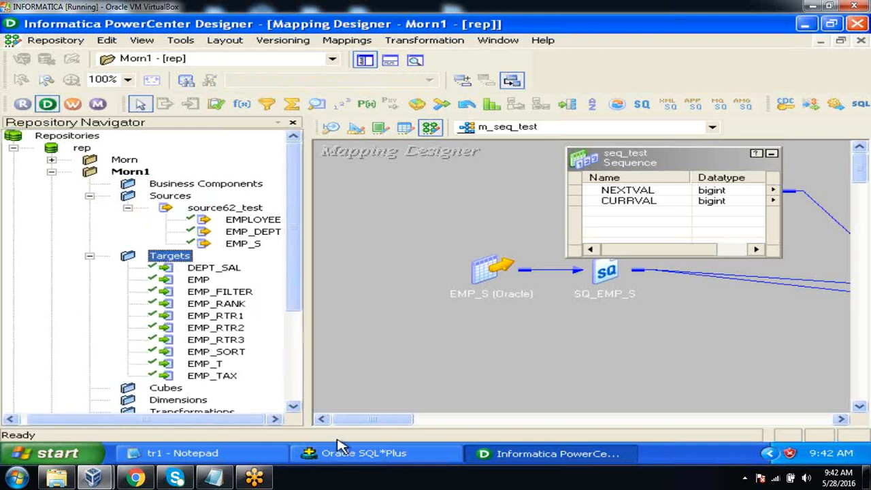
# Check the employee and employee1 tables in SQL*Plus against the source definitions in the Morn1 folder of PowerCenter Designer
pyautogui.click(271, 460)
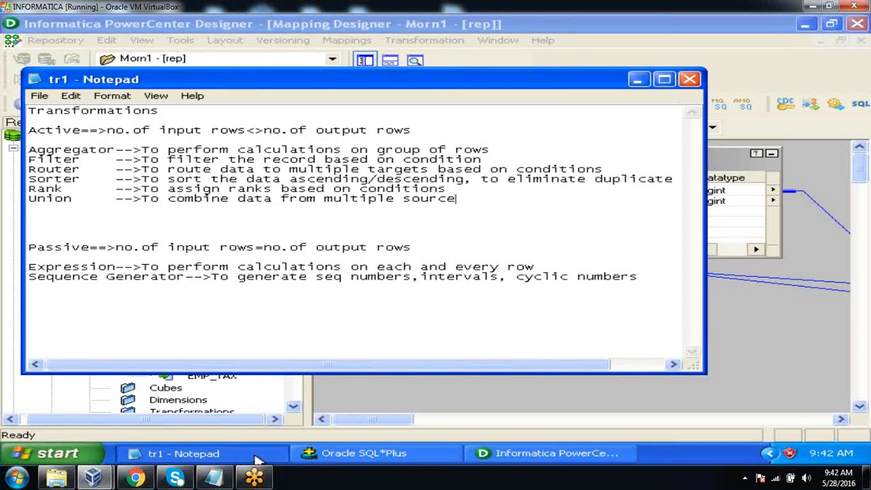
pyautogui.click(271, 454)
pyautogui.click(367, 456)
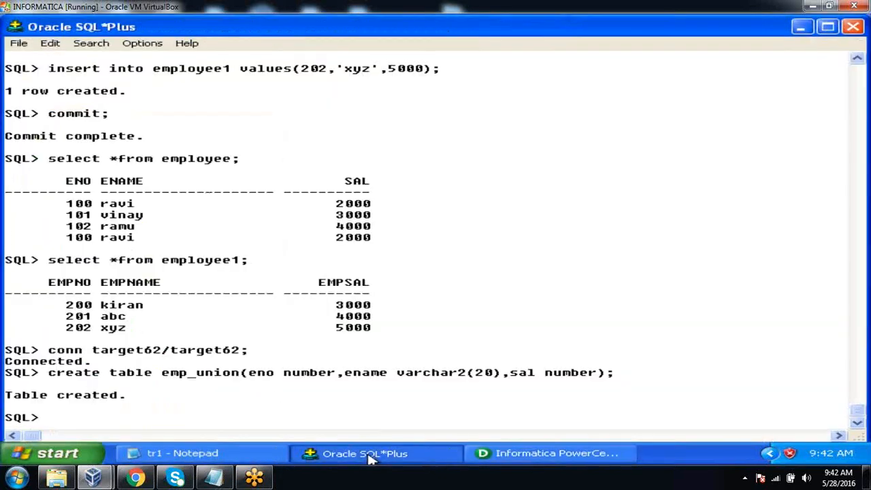
pyautogui.click(370, 457)
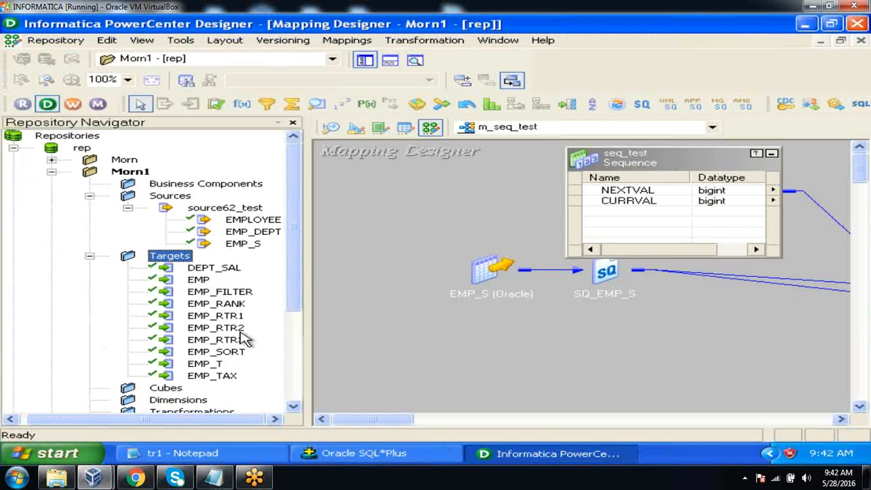
pyautogui.click(245, 220)
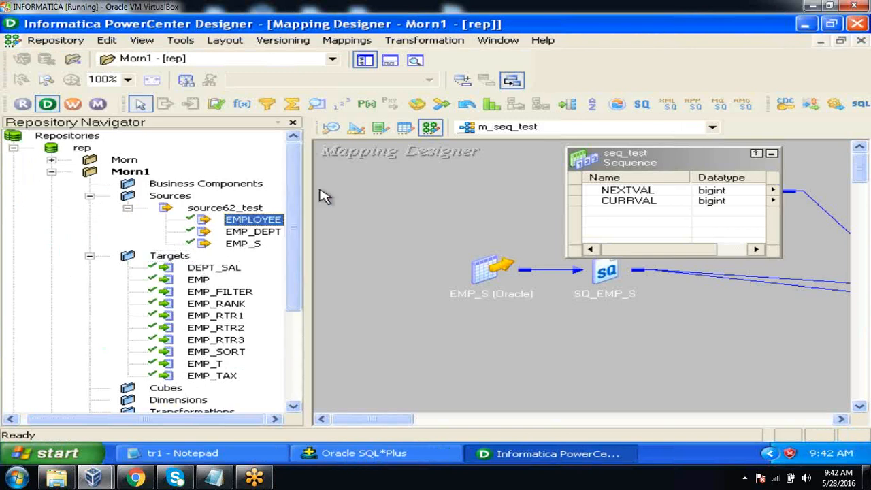
# Open the Source Analyzer and clear all definitions from its workspace
pyautogui.click(330, 128)
pyautogui.rightClick(576, 168)
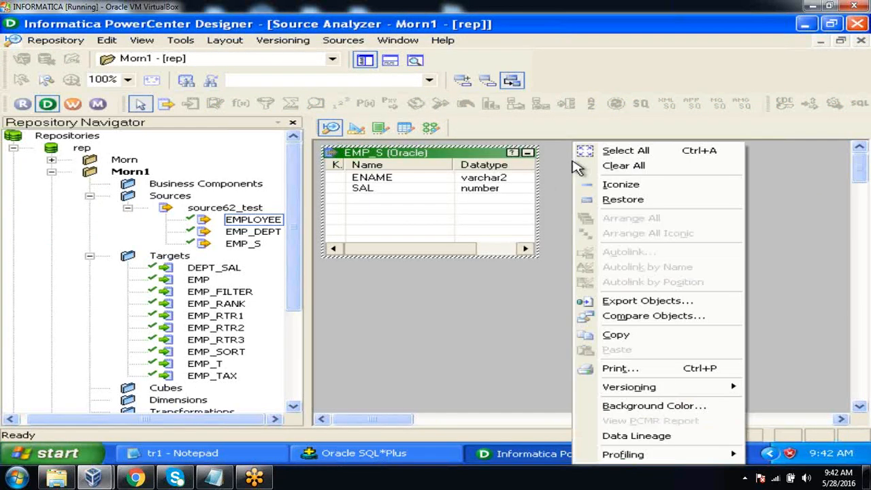
pyautogui.click(582, 163)
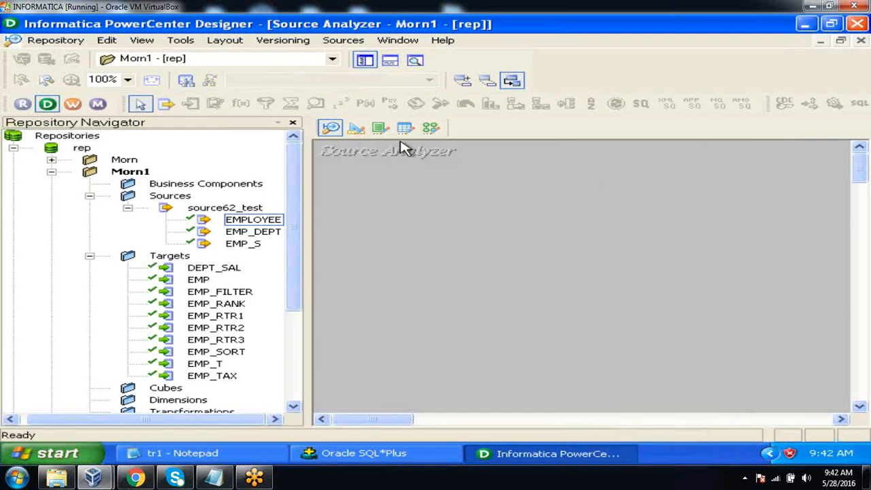
pyautogui.click(344, 40)
pyautogui.click(350, 60)
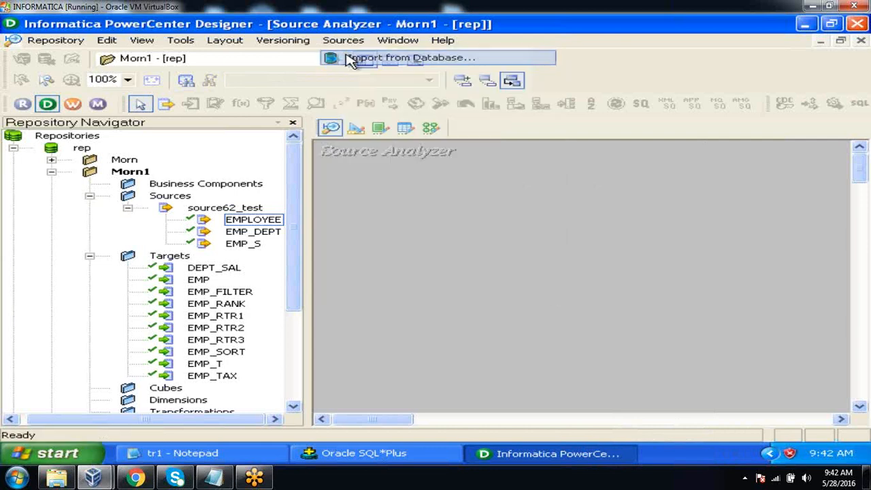
pyautogui.click(368, 187)
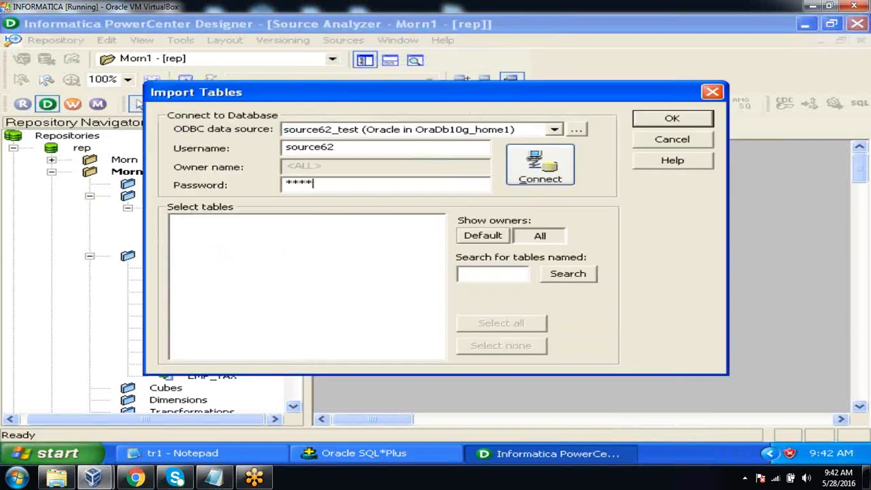
pyautogui.write('*********')
pyautogui.click(524, 174)
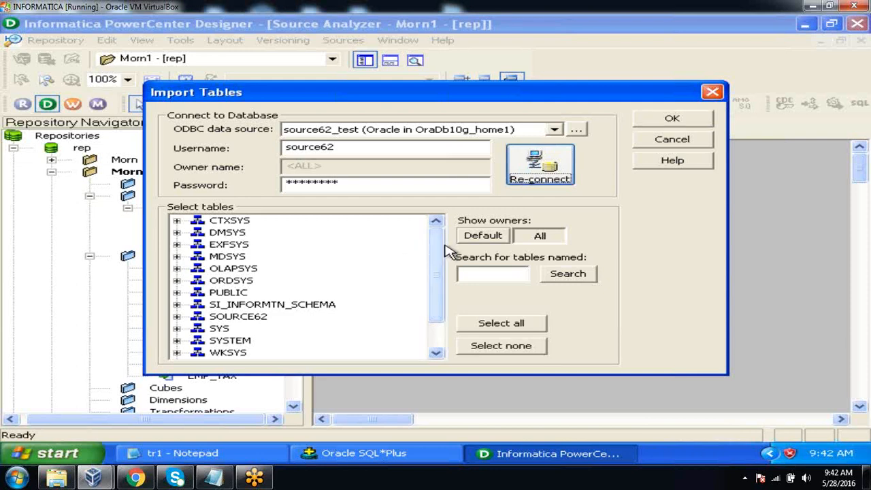
pyautogui.moveTo(443, 249); pyautogui.dragTo(439, 293)
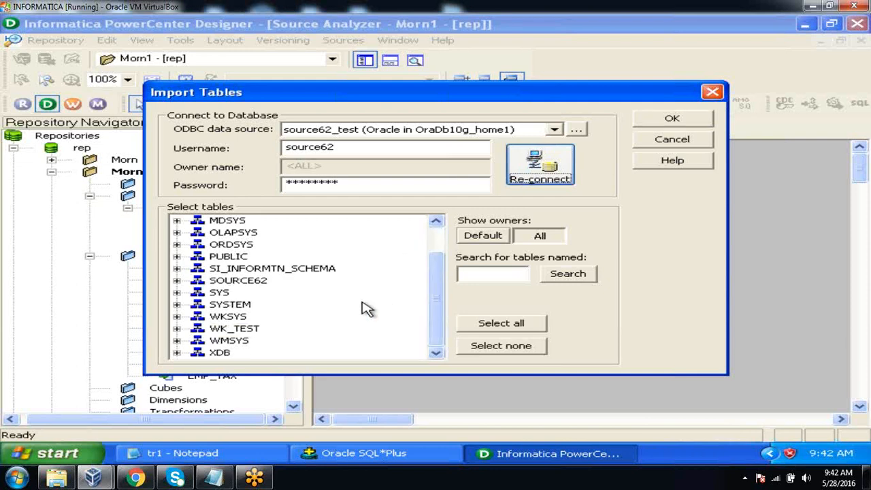
pyautogui.click(177, 280)
pyautogui.click(197, 292)
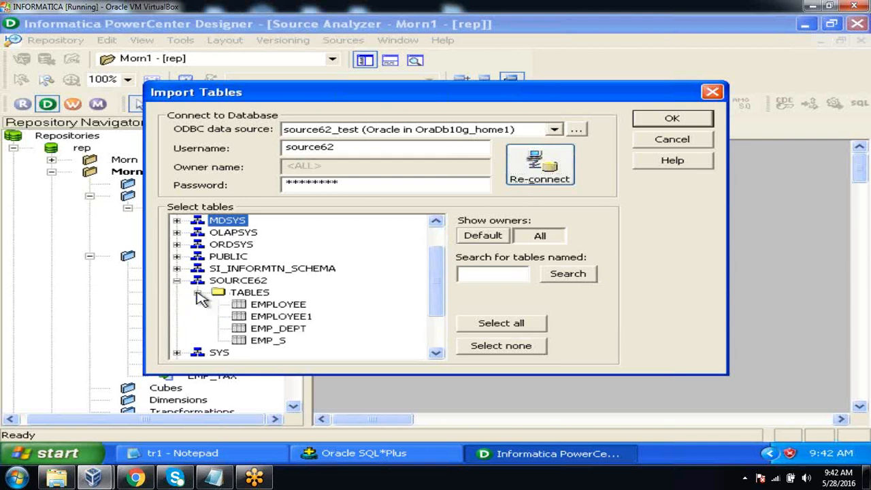
pyautogui.click(300, 318)
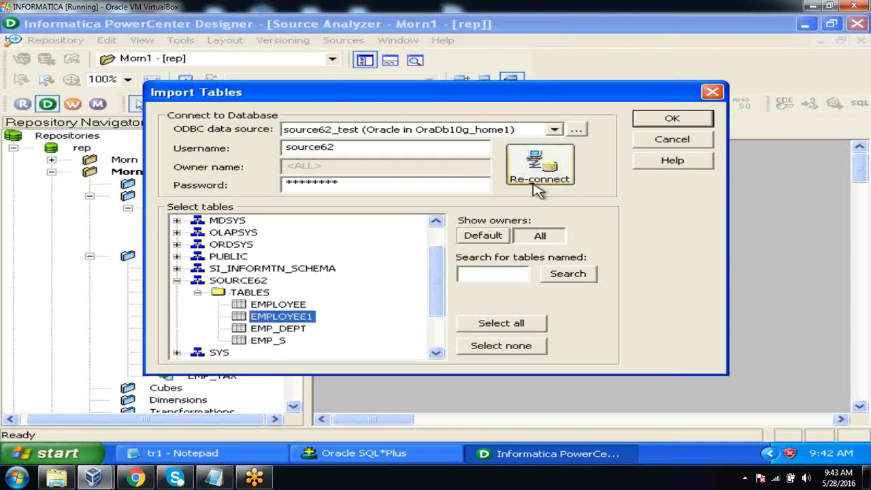
pyautogui.click(661, 125)
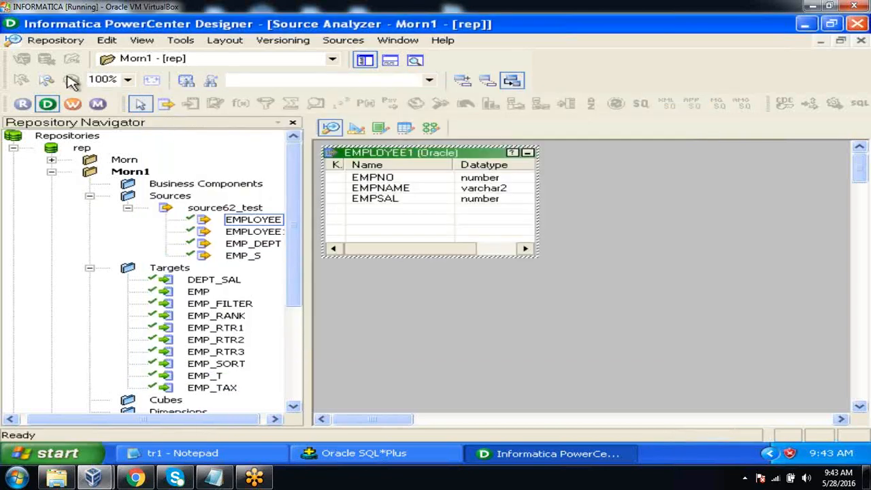
# Save the changes to the repository and close the Output Window
pyautogui.click(59, 41)
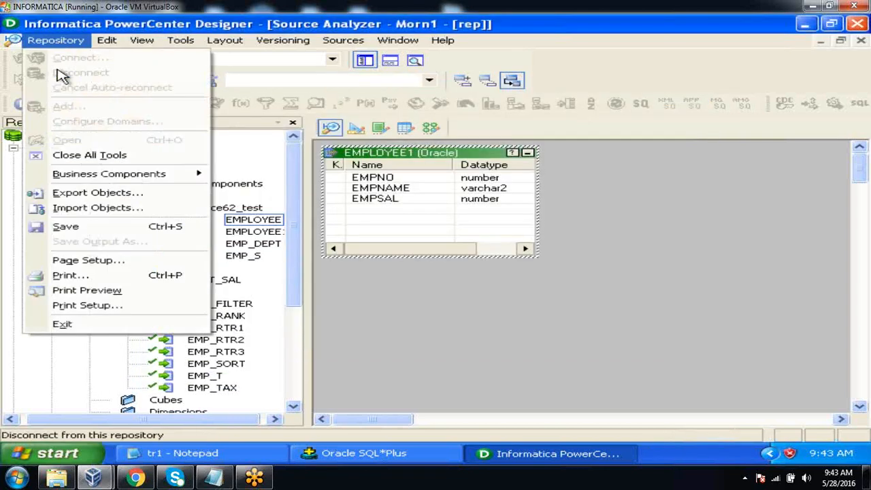
pyautogui.click(66, 226)
pyautogui.click(12, 339)
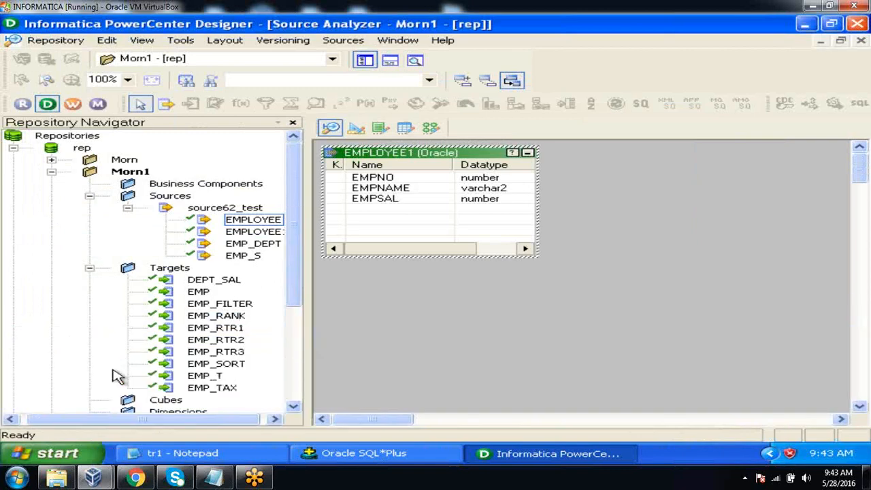
# Review the emp_union table in SQL*Plus, return to PowerCenter Designer, and clear the Target Designer workspace
pyautogui.click(339, 455)
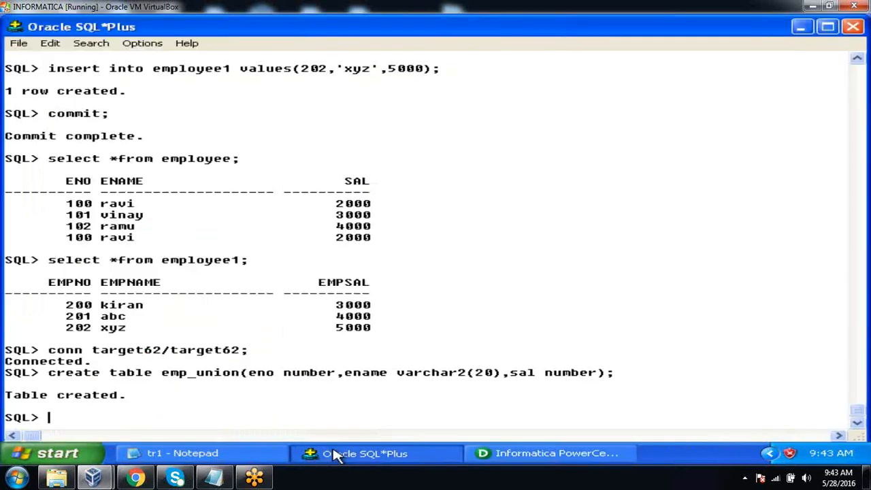
pyautogui.click(338, 455)
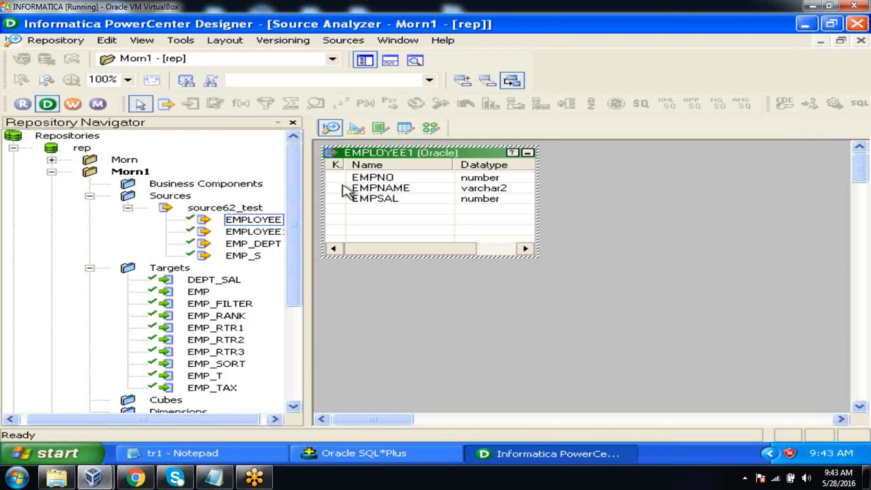
pyautogui.click(356, 128)
pyautogui.rightClick(628, 159)
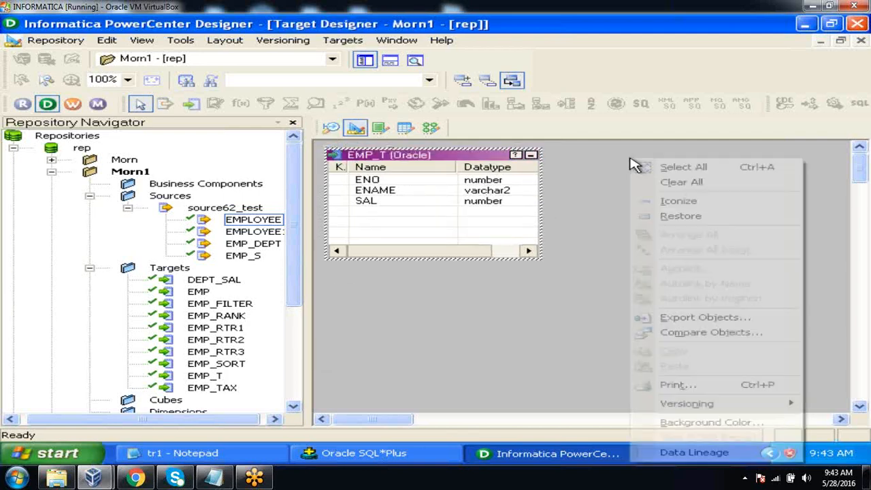
pyautogui.click(657, 182)
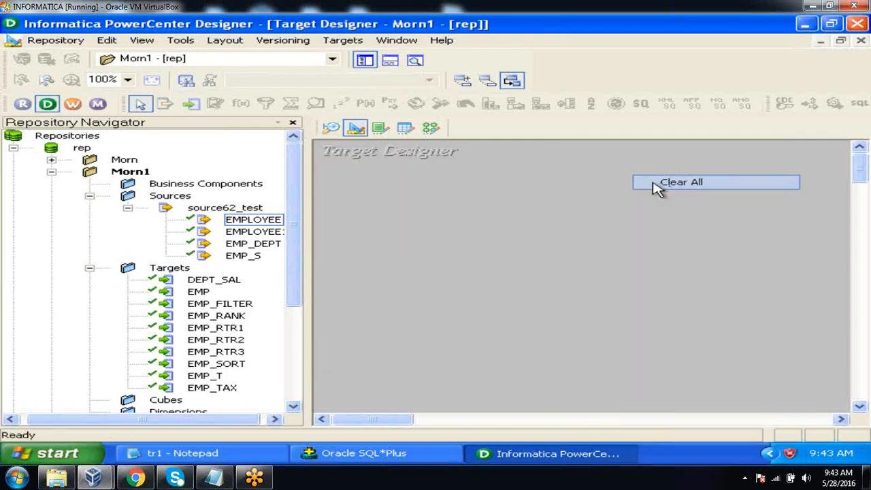
pyautogui.click(342, 41)
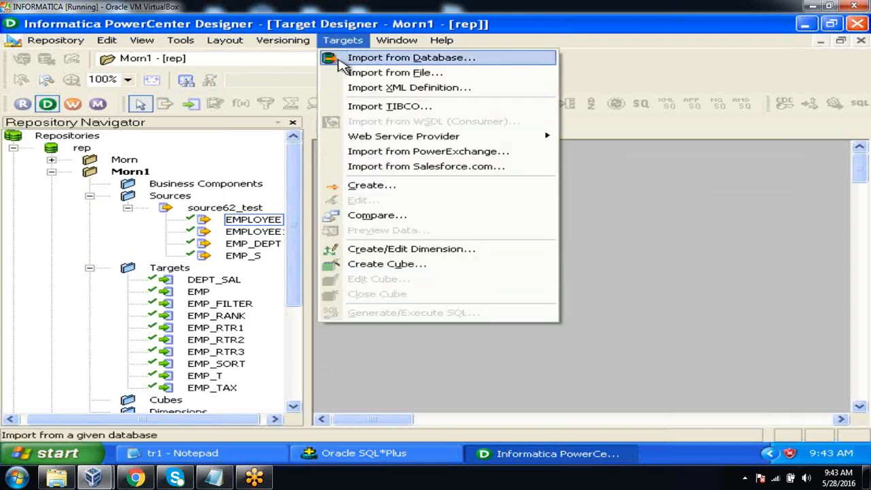
pyautogui.click(342, 62)
pyautogui.click(372, 186)
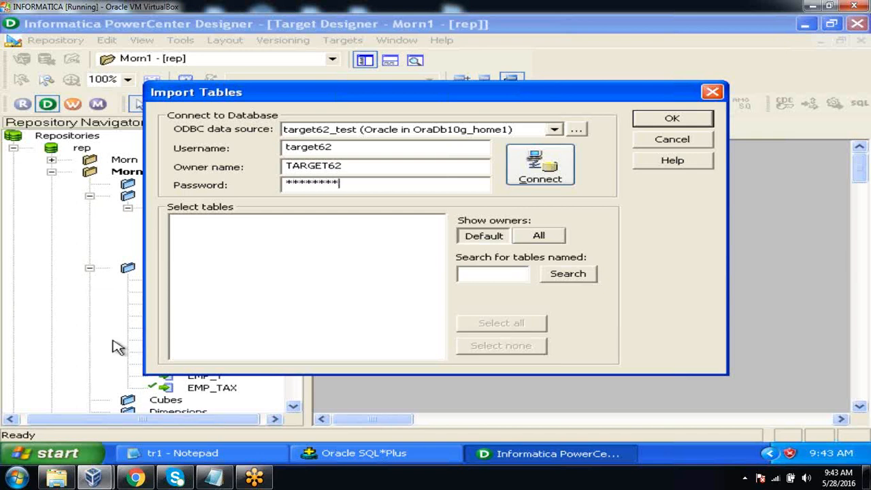
pyautogui.click(541, 169)
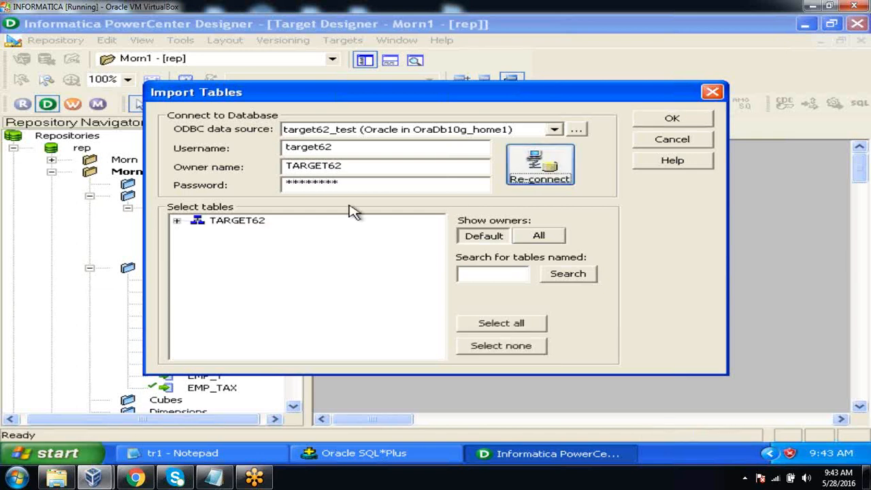
pyautogui.click(176, 221)
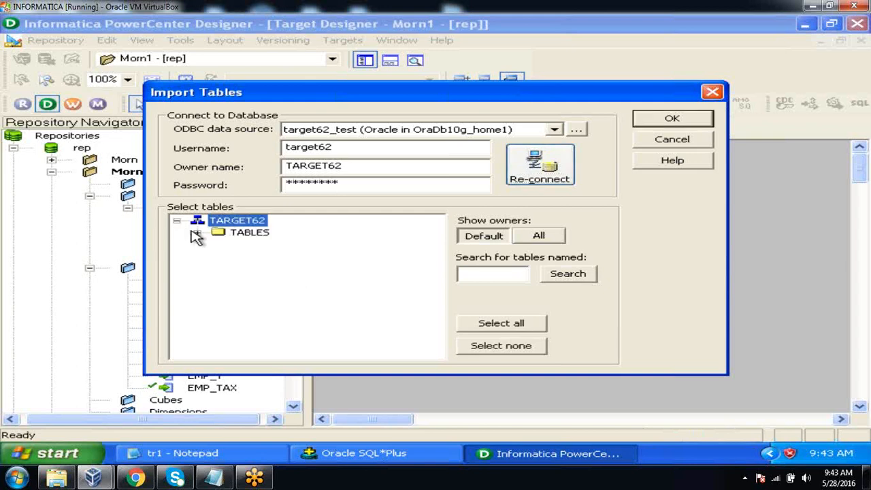
pyautogui.click(197, 232)
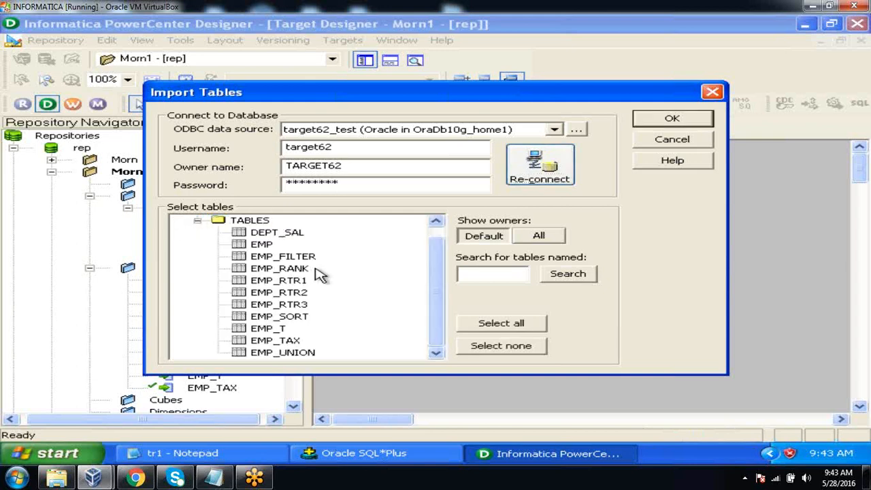
pyautogui.click(307, 354)
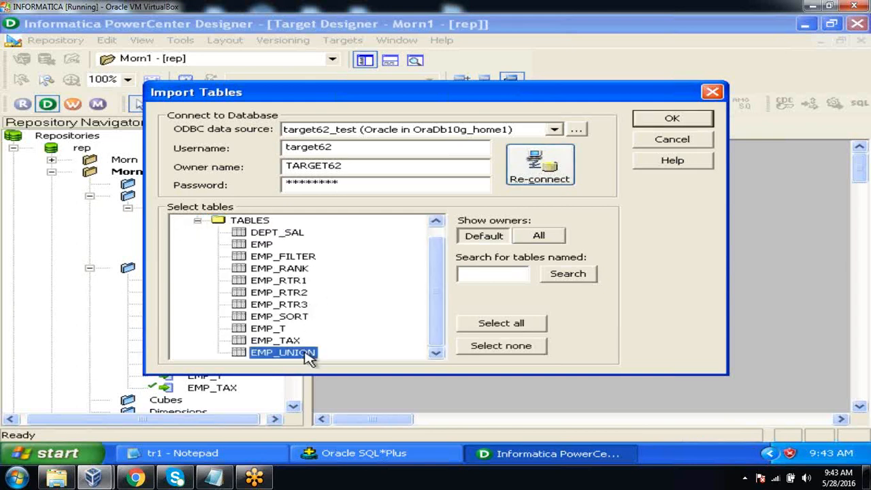
pyautogui.click(692, 118)
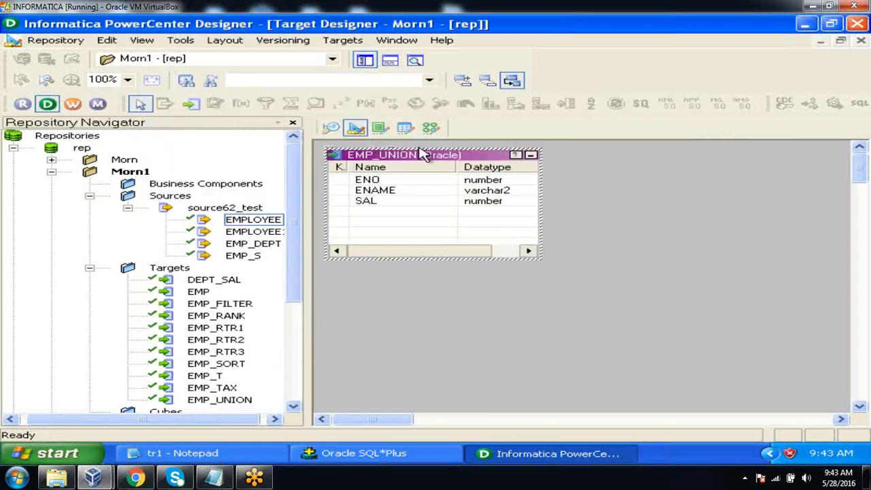
# Save the imported EMP_UNION target to the repository and close the Output Window
pyautogui.click(51, 41)
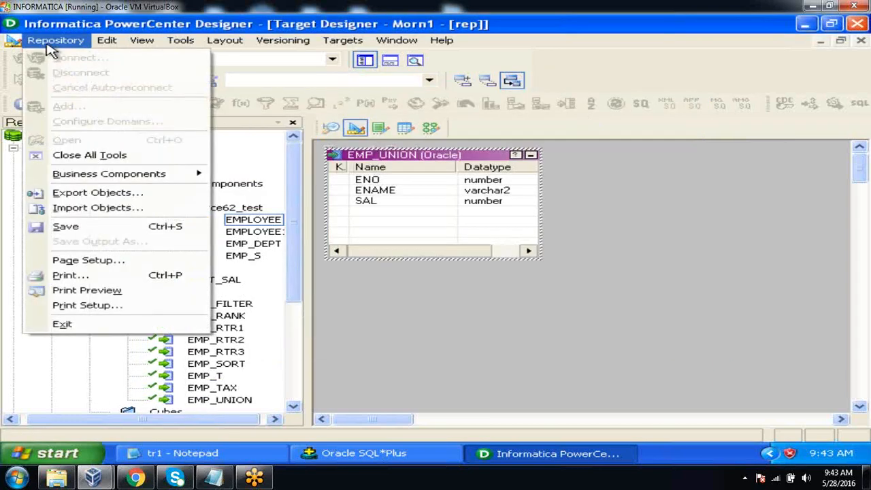
pyautogui.click(67, 226)
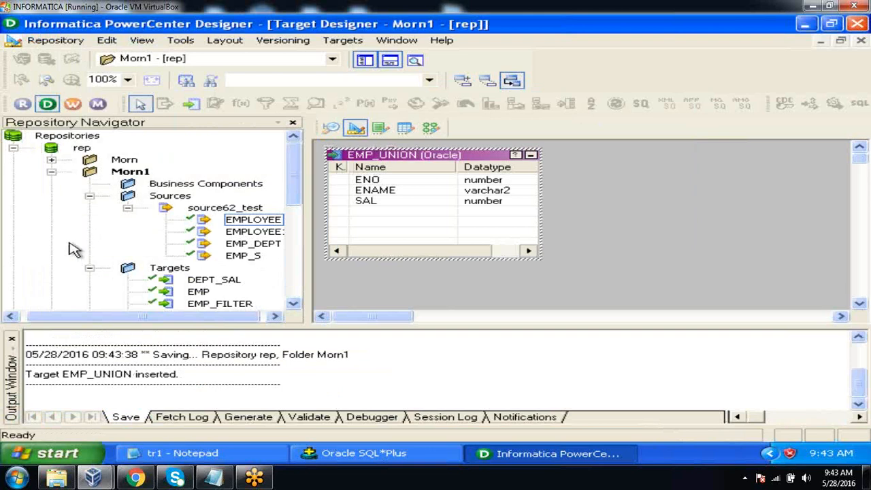
pyautogui.click(12, 339)
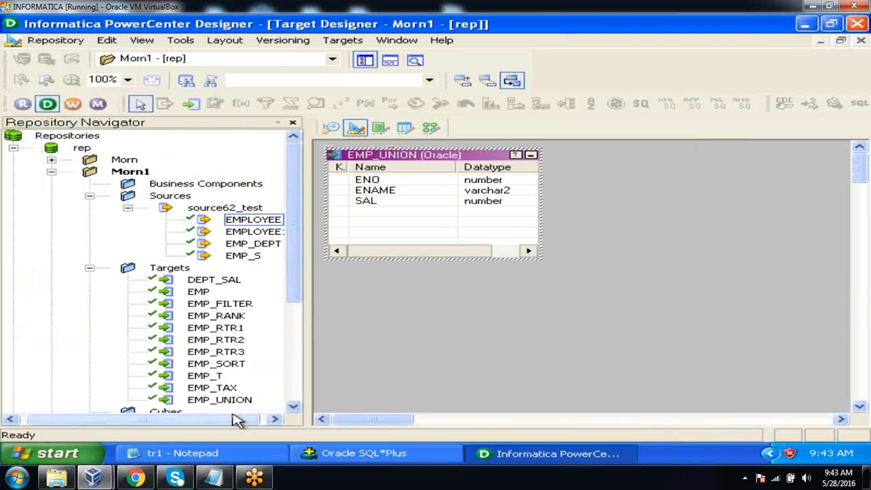
# Switch to the Mapping Designer and create a new mapping named m_union_test
pyautogui.click(274, 418)
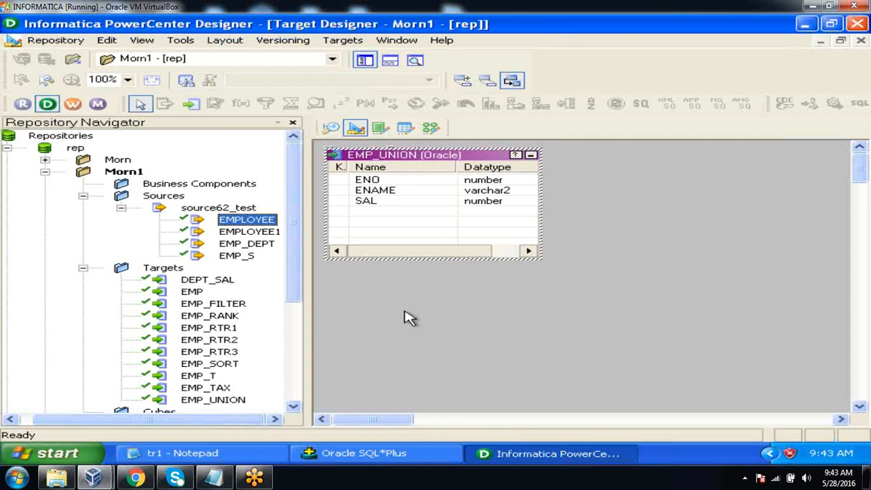
pyautogui.click(430, 129)
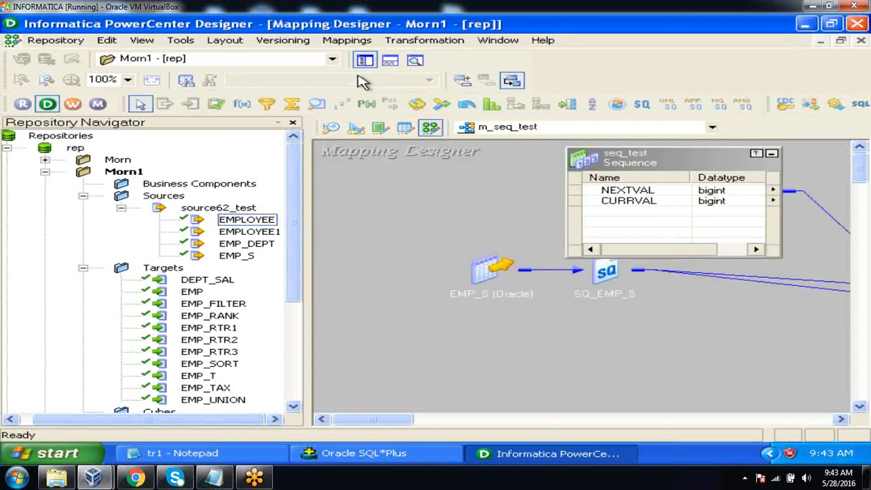
pyautogui.click(347, 41)
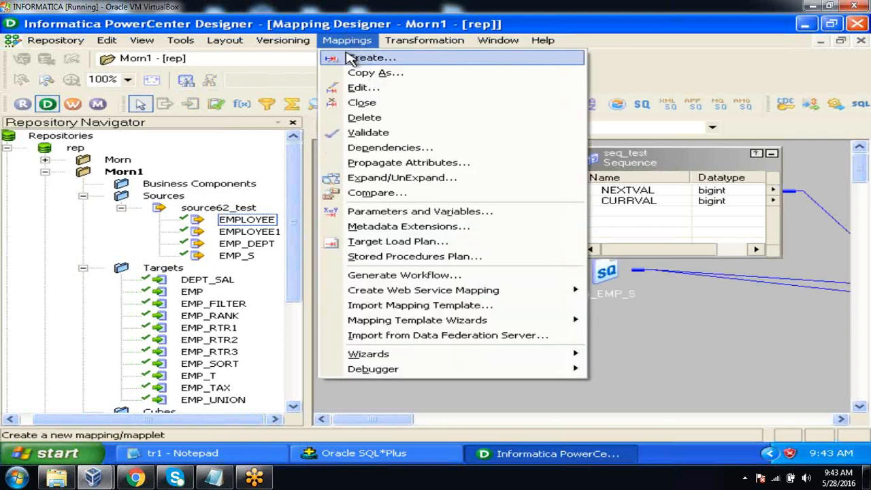
pyautogui.click(351, 58)
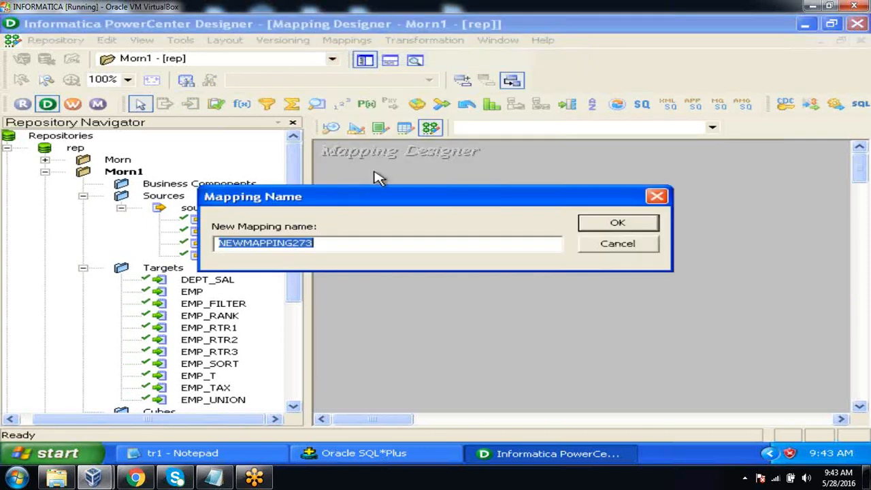
pyautogui.write('m_union_test')
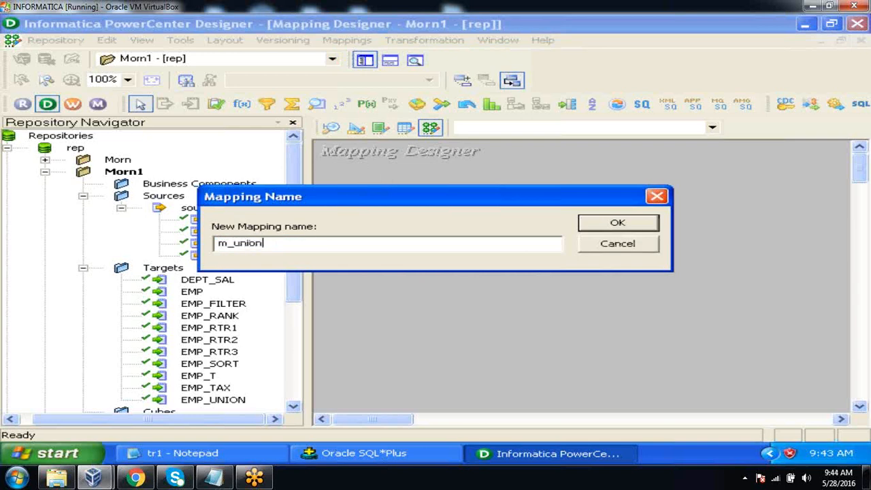
pyautogui.click(614, 227)
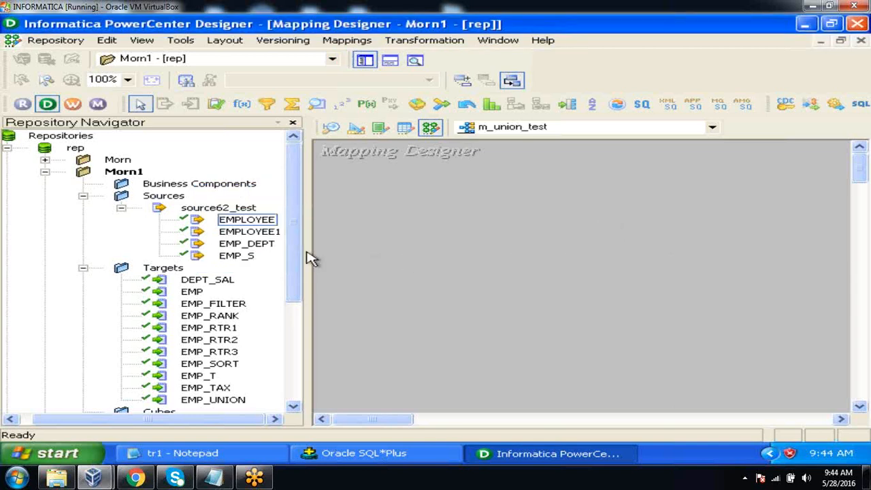
# Add the EMPLOYEE and EMPLOYEE1 sources and the EMP_UNION target to the m_union_test mapping
pyautogui.click(269, 232)
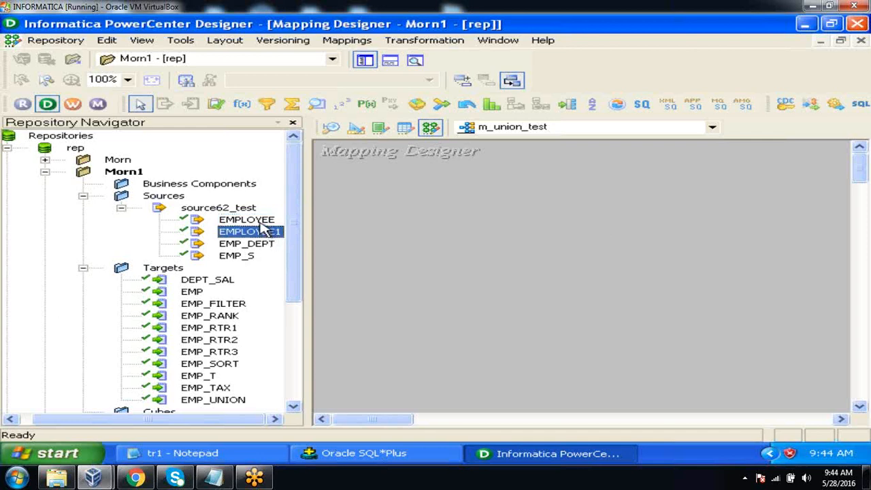
pyautogui.moveTo(262, 220); pyautogui.dragTo(404, 179)
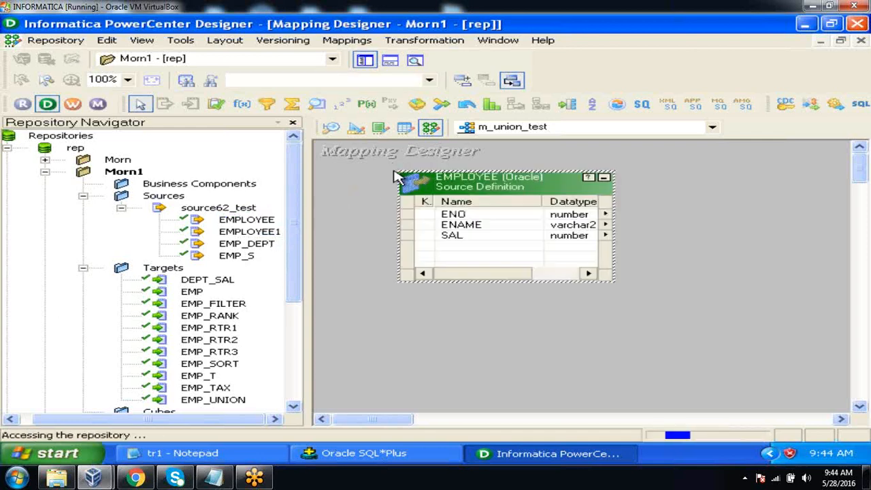
pyautogui.click(249, 232)
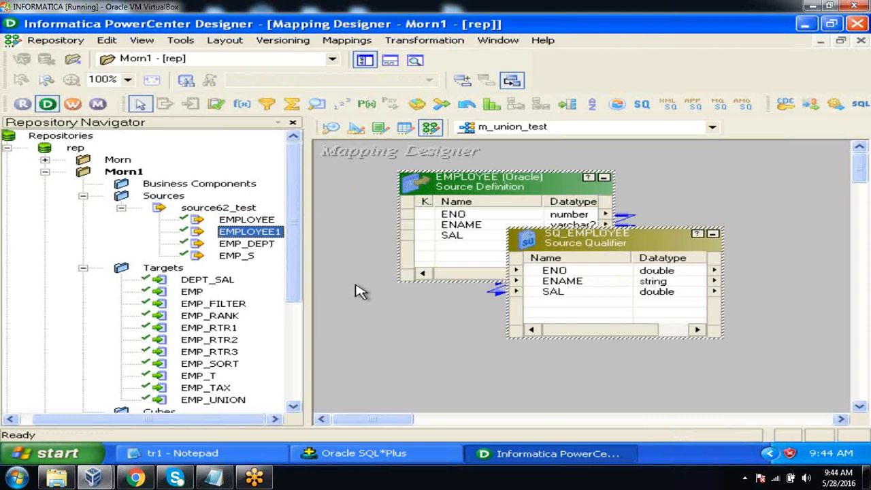
pyautogui.moveTo(257, 233); pyautogui.dragTo(398, 293)
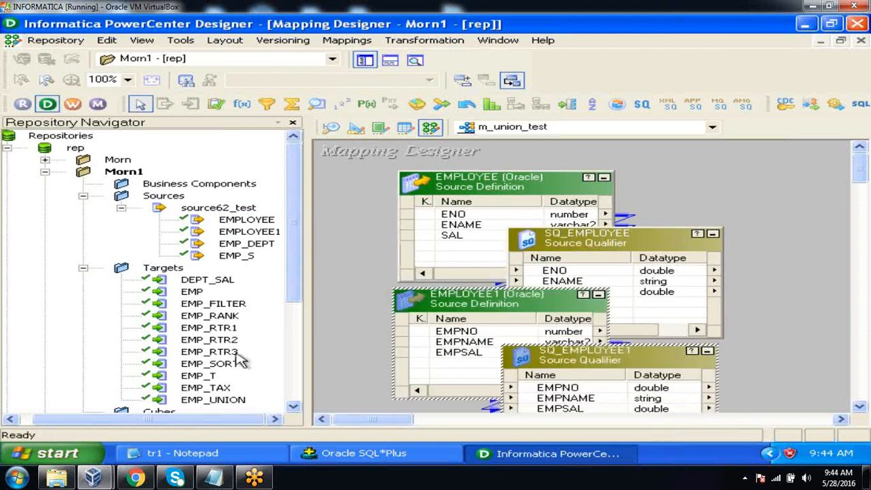
pyautogui.click(228, 401)
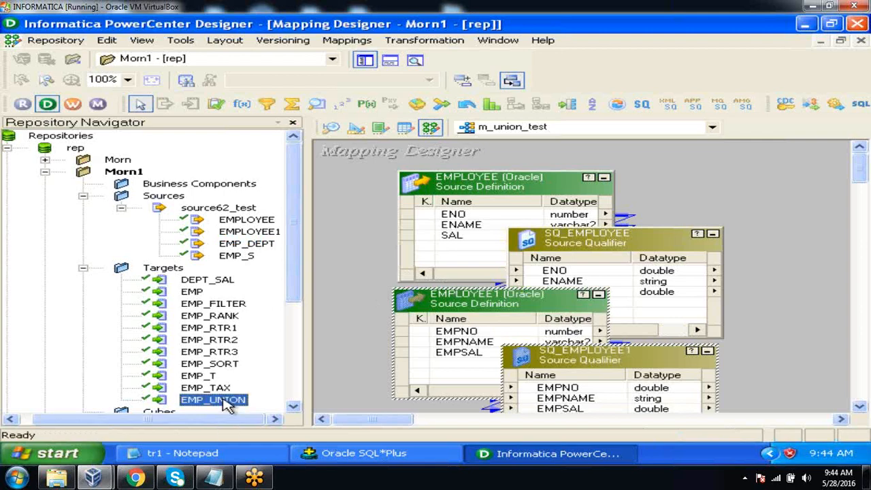
pyautogui.moveTo(228, 405); pyautogui.dragTo(769, 257)
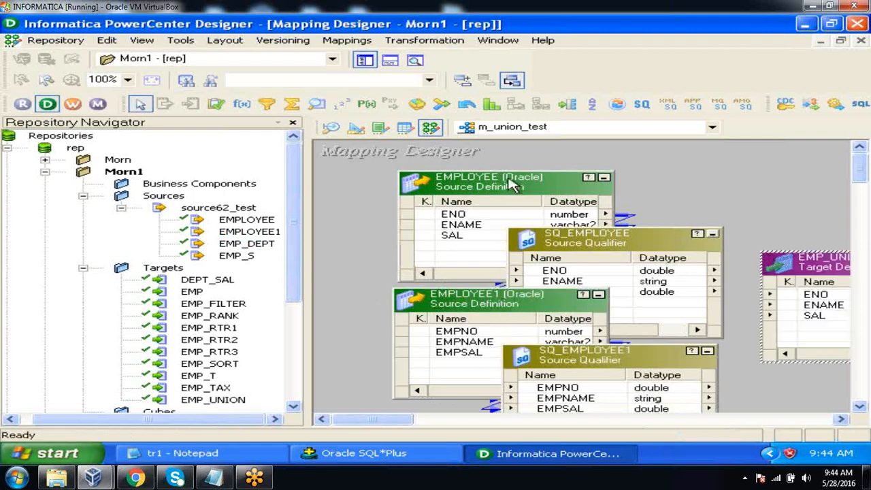
# With the Repository Navigator hidden, collapse the EMPLOYEE and EMPLOYEE1 source definitions to icons and arrange each beside its own source qualifier
pyautogui.click(365, 61)
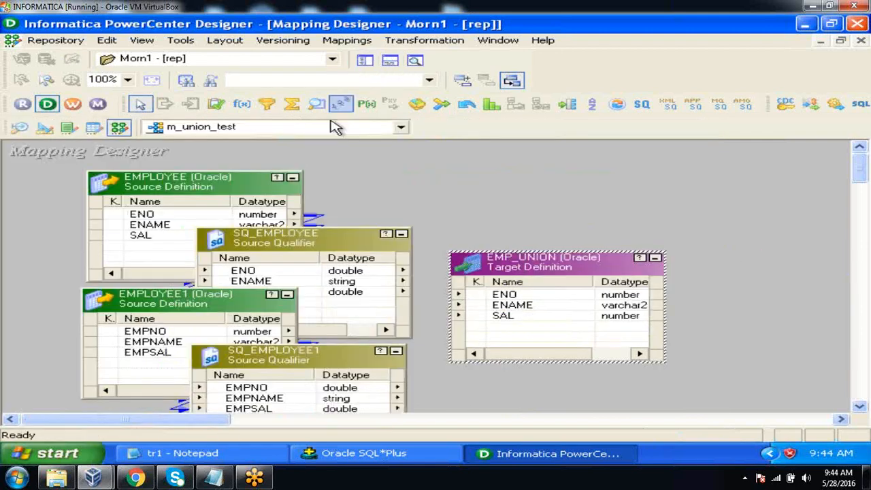
pyautogui.click(295, 179)
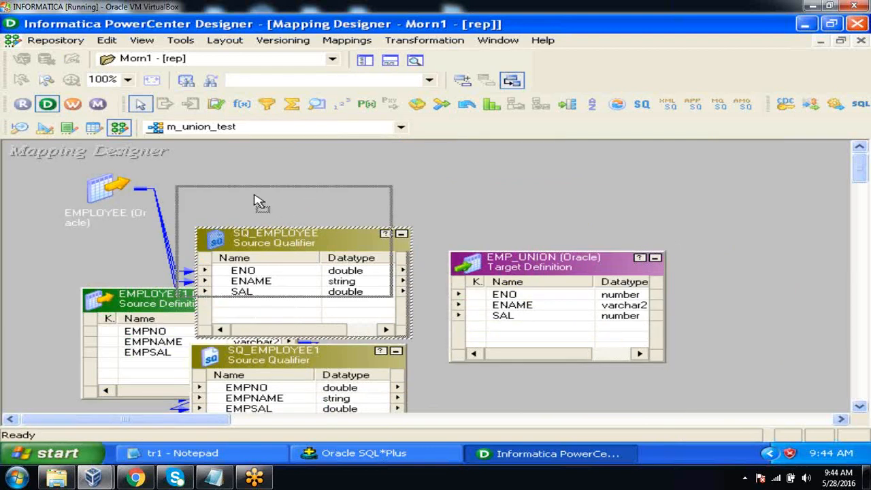
pyautogui.moveTo(274, 237); pyautogui.dragTo(241, 172)
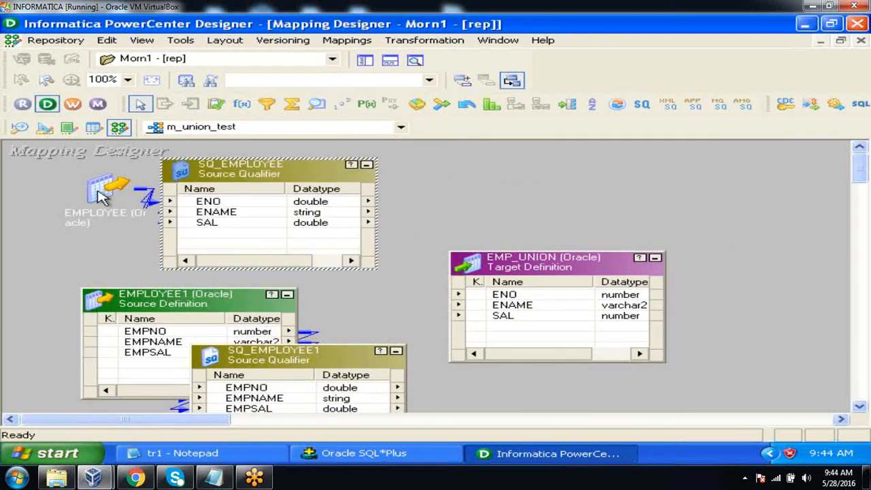
pyautogui.moveTo(100, 197); pyautogui.dragTo(66, 229)
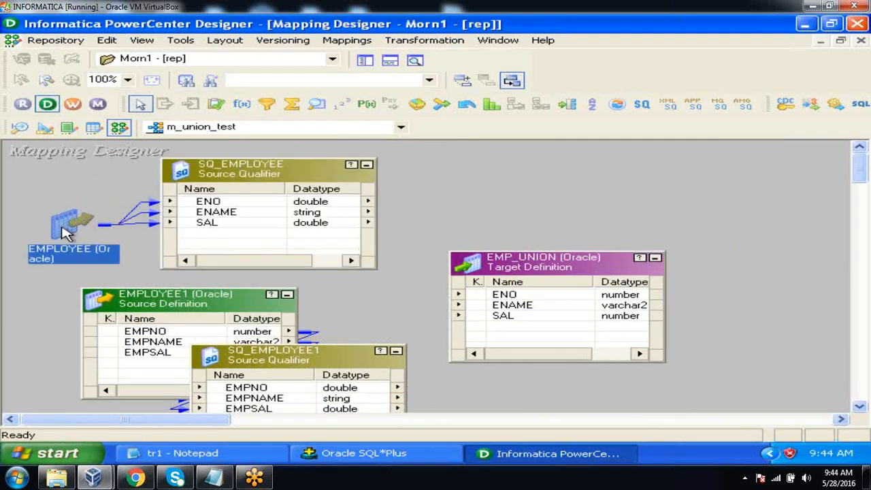
pyautogui.click(290, 299)
pyautogui.moveTo(102, 309); pyautogui.dragTo(60, 350)
pyautogui.moveTo(250, 362); pyautogui.dragTo(208, 317)
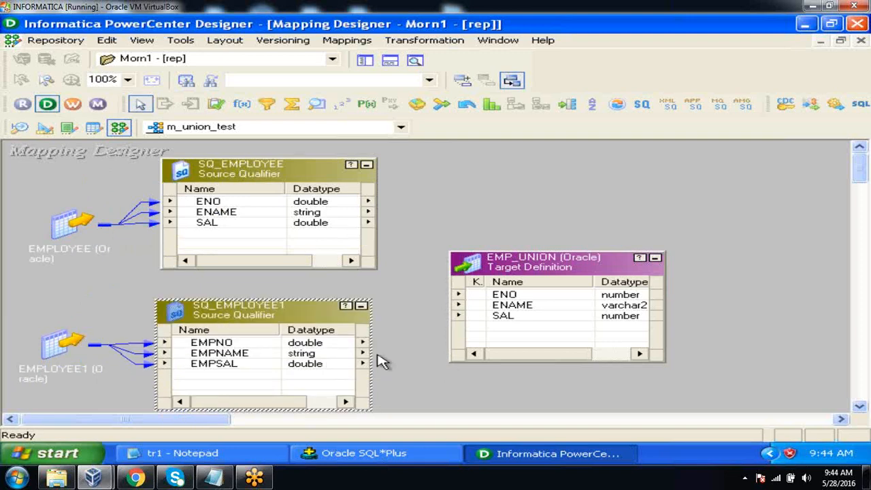
# Make room for a transformation by moving the EMP_UNION target farther away and both source qualifiers closer to their sources
pyautogui.moveTo(527, 270); pyautogui.dragTo(677, 256)
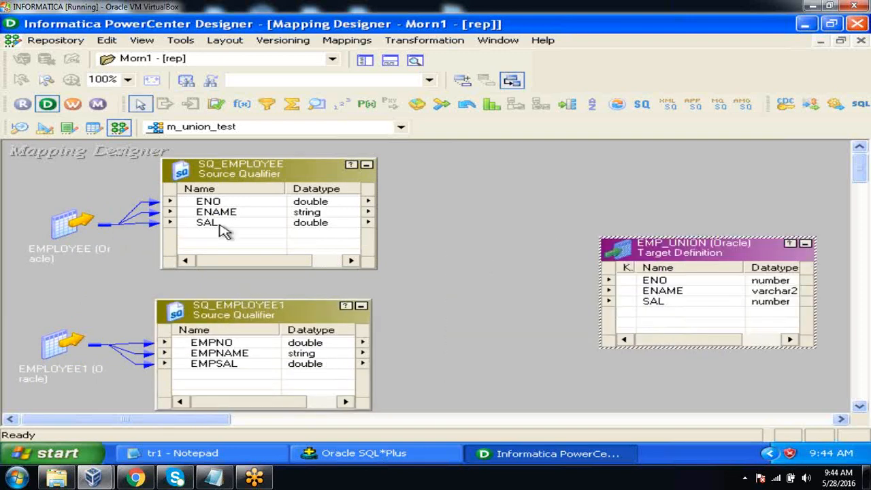
pyautogui.moveTo(219, 174); pyautogui.dragTo(193, 173)
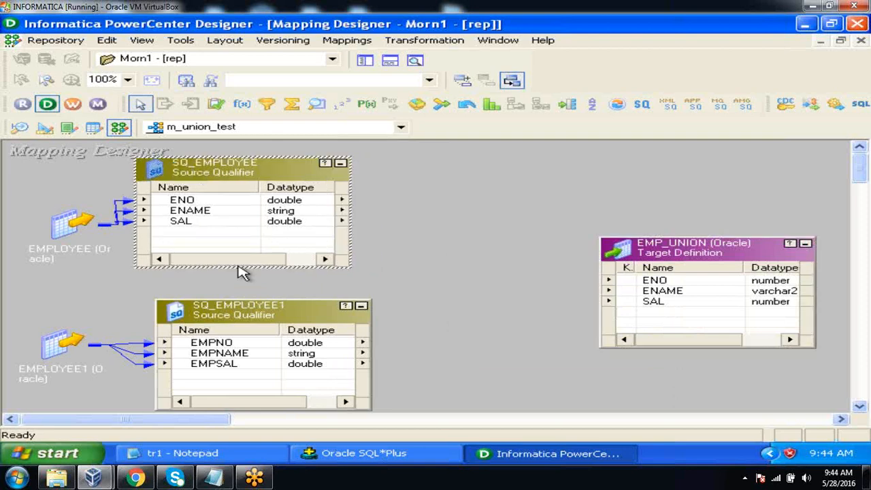
pyautogui.moveTo(255, 322); pyautogui.dragTo(230, 313)
pyautogui.click(405, 296)
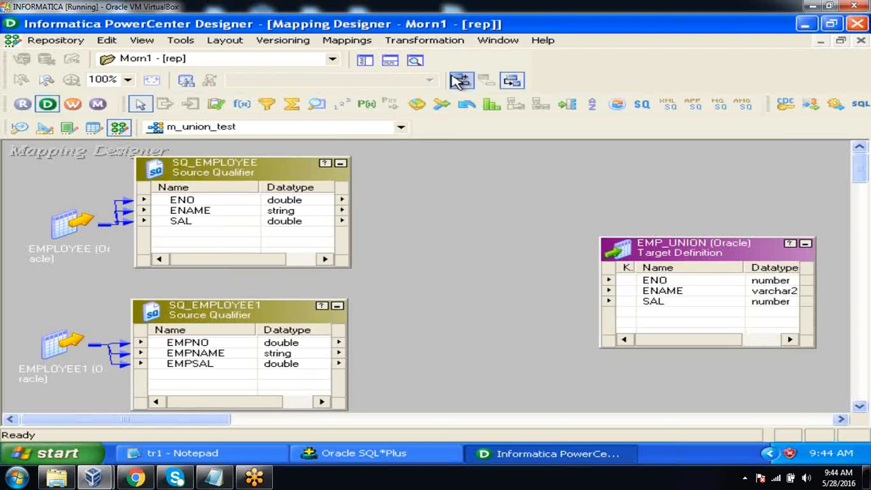
# Create a Union transformation named un_check in the mapping
pyautogui.click(445, 43)
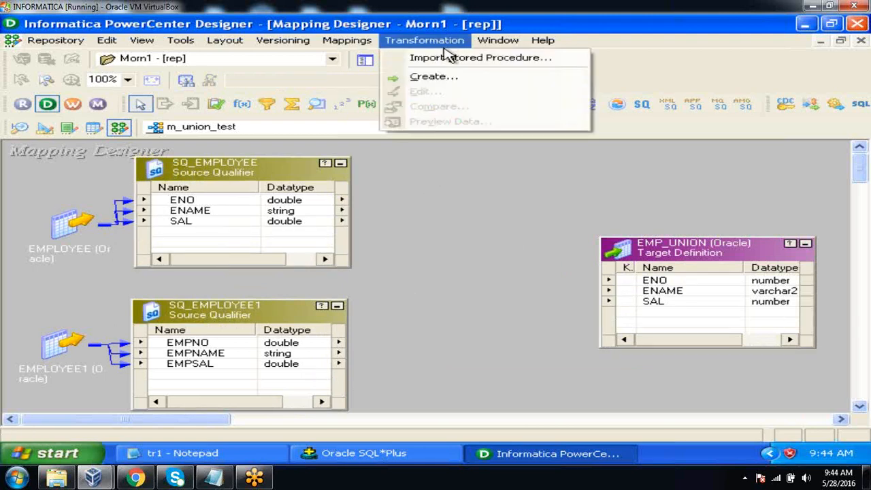
pyautogui.click(446, 76)
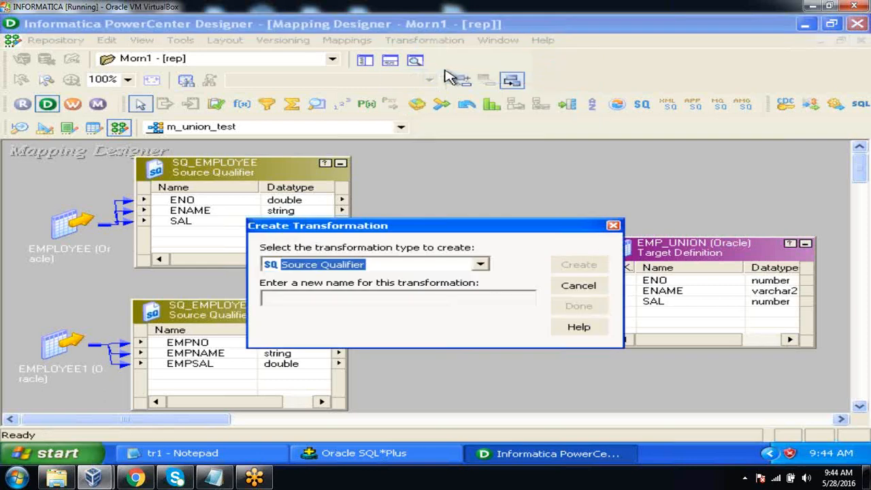
pyautogui.click(482, 265)
pyautogui.click(483, 264)
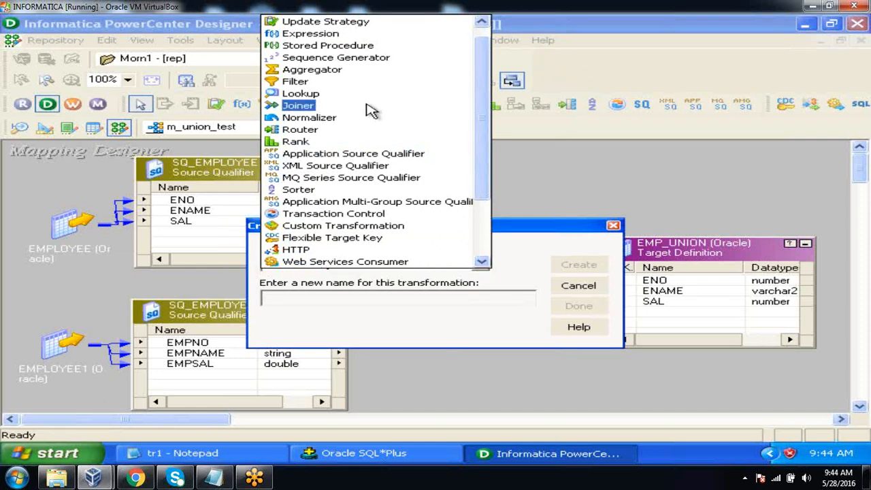
pyautogui.scroll(-3, 341, 75)
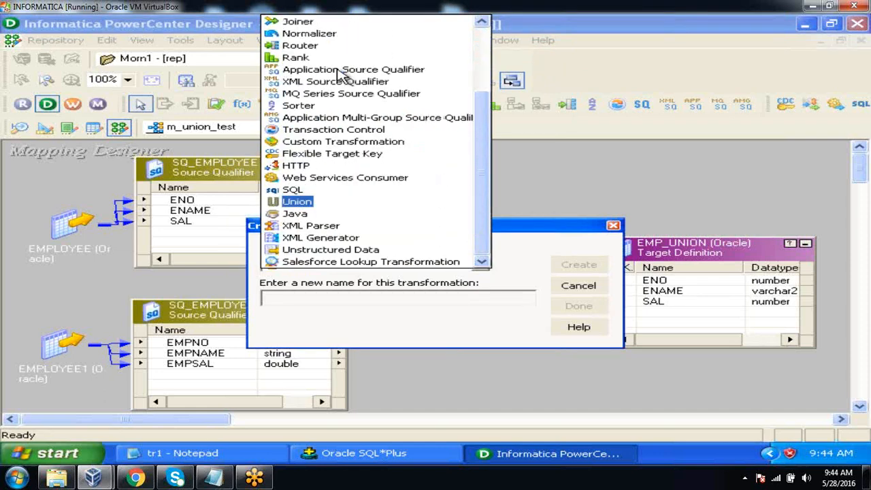
pyautogui.click(298, 202)
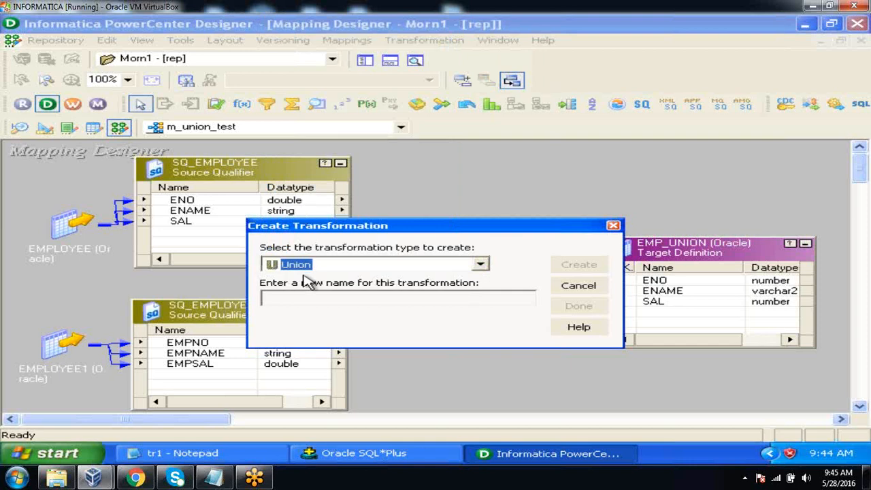
pyautogui.click(300, 298)
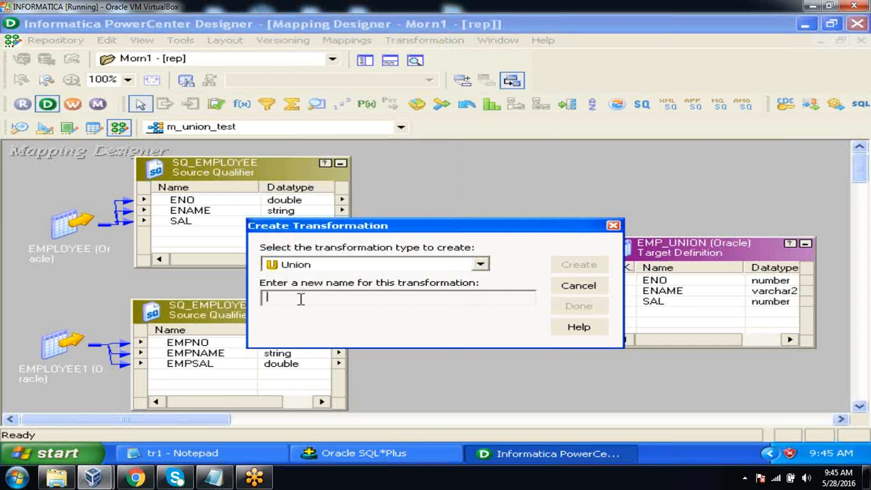
pyautogui.write('un_check')
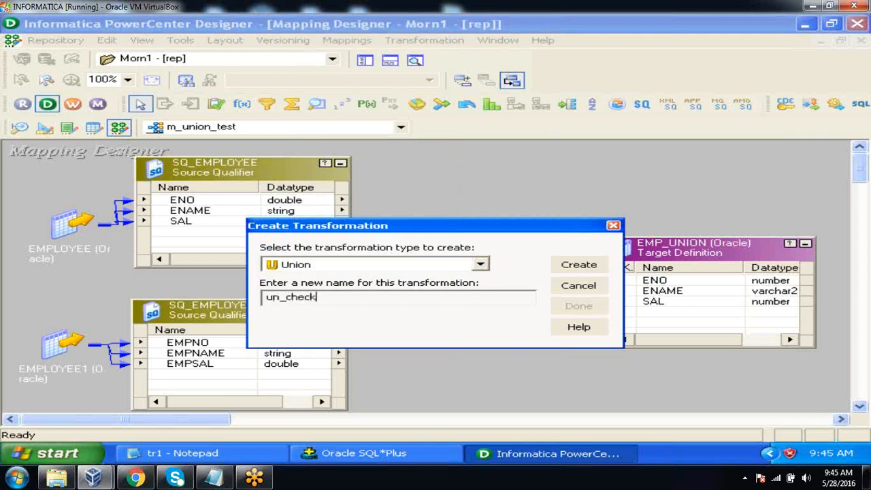
pyautogui.click(562, 270)
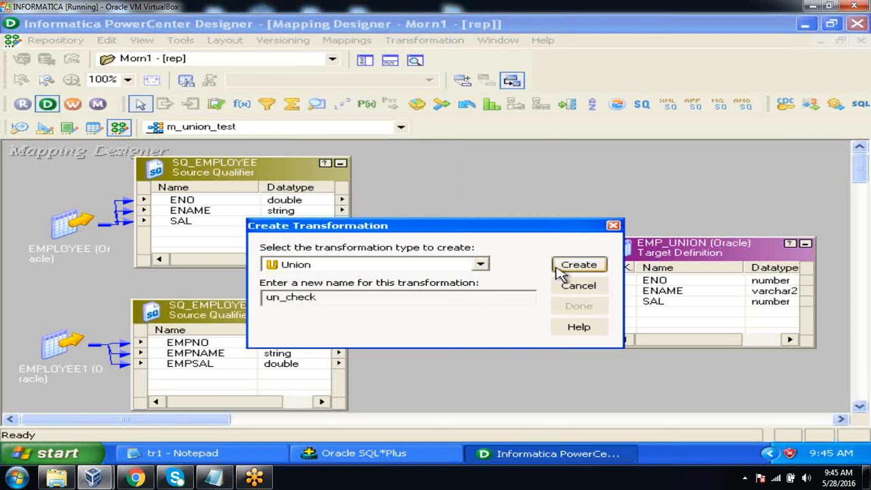
pyautogui.click(579, 306)
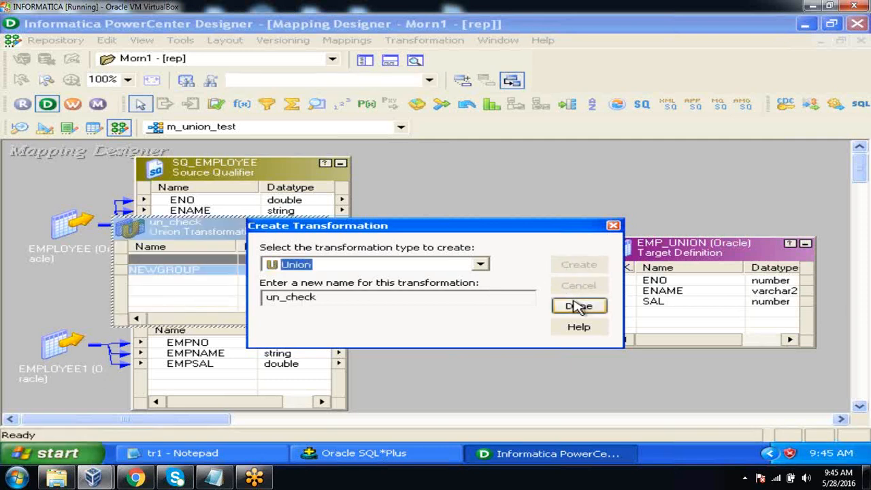
# Place the un_check transformation between the source qualifiers and the EMP_UNION target, shifting the target slightly to fit
pyautogui.moveTo(245, 237); pyautogui.dragTo(495, 242)
pyautogui.moveTo(641, 261); pyautogui.dragTo(667, 251)
pyautogui.moveTo(476, 241); pyautogui.dragTo(500, 246)
pyautogui.click(470, 198)
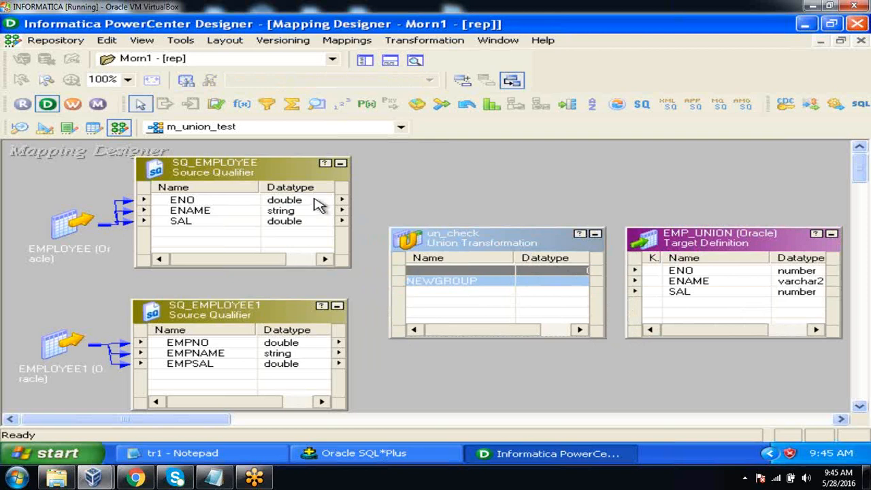
# Copy all SQ_EMPLOYEE ports (ENO, ENAME, SAL) into the NEWGROUP input group of un_check so they are linked
pyautogui.click(239, 200)
pyautogui.hotkey('ctrl', 'a')
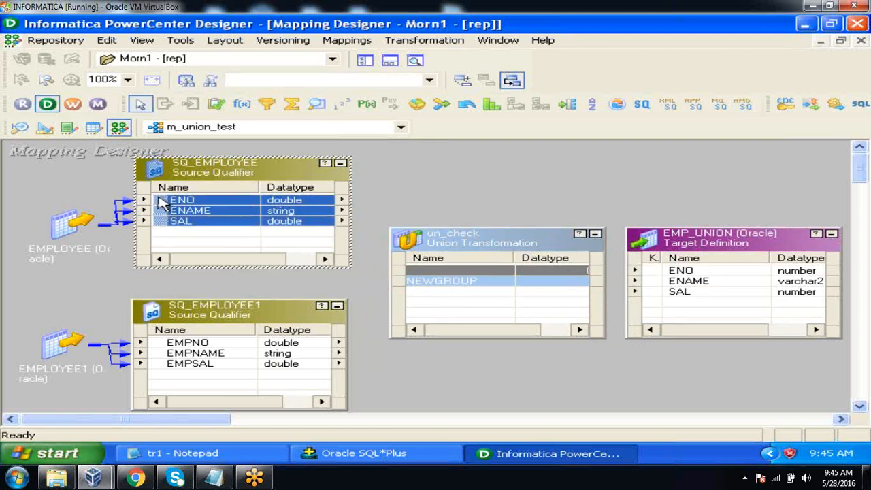
pyautogui.moveTo(165, 204); pyautogui.dragTo(418, 299)
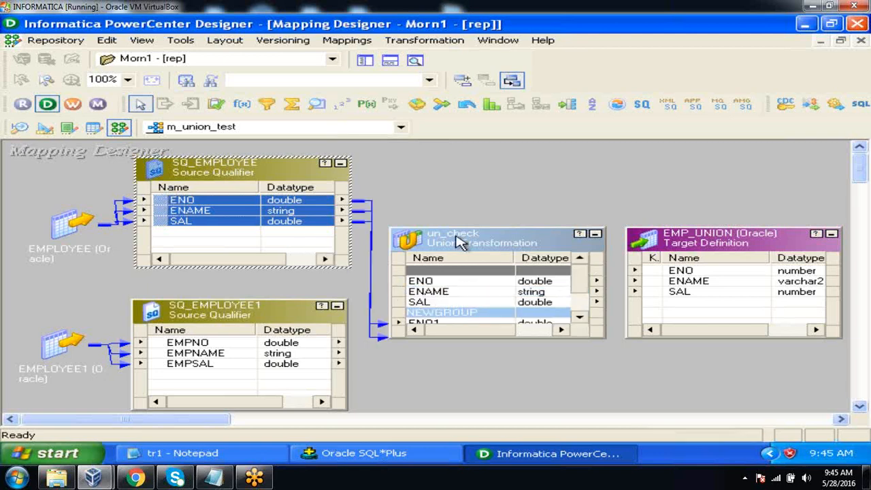
# Enlarge the un_check transformation upward so the output ports and all the NEWGROUP ports fit in it
pyautogui.moveTo(457, 229); pyautogui.dragTo(472, 168)
pyautogui.click(495, 221)
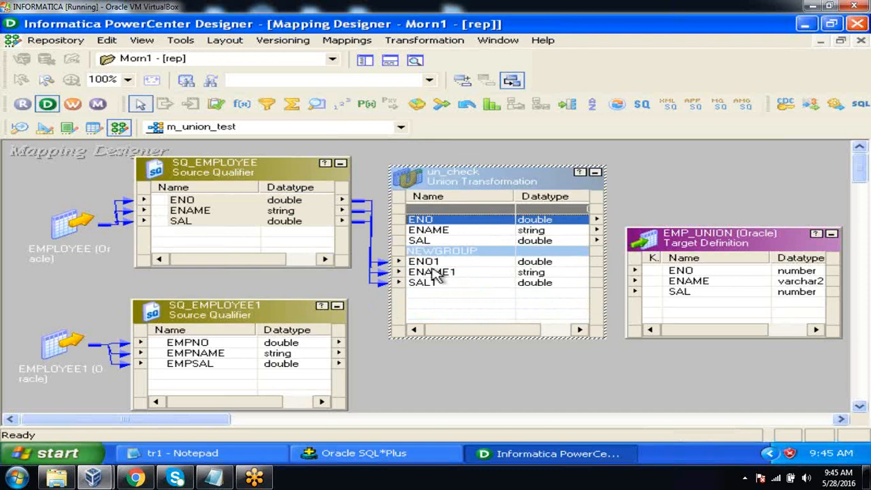
pyautogui.click(249, 344)
pyautogui.click(245, 353)
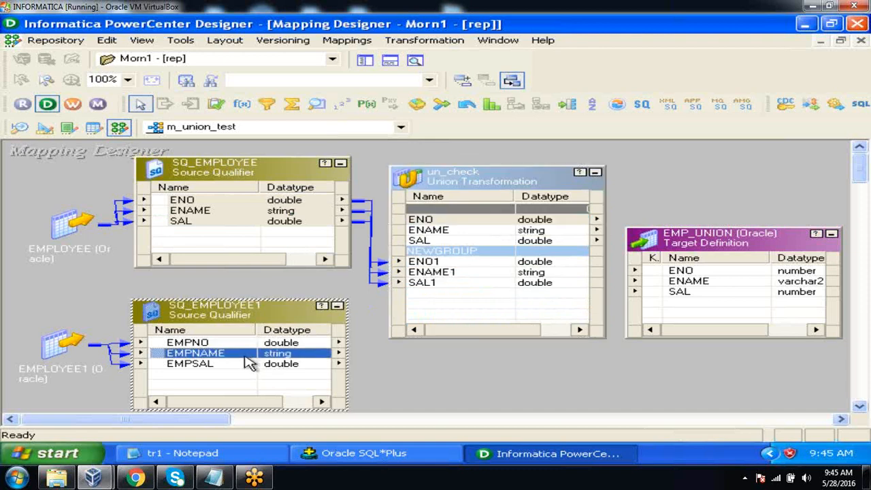
pyautogui.click(240, 345)
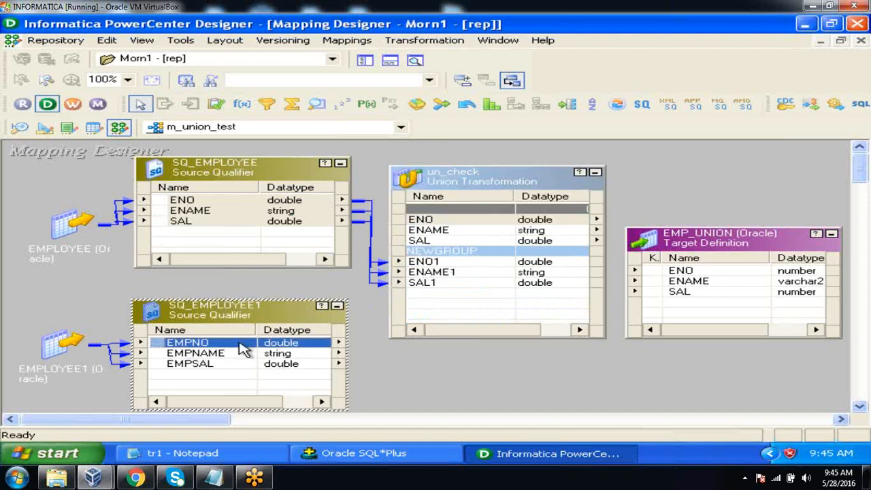
# Add a second input group, NEWGROUP1, to the un_check transformation and enlarge its box to fit the added ports
pyautogui.click(493, 179)
pyautogui.doubleClick(493, 178)
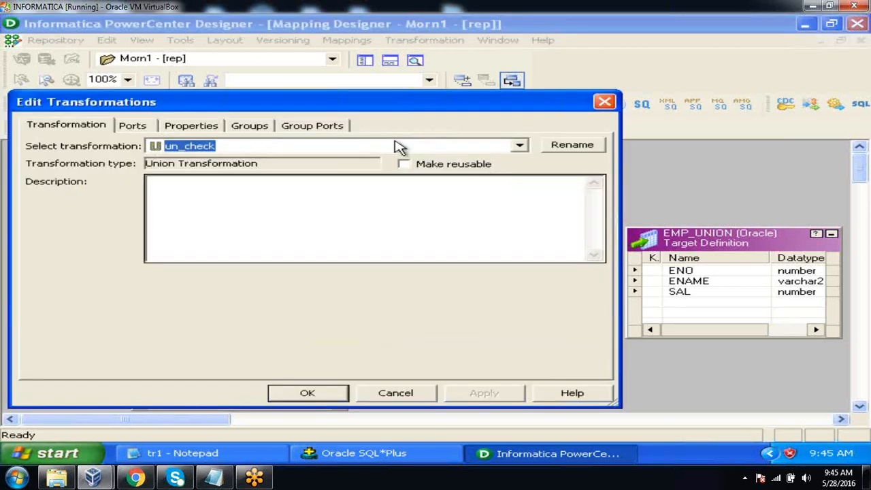
pyautogui.click(251, 129)
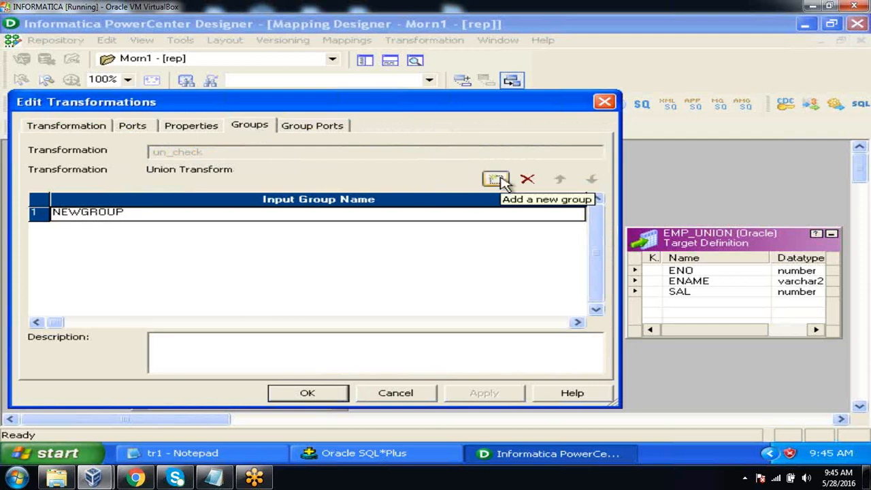
pyautogui.click(496, 180)
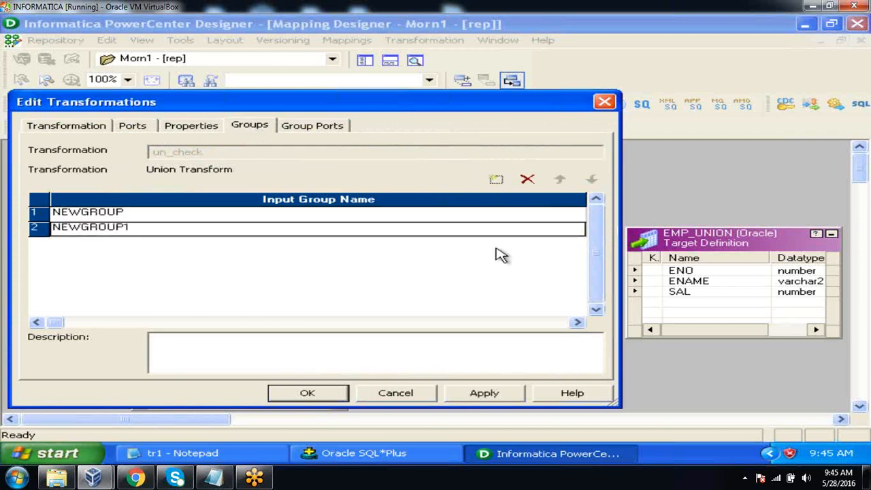
pyautogui.click(483, 393)
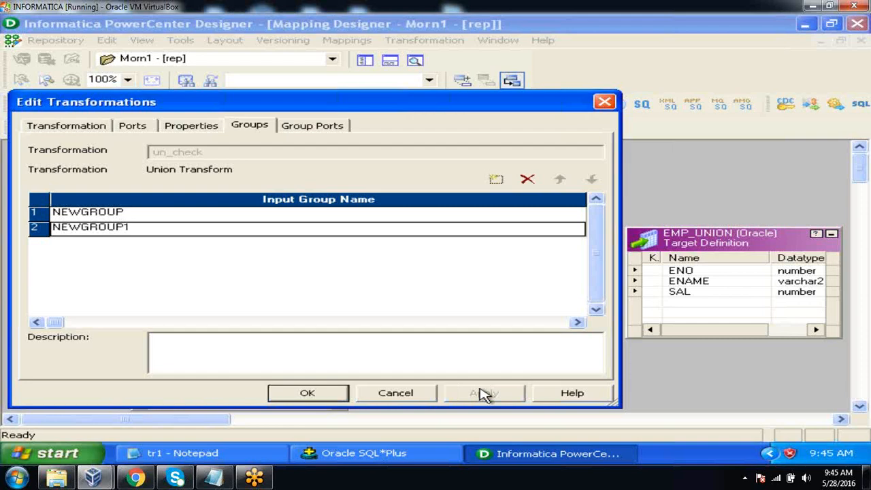
pyautogui.click(347, 395)
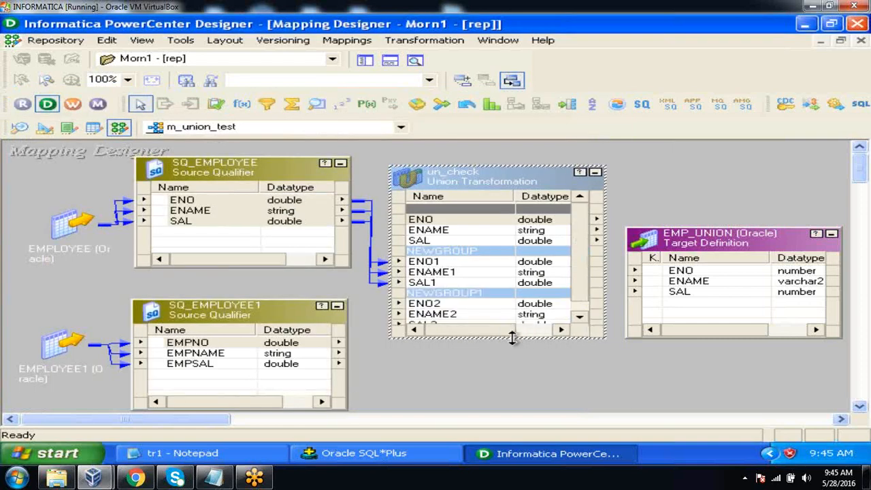
pyautogui.moveTo(515, 342); pyautogui.dragTo(515, 385)
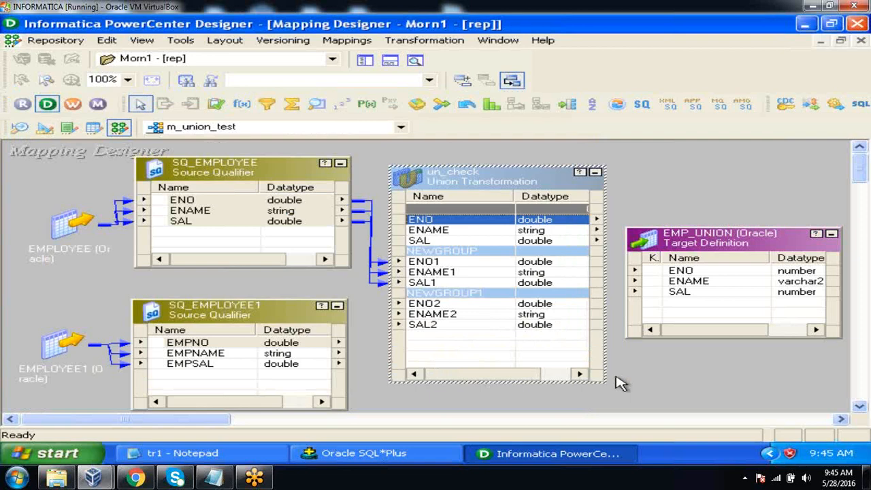
# Link EMPNO, EMPNAME and EMPSAL from SQ_EMPLOYEE1 to ENO2, ENAME2 and SAL2 in NEWGROUP1, and shift SQ_EMPLOYEE1 slightly closer to its source
pyautogui.click(215, 346)
pyautogui.hotkey('ctrl', 'a')
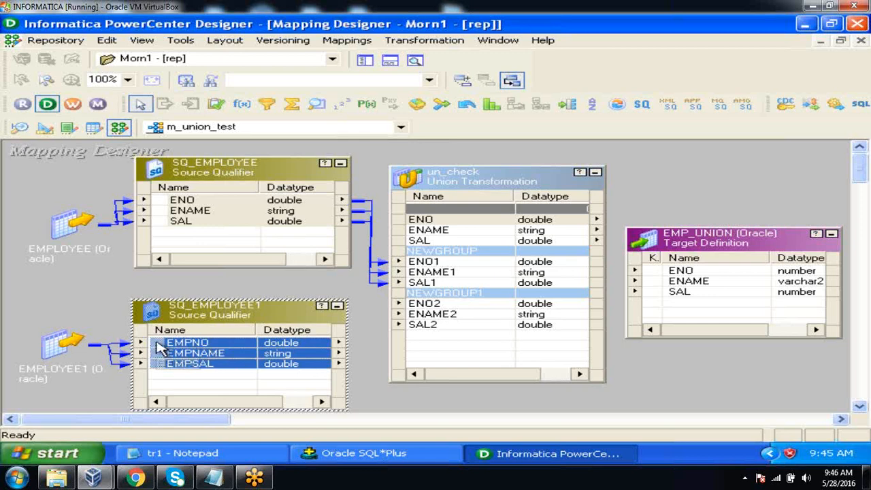
pyautogui.moveTo(163, 349); pyautogui.dragTo(427, 311)
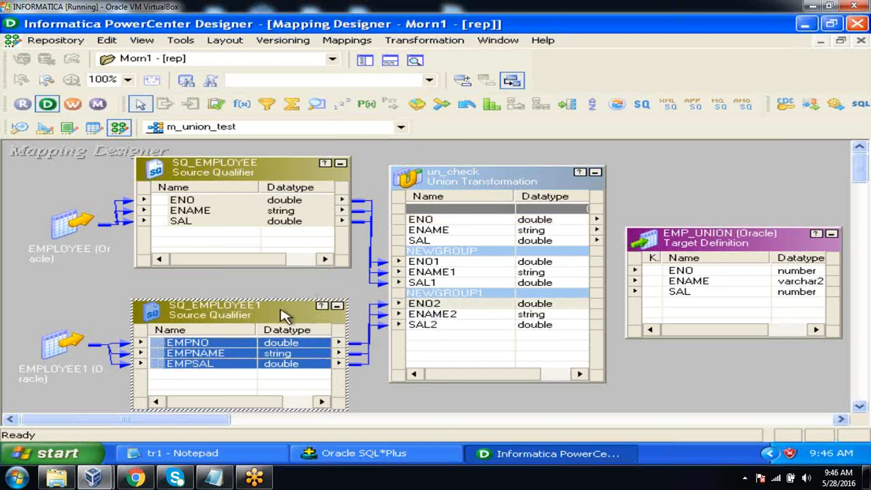
pyautogui.moveTo(285, 317); pyautogui.dragTo(265, 321)
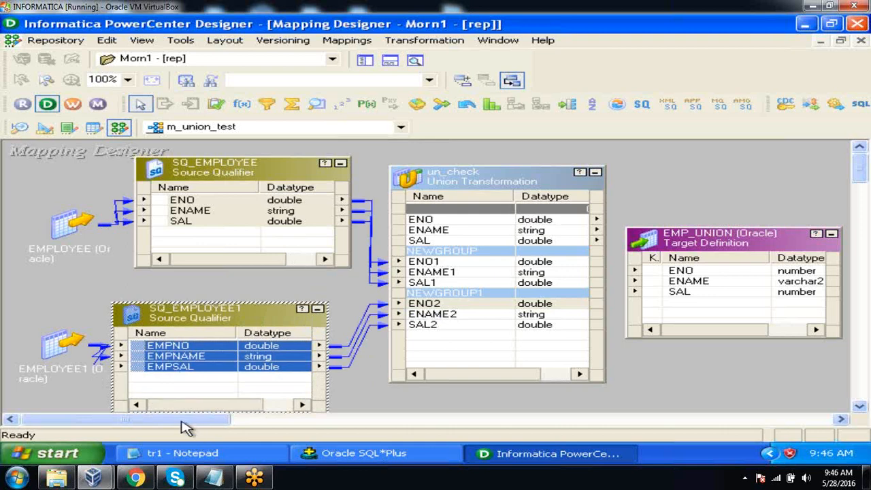
# Move the EMP_UNION target farther from un_check and link the un_check output ports ENO, ENAME and SAL to it
pyautogui.moveTo(184, 425); pyautogui.dragTo(209, 426)
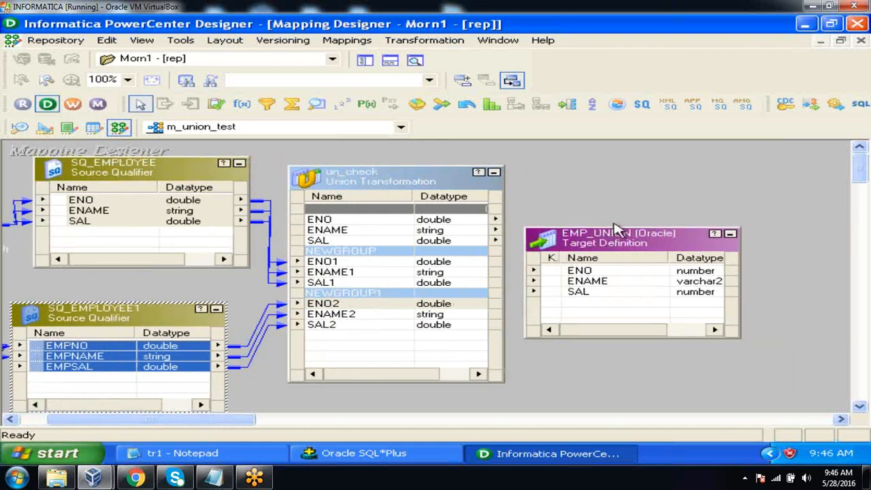
pyautogui.moveTo(611, 244); pyautogui.dragTo(670, 198)
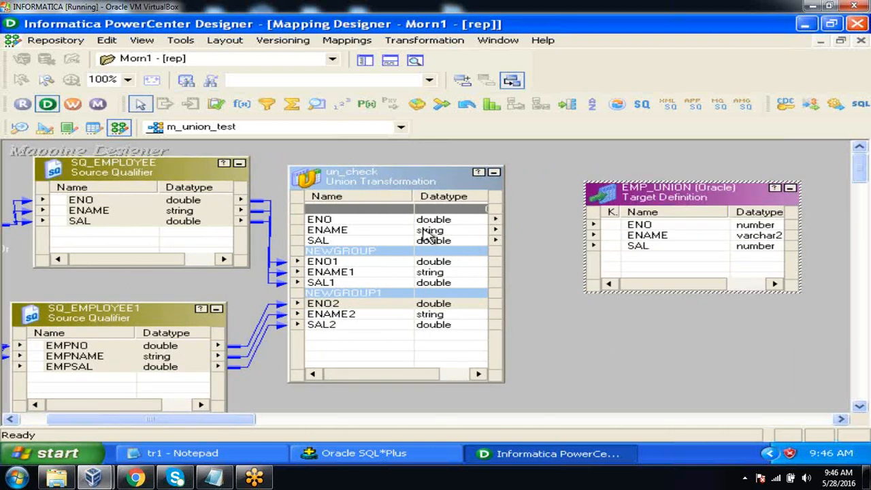
pyautogui.click(422, 225)
pyautogui.hotkey('shift', 'Down')
pyautogui.hotkey('shift', 'Down')
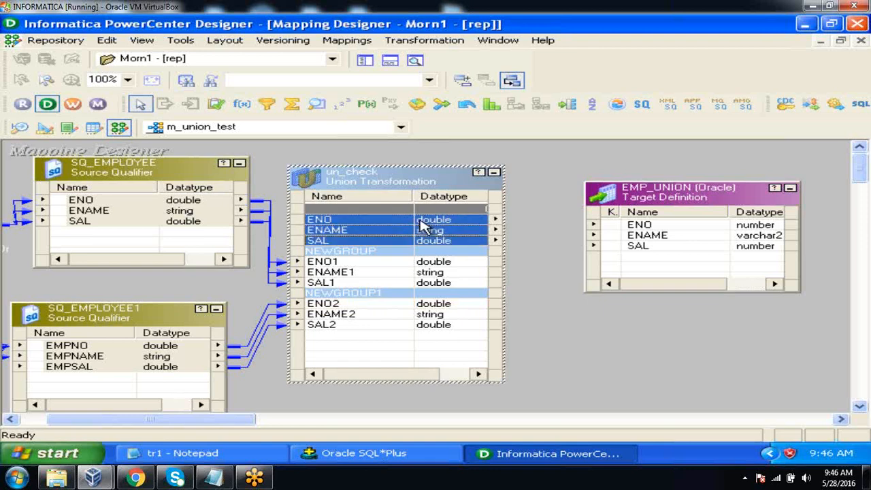
pyautogui.moveTo(432, 227); pyautogui.dragTo(622, 231)
pyautogui.click(544, 157)
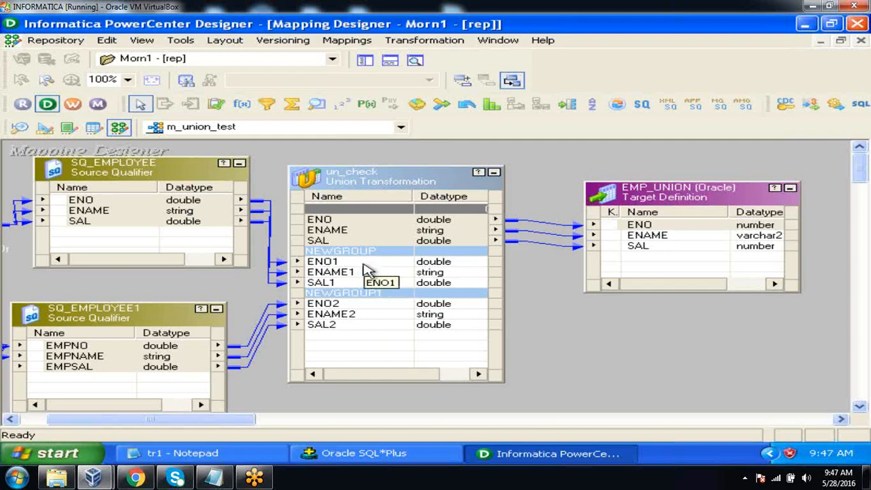
# Review the group ports defined in the un_check transformation
pyautogui.doubleClick(383, 186)
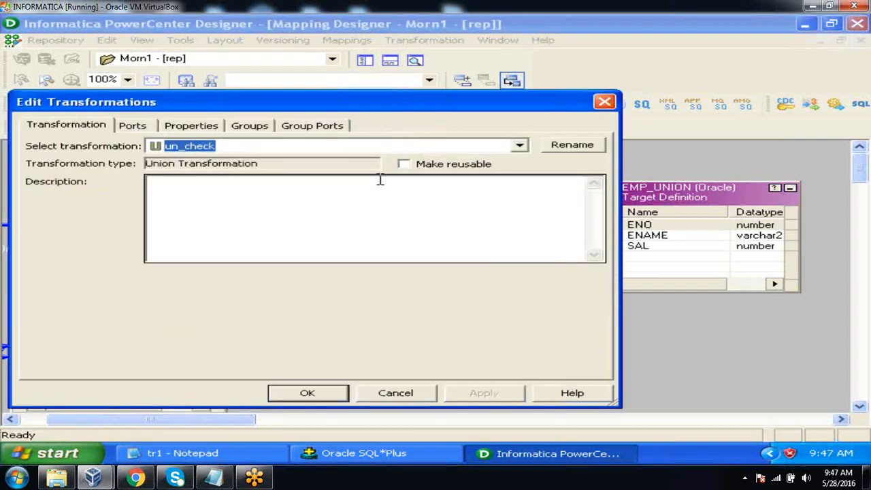
pyautogui.click(317, 129)
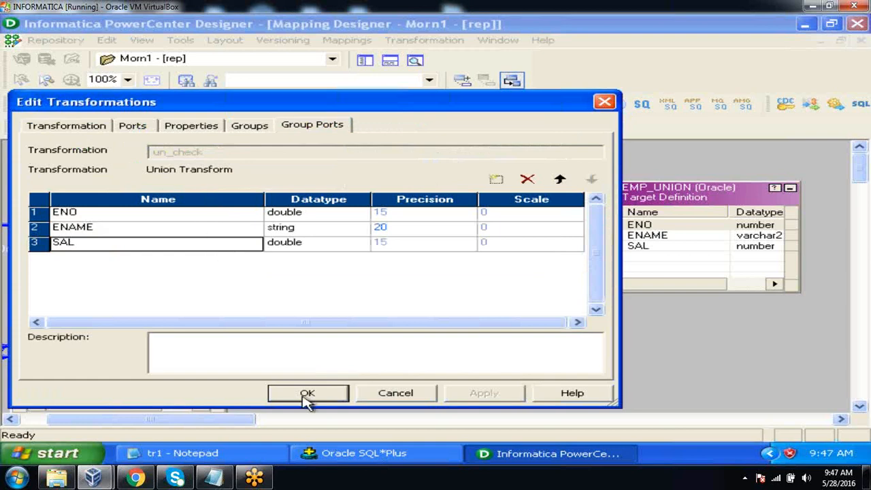
pyautogui.click(303, 399)
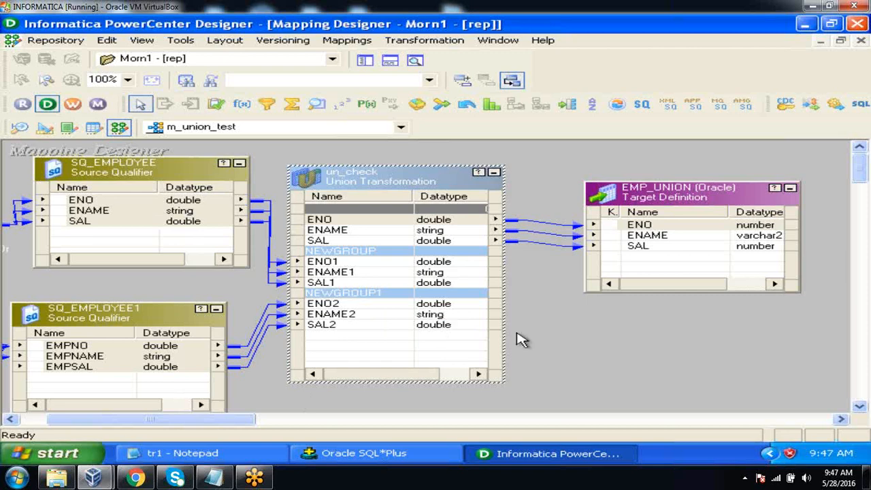
pyautogui.click(554, 345)
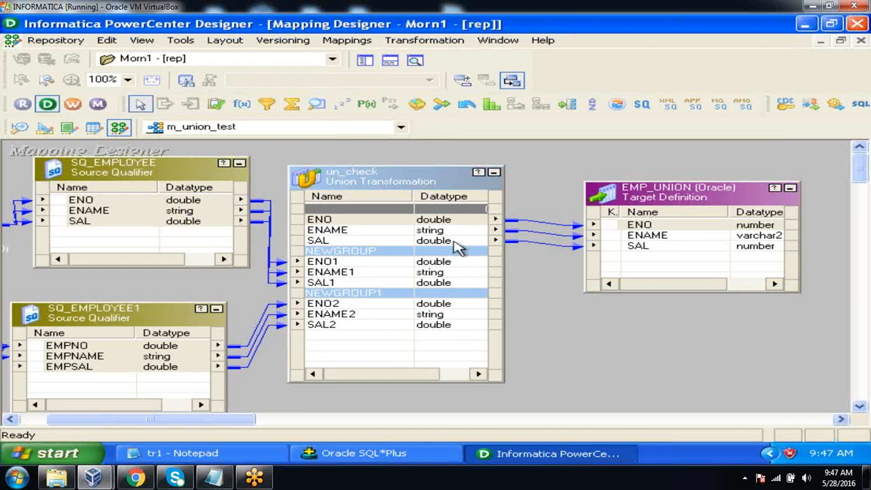
pyautogui.click(430, 221)
pyautogui.click(430, 231)
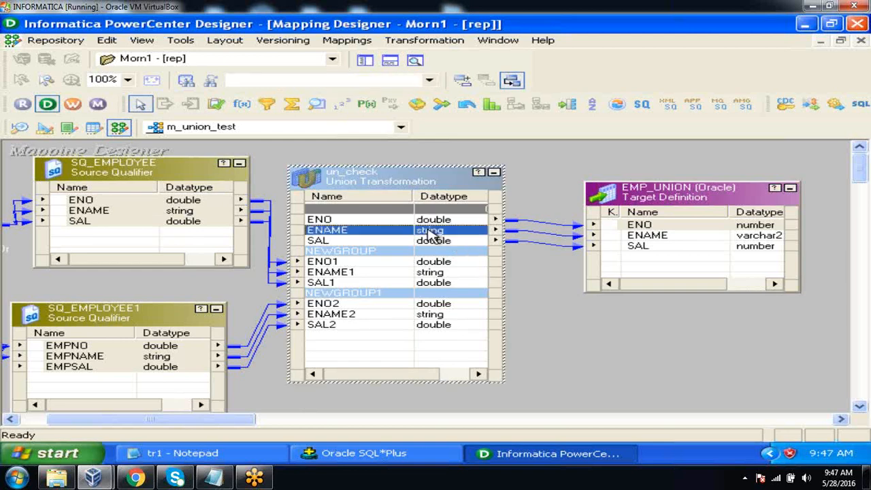
pyautogui.click(431, 241)
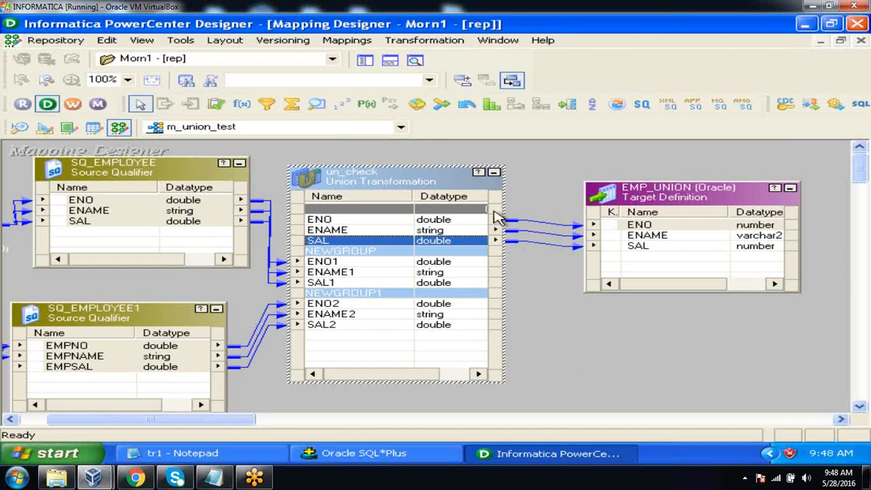
pyautogui.click(563, 345)
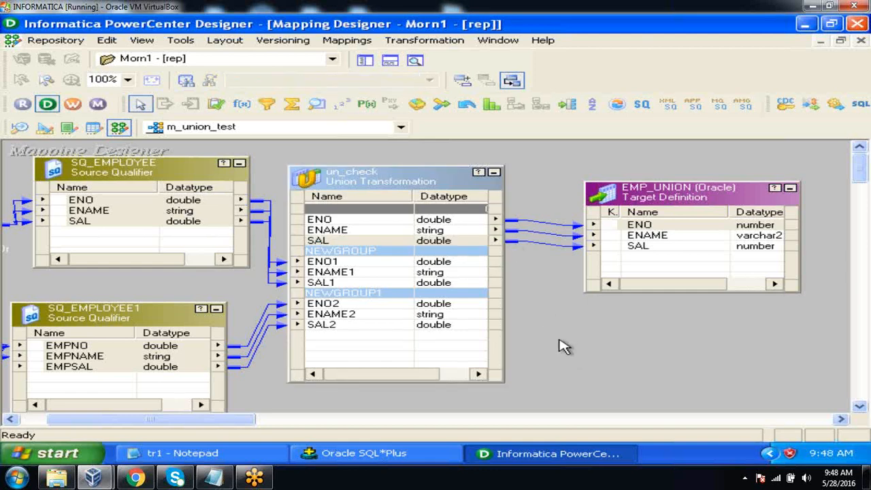
pyautogui.rightClick(564, 346)
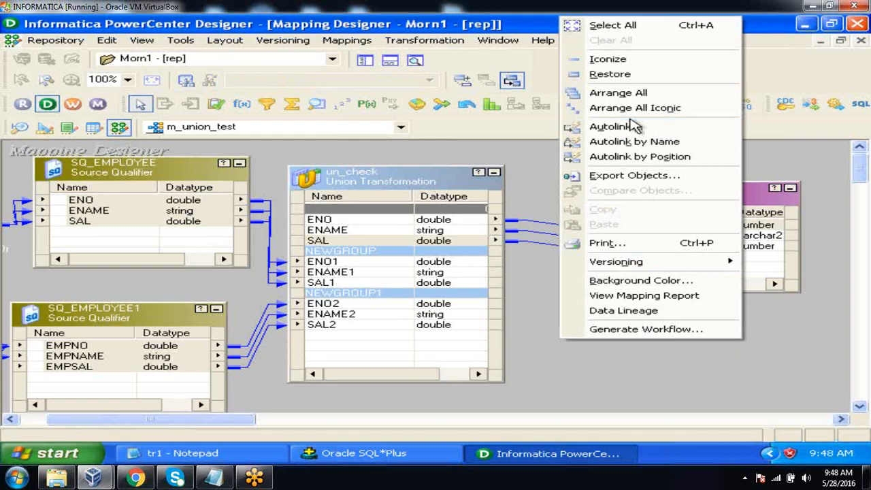
pyautogui.click(536, 161)
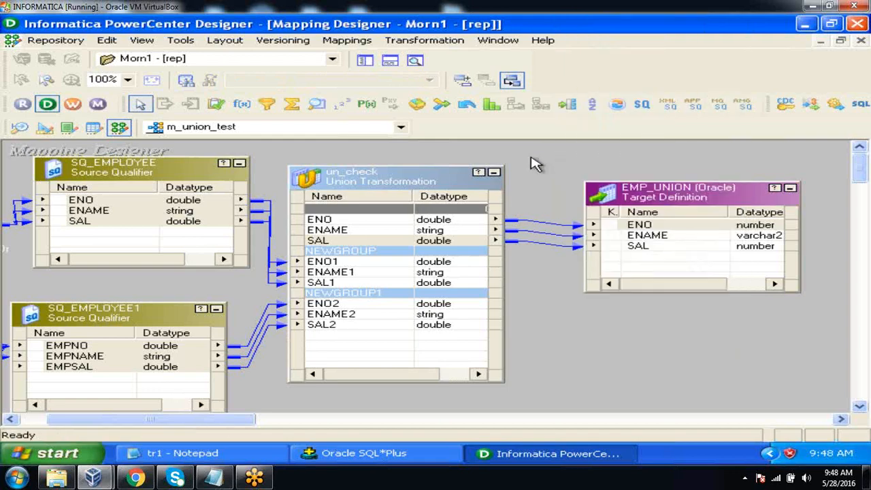
pyautogui.rightClick(572, 369)
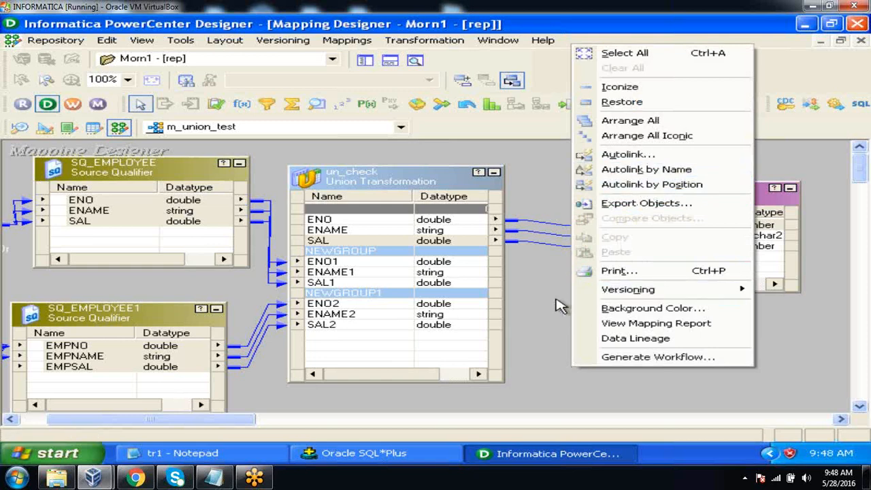
pyautogui.click(558, 306)
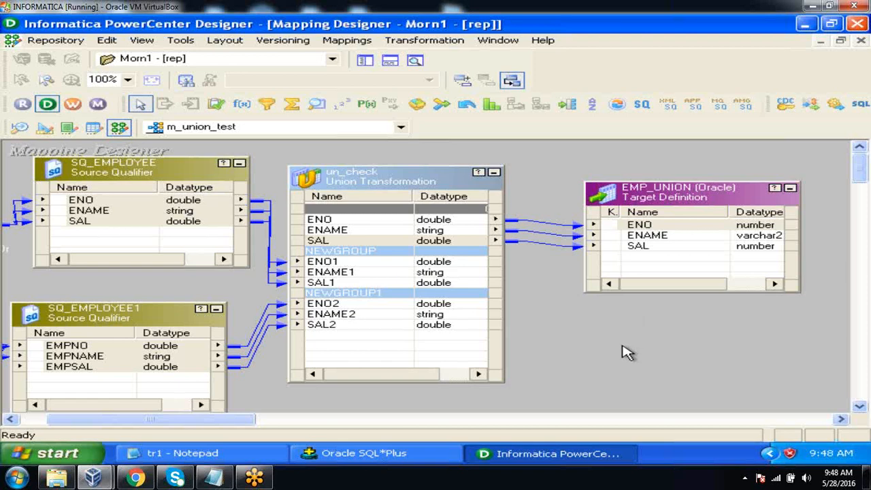
# Arrange all objects of the m_union_test mapping as icons, save the mapping to the repository and dismiss the save output
pyautogui.rightClick(622, 350)
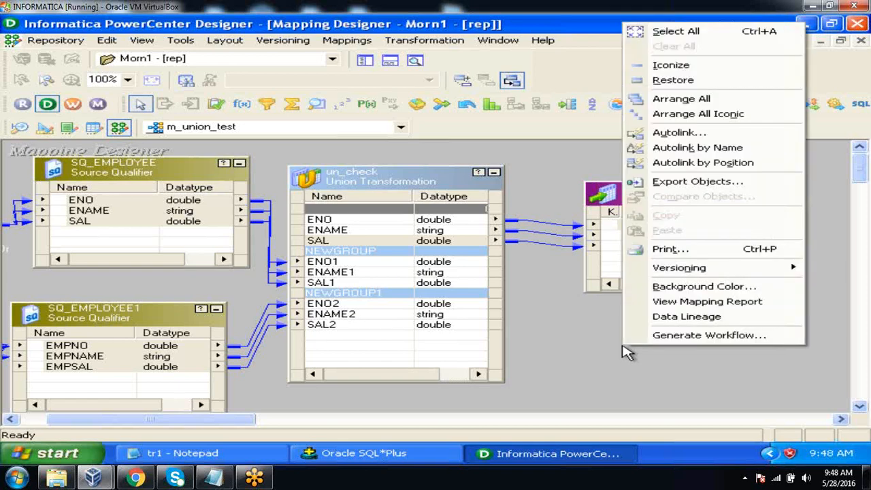
pyautogui.click(697, 114)
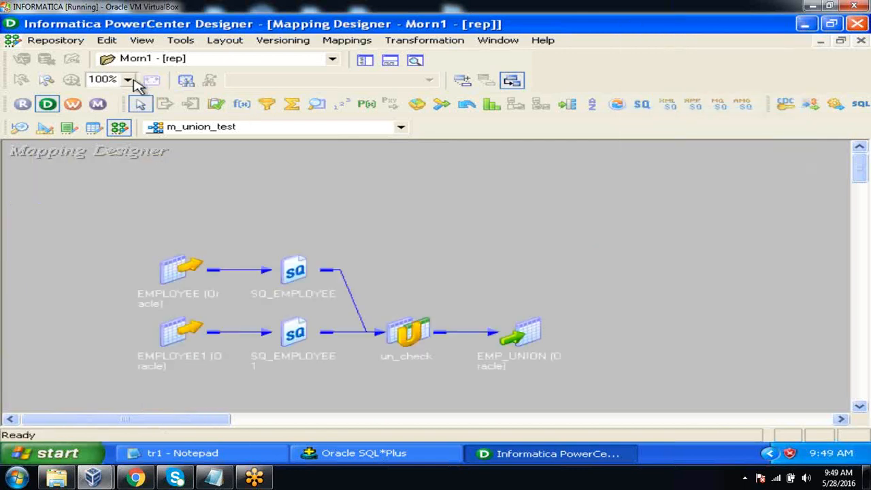
pyautogui.click(73, 44)
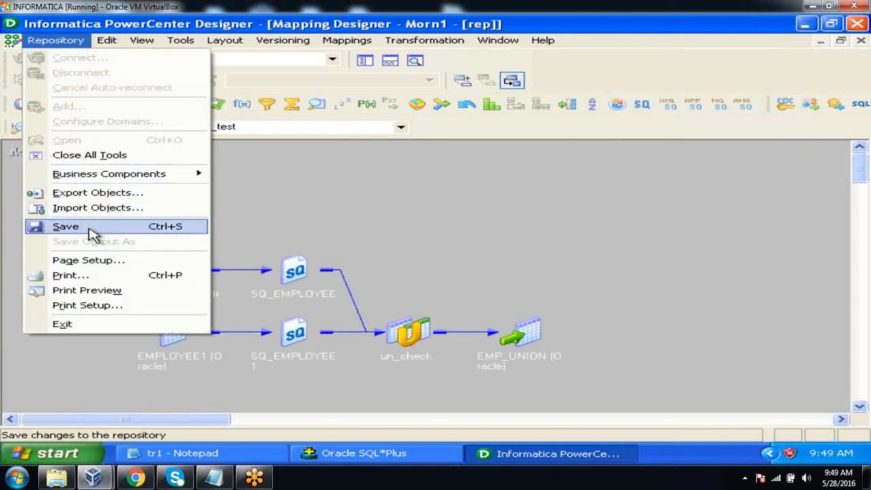
pyautogui.click(66, 227)
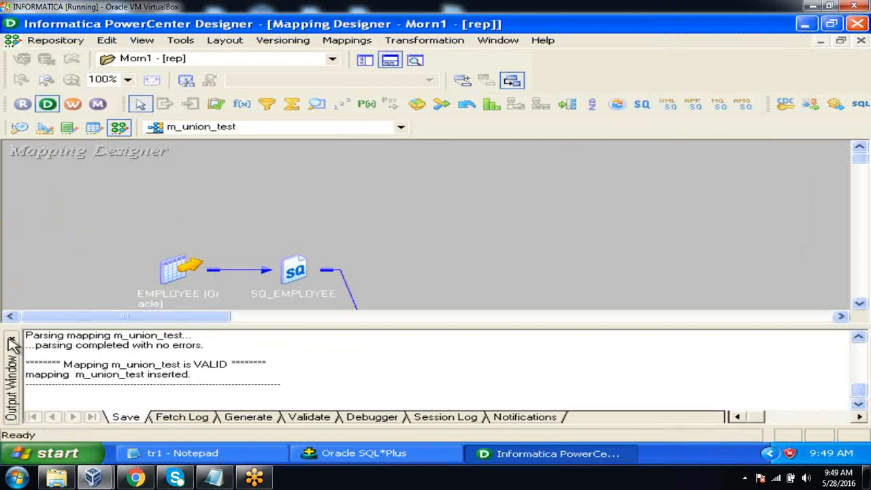
pyautogui.click(12, 339)
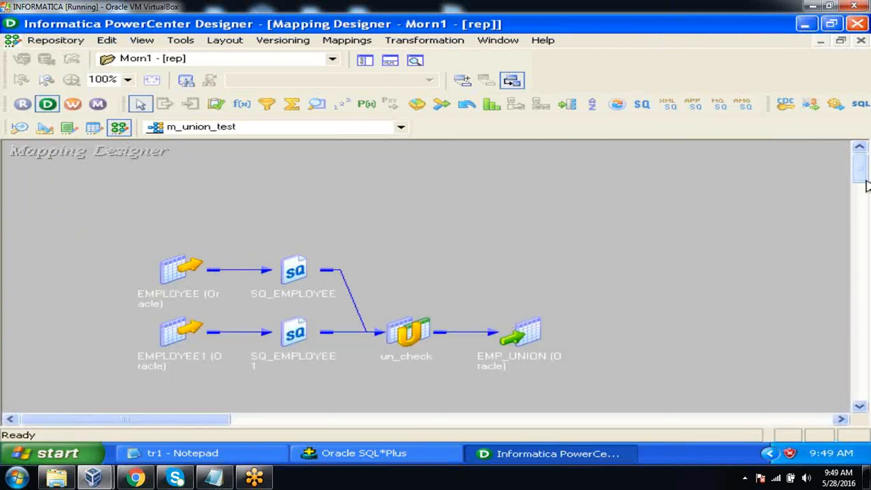
pyautogui.moveTo(862, 178); pyautogui.dragTo(862, 182)
pyautogui.scroll(-1, 860, 178)
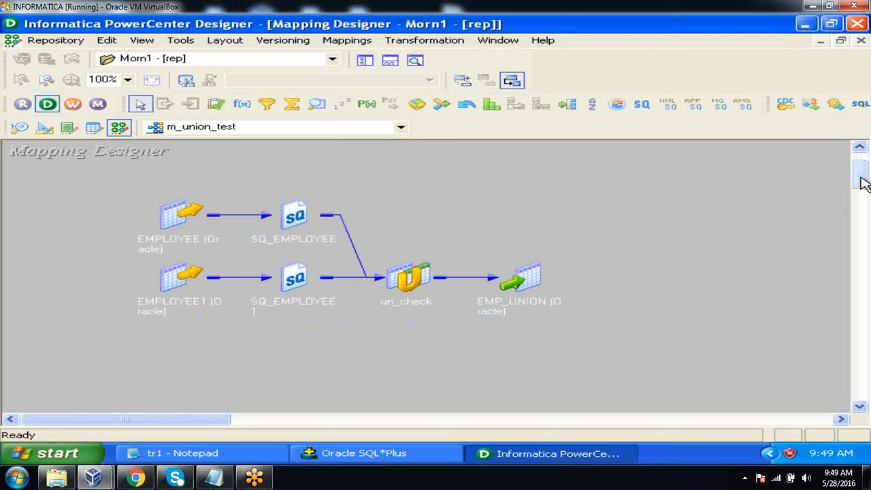
# Switch to PowerCenter Workflow Manager and dismiss its welcome tip
pyautogui.click(71, 104)
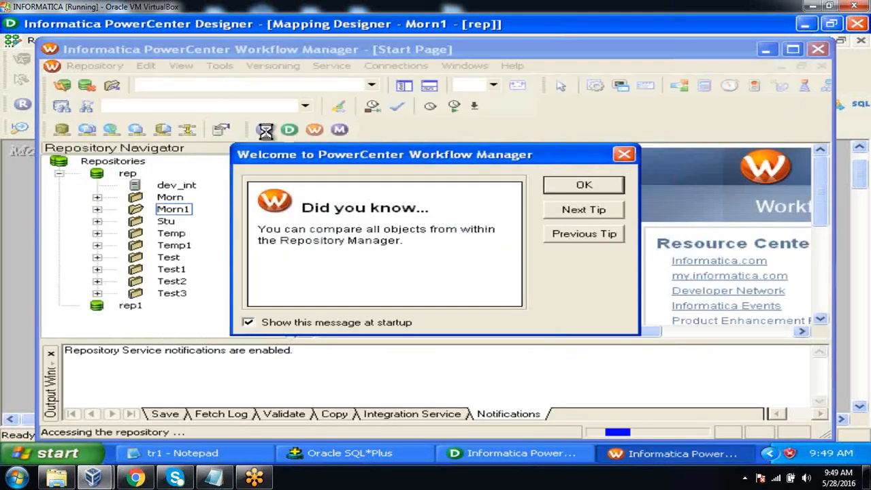
pyautogui.click(582, 186)
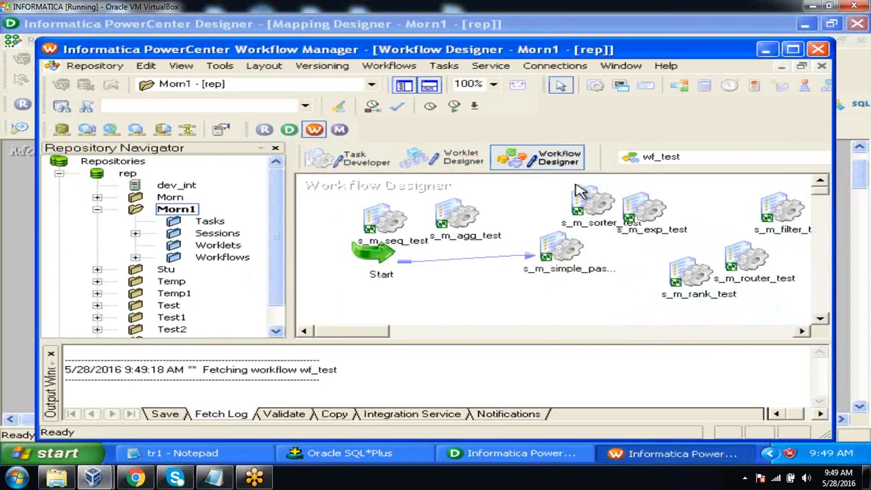
# Maximize the Workflow Manager window, switch to the Task Developer and clear its workspace
pyautogui.click(792, 49)
pyautogui.click(311, 131)
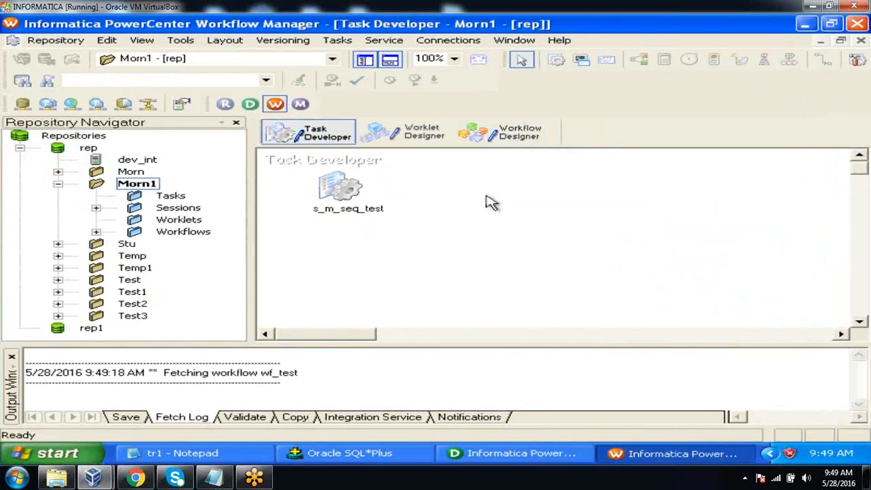
pyautogui.rightClick(490, 201)
pyautogui.click(522, 180)
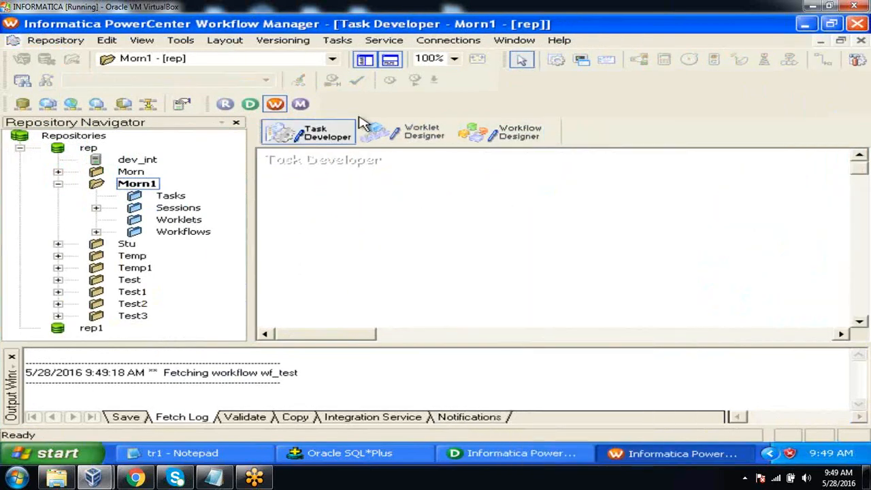
# Create a reusable Session task named s_m_union_test and associate it with the m_union_test mapping
pyautogui.click(334, 42)
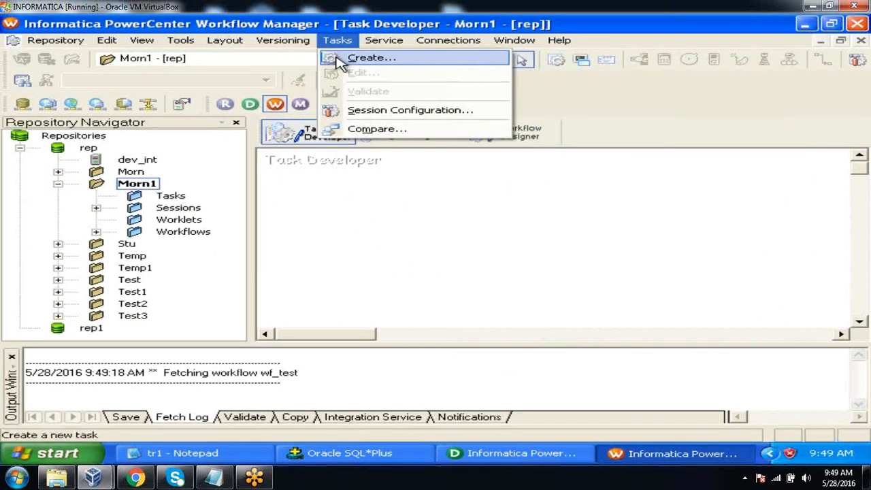
pyautogui.click(338, 60)
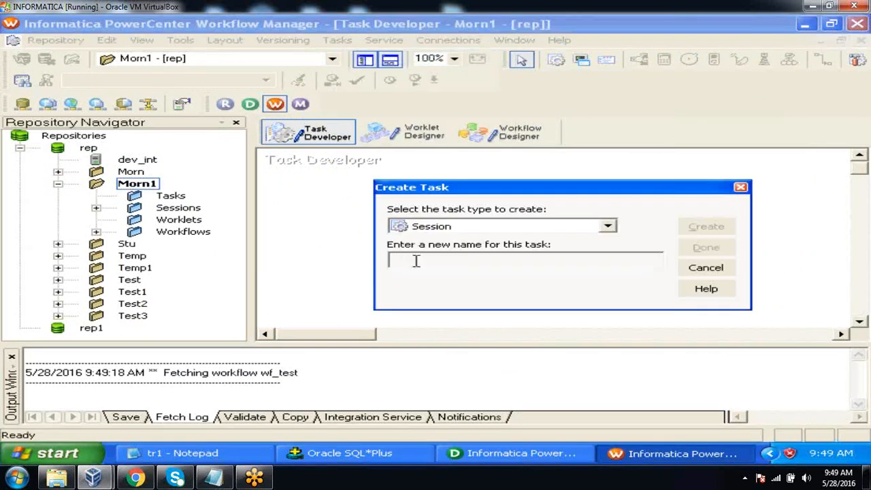
pyautogui.write('s_m_union_tes')
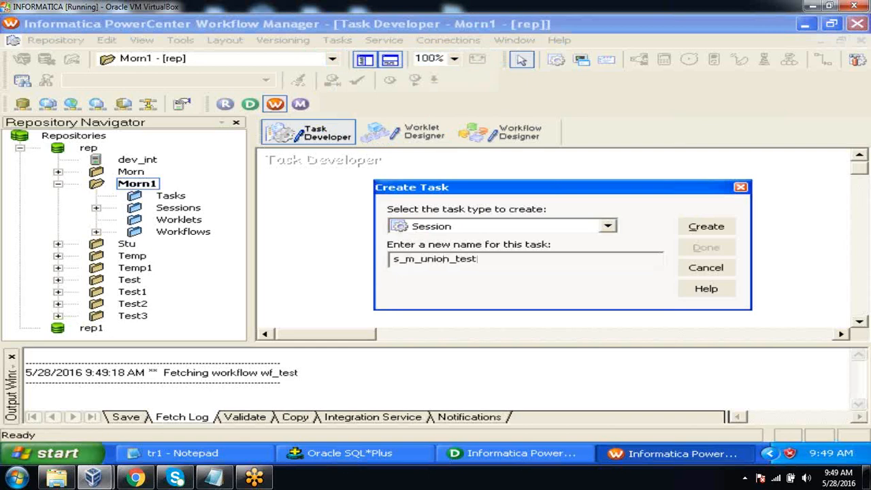
pyautogui.write('t')
pyautogui.click(694, 228)
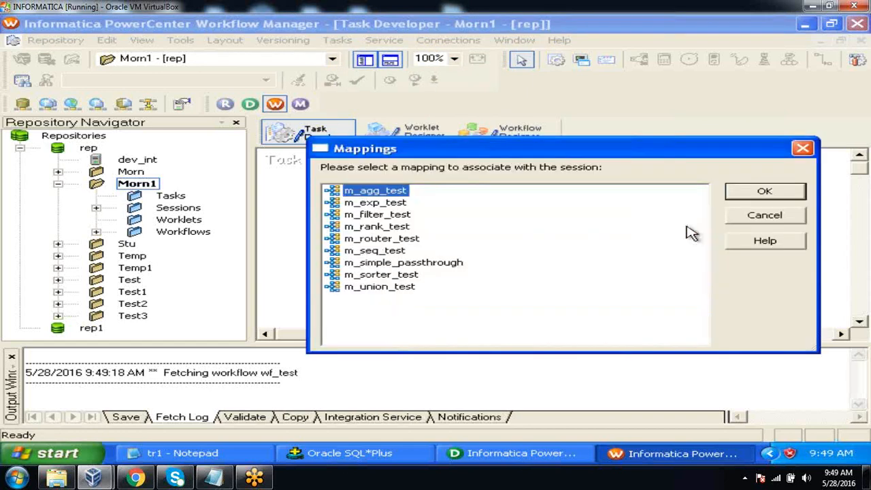
pyautogui.click(398, 289)
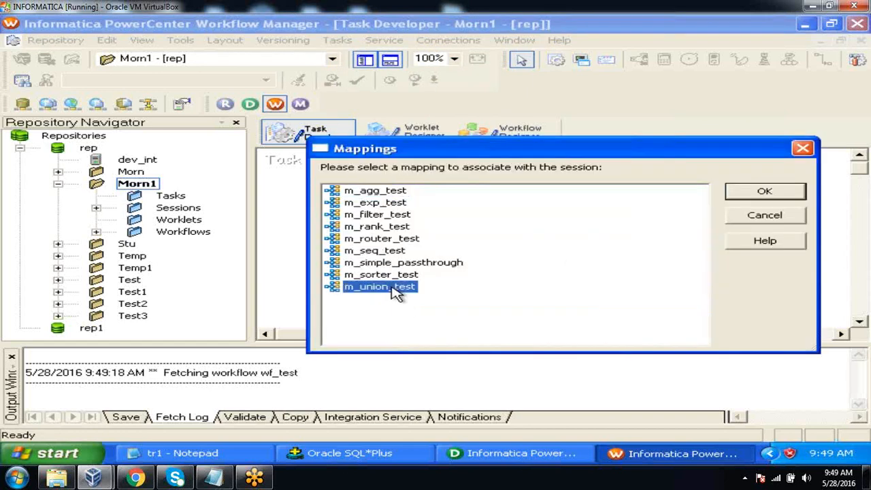
pyautogui.click(761, 194)
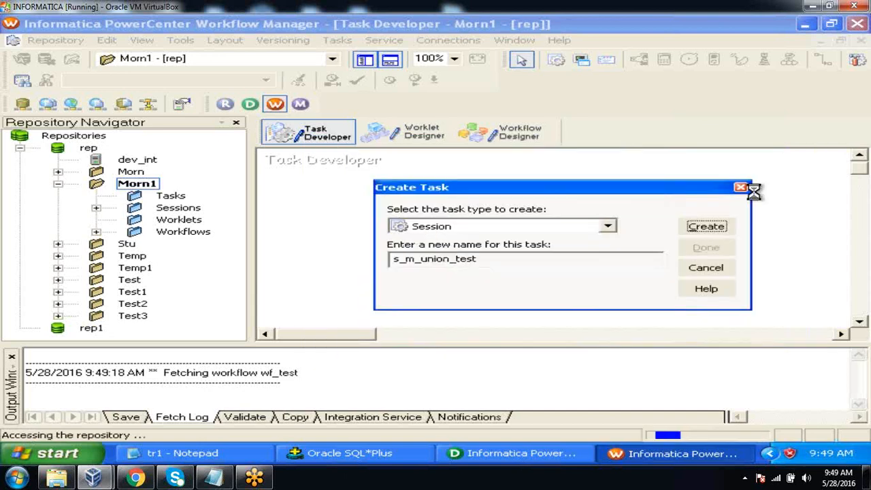
pyautogui.click(706, 248)
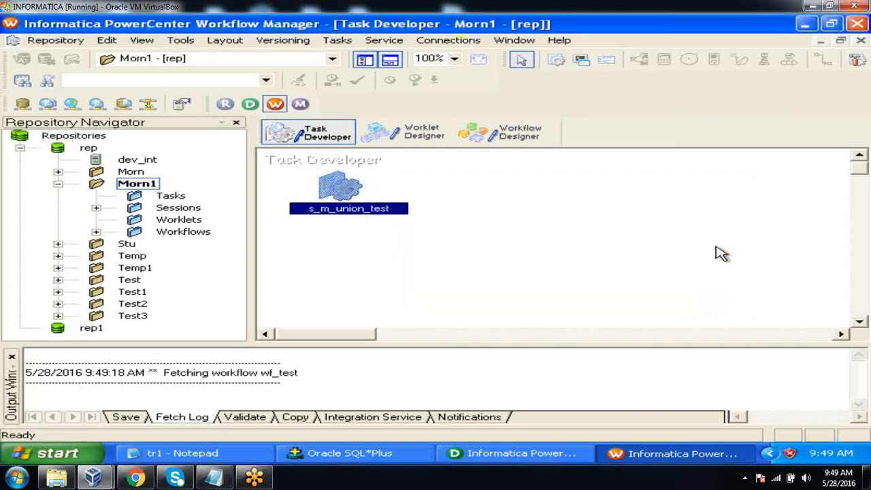
pyautogui.doubleClick(339, 188)
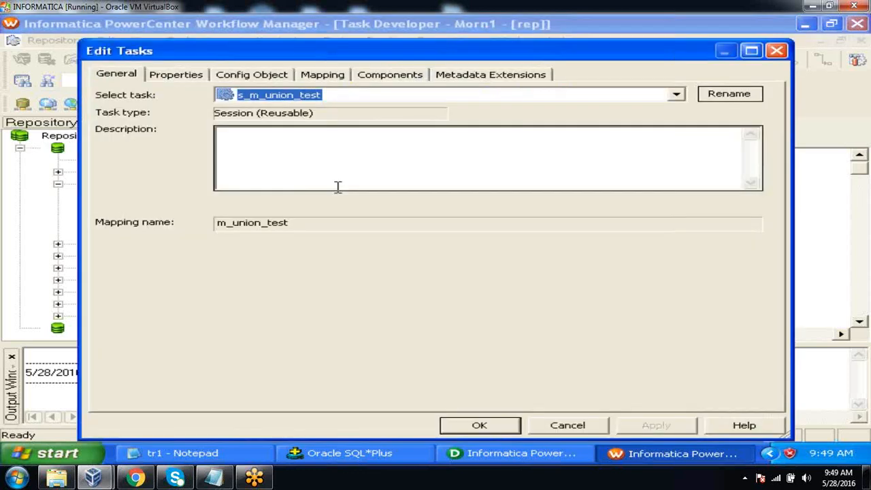
pyautogui.click(325, 72)
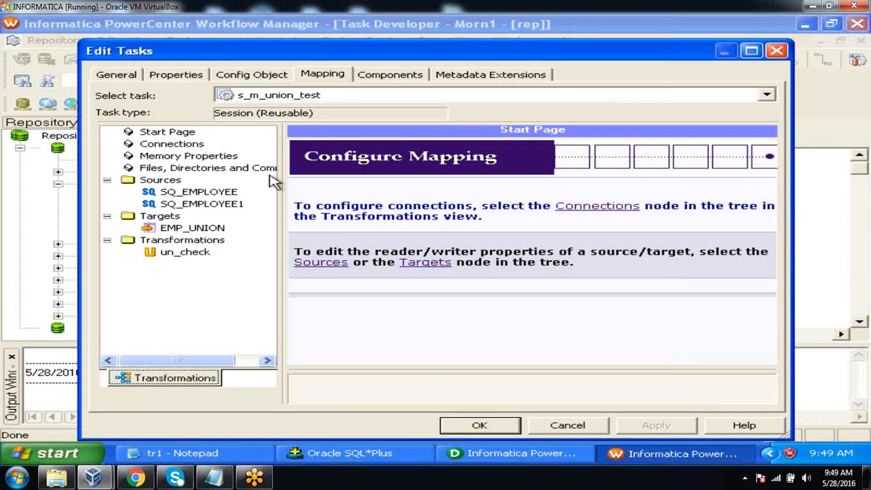
pyautogui.click(228, 194)
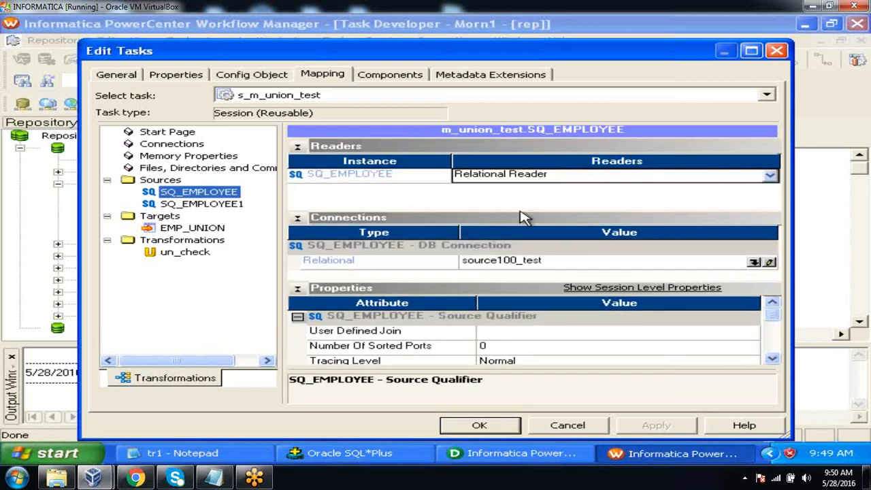
pyautogui.click(754, 263)
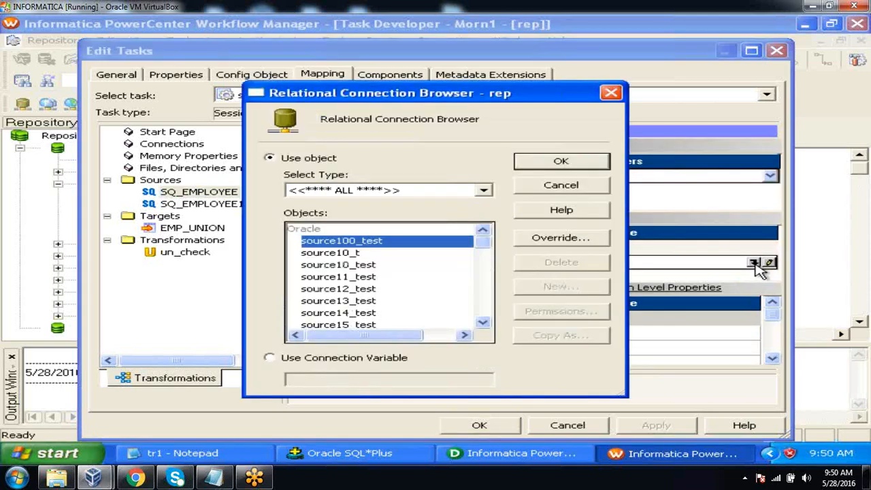
pyautogui.click(483, 323)
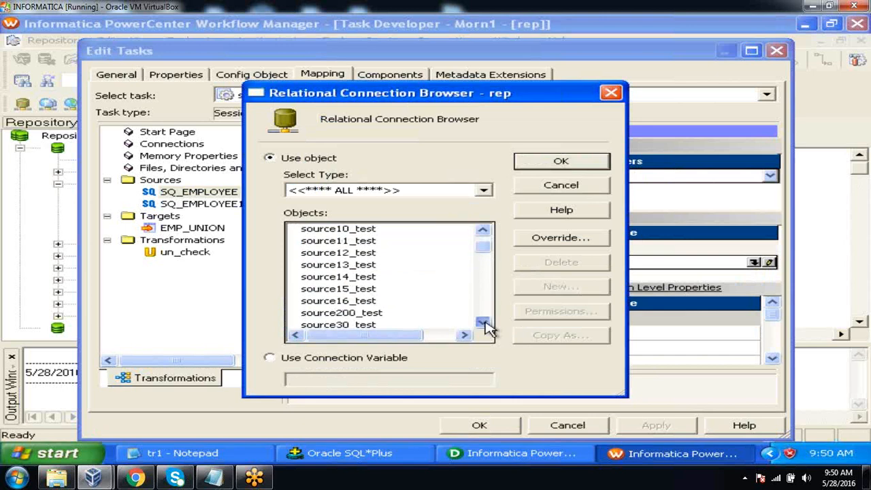
pyautogui.click(483, 323)
pyautogui.click(369, 277)
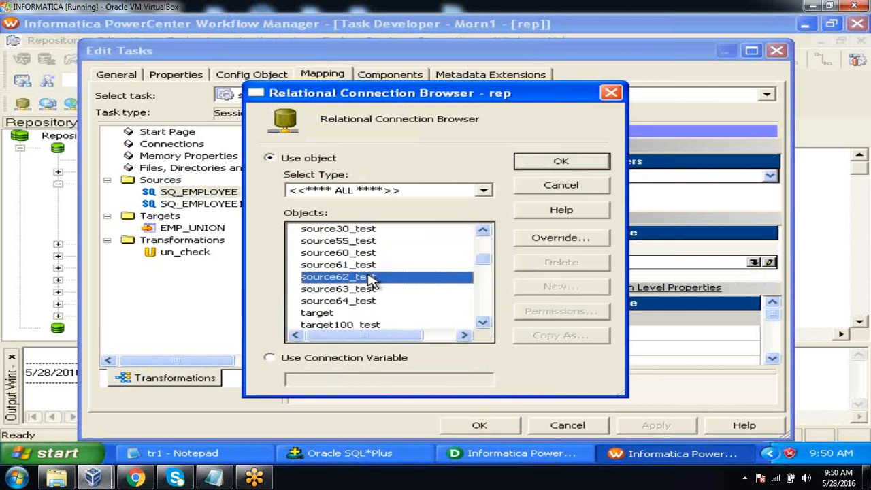
pyautogui.click(529, 165)
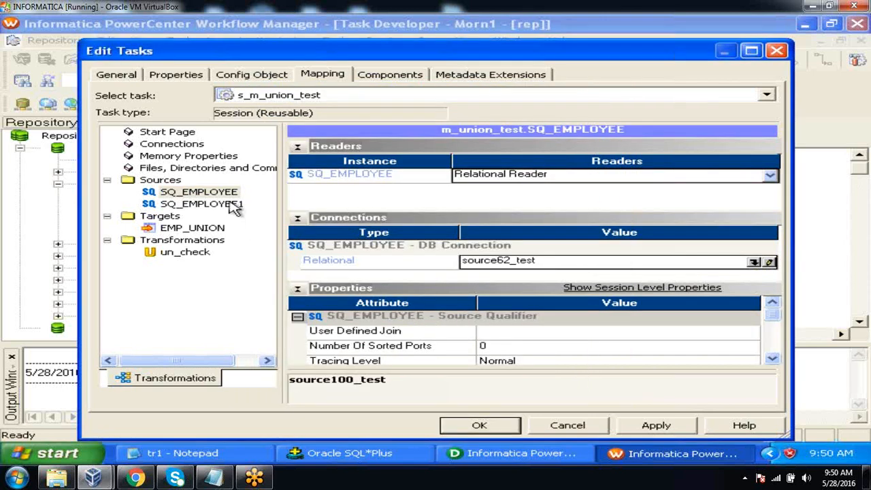
pyautogui.click(233, 206)
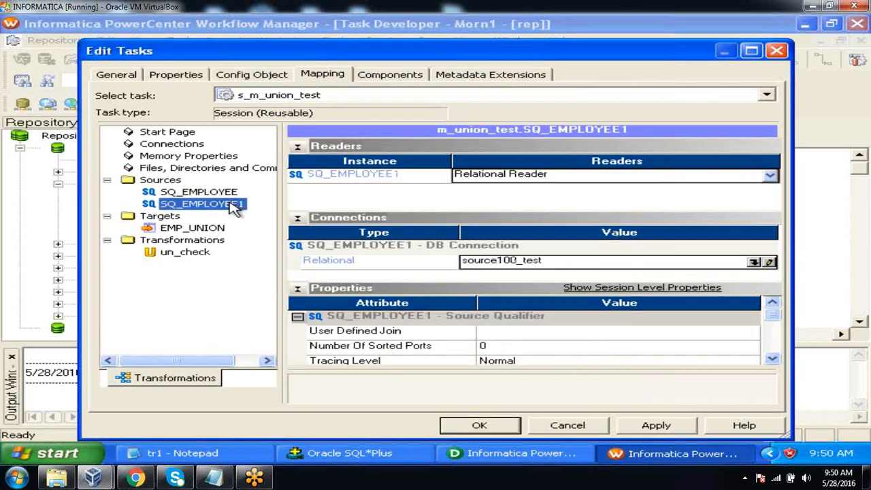
pyautogui.click(754, 263)
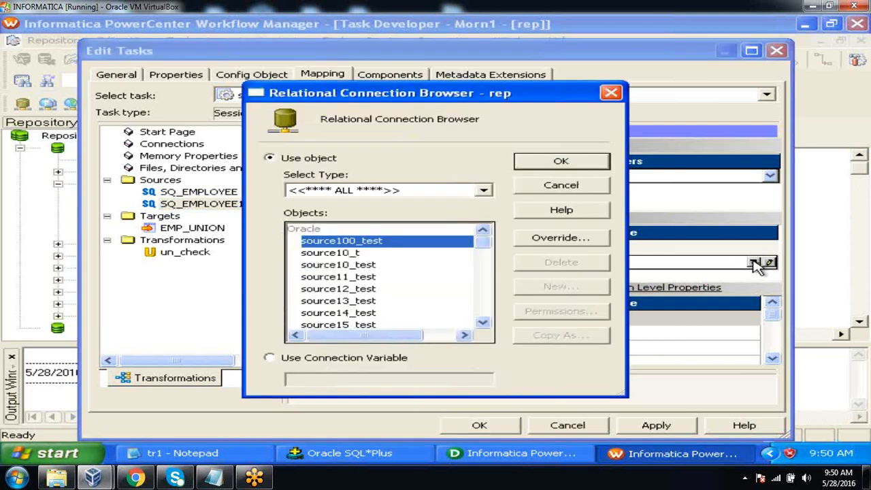
pyautogui.click(484, 323)
pyautogui.click(483, 323)
pyautogui.click(483, 322)
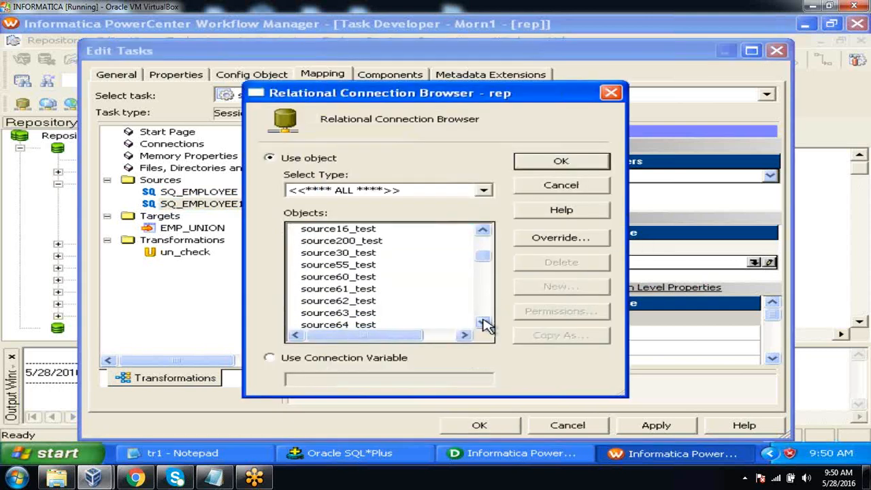
pyautogui.click(483, 322)
pyautogui.click(375, 291)
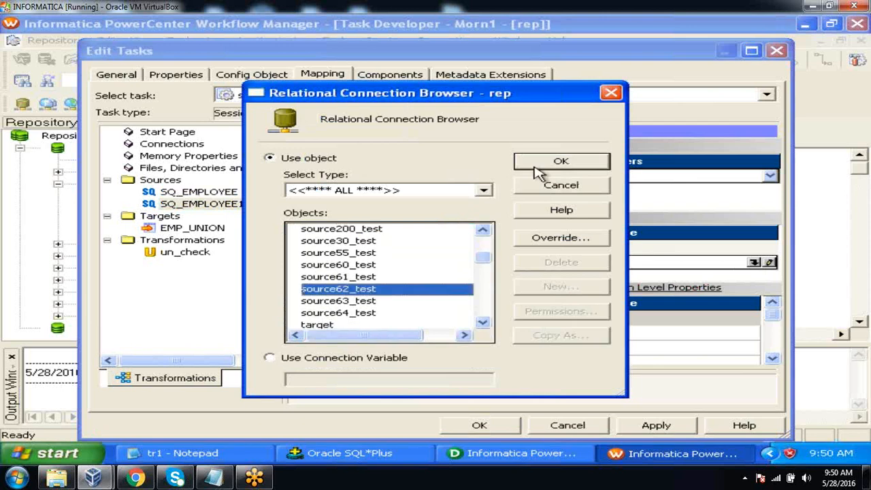
pyautogui.click(557, 164)
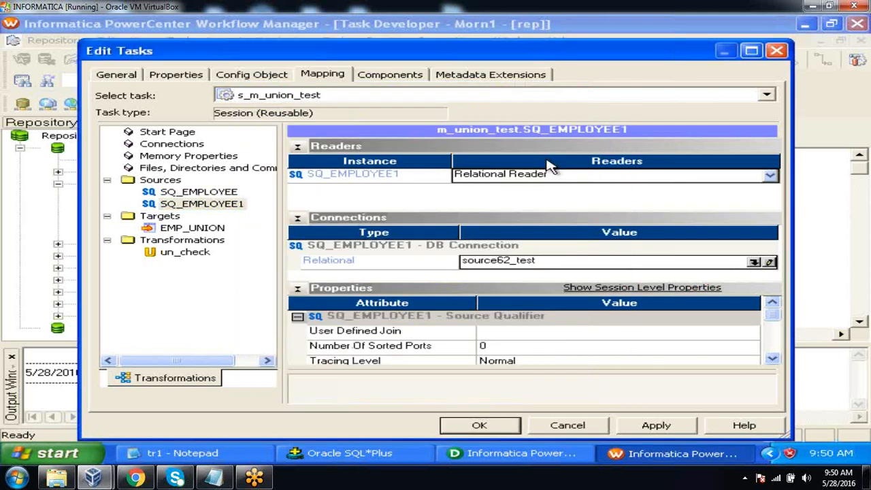
pyautogui.click(214, 228)
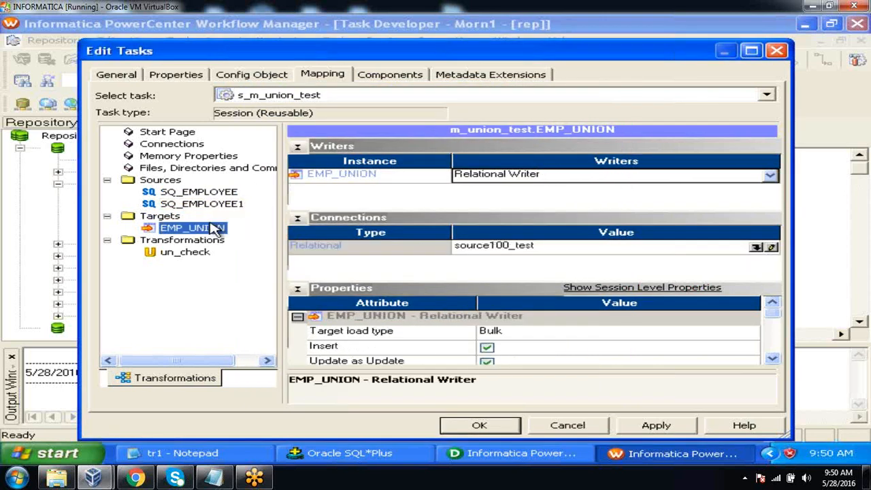
pyautogui.click(756, 248)
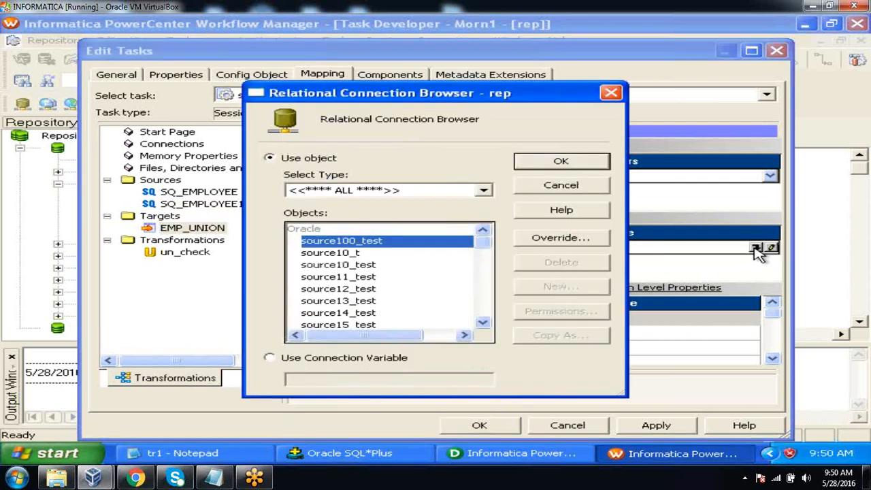
pyautogui.click(482, 323)
pyautogui.click(482, 323)
pyautogui.click(483, 324)
pyautogui.click(483, 323)
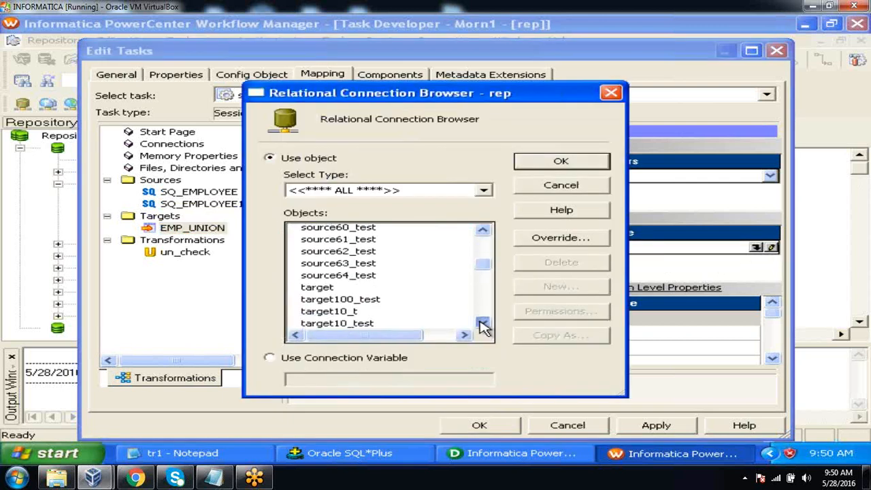
pyautogui.click(483, 324)
pyautogui.click(483, 324)
pyautogui.click(483, 323)
pyautogui.click(482, 323)
pyautogui.click(483, 323)
pyautogui.click(482, 323)
pyautogui.click(483, 323)
pyautogui.click(483, 323)
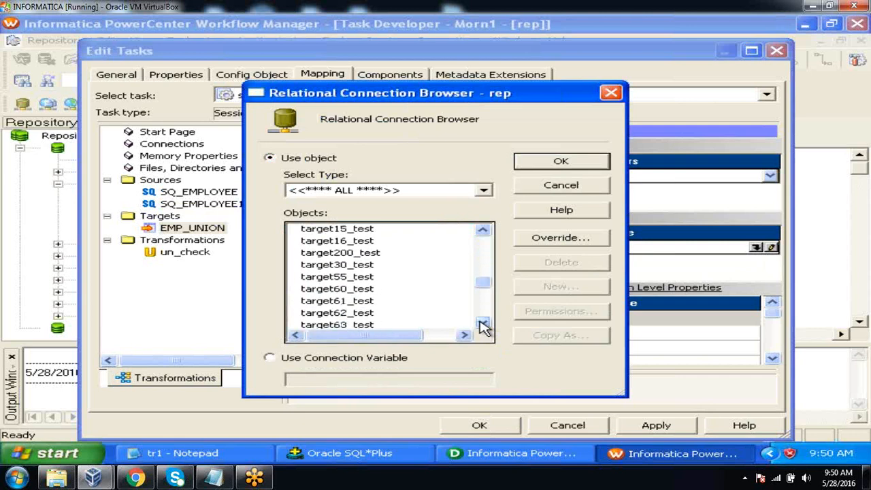
pyautogui.click(482, 323)
pyautogui.click(371, 302)
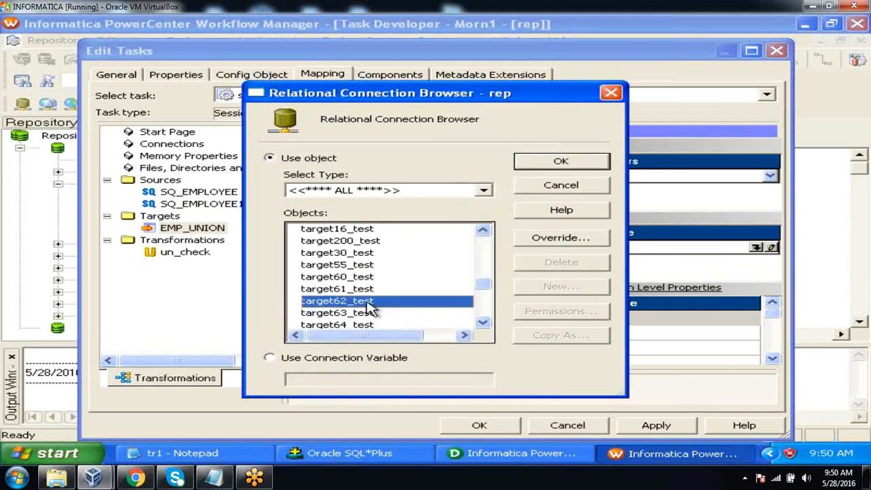
pyautogui.click(557, 162)
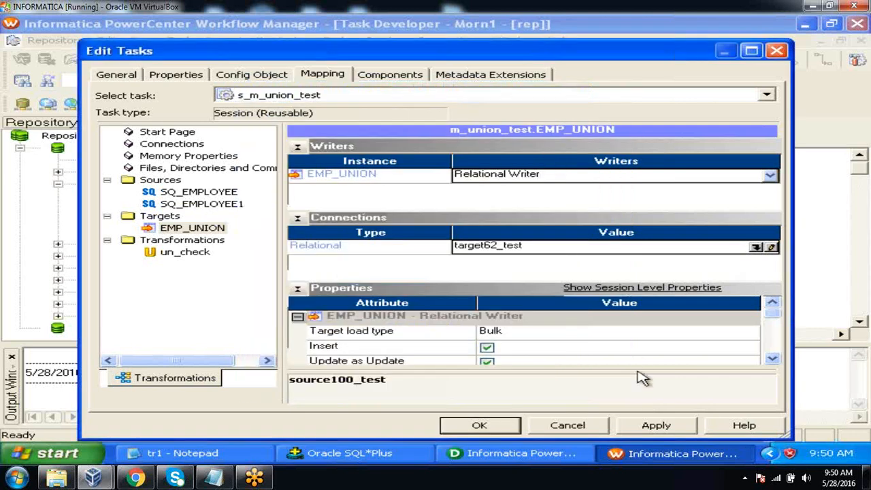
pyautogui.click(650, 427)
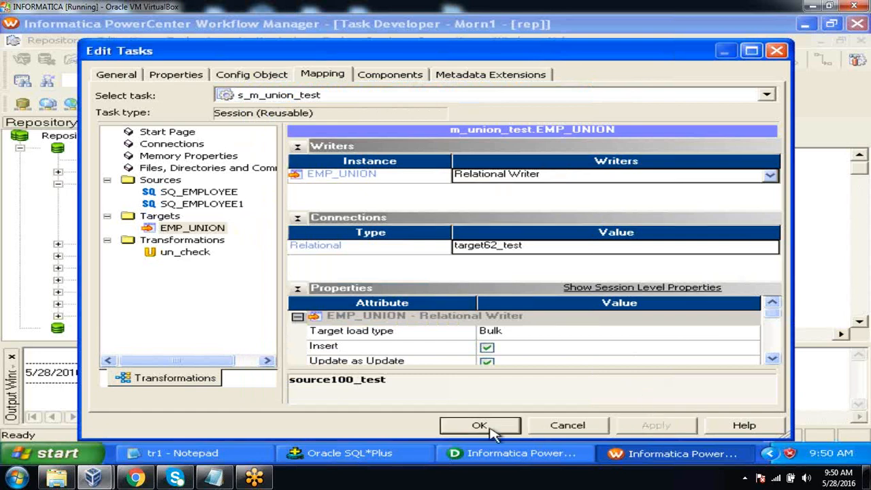
pyautogui.click(490, 428)
# Save the s_m_union_test session to the repository and dismiss the save output
pyautogui.click(56, 40)
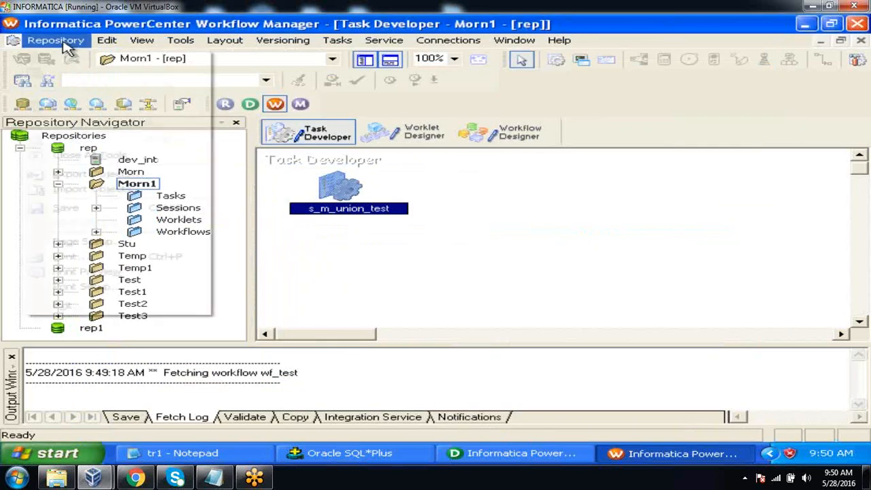
pyautogui.click(64, 207)
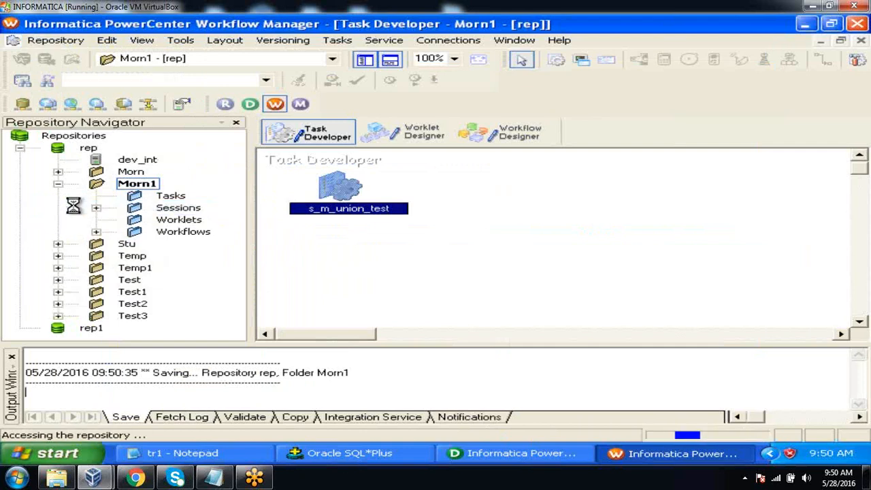
pyautogui.click(12, 356)
pyautogui.click(325, 299)
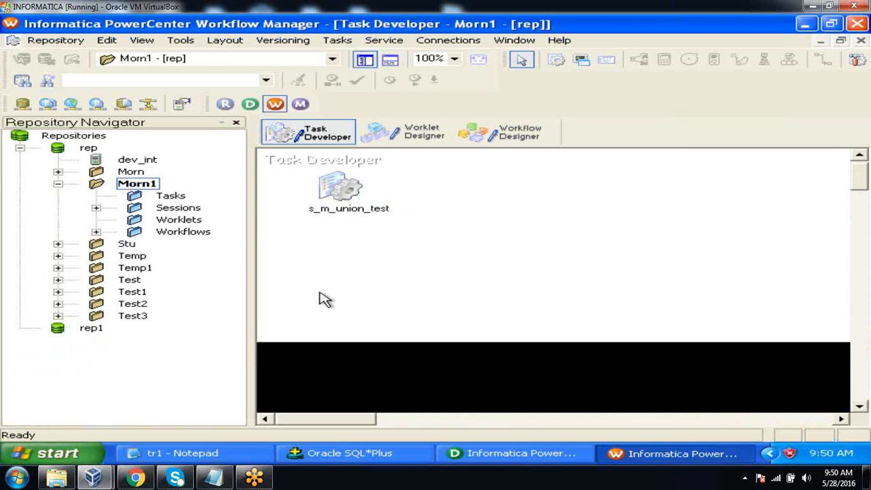
# Add the s_m_union_test session from the Morn1 folder to the wf_test workflow, below the s_m_simple_passthrough session
pyautogui.click(517, 134)
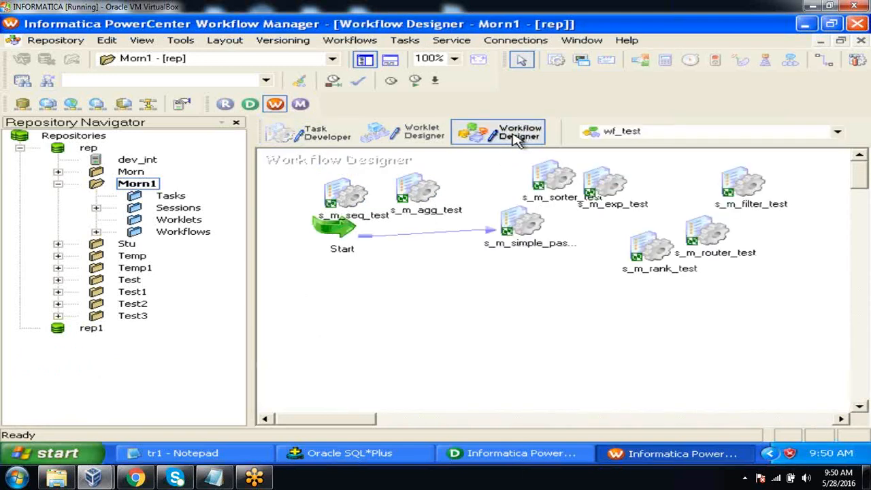
pyautogui.click(96, 207)
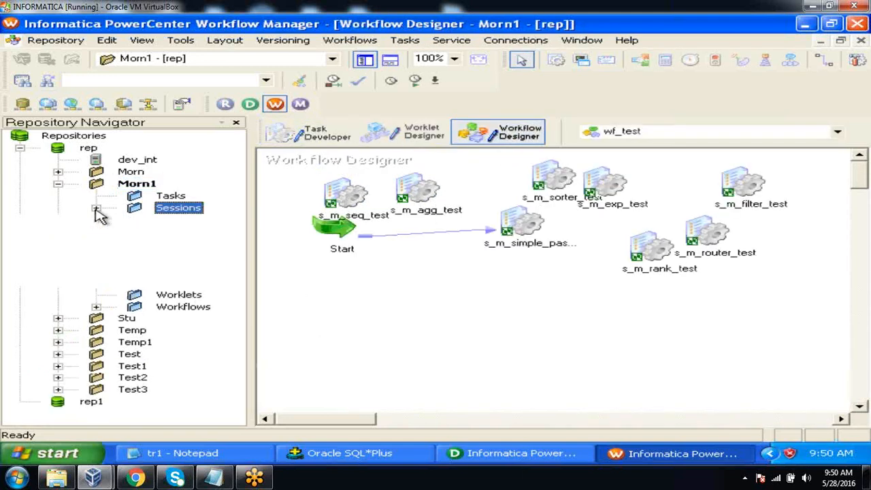
pyautogui.moveTo(102, 417); pyautogui.dragTo(140, 419)
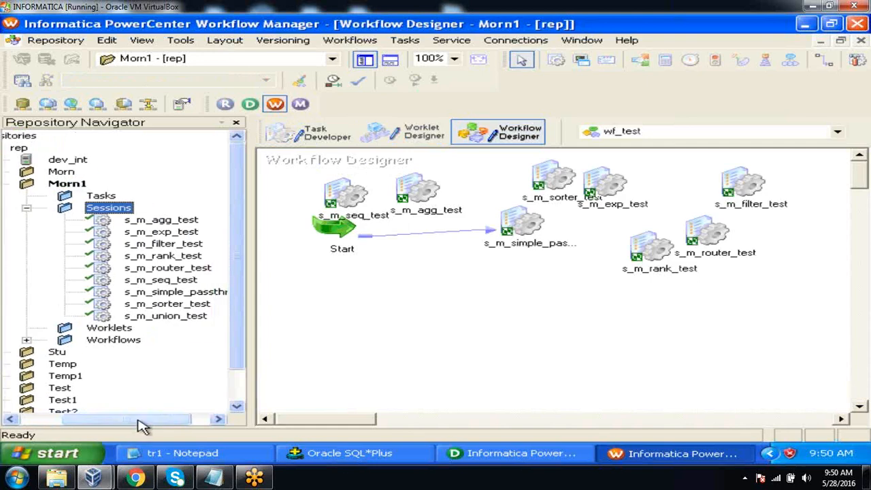
pyautogui.click(175, 318)
pyautogui.moveTo(175, 323); pyautogui.dragTo(456, 264)
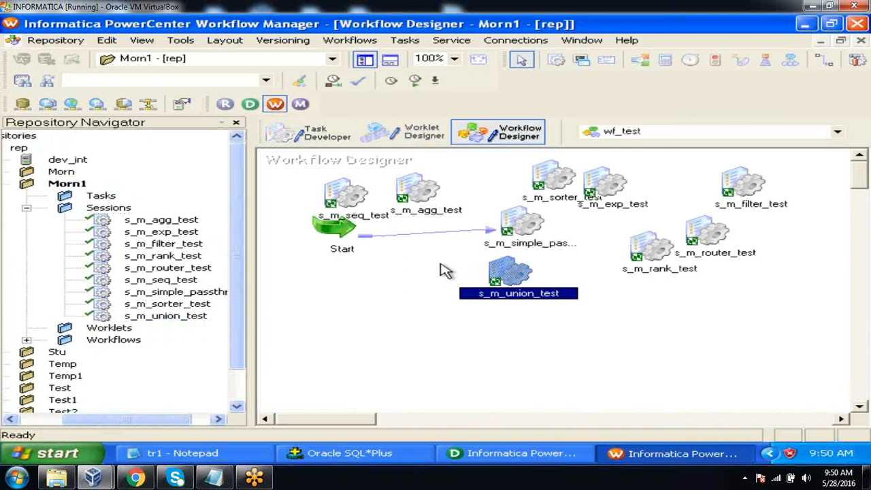
# Save the wf_test workflow and start only its s_m_union_test session task
pyautogui.hotkey('ctrl', 's')
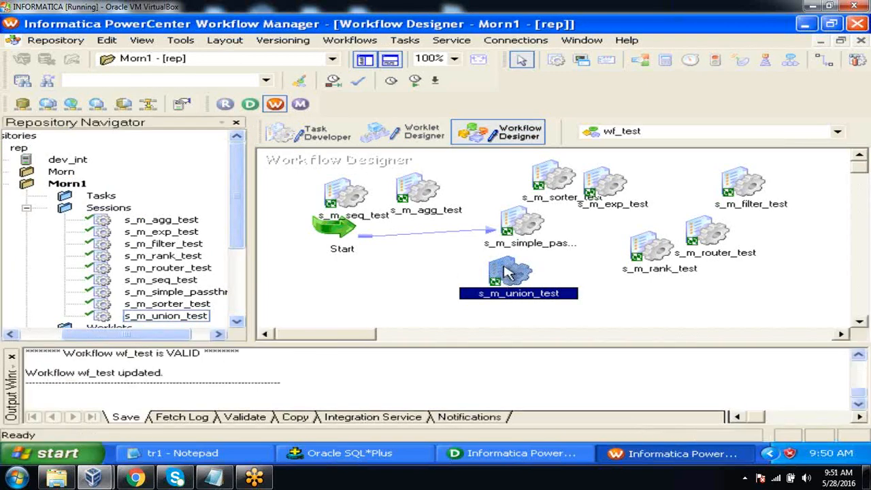
pyautogui.rightClick(507, 272)
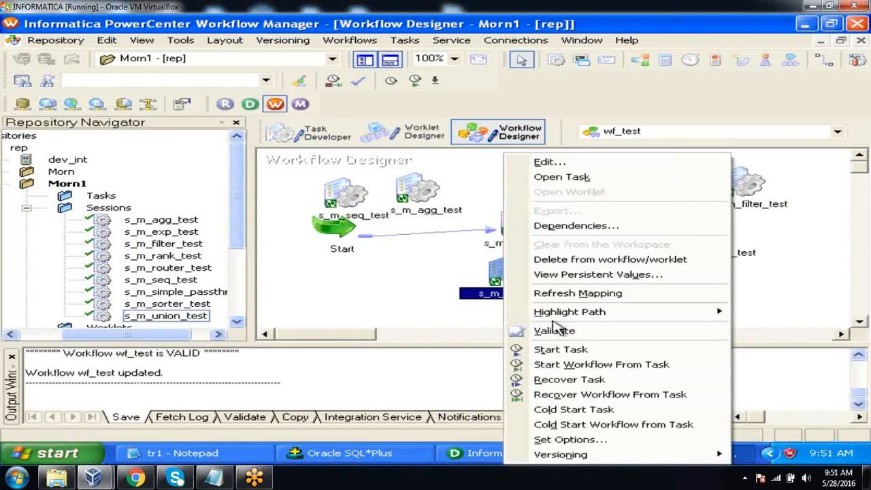
pyautogui.click(560, 350)
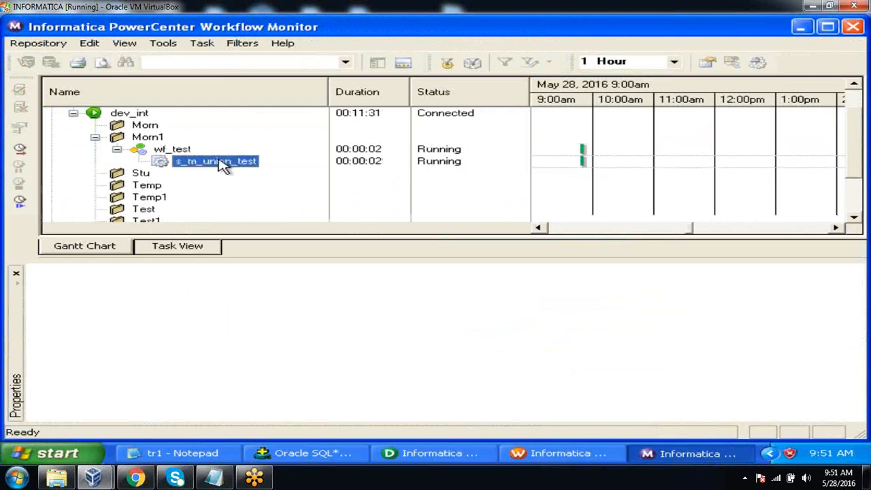
# Get the run properties of s_m_union_test in Workflow Monitor and examine the source/target statistics for SQ_EMPLOYEE1, SQ_EMPLOYEE and EMP_UNION
pyautogui.rightClick(224, 166)
pyautogui.click(270, 349)
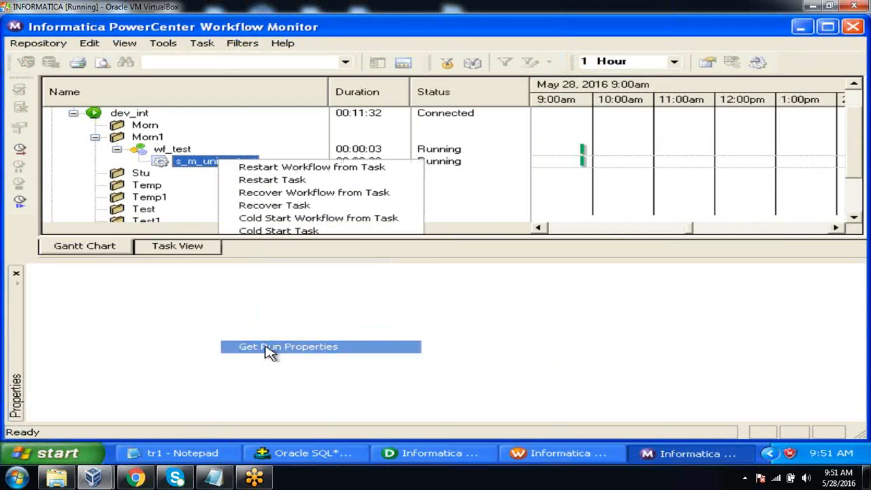
pyautogui.click(36, 287)
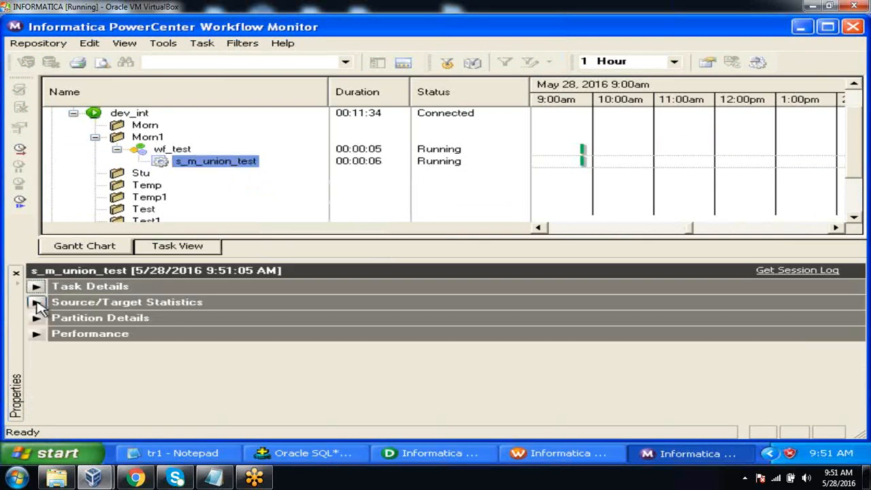
pyautogui.click(36, 302)
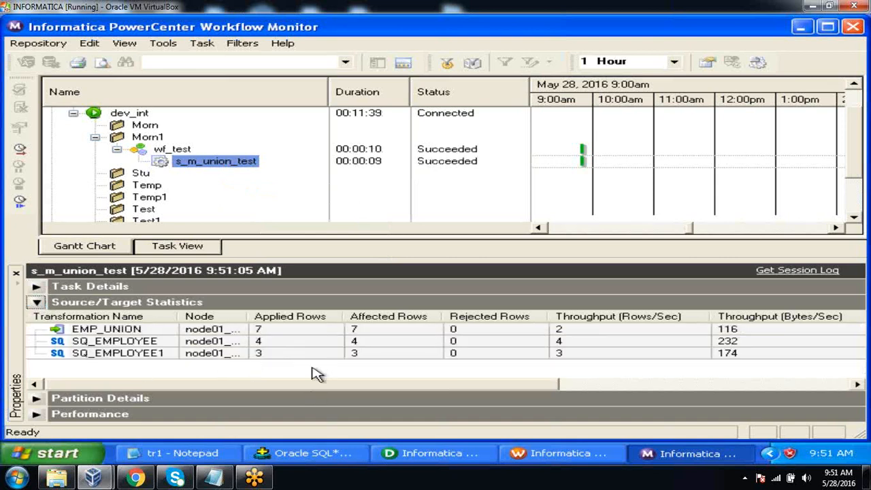
pyautogui.click(306, 357)
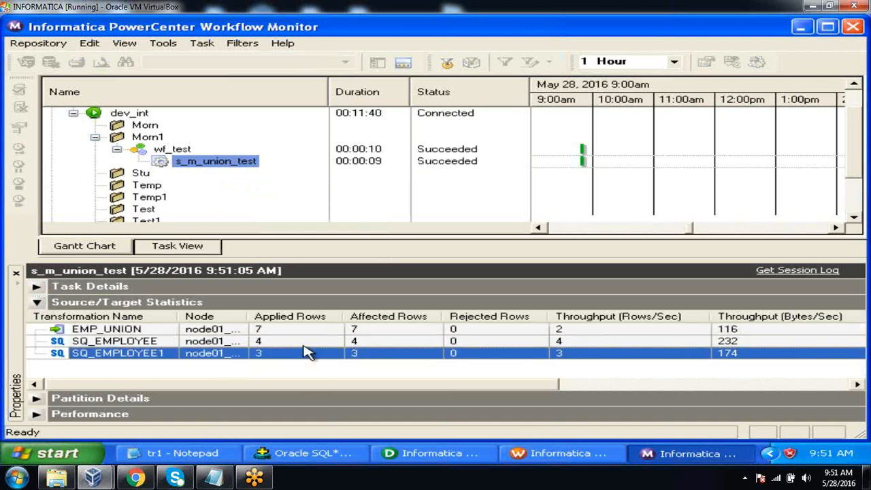
pyautogui.click(303, 344)
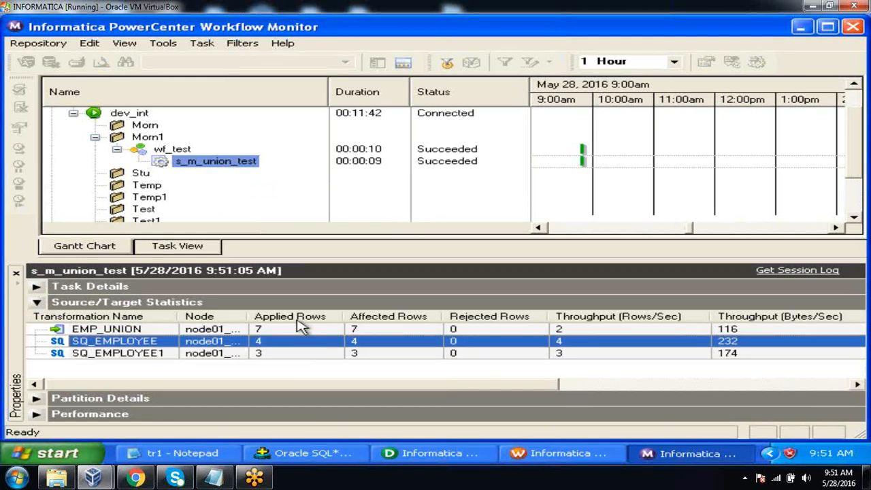
pyautogui.click(301, 330)
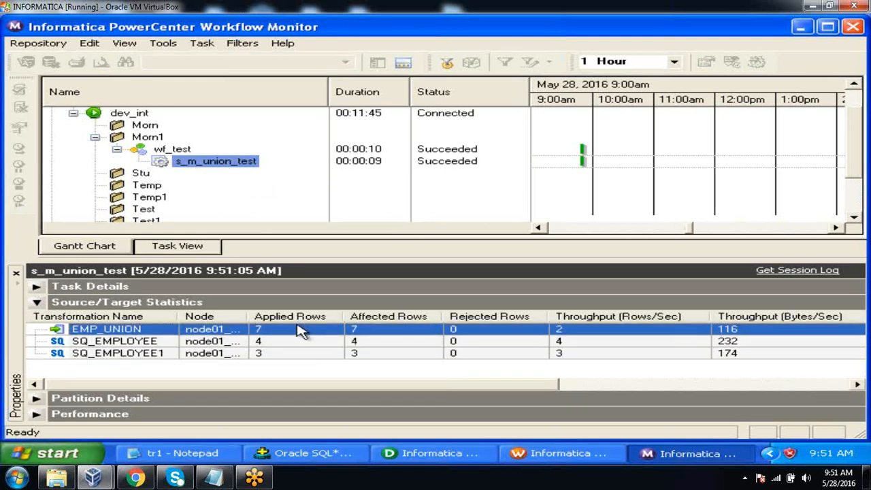
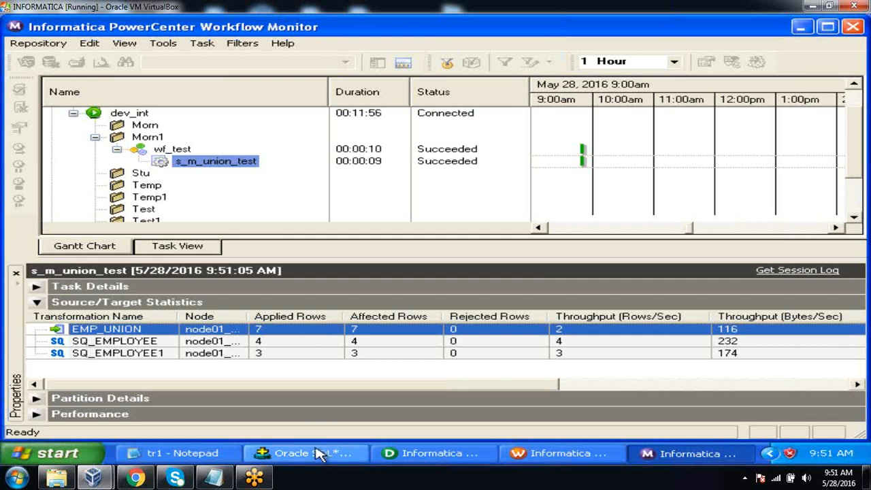
# Switch to Oracle SQL*Plus and query all rows of the target table with "select *from emp_union;"
pyautogui.click(320, 454)
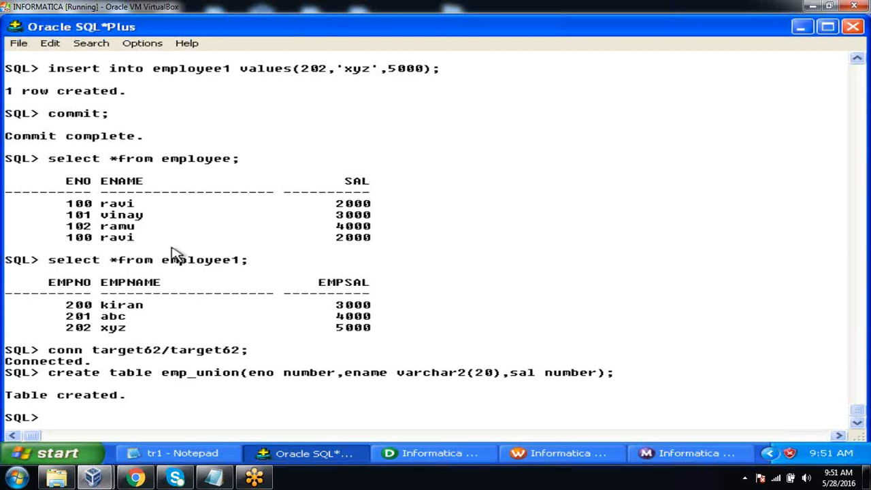
pyautogui.write('select *from emp_union;')
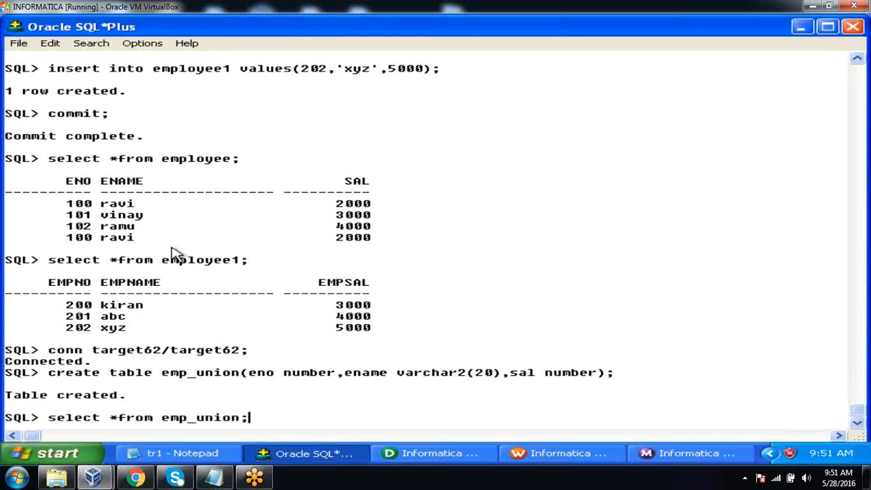
pyautogui.press('Return')
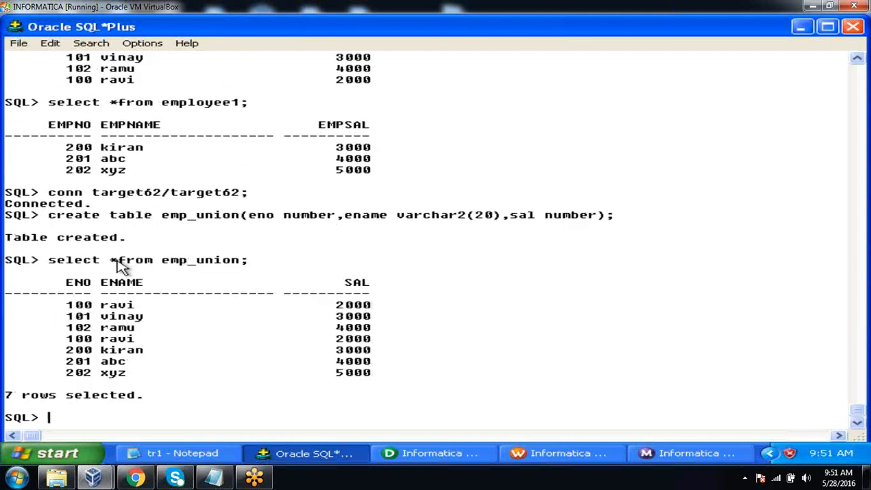
# Examine which emp_union rows came from each source table and compare the two records with ENO 100
pyautogui.moveTo(69, 304); pyautogui.dragTo(368, 340)
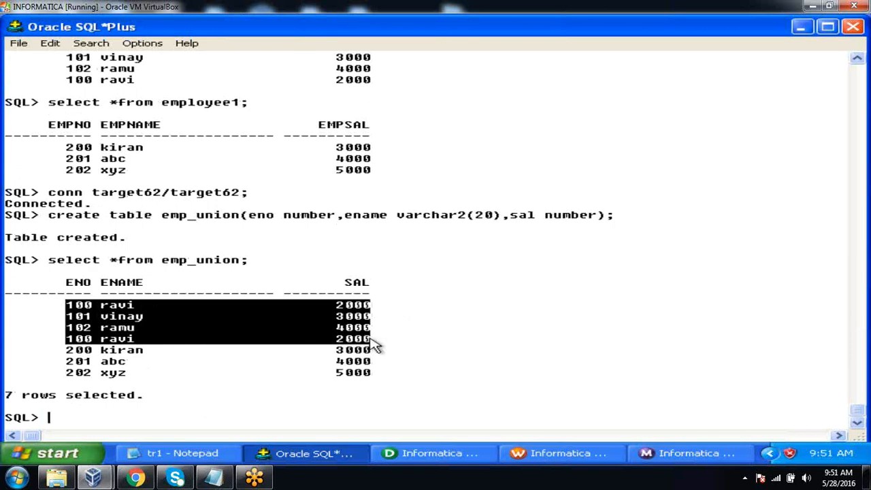
pyautogui.moveTo(66, 351); pyautogui.dragTo(366, 379)
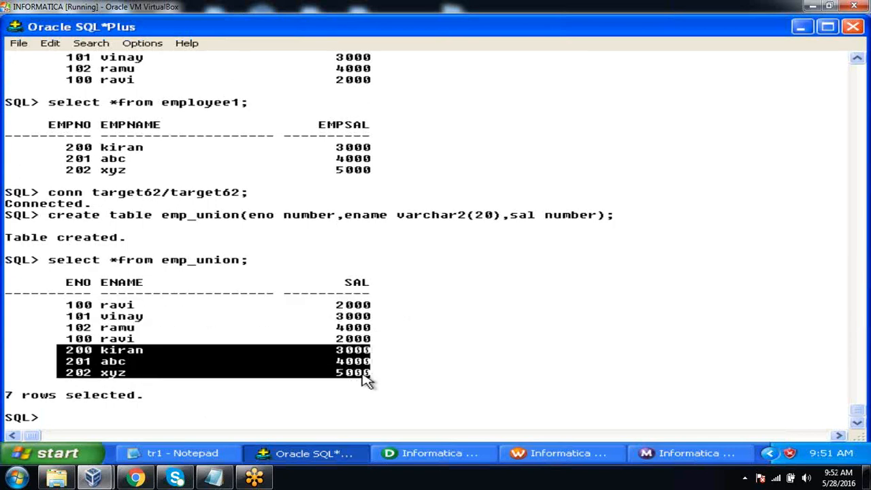
pyautogui.click(413, 358)
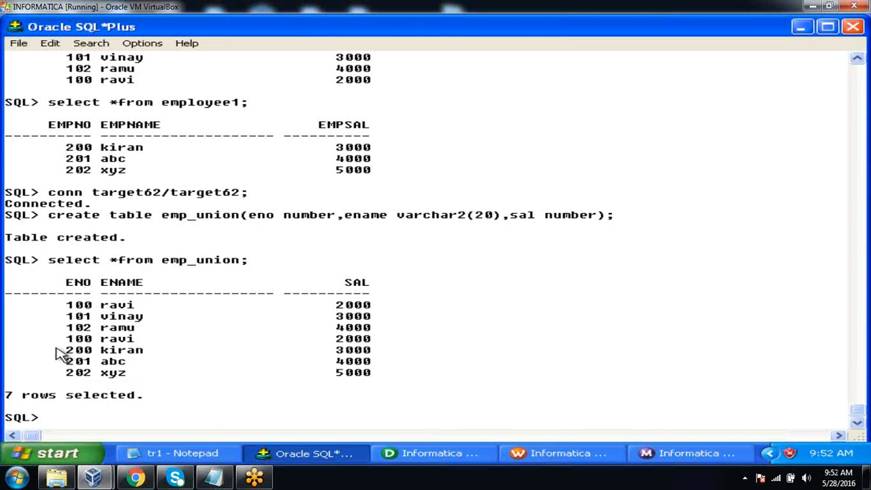
pyautogui.moveTo(66, 305); pyautogui.dragTo(388, 311)
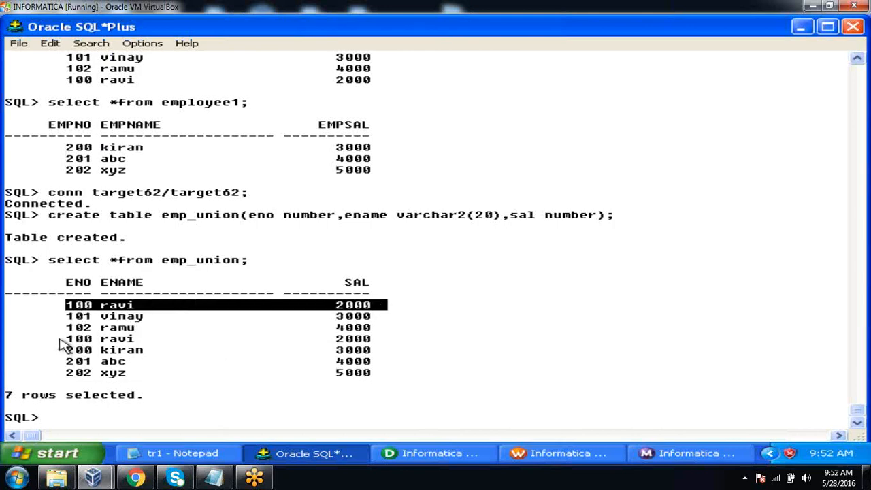
pyautogui.moveTo(59, 339); pyautogui.dragTo(385, 345)
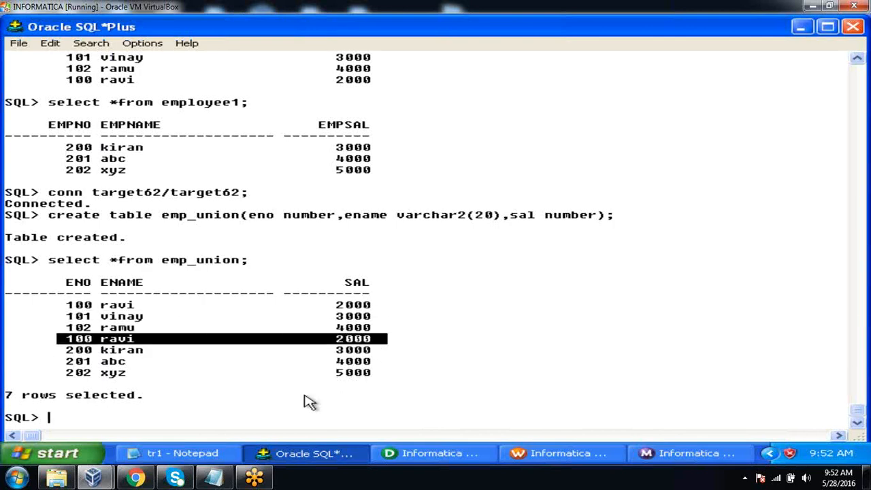
pyautogui.click(224, 454)
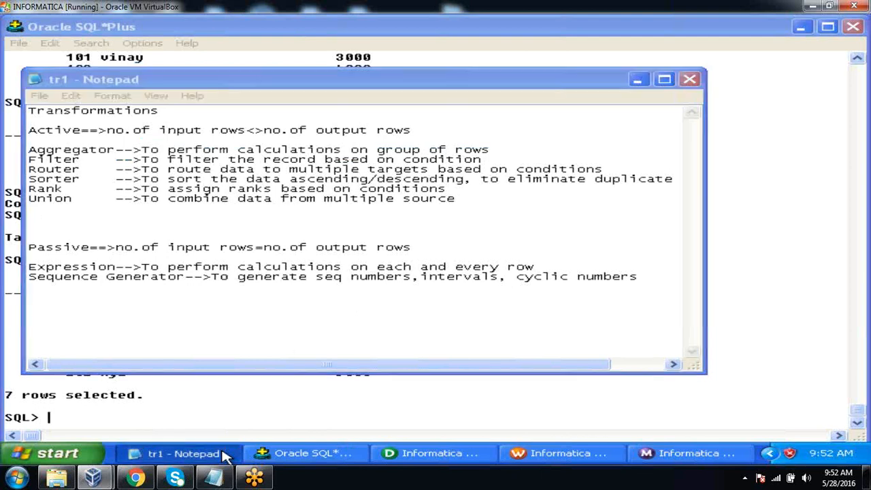
pyautogui.click(224, 453)
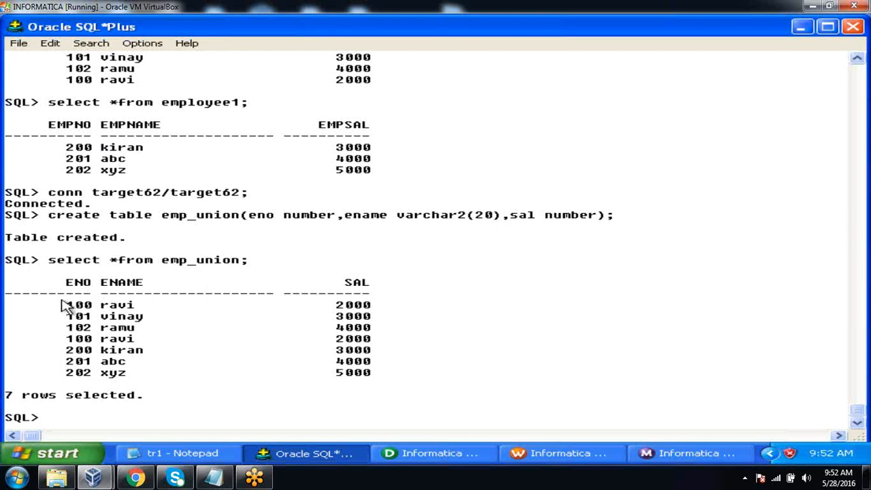
pyautogui.moveTo(67, 309); pyautogui.dragTo(396, 310)
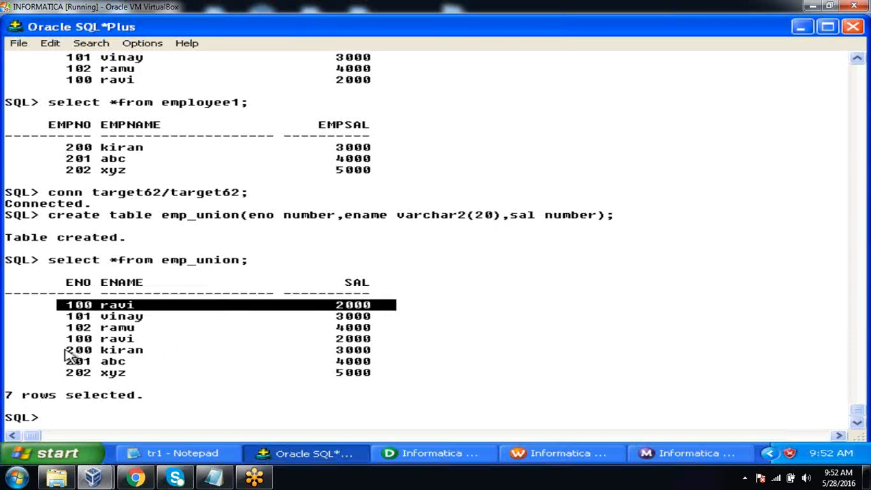
pyautogui.moveTo(67, 344); pyautogui.dragTo(404, 349)
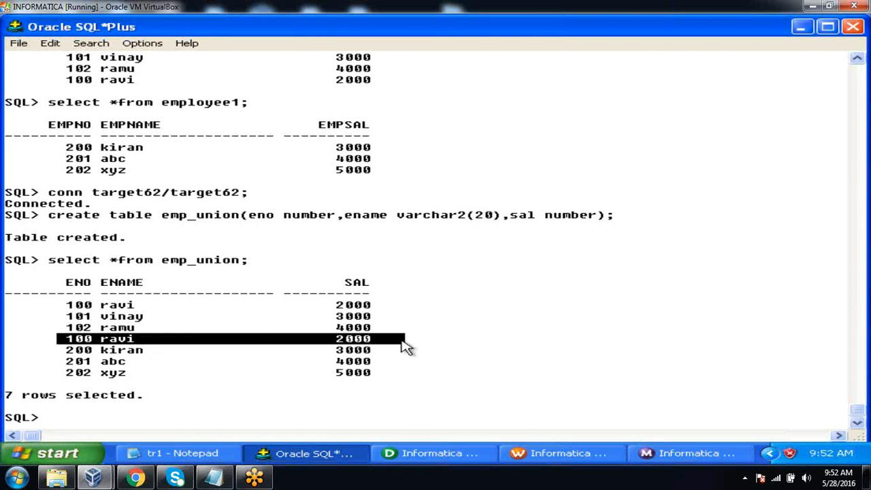
pyautogui.click(449, 350)
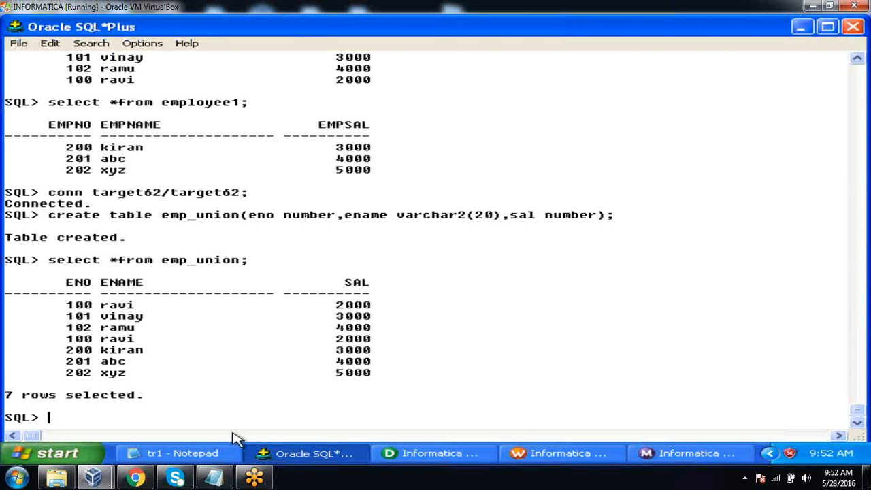
# Consult the Sorter entry on eliminating duplicates in the tr1 Notepad notes, then minimize the notes
pyautogui.click(228, 454)
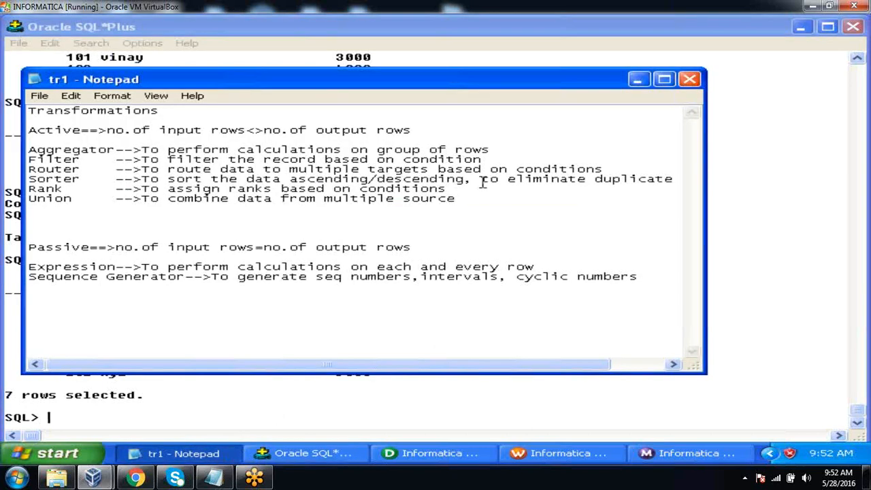
pyautogui.moveTo(474, 170); pyautogui.dragTo(496, 178)
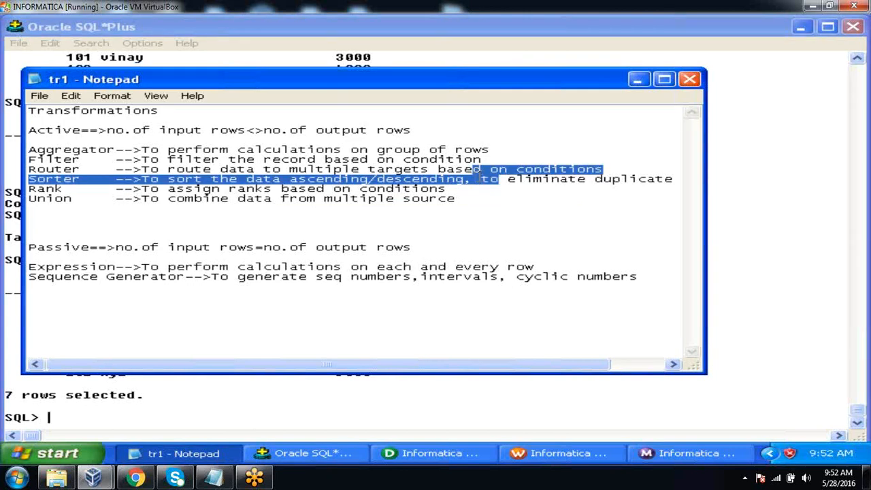
pyautogui.click(479, 176)
pyautogui.click(638, 80)
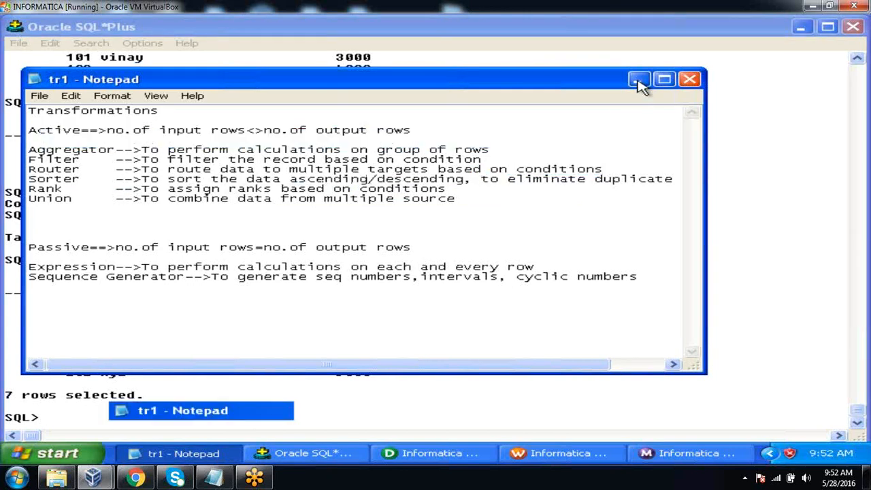
# In PowerCenter Designer, expand and spread apart un_check and EMP_UNION, and delete the ENO, ENAME and SAL links between them
pyautogui.click(463, 455)
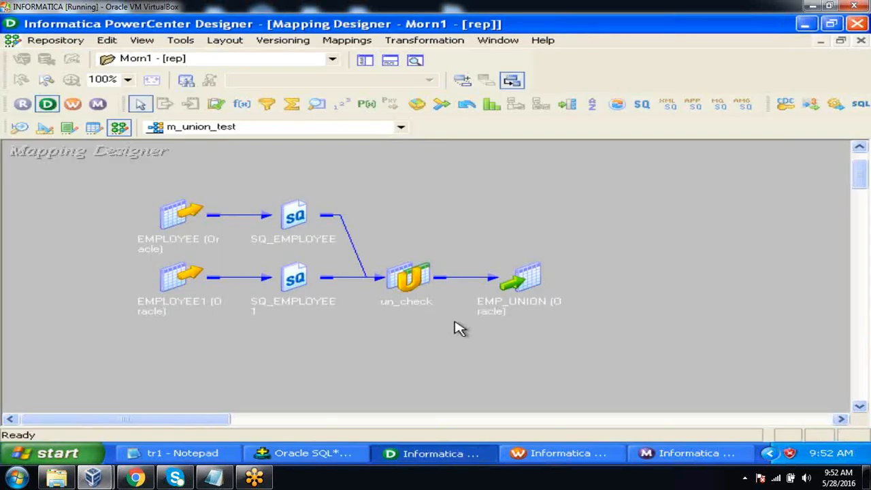
pyautogui.moveTo(524, 286); pyautogui.dragTo(671, 248)
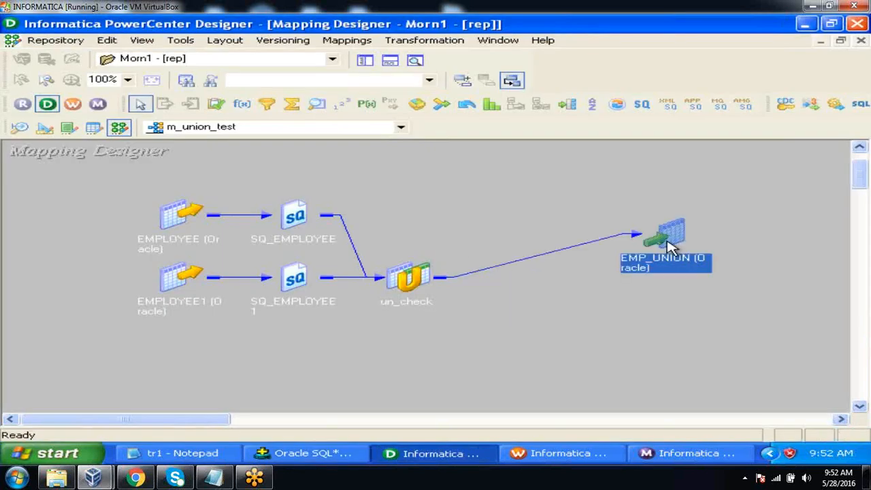
pyautogui.doubleClick(671, 248)
pyautogui.doubleClick(418, 278)
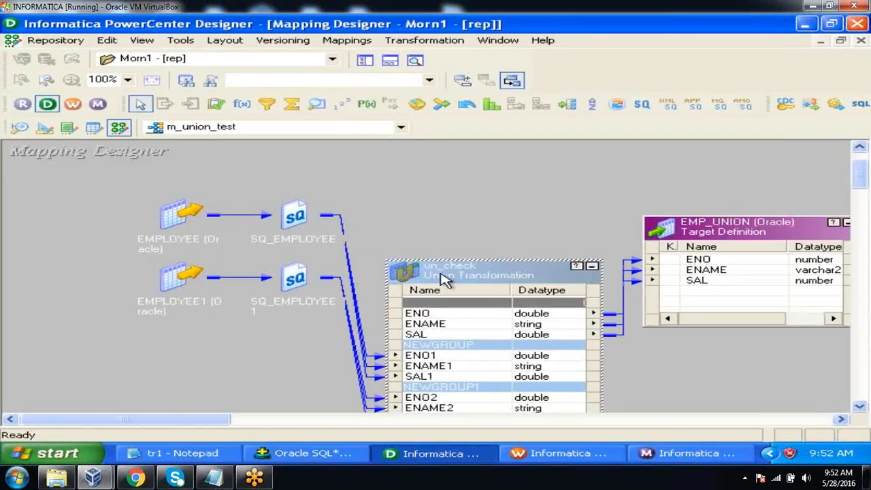
pyautogui.moveTo(443, 279); pyautogui.dragTo(246, 209)
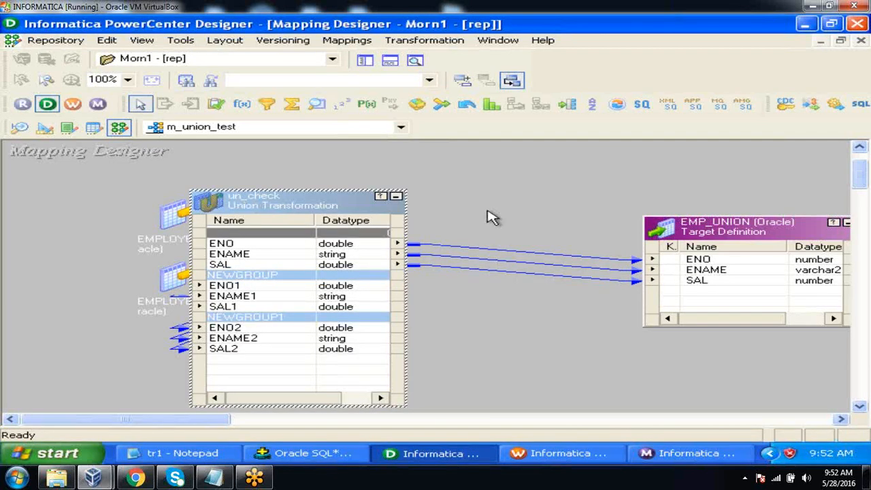
pyautogui.moveTo(490, 210); pyautogui.dragTo(502, 389)
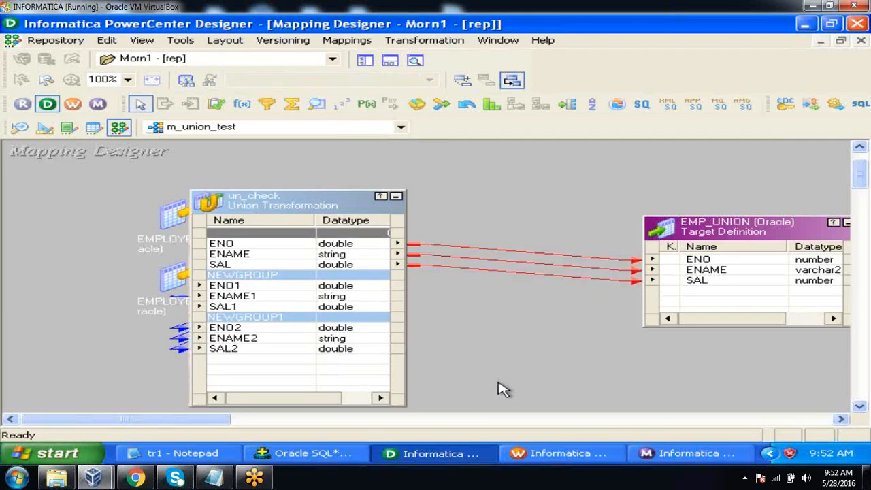
pyautogui.press('Delete')
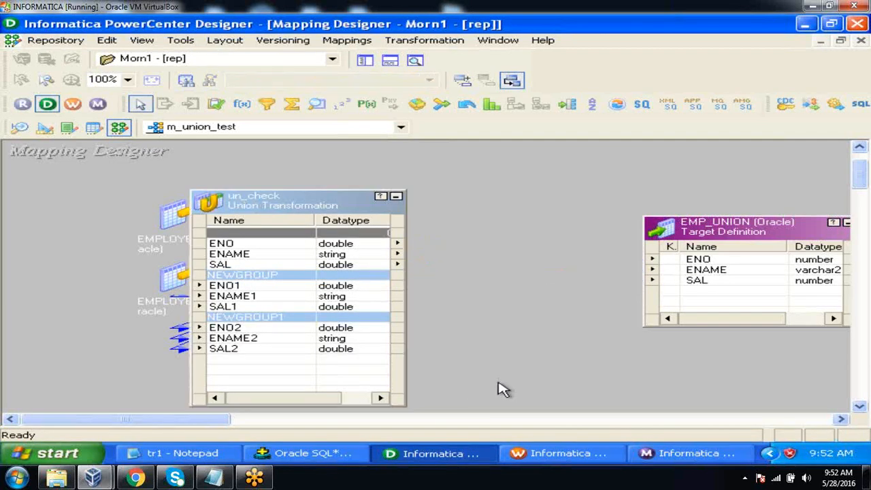
# Create a Sorter transformation named srt_test in the m_union_test mapping
pyautogui.click(424, 47)
pyautogui.click(434, 76)
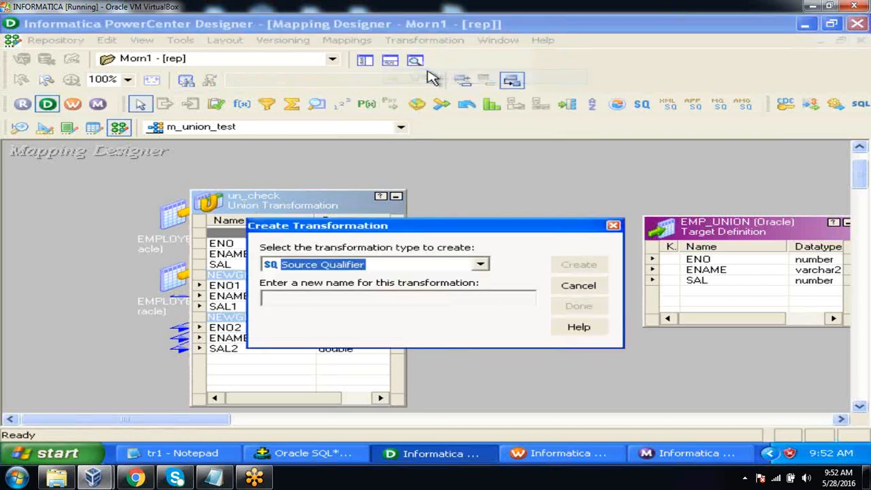
pyautogui.click(481, 265)
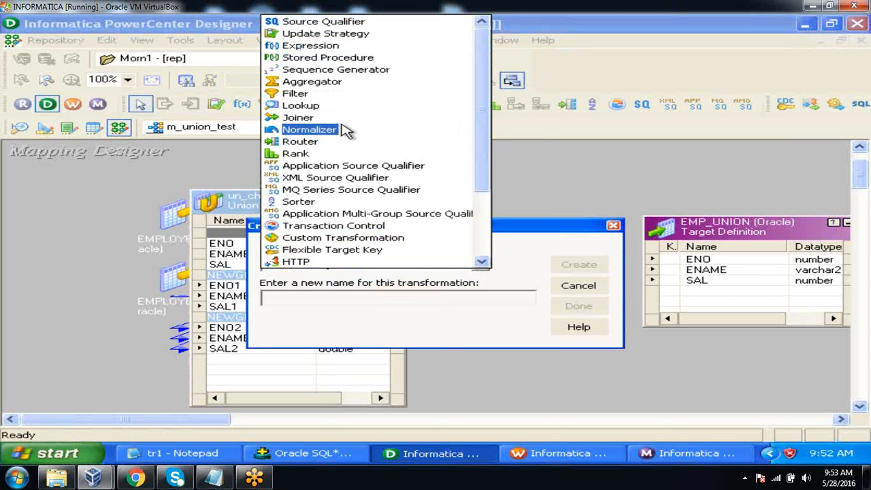
pyautogui.press('s')
pyautogui.scroll(-3, 345, 131)
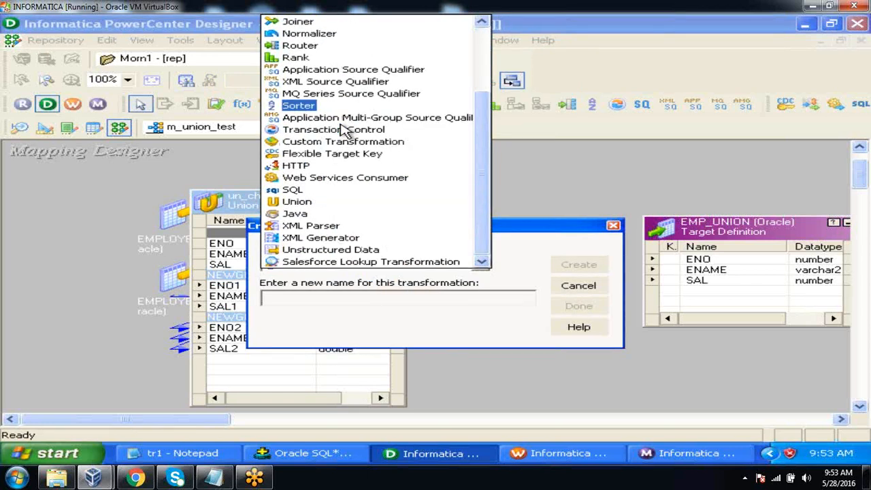
pyautogui.click(312, 104)
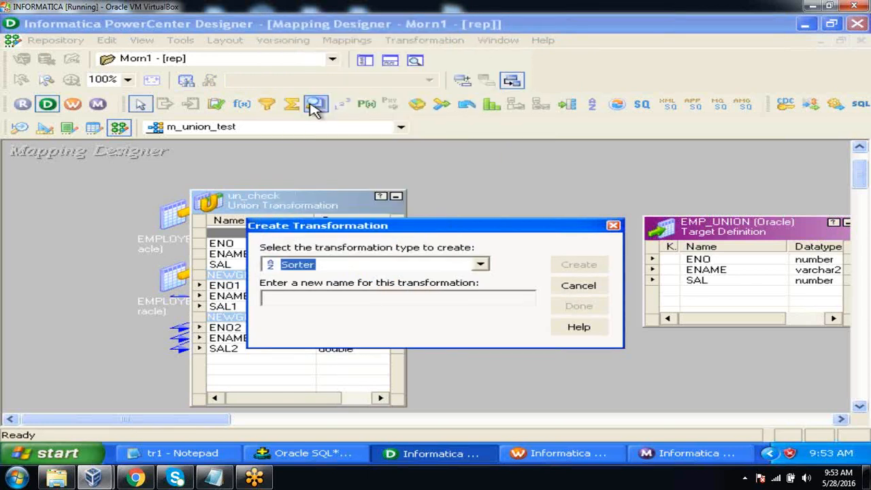
pyautogui.click(344, 304)
pyautogui.write('srt')
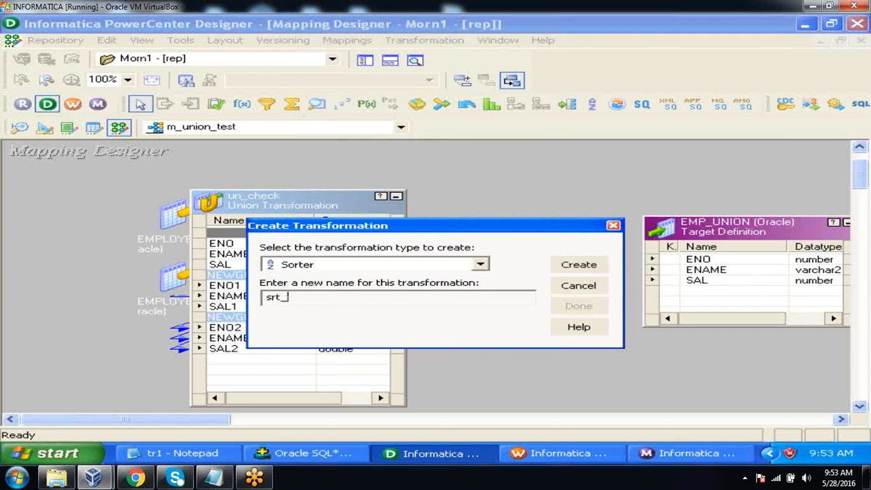
pyautogui.write('_test')
pyautogui.press('Return')
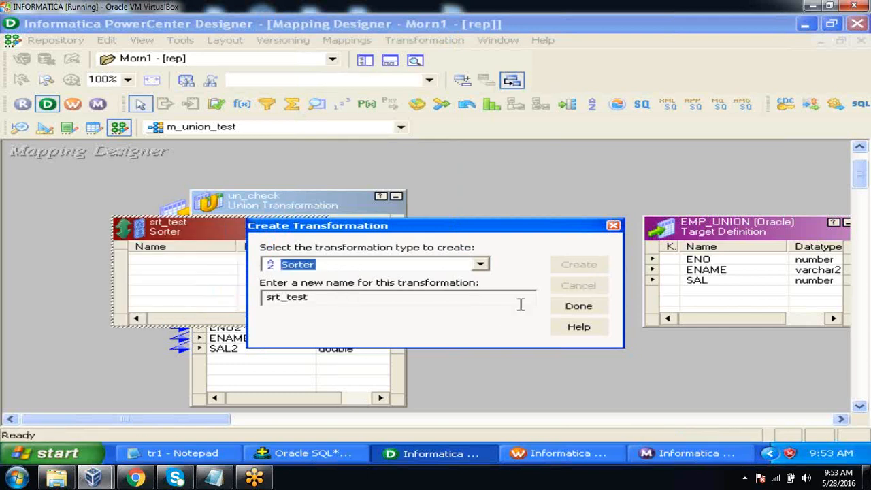
pyautogui.click(571, 306)
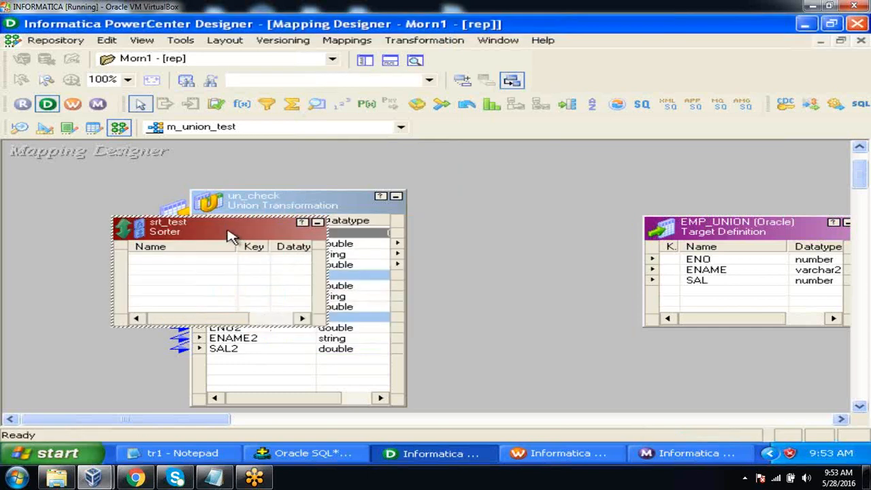
# Place srt_test between un_check and EMP_UNION and bring un_check's output ports ENO, ENAME and SAL into it
pyautogui.moveTo(230, 237); pyautogui.dragTo(560, 259)
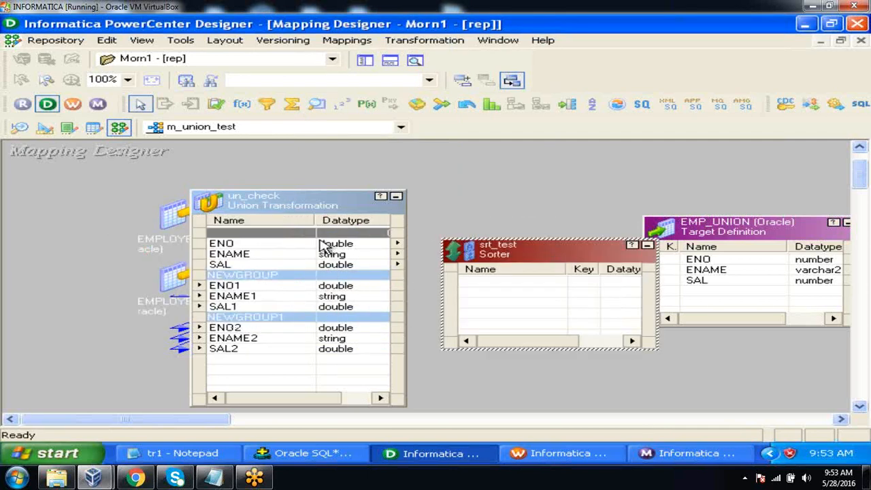
pyautogui.click(321, 242)
pyautogui.hotkey('shift', 'Down')
pyautogui.hotkey('shift', 'Down')
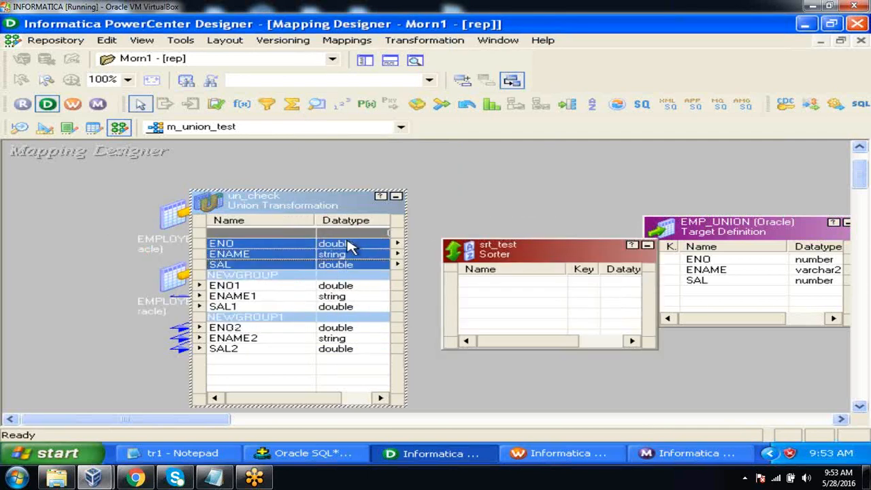
pyautogui.moveTo(350, 246); pyautogui.dragTo(497, 290)
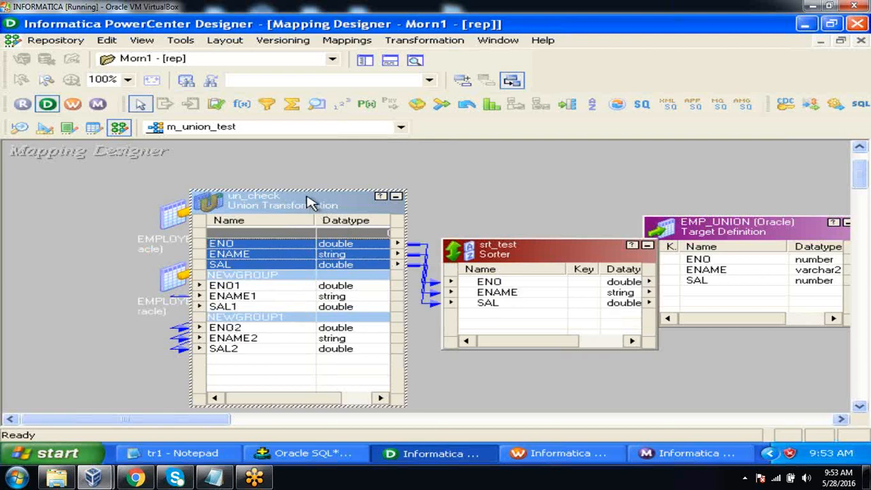
# Spread apart un_check and srt_test, and link the Sorter's ENO, ENAME and SAL ports to the matching EMP_UNION columns
pyautogui.moveTo(305, 206); pyautogui.dragTo(192, 226)
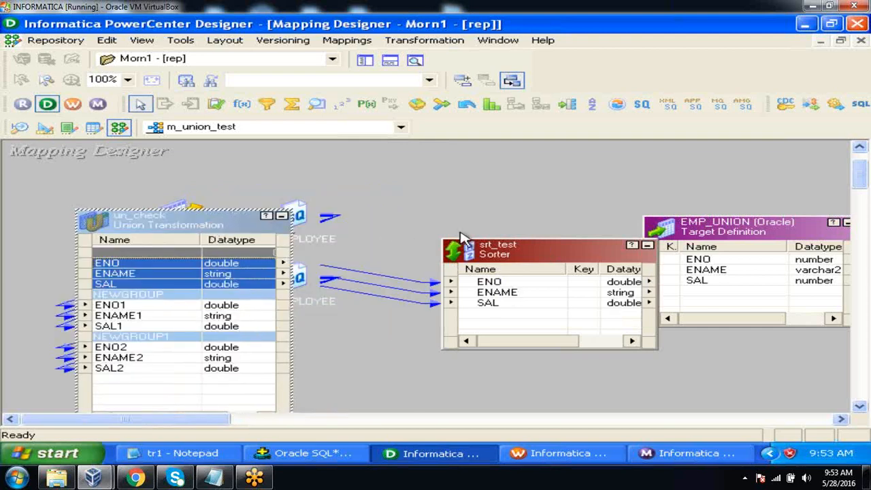
pyautogui.moveTo(483, 250); pyautogui.dragTo(397, 261)
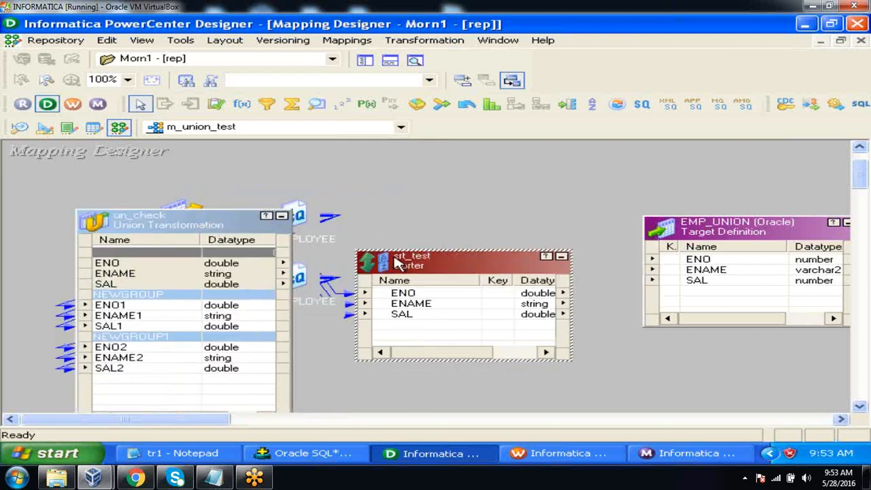
pyautogui.click(427, 297)
pyautogui.hotkey('shift', 'Down')
pyautogui.hotkey('shift', 'Down')
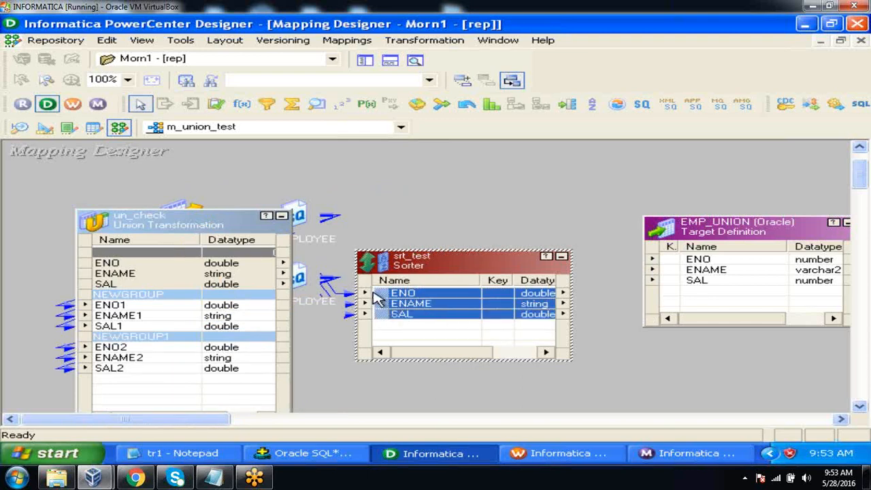
pyautogui.moveTo(382, 297); pyautogui.dragTo(689, 259)
pyautogui.click(535, 213)
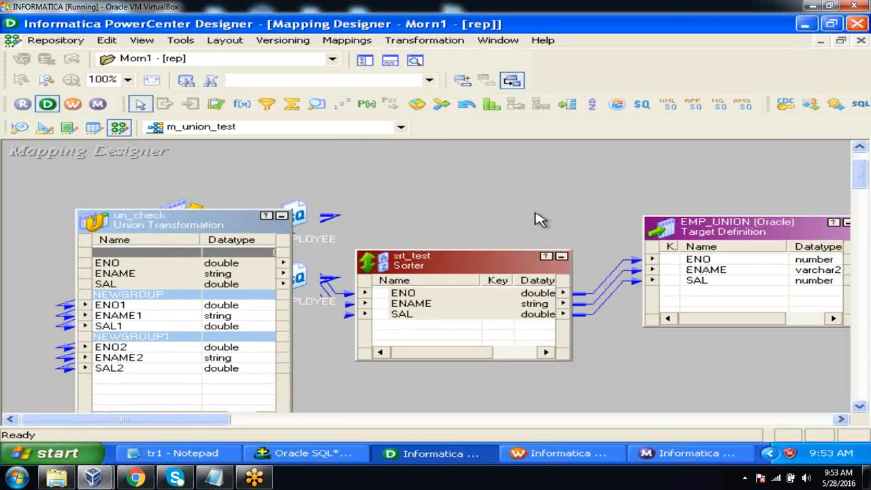
# Enable the Distinct property of the srt_test Sorter and confirm the transformation's settings
pyautogui.click(464, 255)
pyautogui.doubleClick(467, 262)
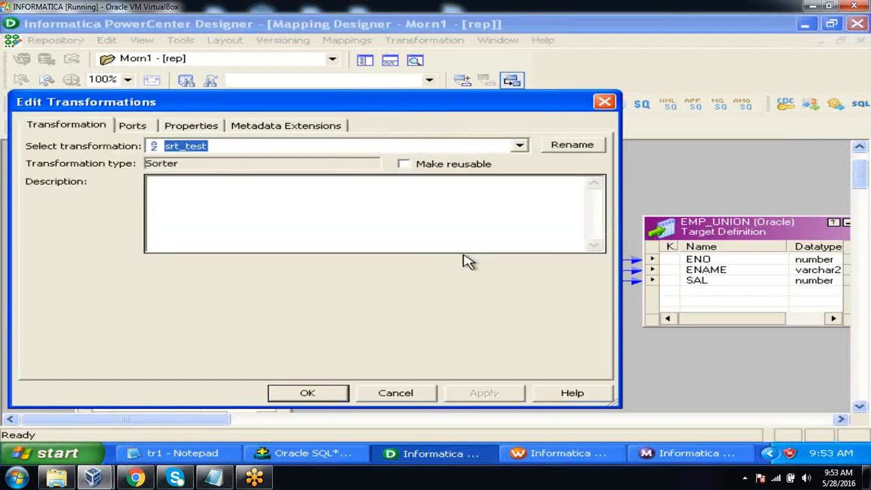
pyautogui.click(202, 128)
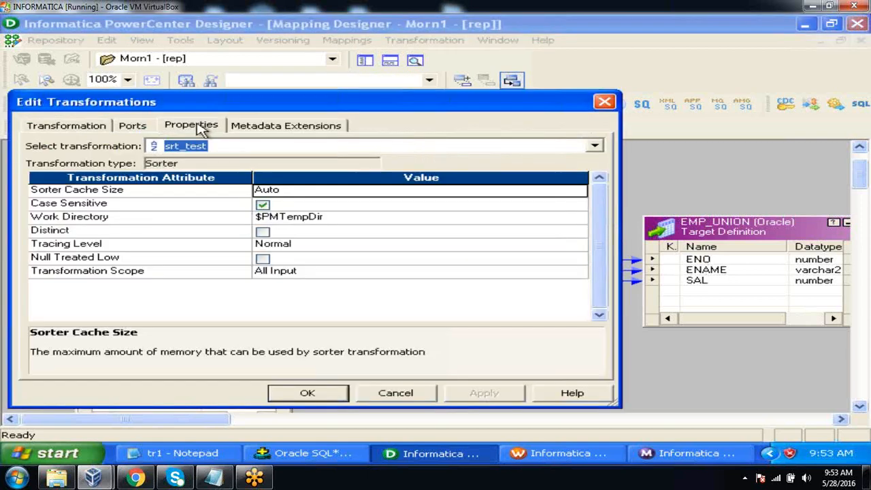
pyautogui.click(263, 232)
pyautogui.click(469, 396)
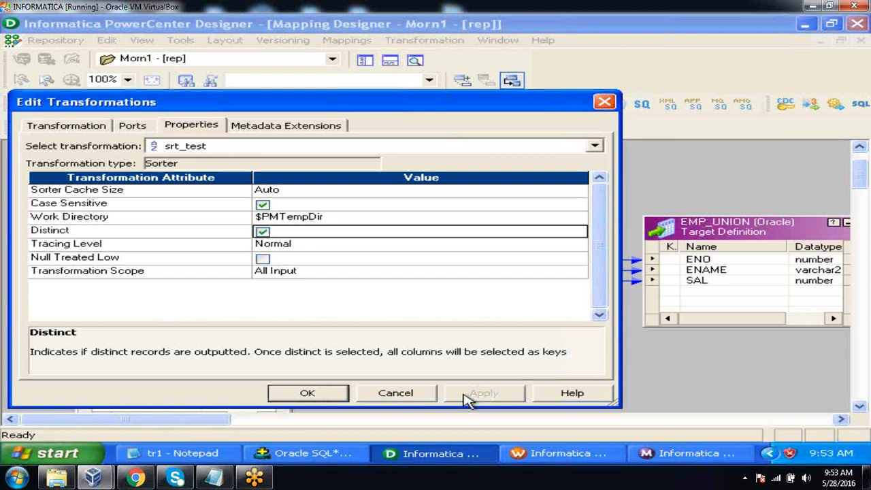
pyautogui.click(342, 397)
# Arrange all objects of the m_union_test mapping as icons, save it to the repository and close the output window
pyautogui.rightClick(483, 214)
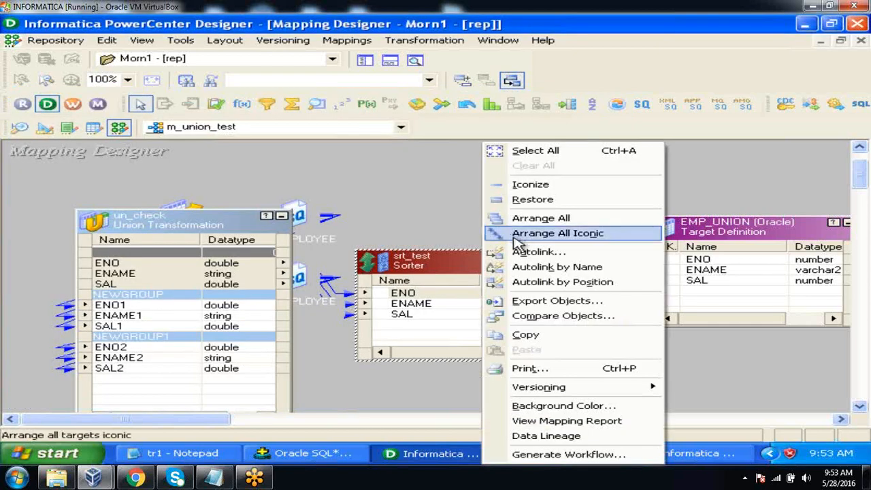
pyautogui.click(512, 234)
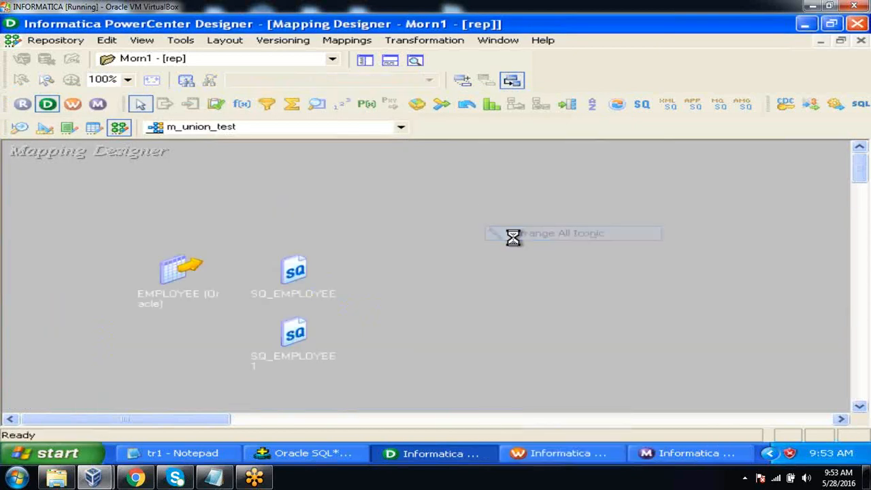
pyautogui.click(58, 45)
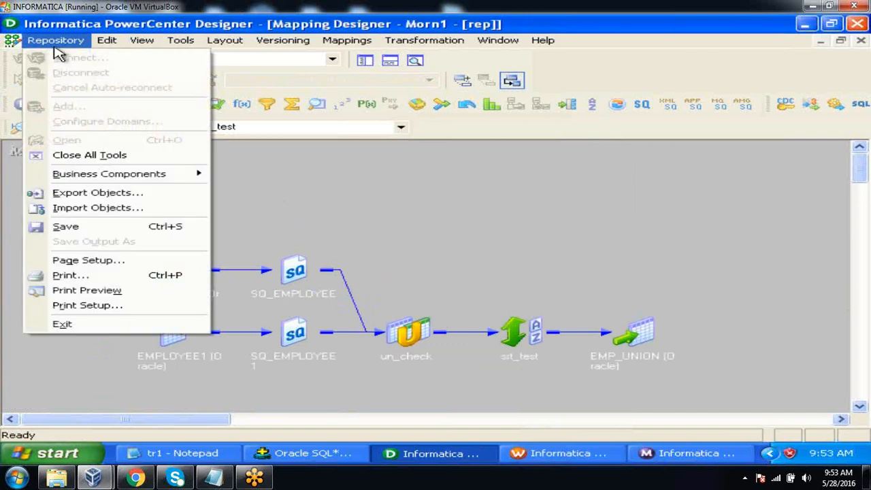
pyautogui.click(72, 228)
pyautogui.click(12, 338)
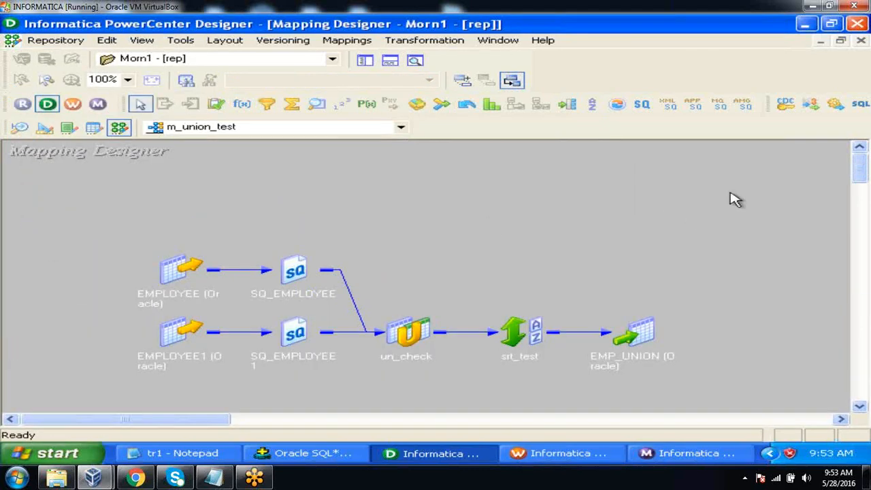
pyautogui.moveTo(862, 175); pyautogui.dragTo(863, 179)
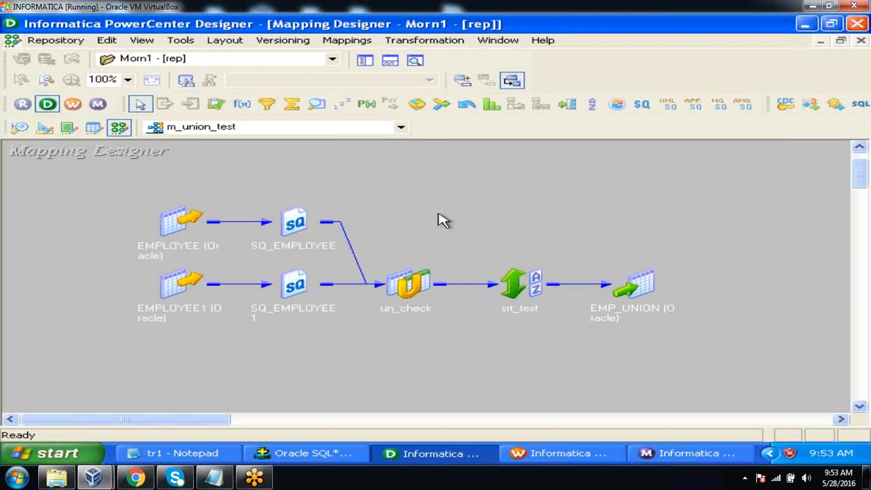
pyautogui.click(303, 228)
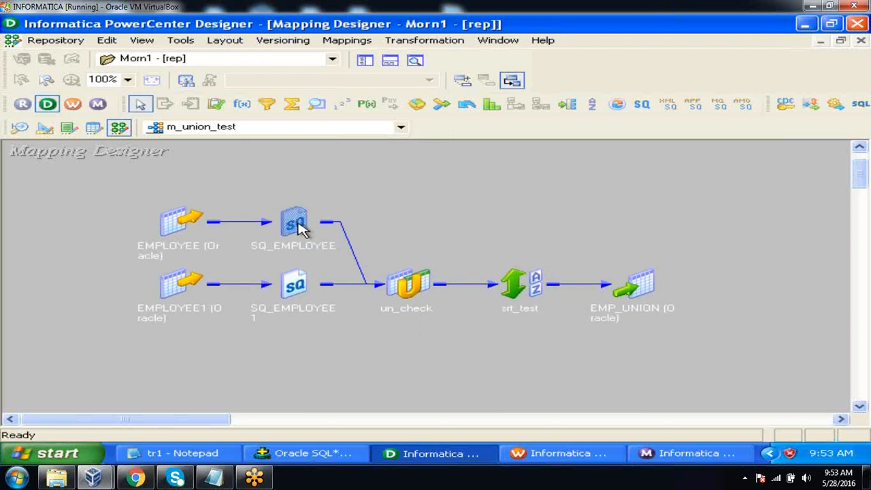
pyautogui.click(294, 284)
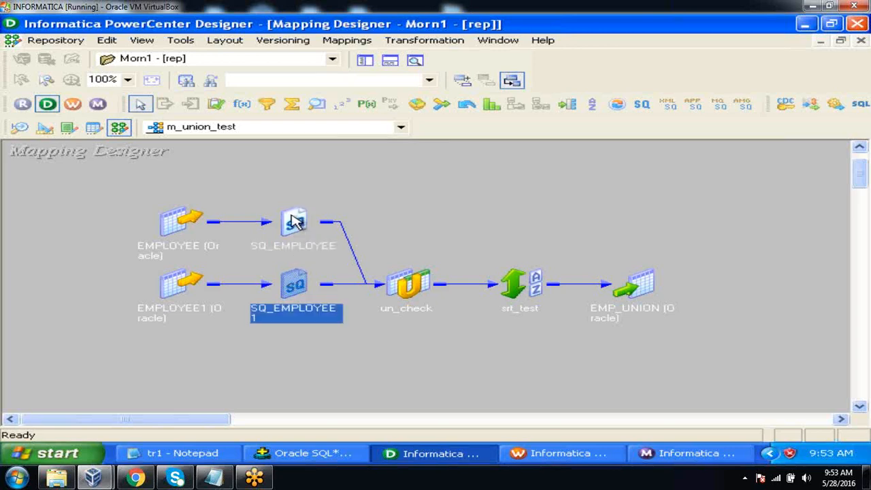
pyautogui.click(294, 221)
pyautogui.click(294, 280)
pyautogui.click(294, 223)
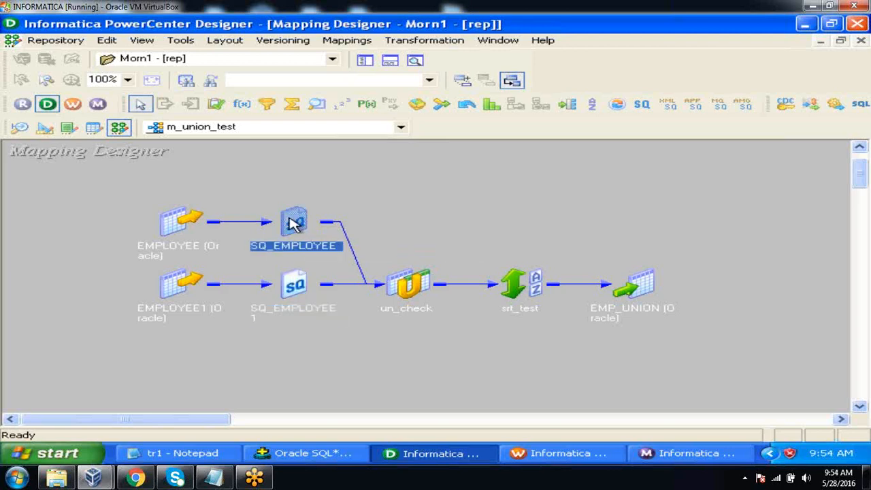
pyautogui.click(297, 274)
pyautogui.click(453, 248)
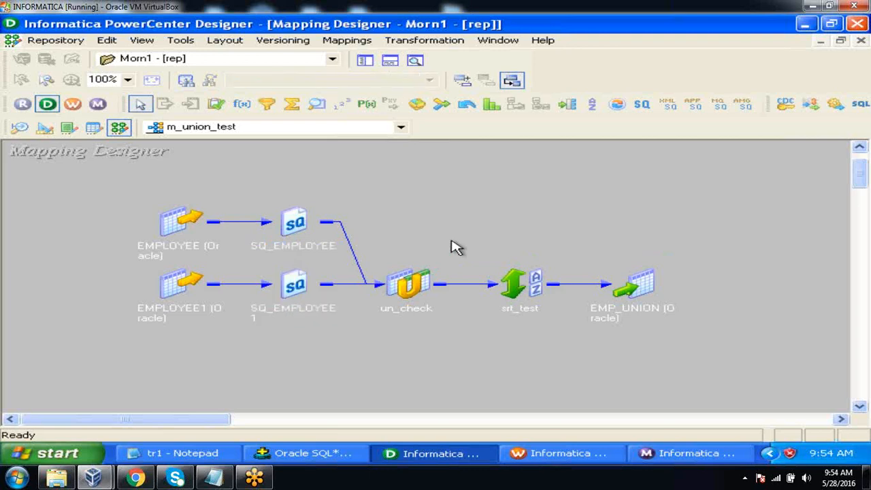
pyautogui.click(521, 279)
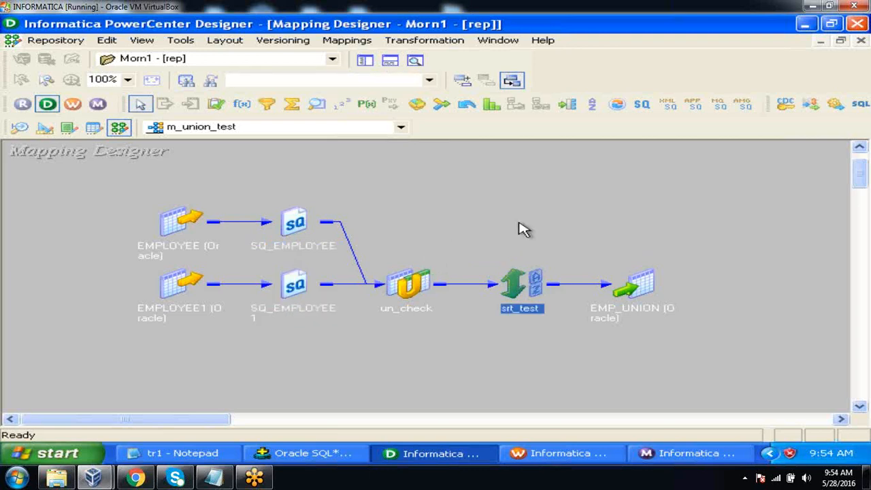
pyautogui.click(519, 229)
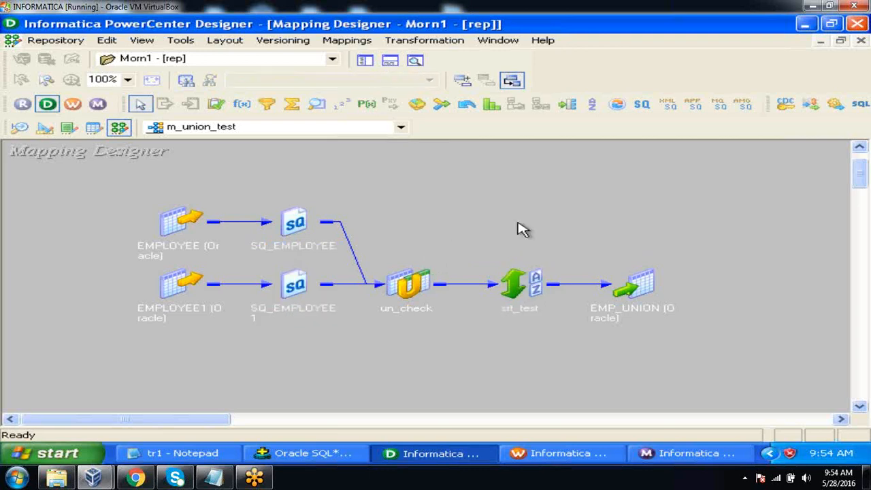
# Save the m_union_test mapping once more, check the validation output and close the output window
pyautogui.hotkey('ctrl', 's')
pyautogui.click(452, 262)
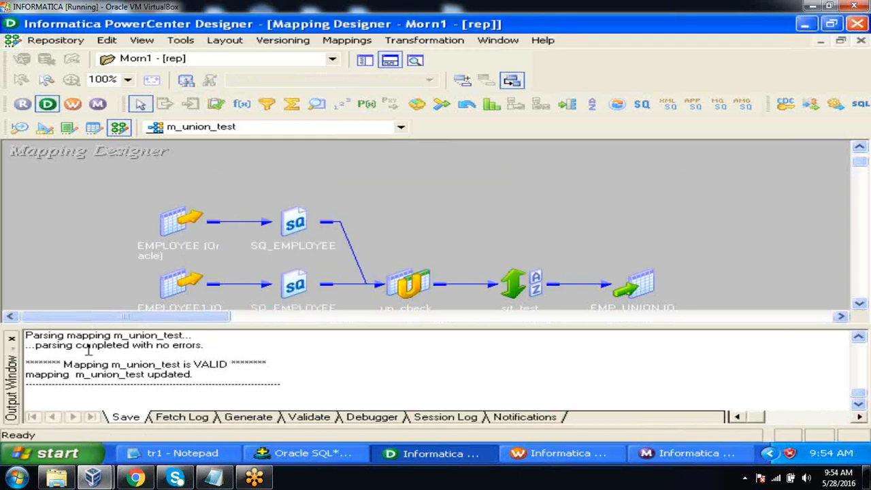
pyautogui.click(11, 338)
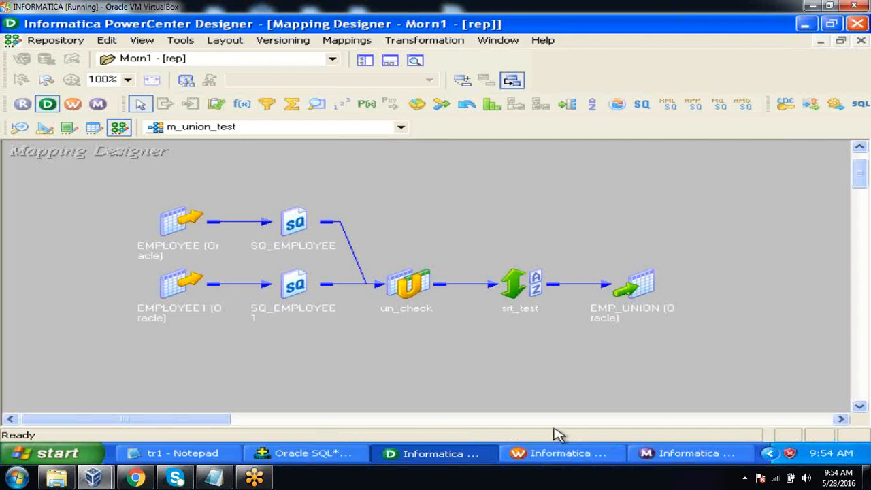
# Switch to PowerCenter Workflow Manager, refresh the mapping of the s_m_union_test session in Task Developer and save it
pyautogui.click(555, 454)
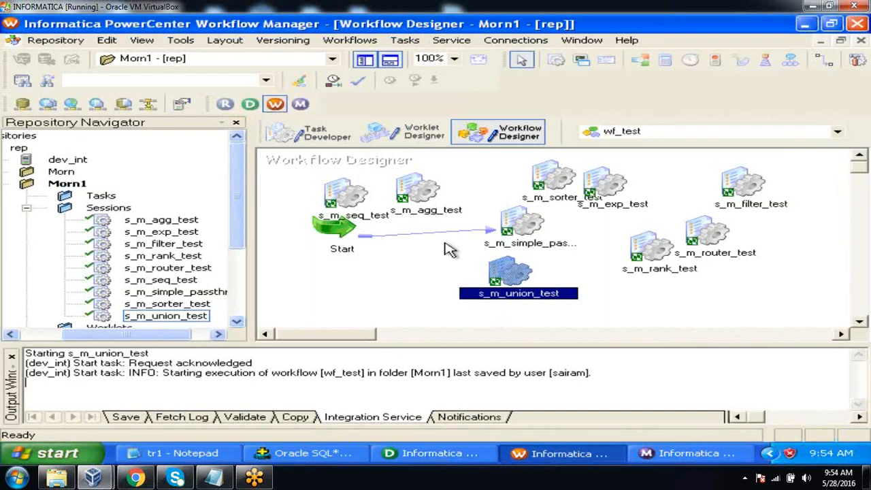
pyautogui.click(312, 133)
pyautogui.click(344, 192)
pyautogui.rightClick(344, 192)
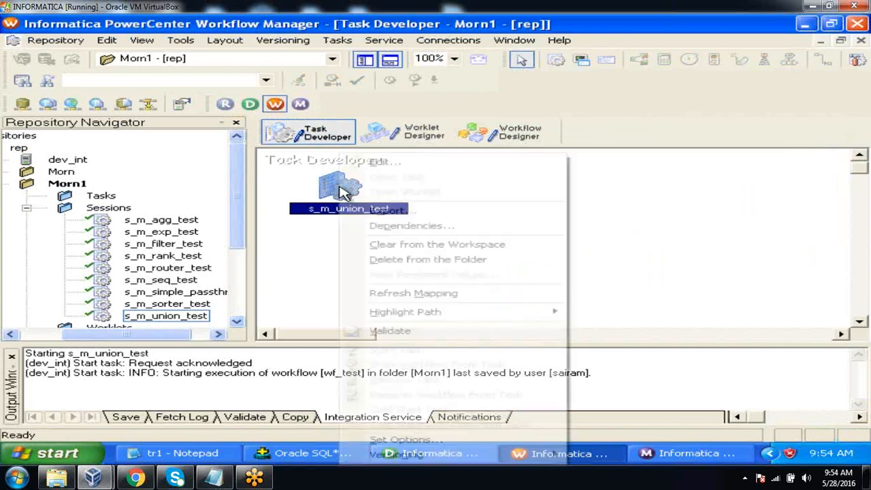
pyautogui.click(400, 297)
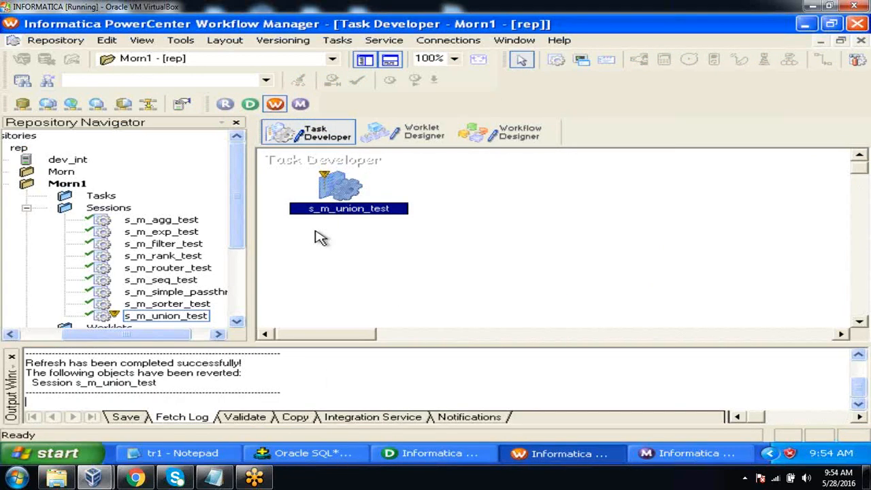
pyautogui.click(57, 41)
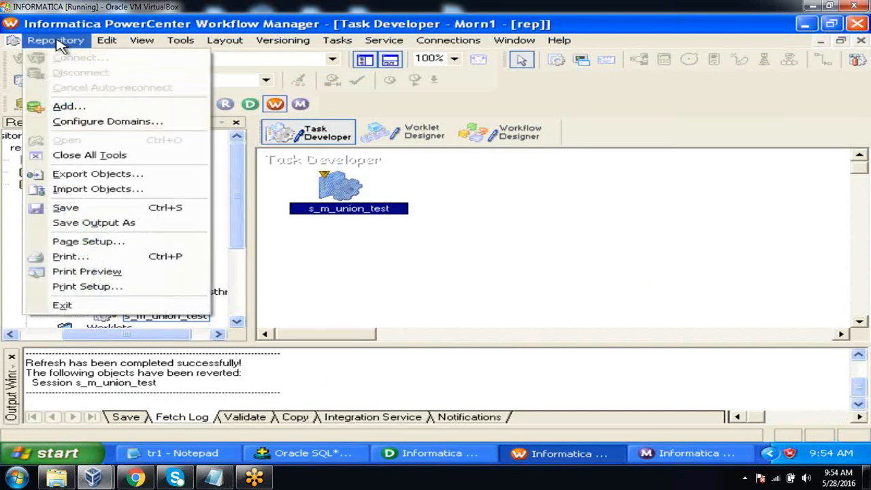
pyautogui.click(80, 208)
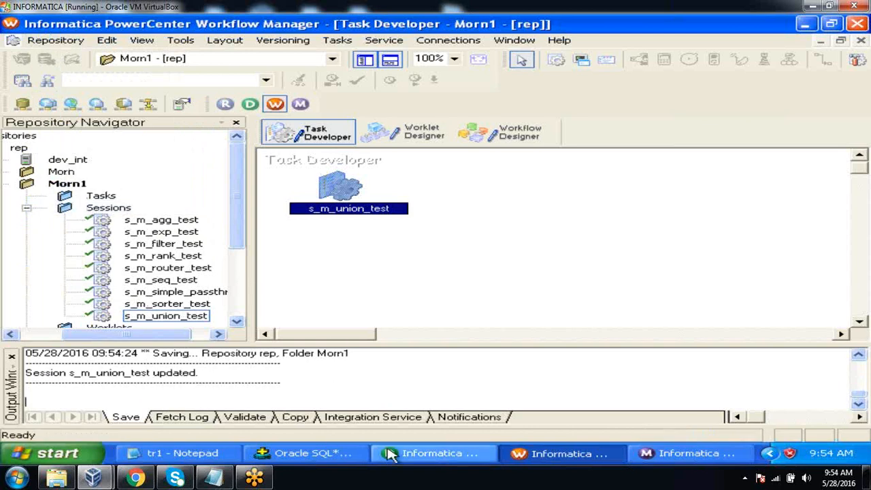
# Check the emp_union rows in Oracle SQL*Plus and enable the truncate target table option for EMP_UNION in the s_m_union_test session
pyautogui.click(333, 456)
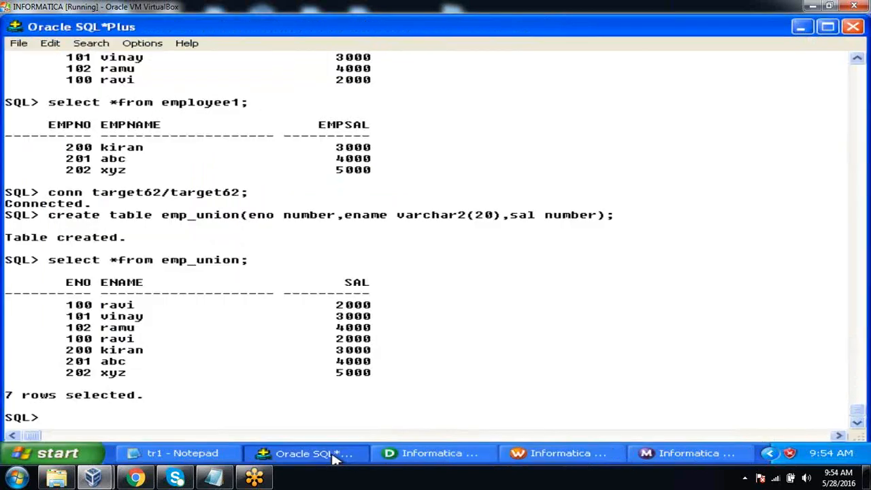
pyautogui.click(333, 457)
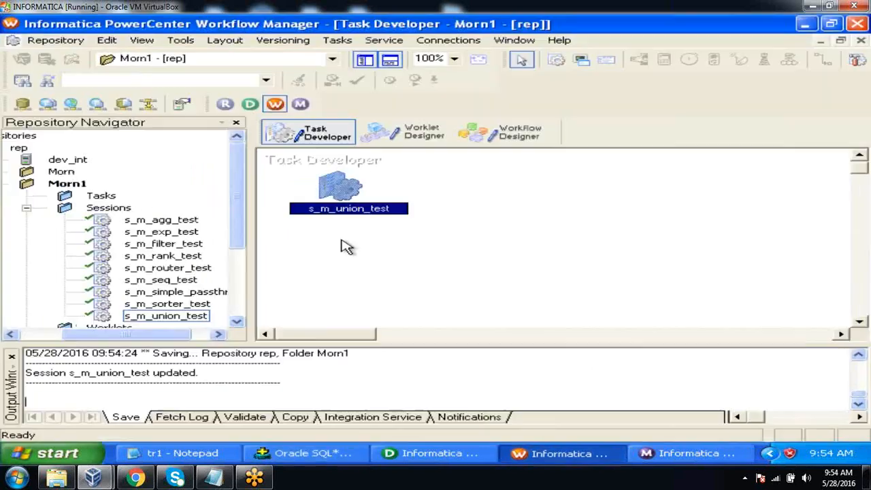
pyautogui.doubleClick(341, 193)
pyautogui.click(325, 78)
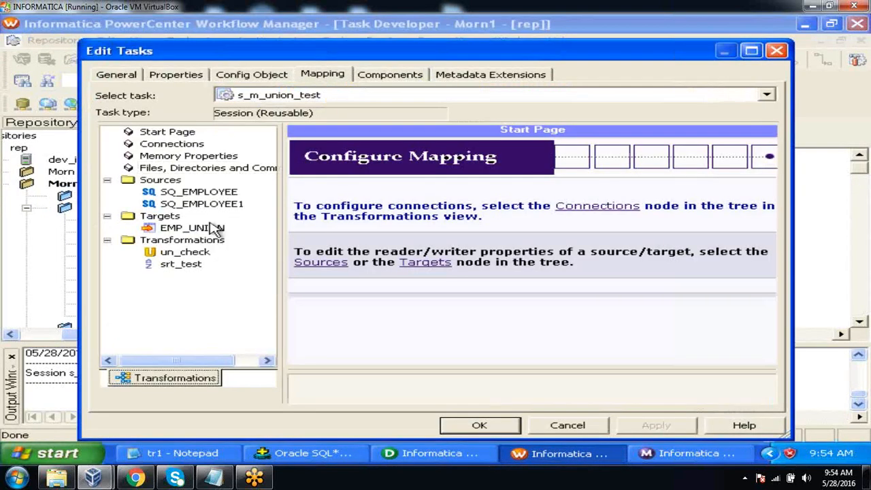
pyautogui.click(204, 230)
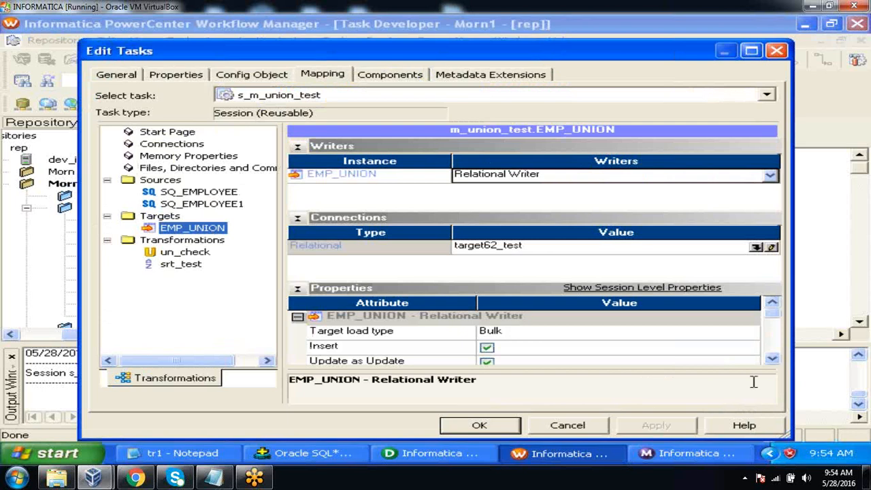
pyautogui.click(772, 358)
pyautogui.click(773, 359)
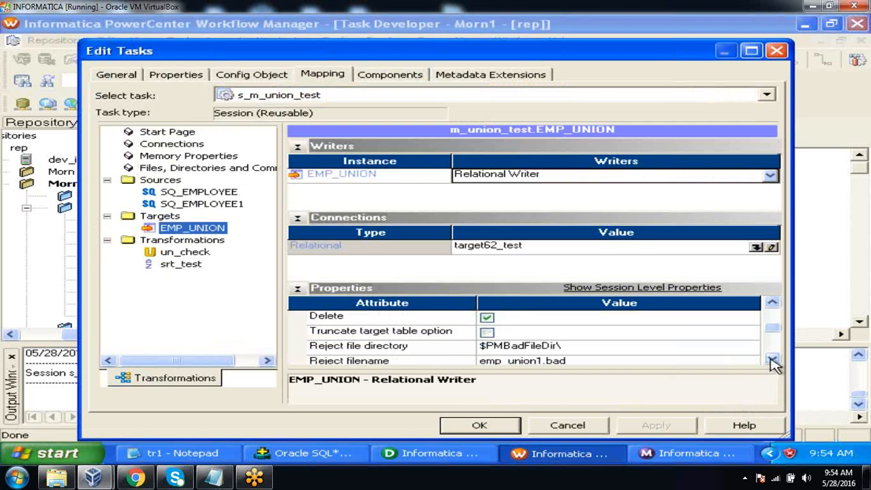
pyautogui.click(772, 359)
pyautogui.click(487, 317)
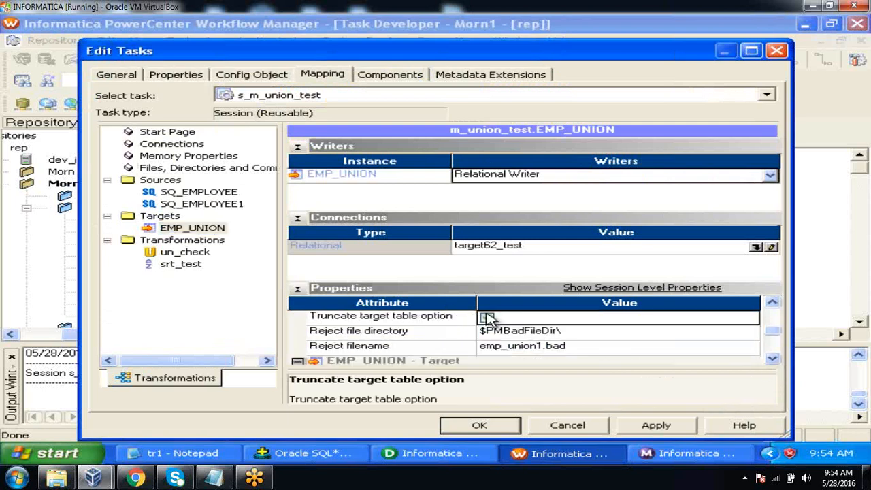
pyautogui.click(650, 429)
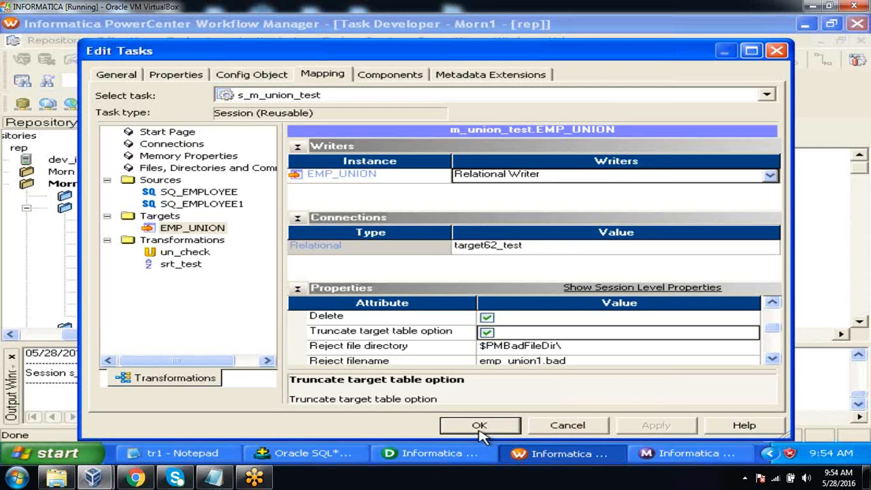
pyautogui.click(480, 425)
# Save the changed s_m_union_test session to the repository and close the output window
pyautogui.click(65, 42)
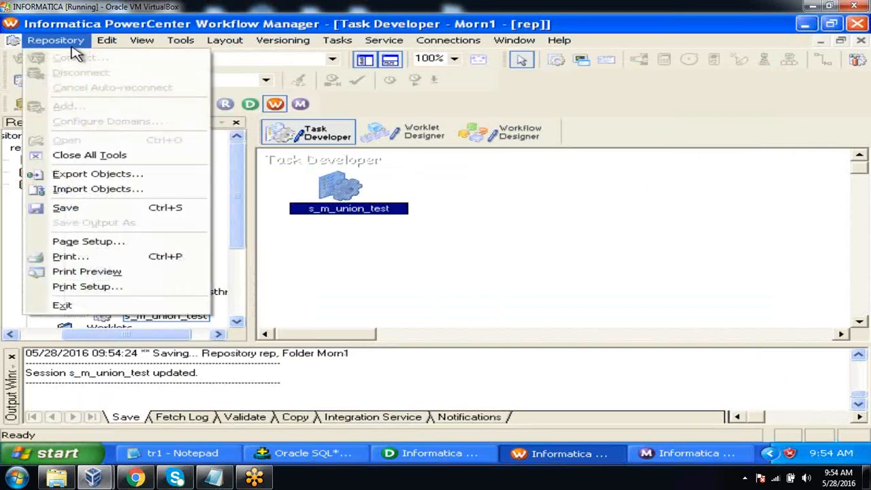
pyautogui.click(93, 216)
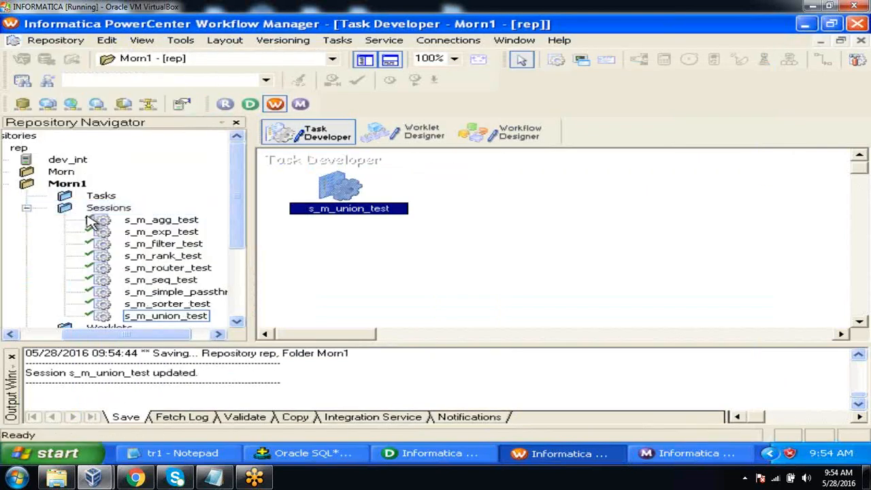
pyautogui.click(11, 356)
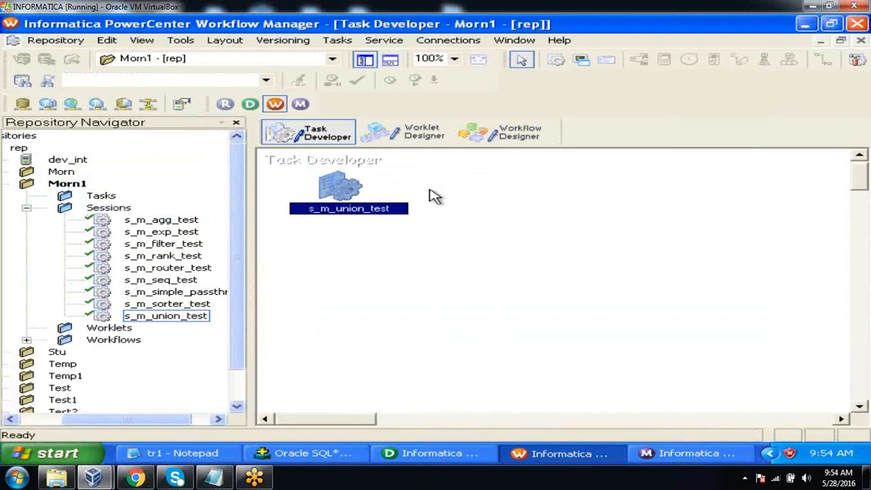
# Start the s_m_union_test task in Workflow Designer and check its target and source row statistics in Workflow Monitor
pyautogui.click(531, 130)
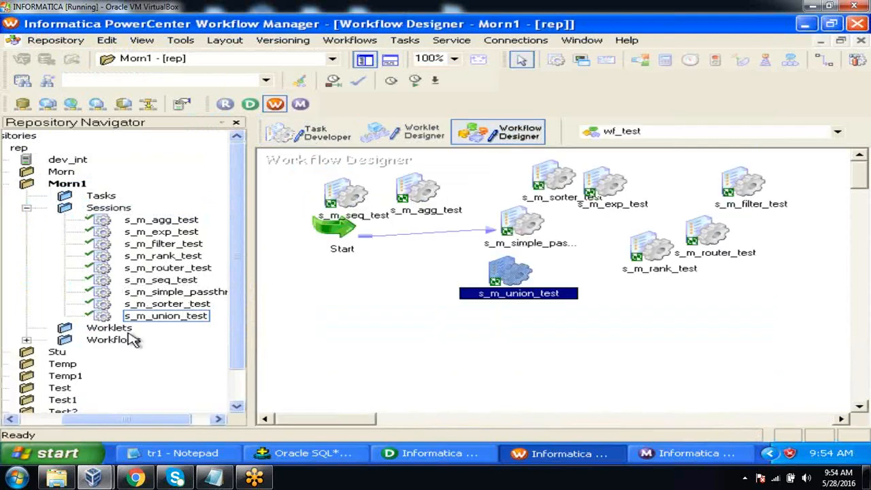
pyautogui.rightClick(514, 272)
pyautogui.click(585, 349)
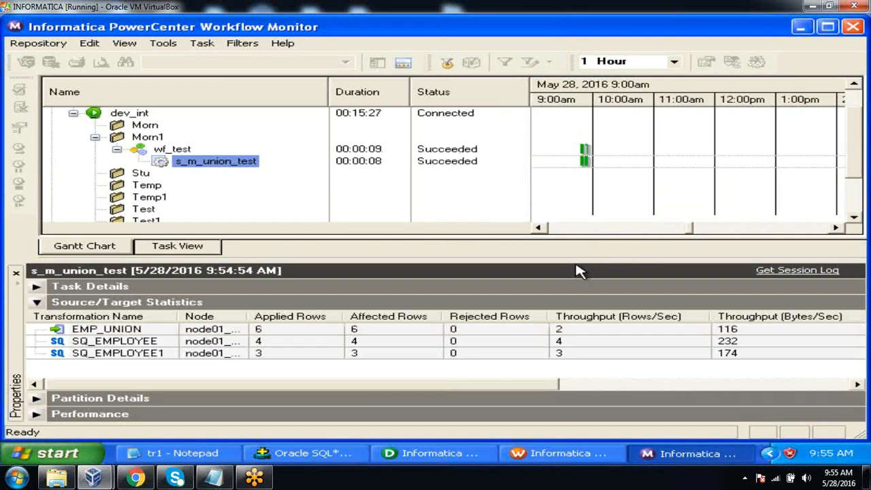
pyautogui.click(270, 332)
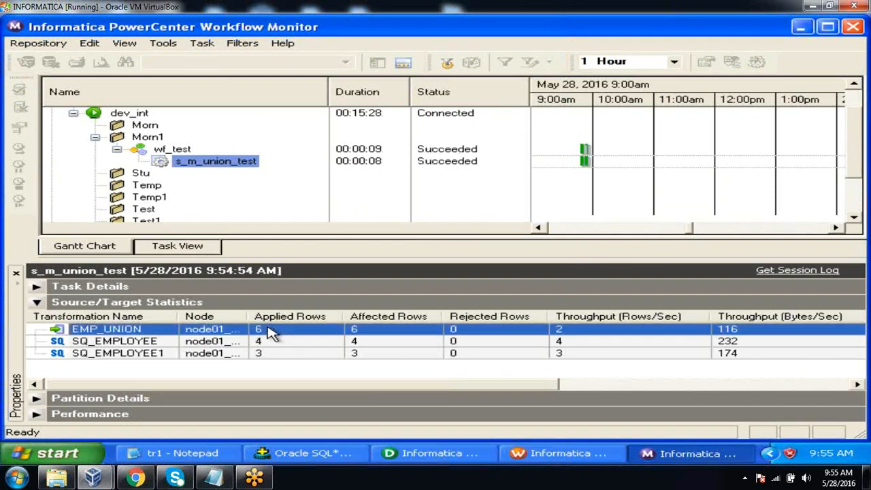
pyautogui.click(269, 344)
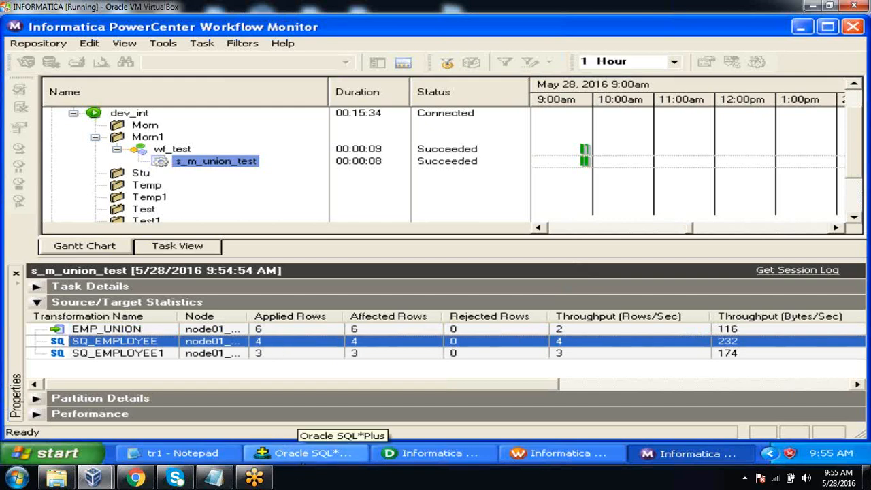
# Switch to Oracle SQL*Plus and query all rows of the emp_union table
pyautogui.click(303, 456)
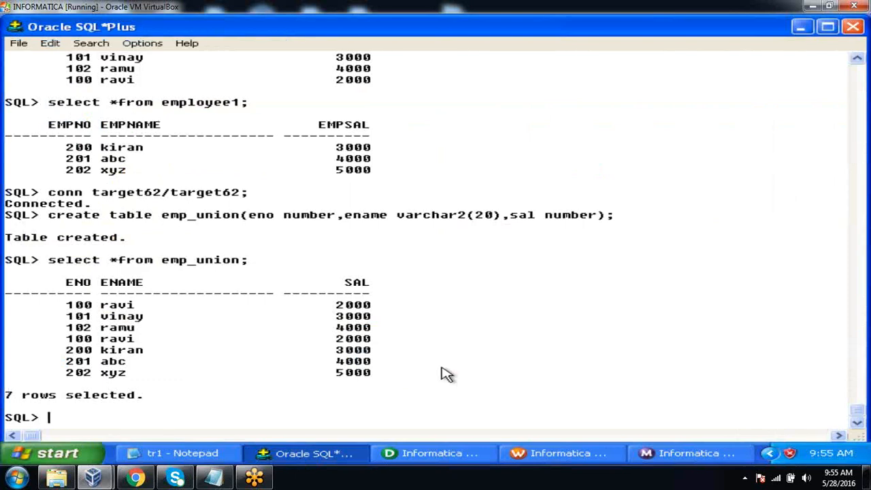
pyautogui.write('select *')
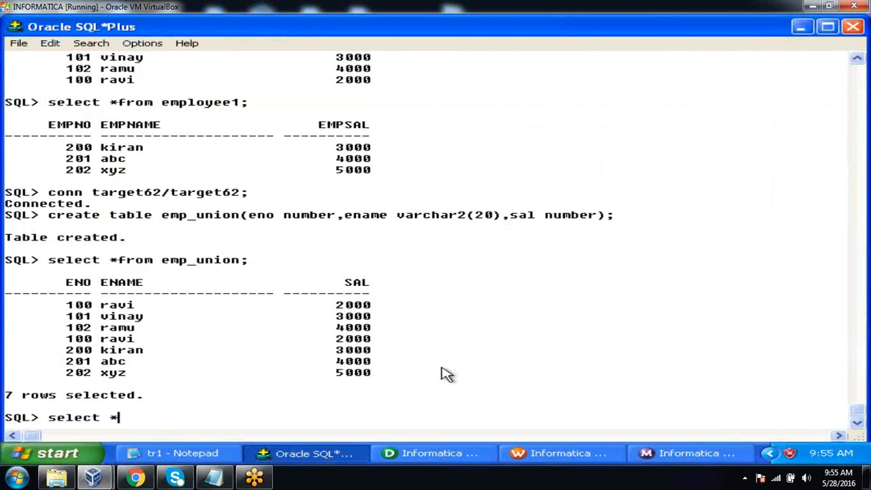
pyautogui.write('from emp_union;')
pyautogui.press('Return')
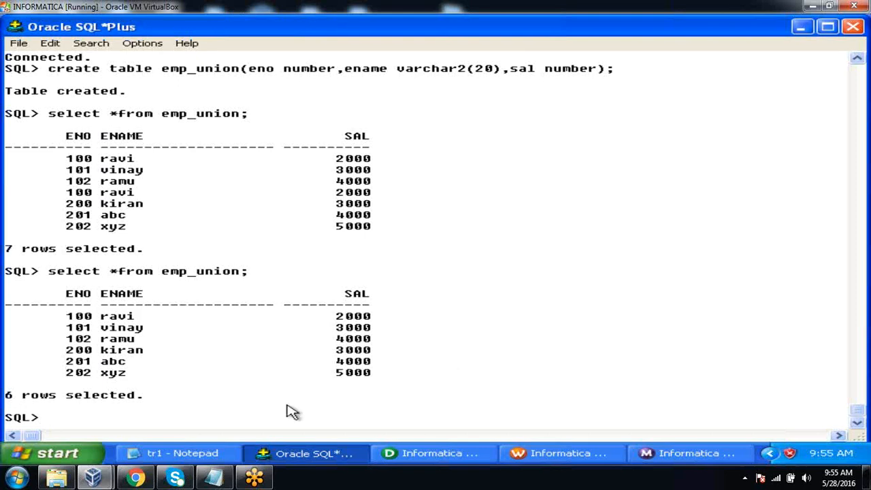
# Switch to the tr1 notes in Notepad and add a "Stored Procedure -->" line below Sequence Generator
pyautogui.click(211, 456)
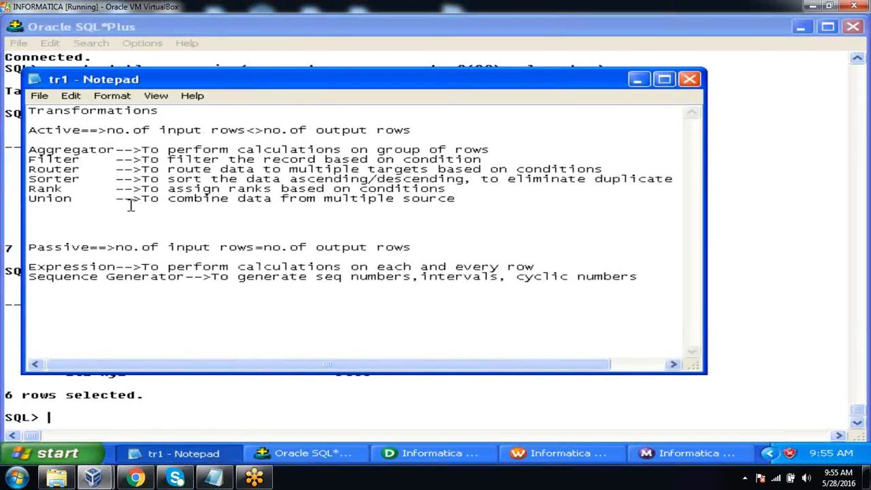
pyautogui.click(641, 282)
pyautogui.press('Return')
pyautogui.write('Stored Proc')
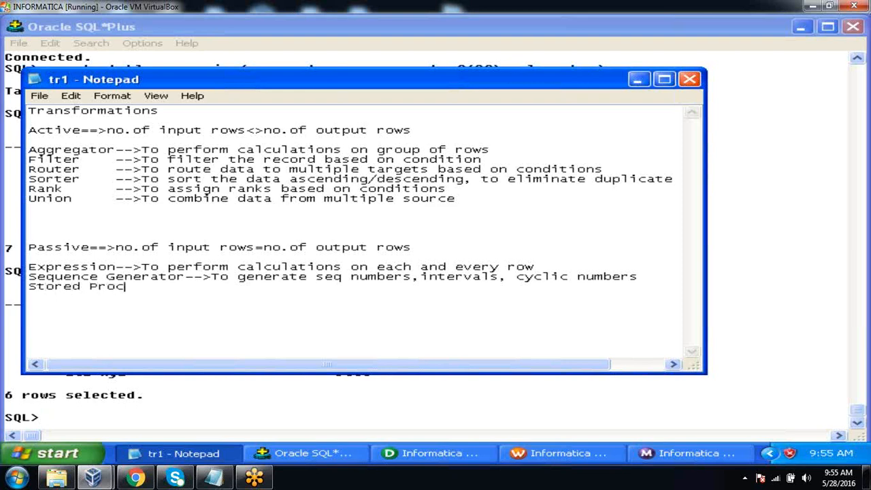
pyautogui.write('edure -->')
# Complete the Stored Procedure line with the description "To call a pl/sql procedure"
pyautogui.write('To c')
pyautogui.press('BackSpace')
pyautogui.write('a call')
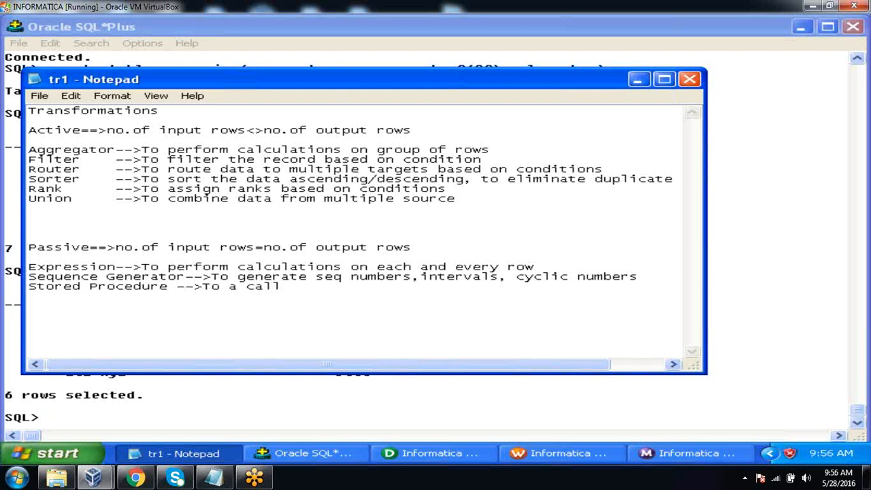
pyautogui.press('BackSpace')
pyautogui.press('BackSpace')
pyautogui.press('BackSpace')
pyautogui.press('BackSpace')
pyautogui.press('BackSpace')
pyautogui.press('BackSpace')
pyautogui.write('call a pl/s')
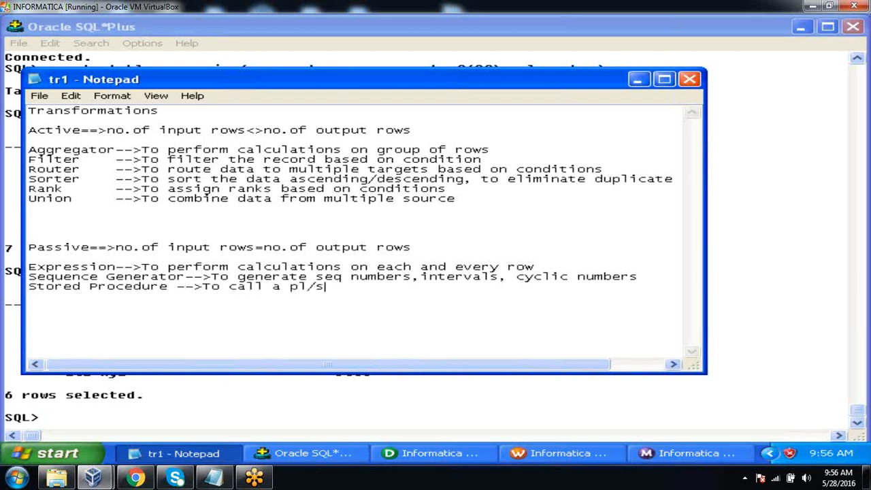
pyautogui.write('ql procedure')
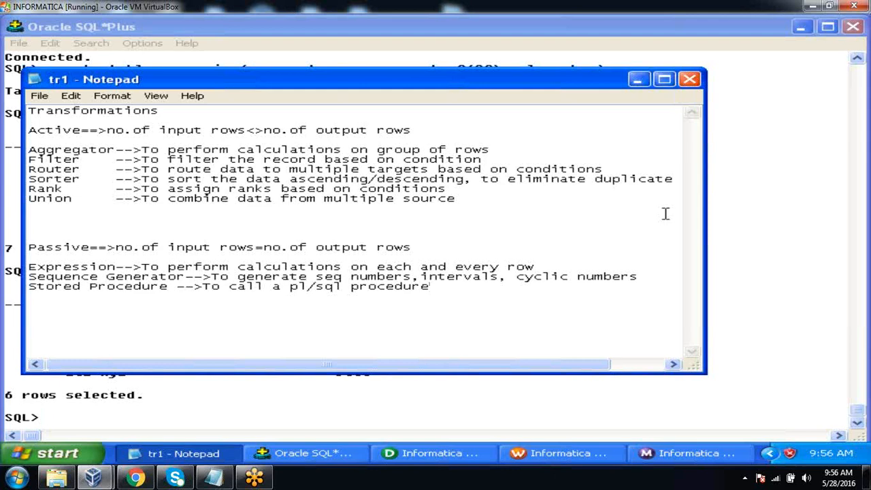
# In Oracle SQL*Plus, connect to the source account with its user name and password, checking the source name in Designer's Repository Navigator
pyautogui.click(809, 284)
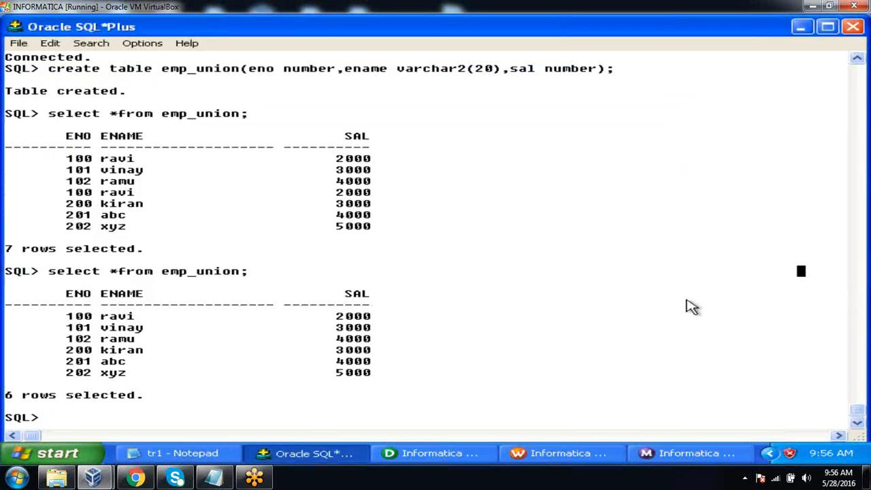
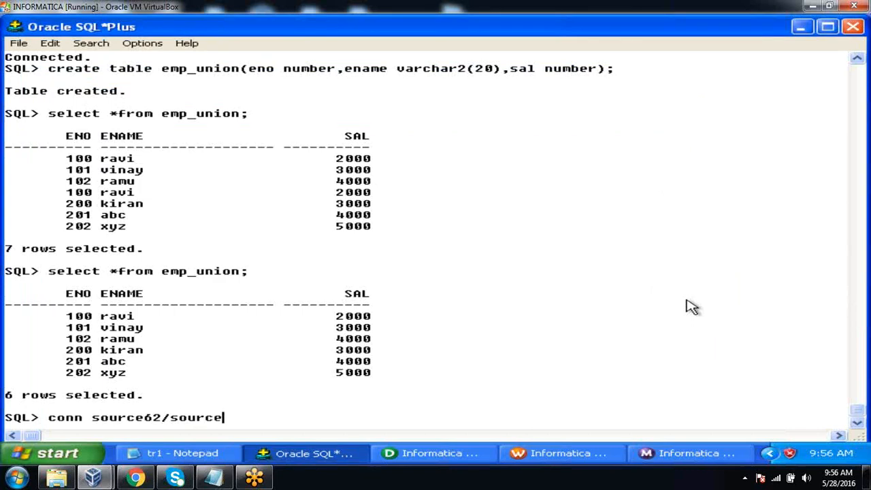
pyautogui.click(439, 454)
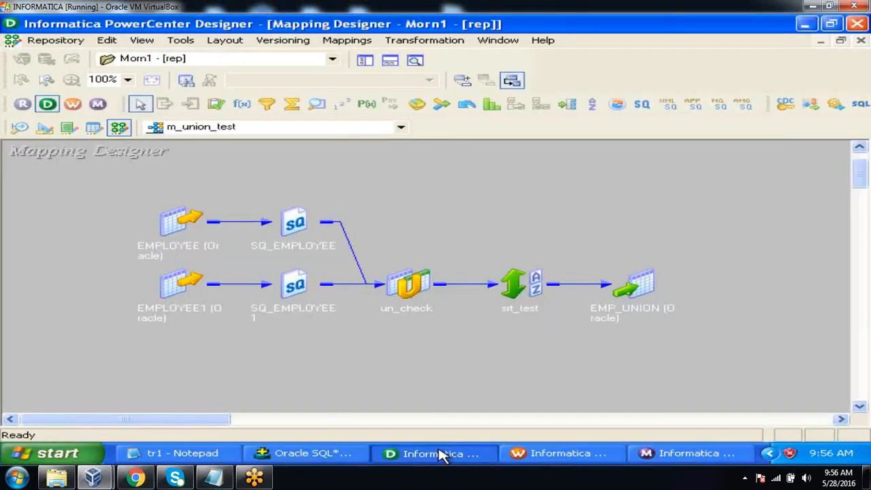
pyautogui.click(366, 61)
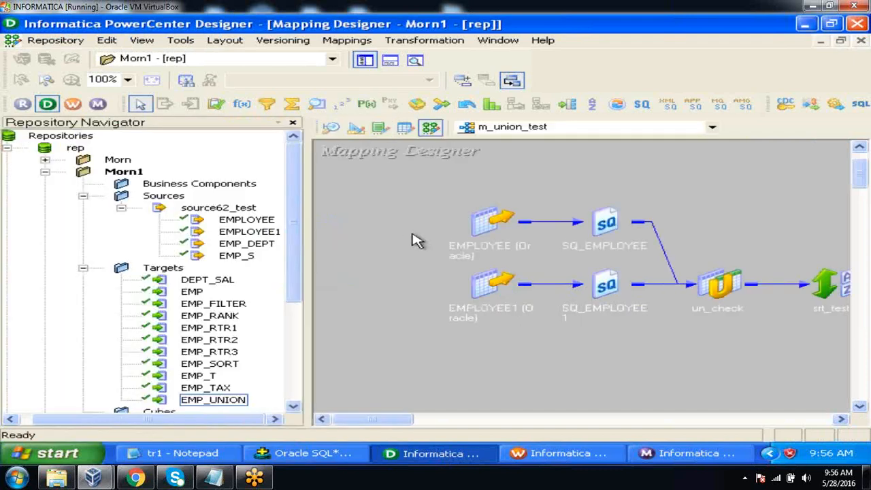
pyautogui.hotkey('alt', 'Tab')
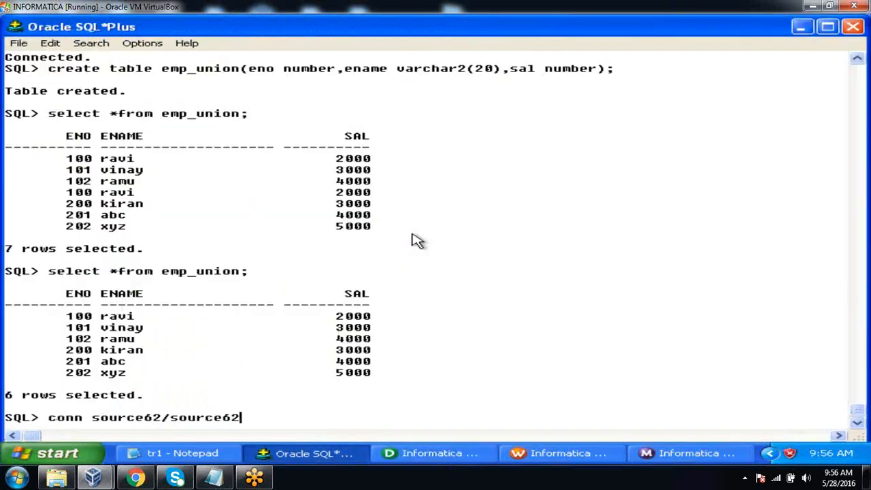
pyautogui.write(';')
pyautogui.press('Return')
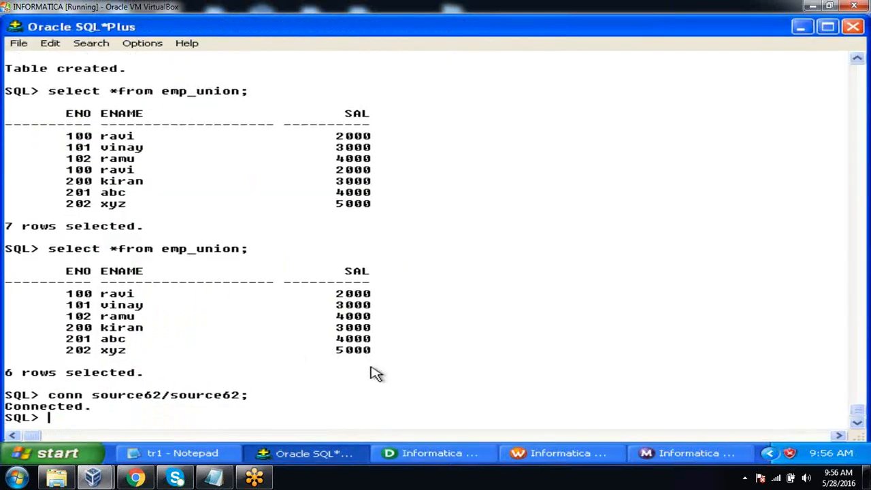
# List the tables of the source schema by querying all rows of tab
pyautogui.write('select *')
pyautogui.write('e')
pyautogui.press('BackSpace')
pyautogui.press('BackSpace')
pyautogui.write('f r')
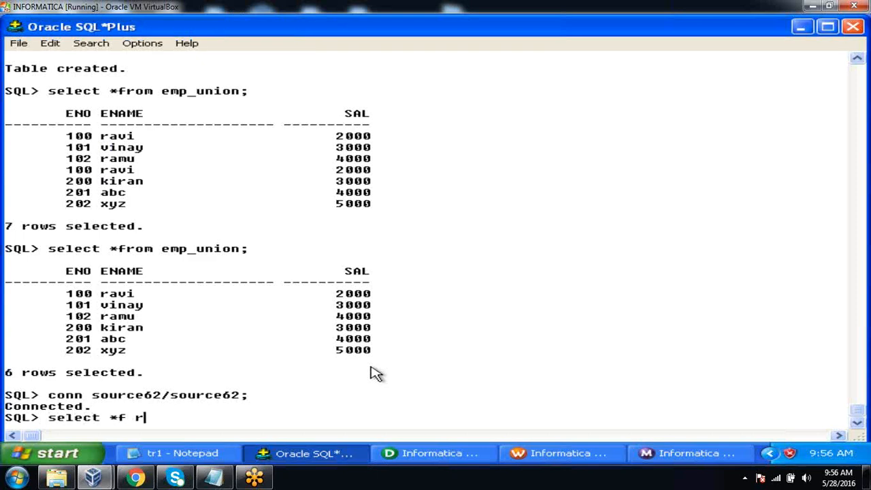
pyautogui.press('BackSpace')
pyautogui.press('BackSpace')
pyautogui.write('rom tab;')
pyautogui.press('Return')
# Query all rows of the employee table
pyautogui.write('sel')
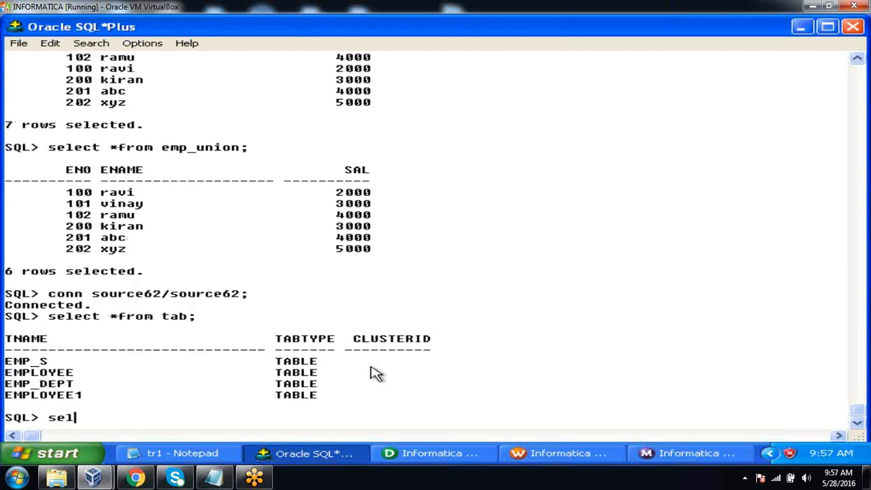
pyautogui.write('ect *from employee;')
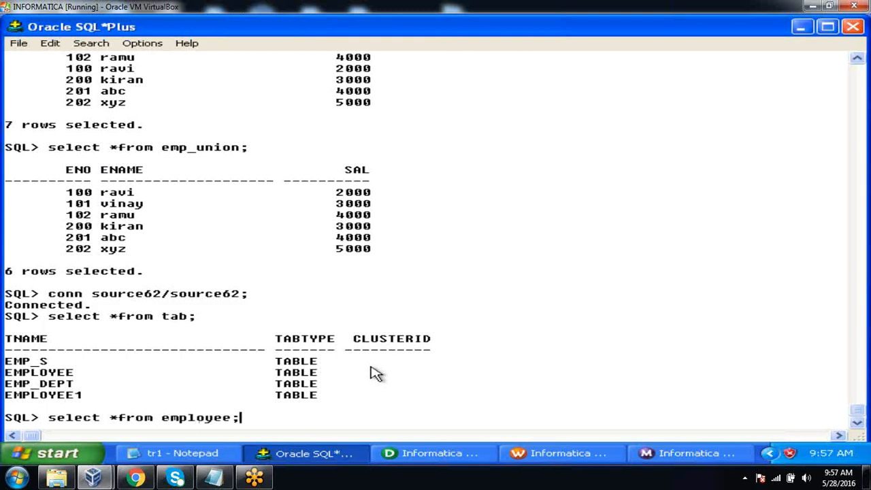
pyautogui.press('Return')
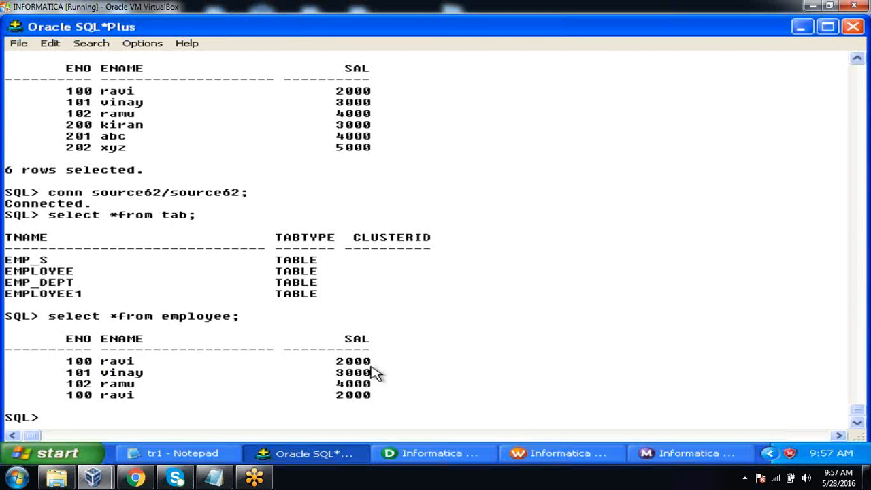
# Begin a "create or replace procedure" statement for a procedure named emp_tax_cal
pyautogui.write('create or rep')
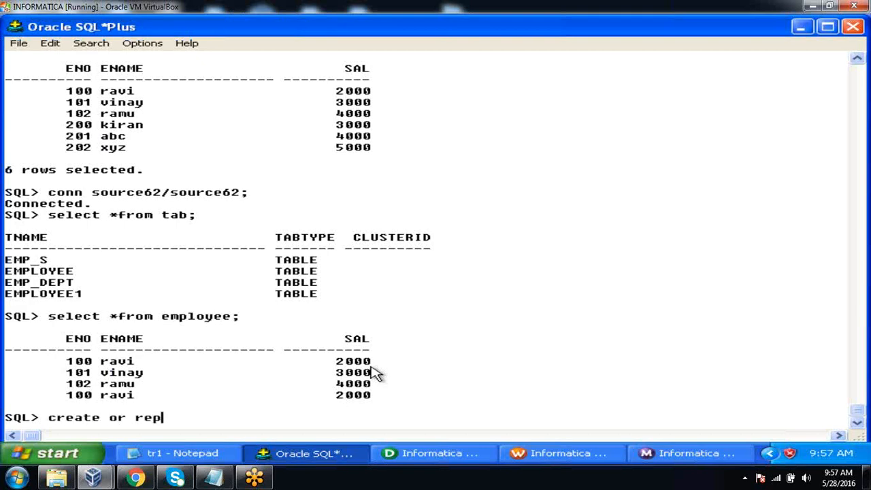
pyautogui.write('lace proce')
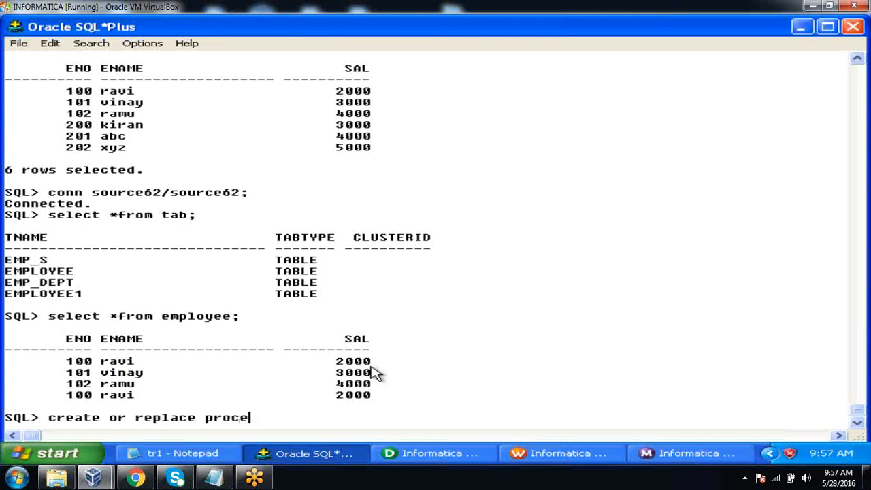
pyautogui.write('dure emp_tax')
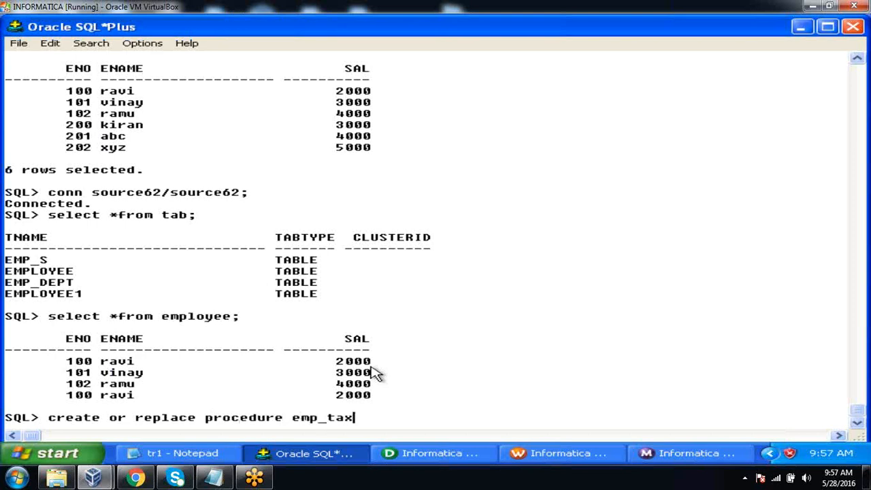
pyautogui.write('_cal(sal in numb')
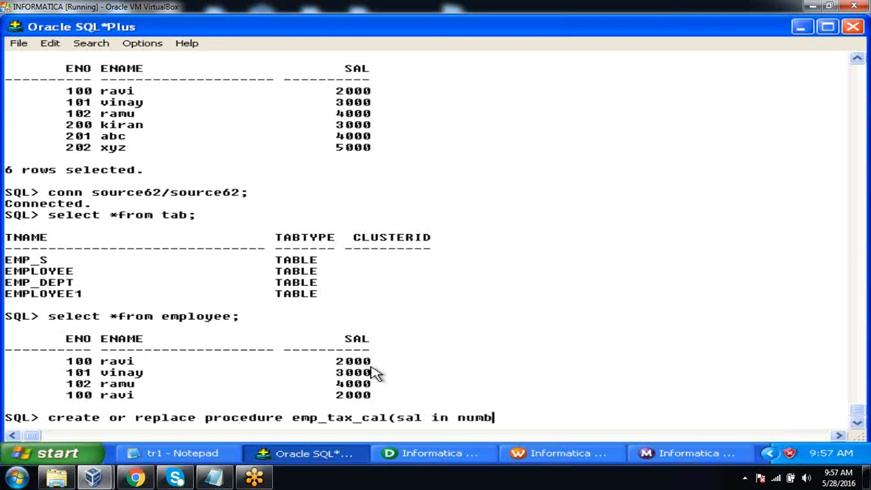
pyautogui.write('er, tax out')
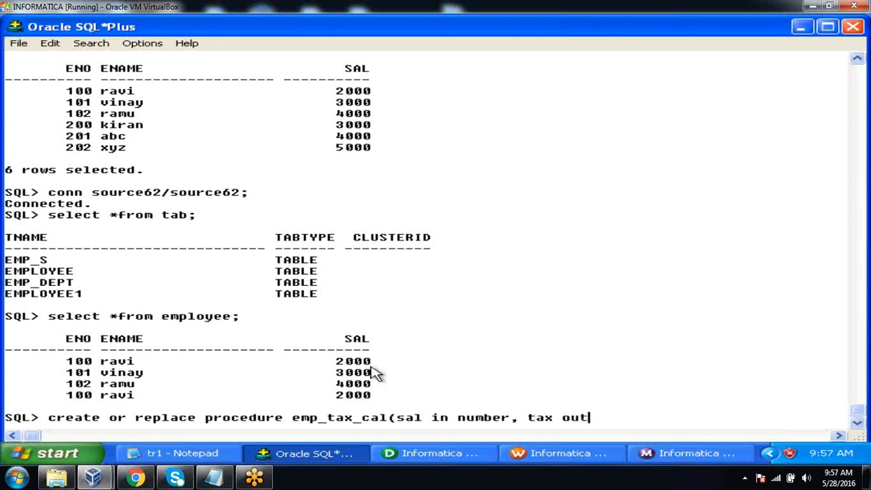
pyautogui.write(' number) is')
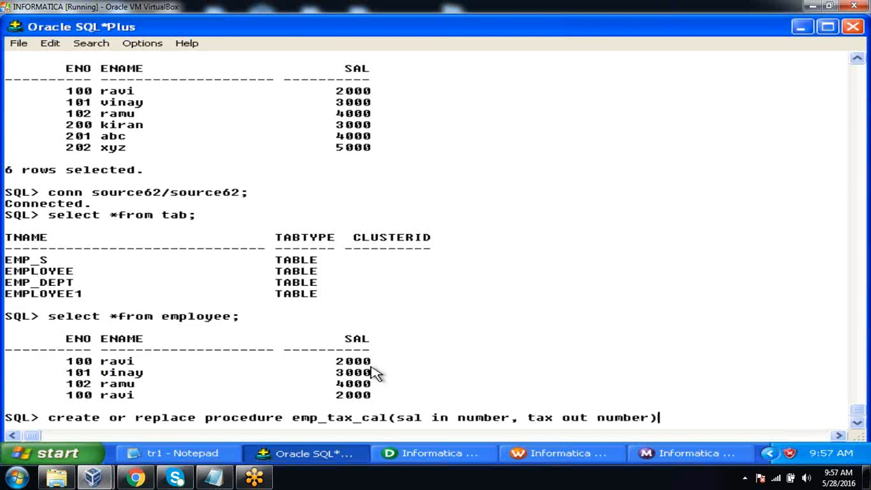
# Declare the parameters "sal in number, tax out number", finish the header with "is" and open the body with "begin"
pyautogui.press('Return')
pyautogui.write('begin')
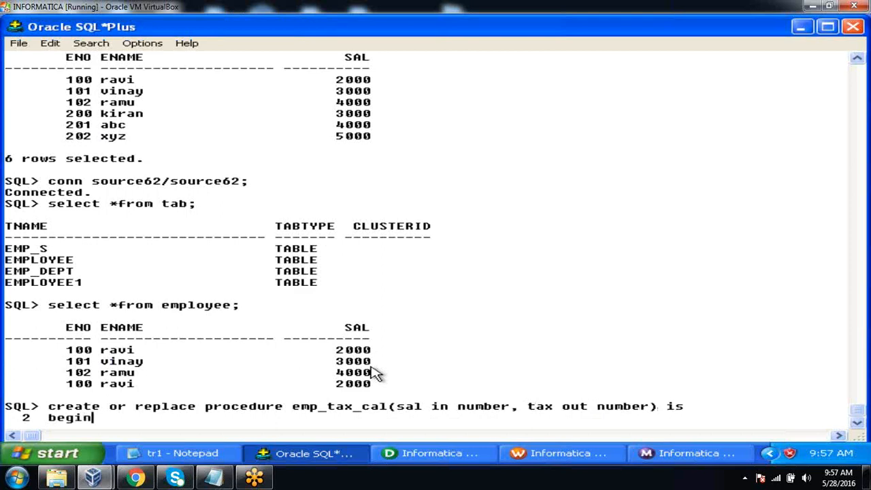
pyautogui.press('Return')
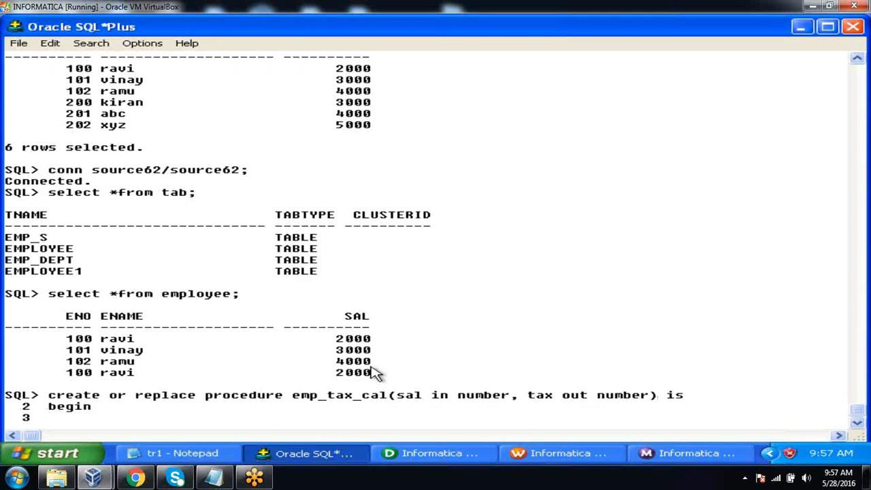
# Add the calculation "tax:=sal*2/100;" to the body of emp_tax_cal
pyautogui.write('tax:')
pyautogui.write('=sal')
pyautogui.write('*2/')
pyautogui.write('1')
pyautogui.press('BackSpace')
pyautogui.write('2/1')
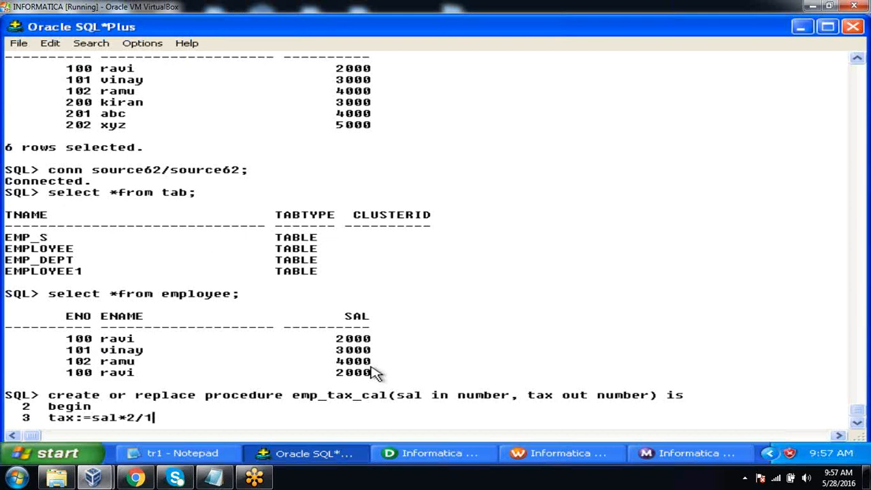
pyautogui.write('00;')
pyautogui.press('Return')
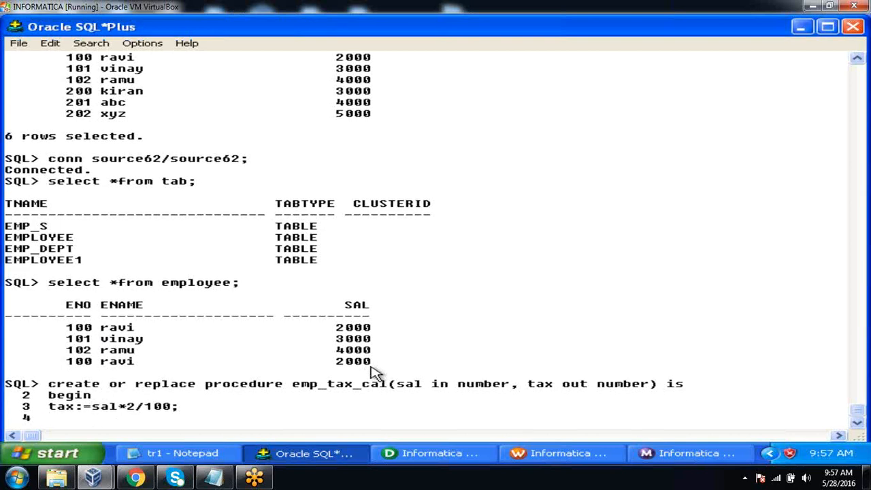
# Close the block with "end;" and execute the statement to create the emp_tax_cal procedure
pyautogui.write('end;')
pyautogui.press('Return')
pyautogui.write('/')
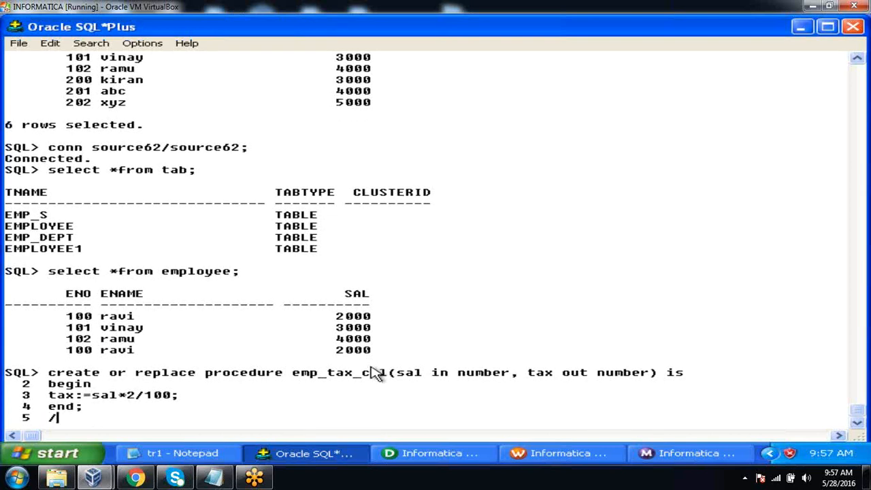
pyautogui.press('Return')
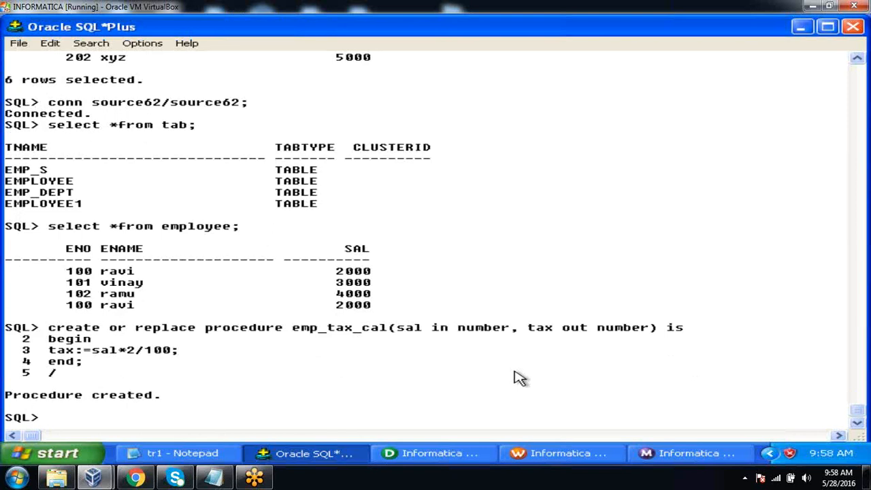
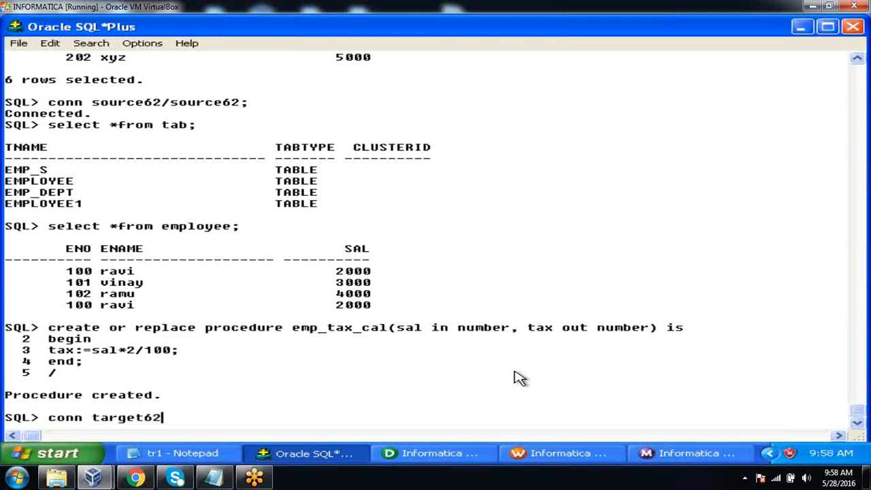
pyautogui.press('Return')
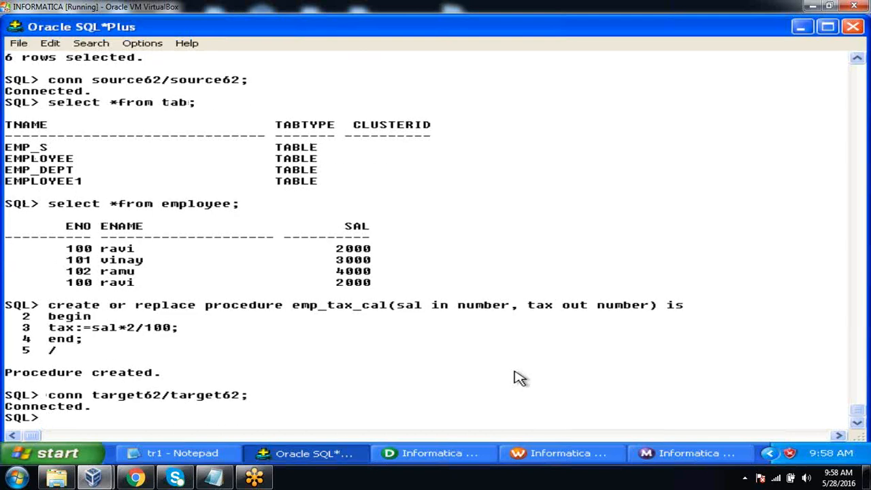
# Begin a "create table" statement for a table named emp_sp, with "eno number" as its first column
pyautogui.write('create tb')
pyautogui.press('BackSpace')
pyautogui.write('a')
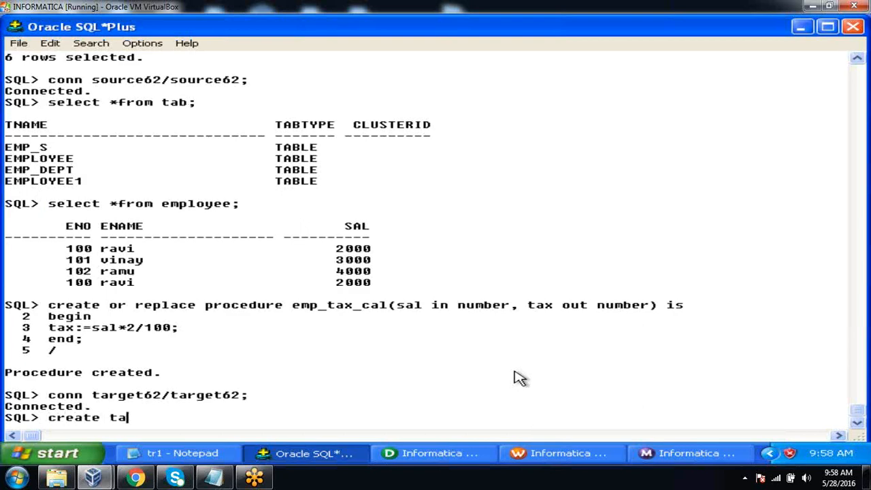
pyautogui.write('ble emp_sp')
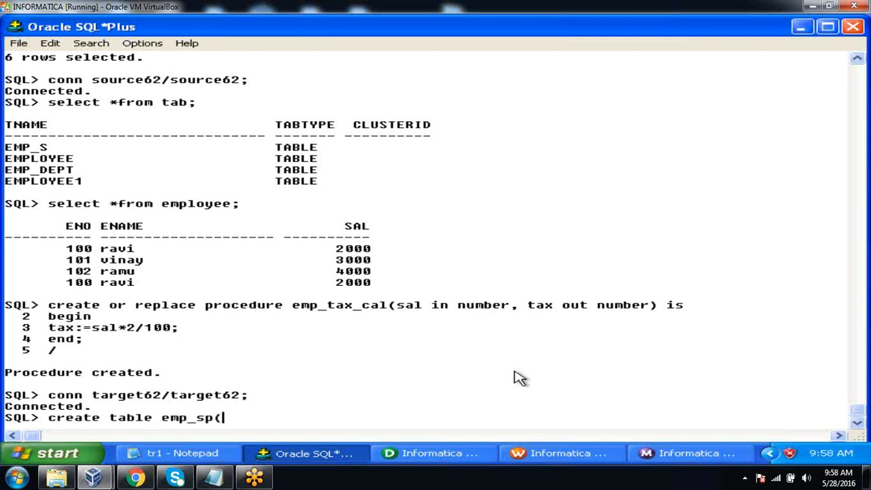
pyautogui.write('(eno numbere')
pyautogui.press('BackSpace')
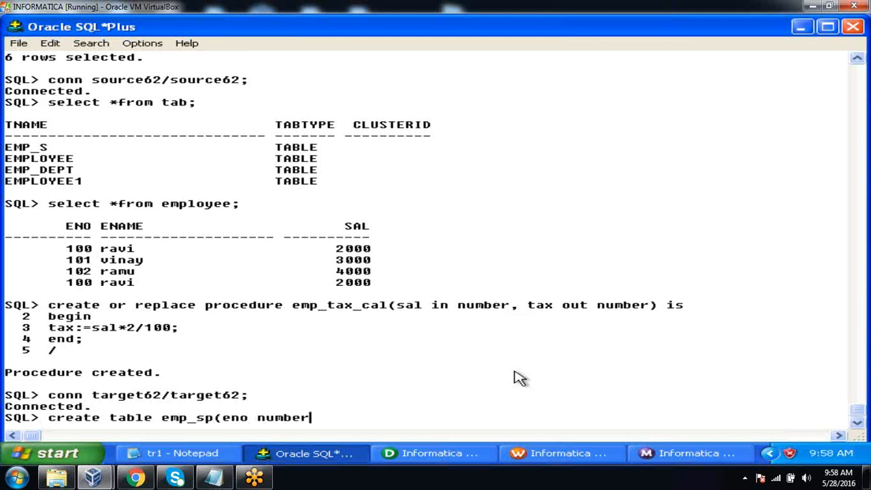
# Add the columns "ename varchar2(20)", "sal number" and "tax number", and execute the statement to create emp_sp
pyautogui.write(',ename varchar2')
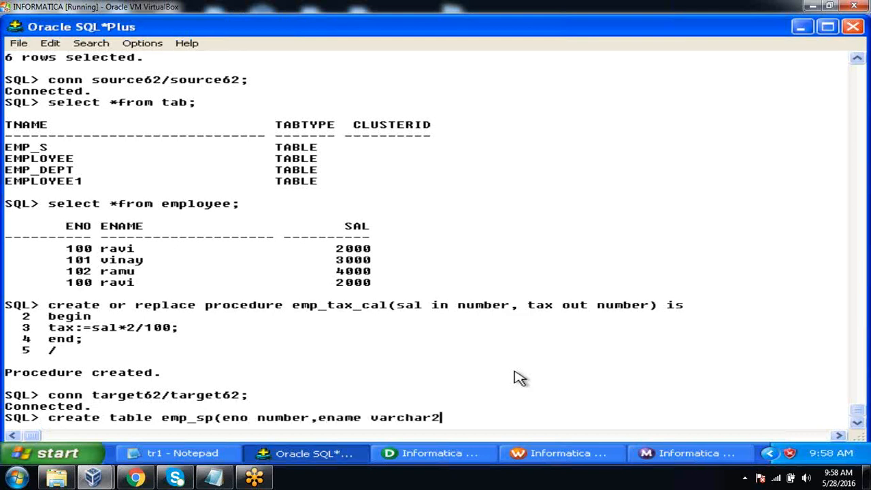
pyautogui.write('(20),sal')
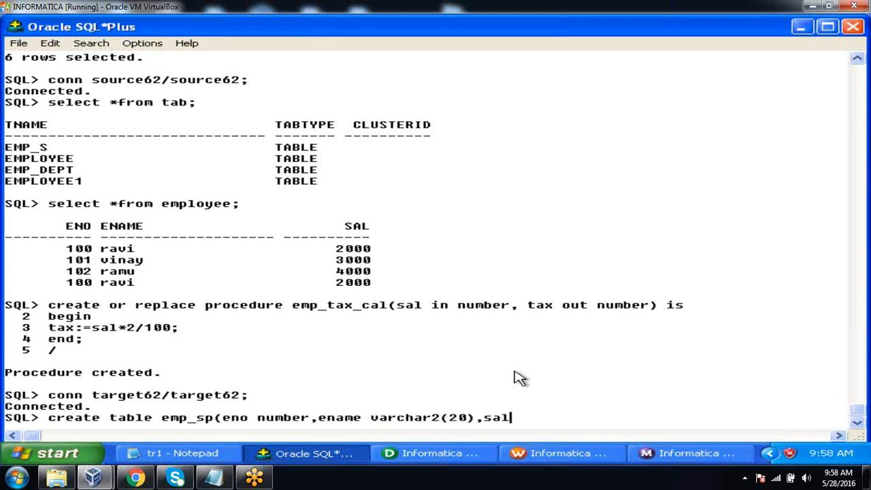
pyautogui.write(' number, tax numb')
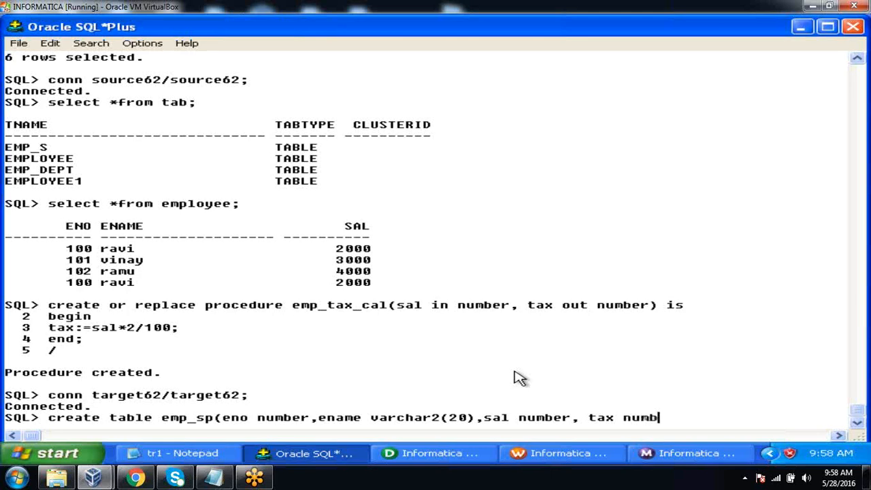
pyautogui.write('er);')
pyautogui.press('Return')
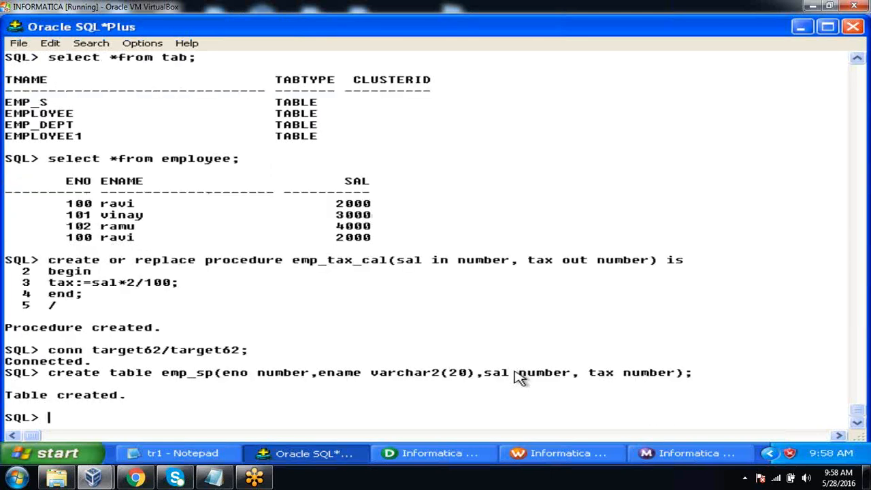
pyautogui.moveTo(592, 374); pyautogui.dragTo(683, 375)
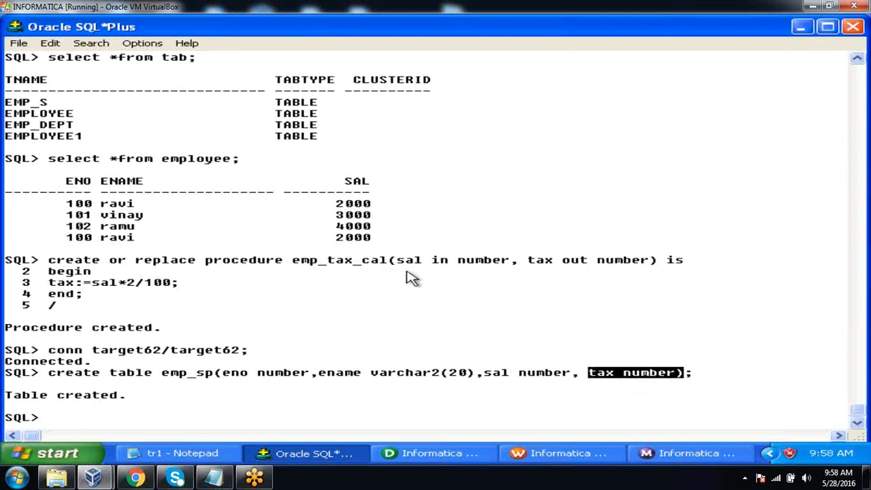
pyautogui.click(322, 332)
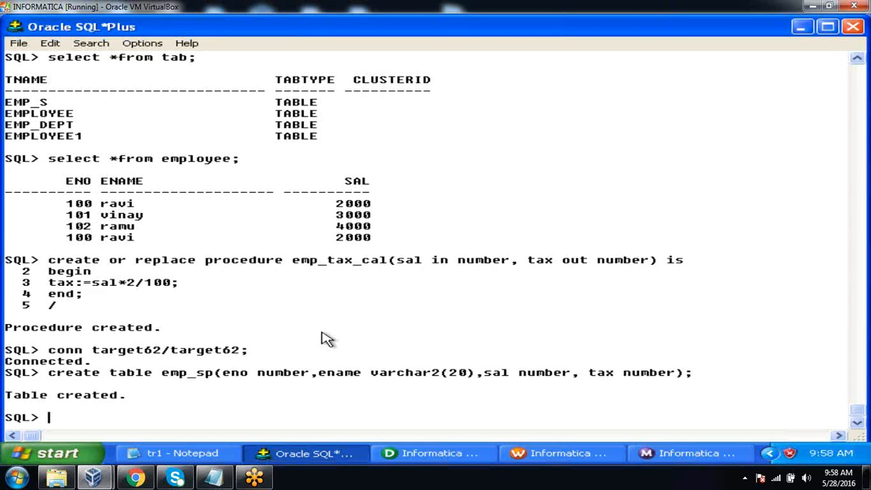
# Switch to Informatica PowerCenter Designer, open the Target Designer and clear everything from its workspace
pyautogui.click(409, 453)
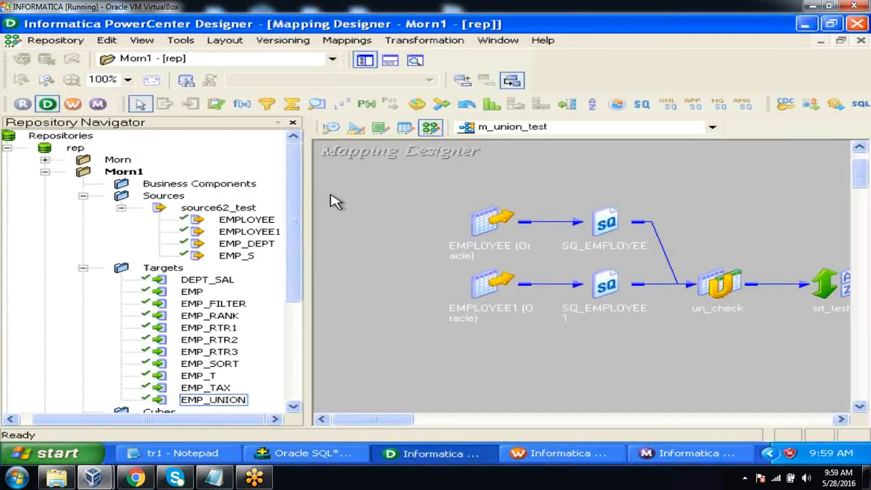
pyautogui.click(252, 222)
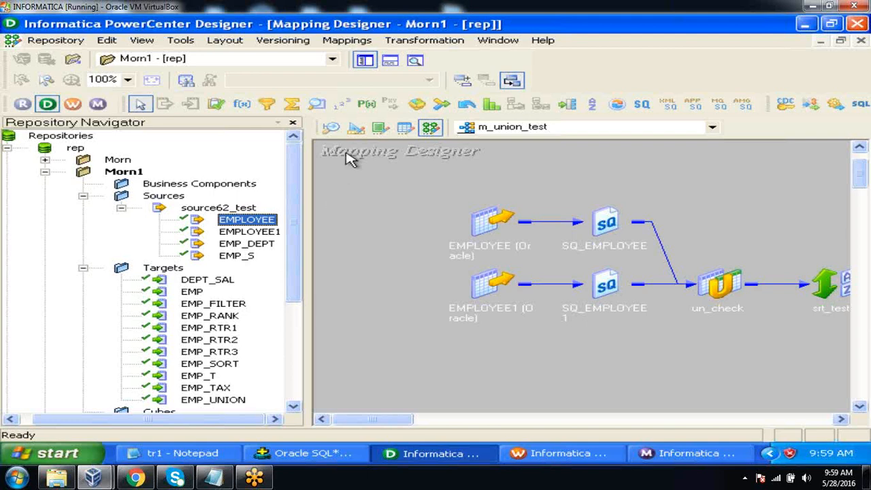
pyautogui.click(357, 129)
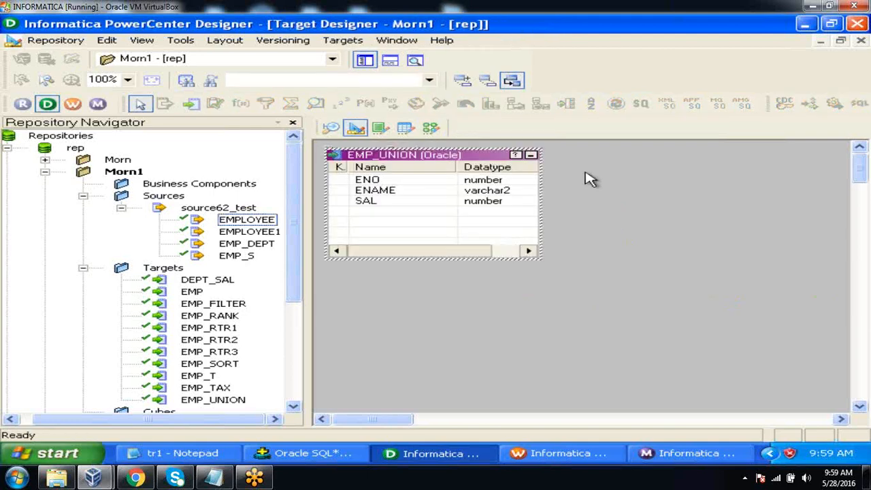
pyautogui.rightClick(615, 151)
pyautogui.click(632, 170)
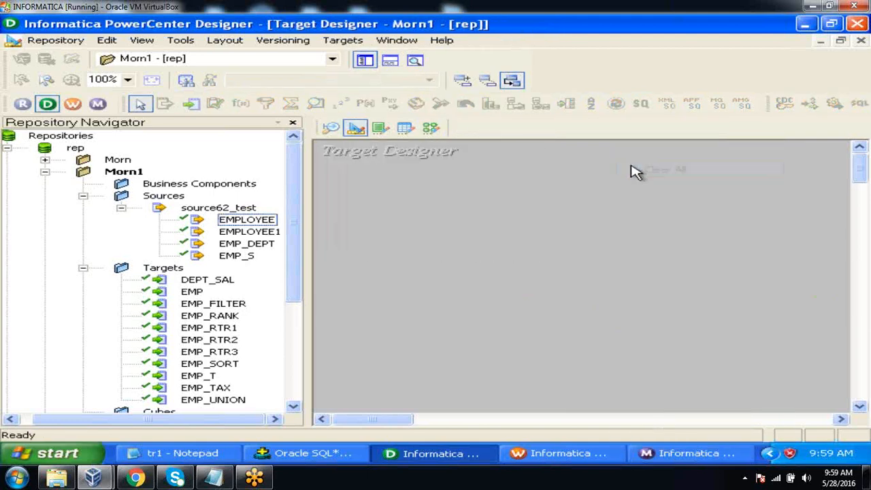
pyautogui.click(353, 46)
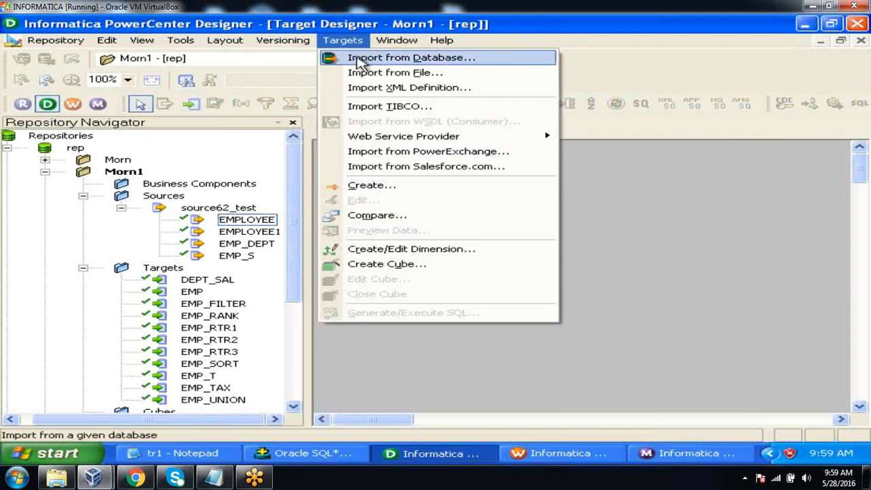
pyautogui.click(359, 59)
pyautogui.click(525, 176)
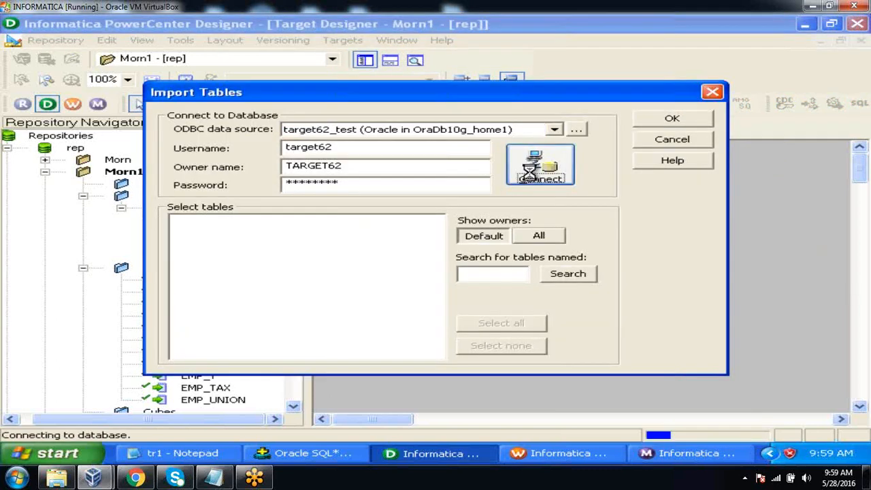
pyautogui.click(177, 222)
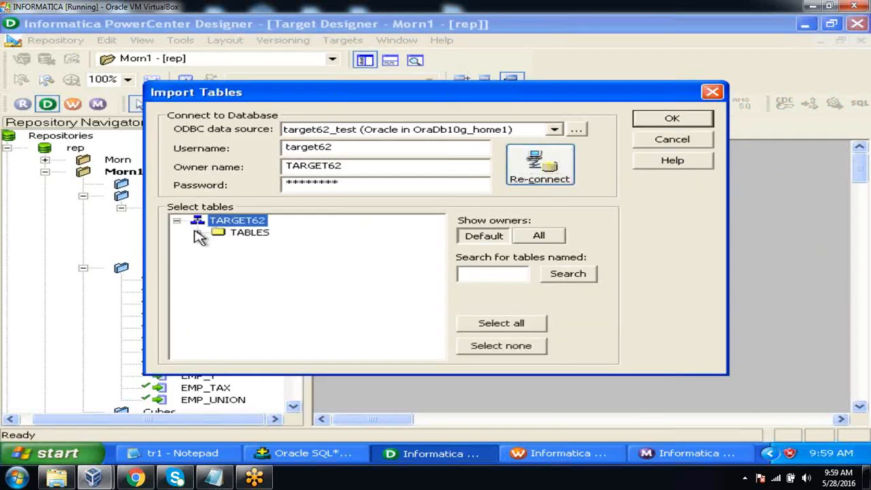
pyautogui.click(195, 233)
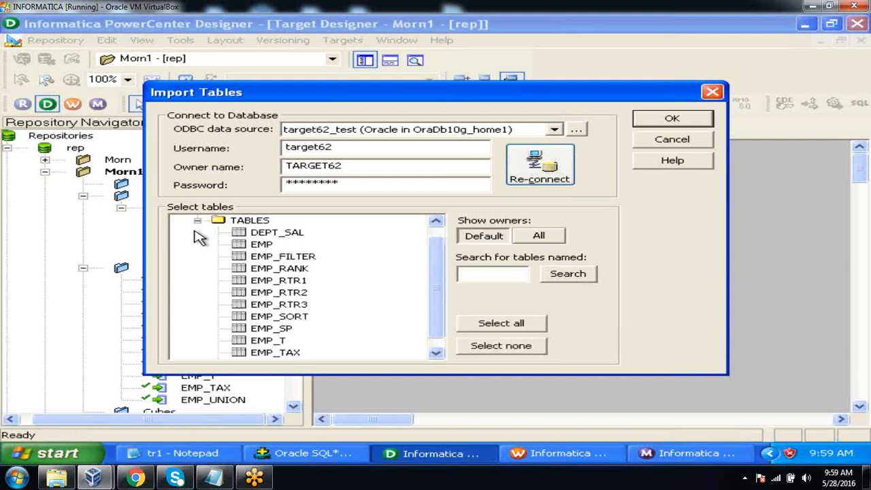
pyautogui.click(285, 328)
pyautogui.click(686, 120)
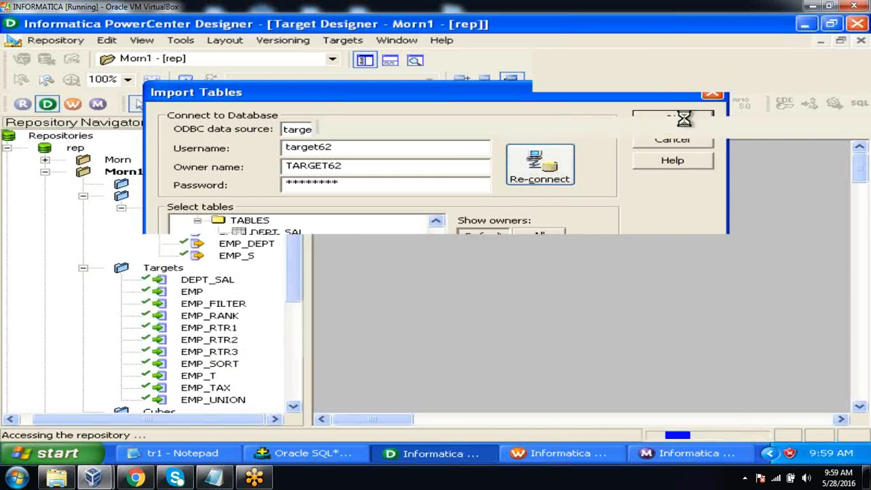
# Save the repository with the EMP_SP target and close the save output log
pyautogui.click(57, 41)
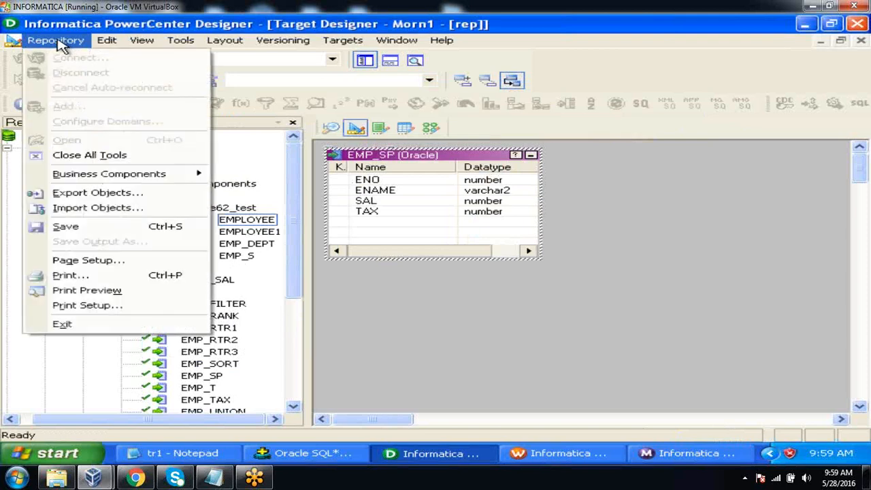
pyautogui.click(87, 228)
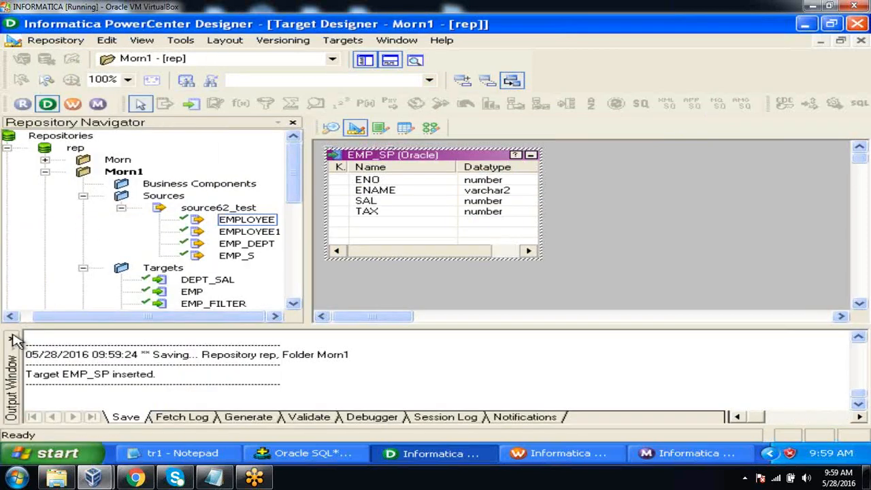
pyautogui.click(15, 344)
pyautogui.click(355, 379)
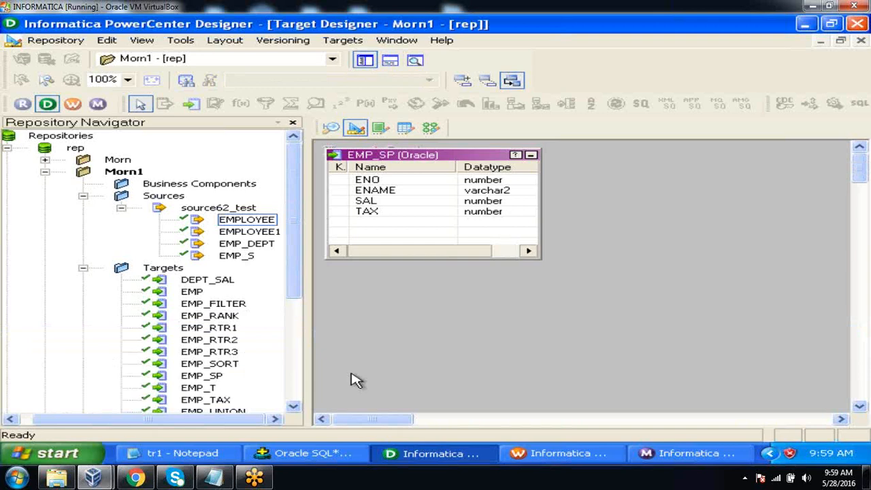
# Create a new mapping named m_sp_conn_test in the Mapping Designer
pyautogui.click(430, 129)
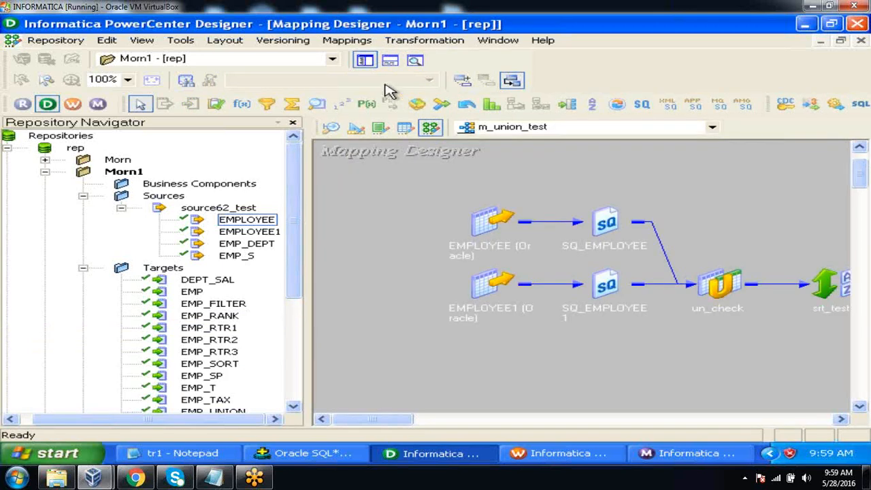
pyautogui.click(348, 42)
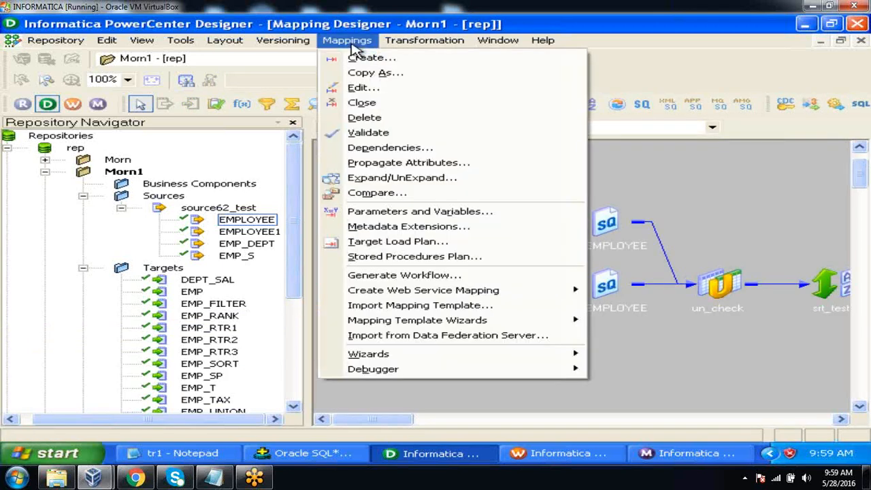
pyautogui.click(354, 58)
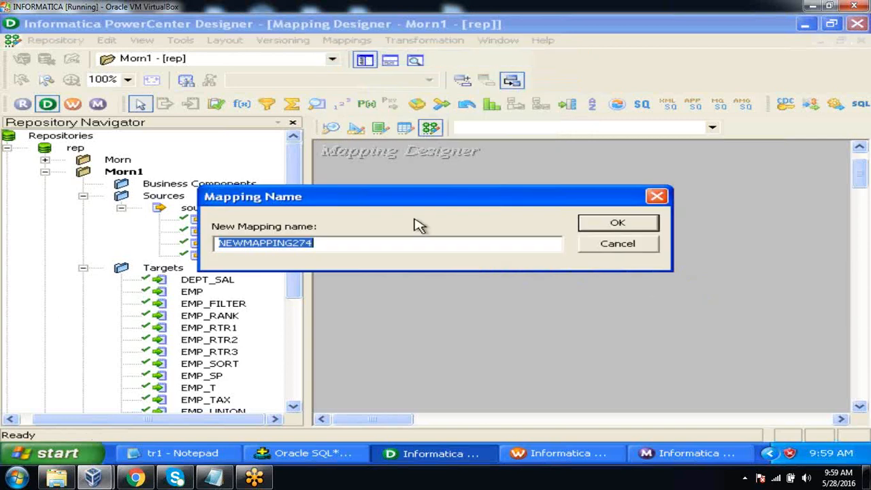
pyautogui.write('m_sp_')
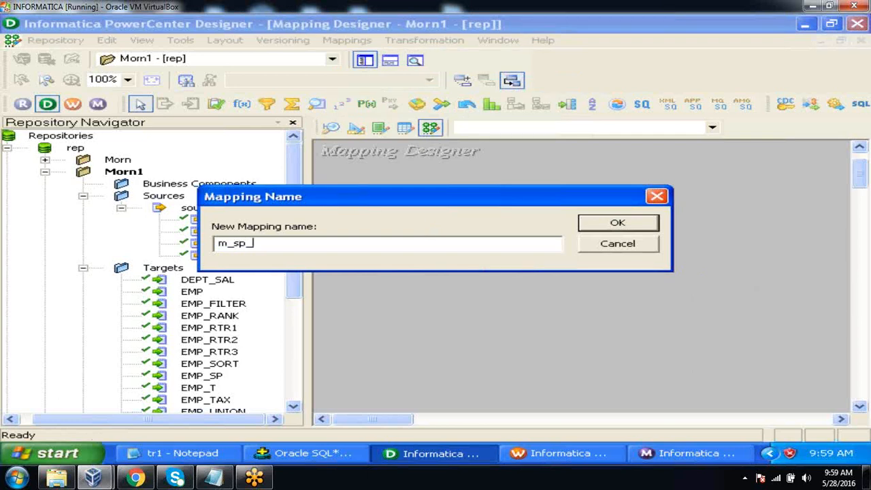
pyautogui.write('conn_test')
pyautogui.click(622, 227)
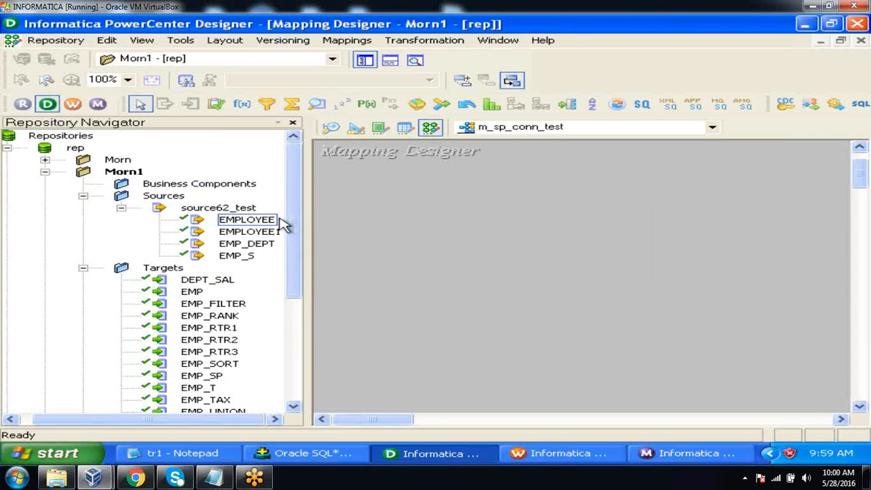
# Add the EMPLOYEE source and the EMP_SP target to the m_sp_conn_test mapping
pyautogui.click(240, 223)
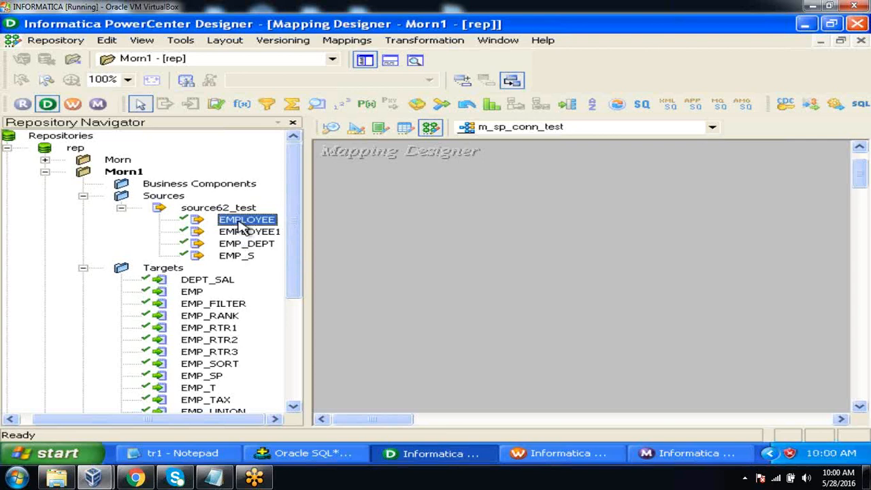
pyautogui.moveTo(239, 224); pyautogui.dragTo(404, 213)
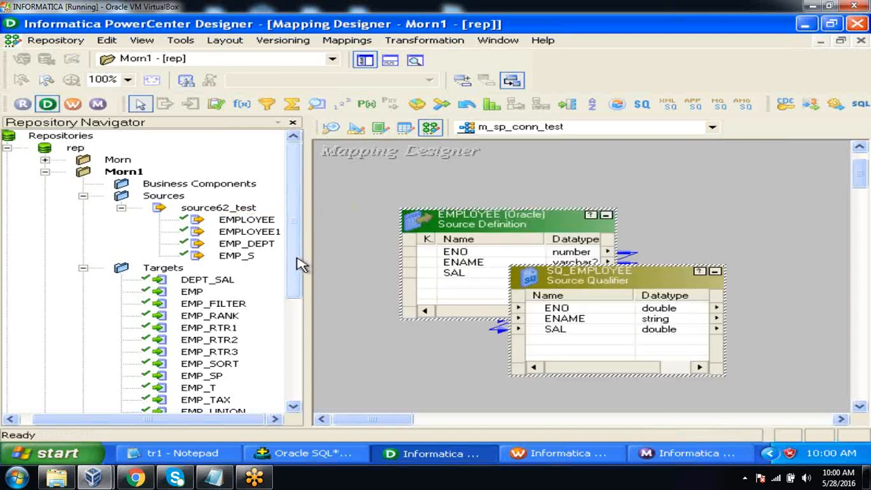
pyautogui.moveTo(298, 259); pyautogui.dragTo(301, 283)
pyautogui.click(211, 331)
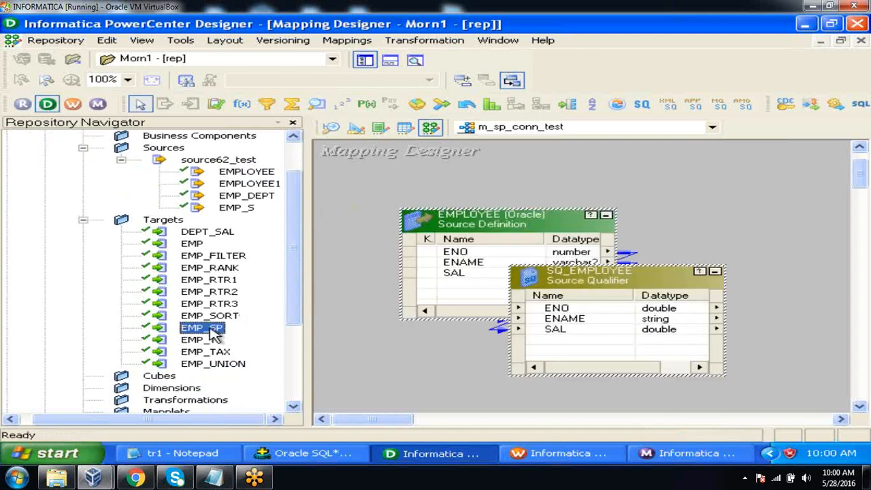
pyautogui.moveTo(213, 333); pyautogui.dragTo(758, 218)
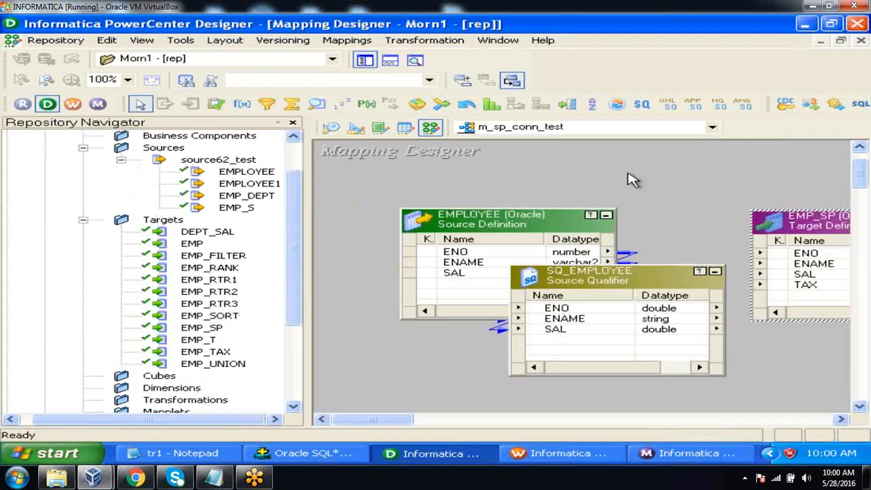
# Hide the repository navigator, iconize the EMPLOYEE source, and spread SQ_EMPLOYEE and EMP_SP apart to leave space between them
pyautogui.click(365, 60)
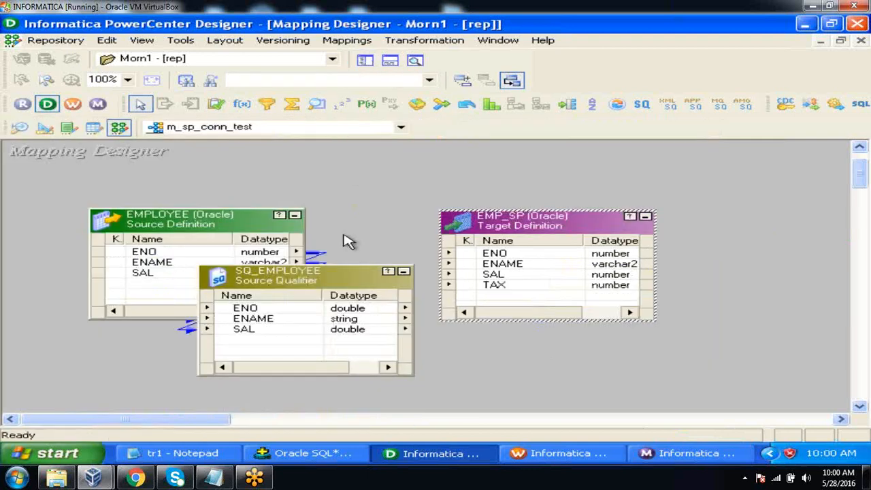
pyautogui.click(295, 215)
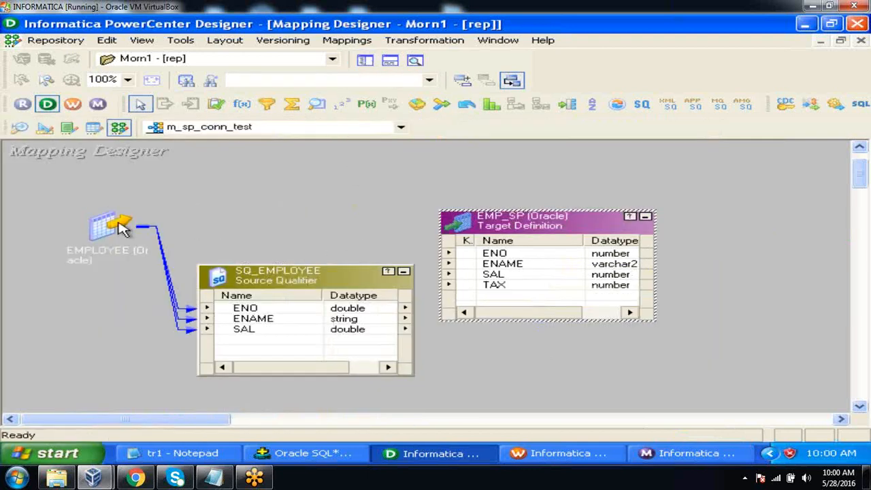
pyautogui.moveTo(113, 228); pyautogui.dragTo(73, 218)
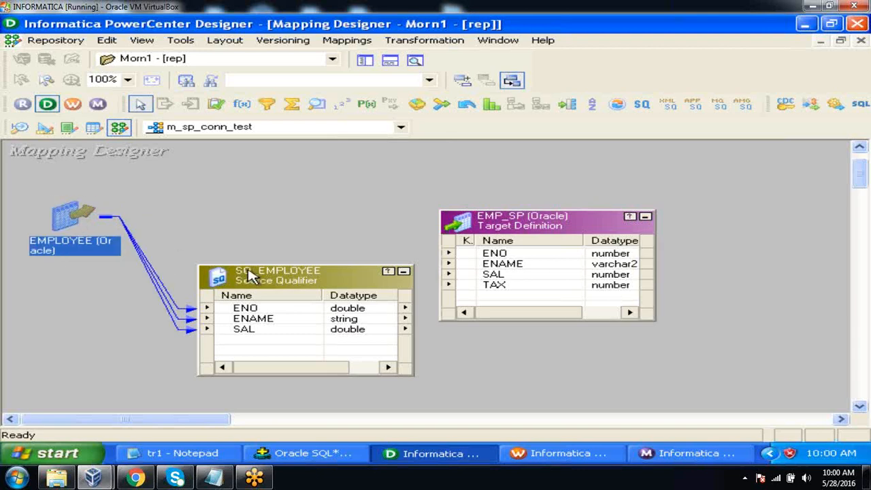
pyautogui.moveTo(243, 274); pyautogui.dragTo(192, 279)
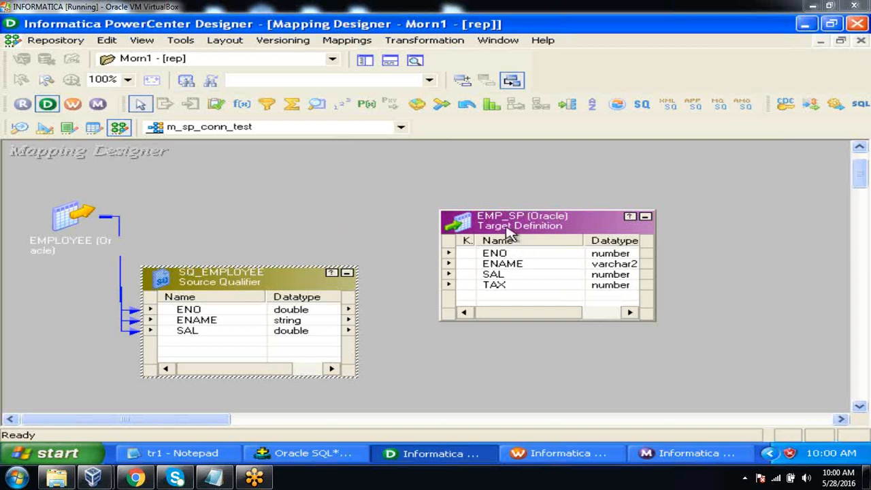
pyautogui.moveTo(507, 228); pyautogui.dragTo(713, 253)
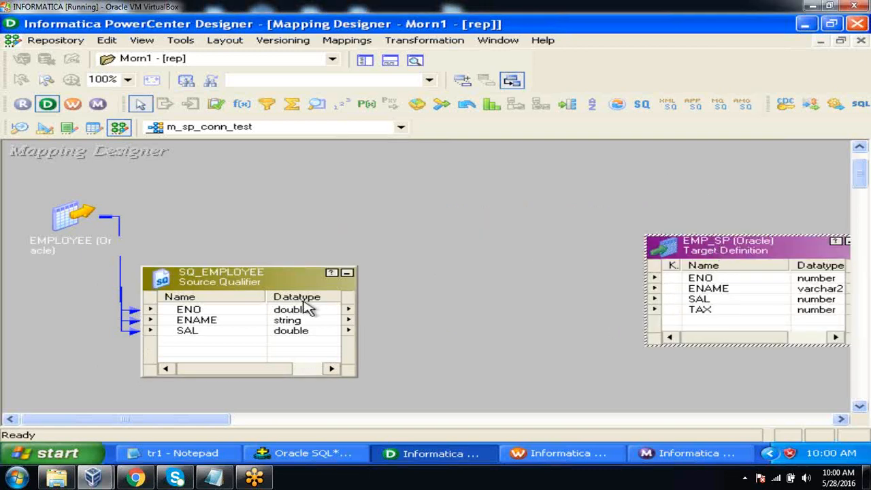
# Create a Stored Procedure transformation named sp_check in the m_sp_conn_test mapping
pyautogui.click(439, 48)
pyautogui.click(439, 78)
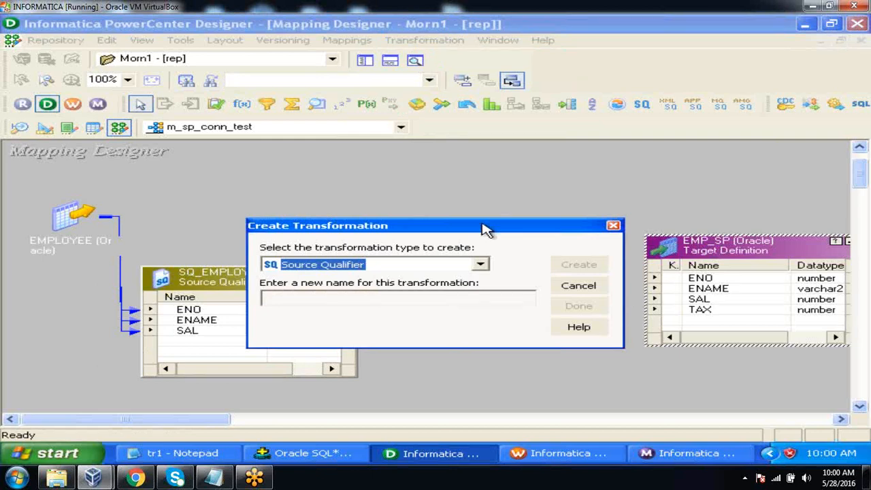
pyautogui.click(480, 265)
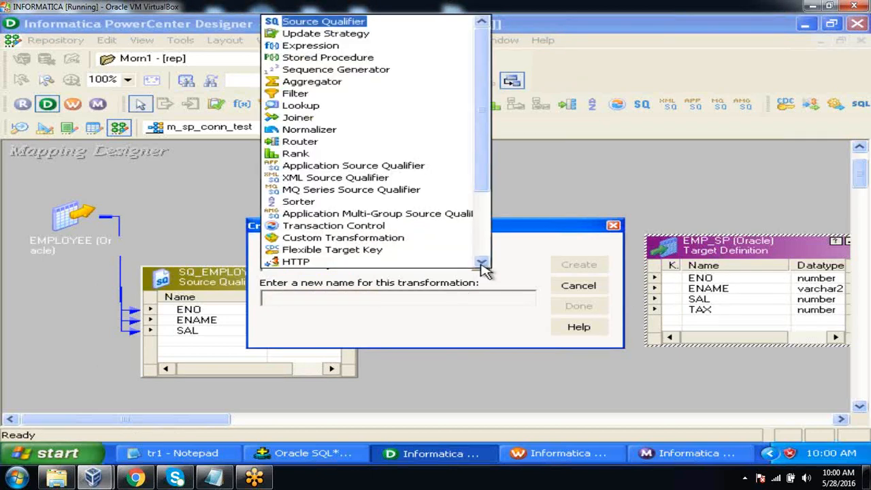
pyautogui.click(328, 57)
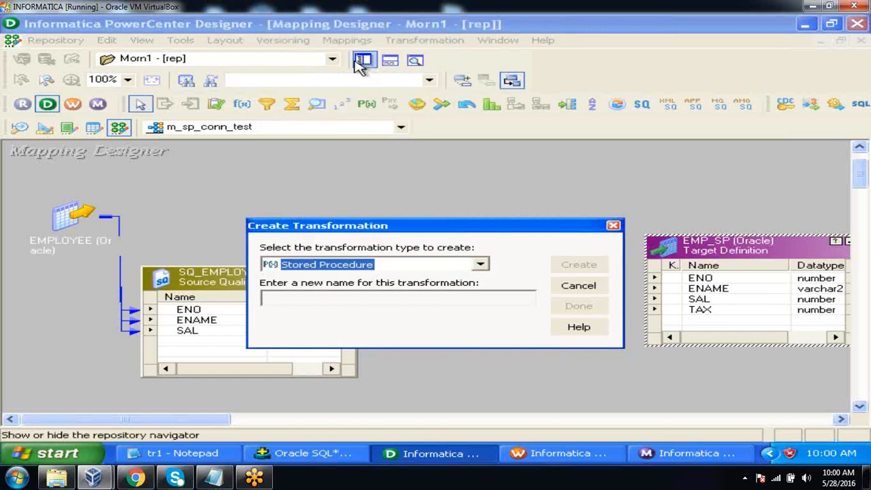
pyautogui.click(351, 296)
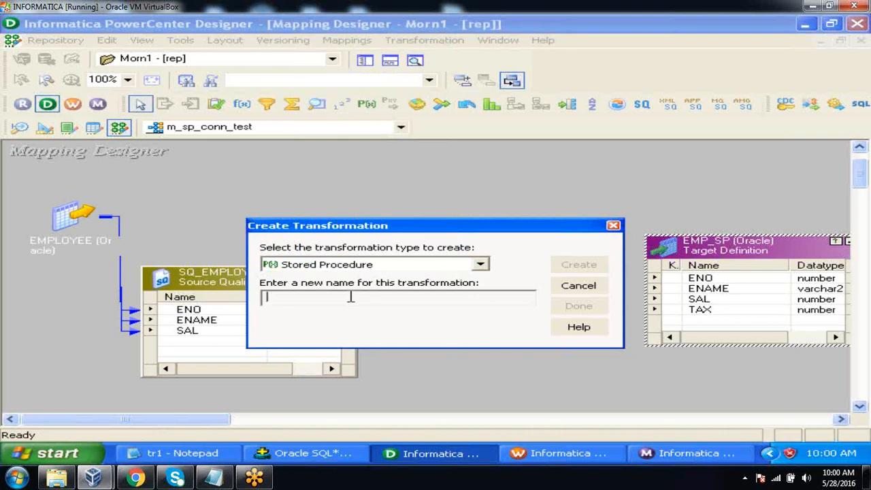
pyautogui.write('sp_check')
pyautogui.click(576, 271)
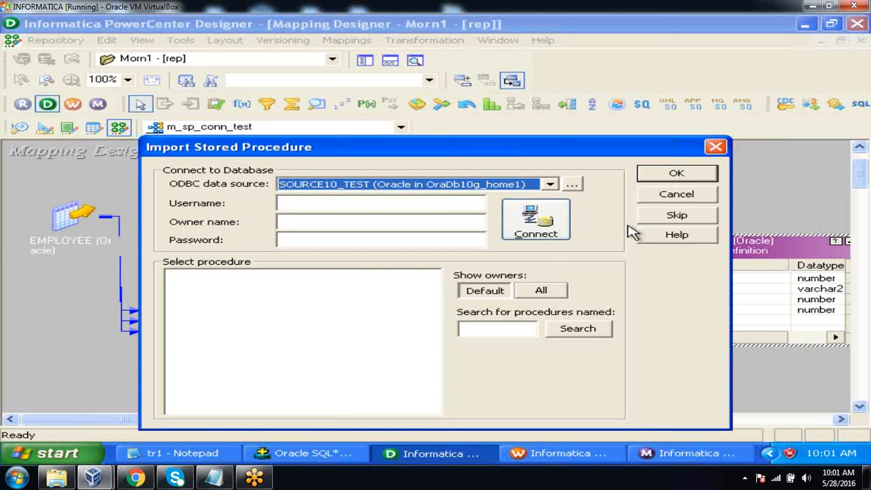
pyautogui.click(320, 455)
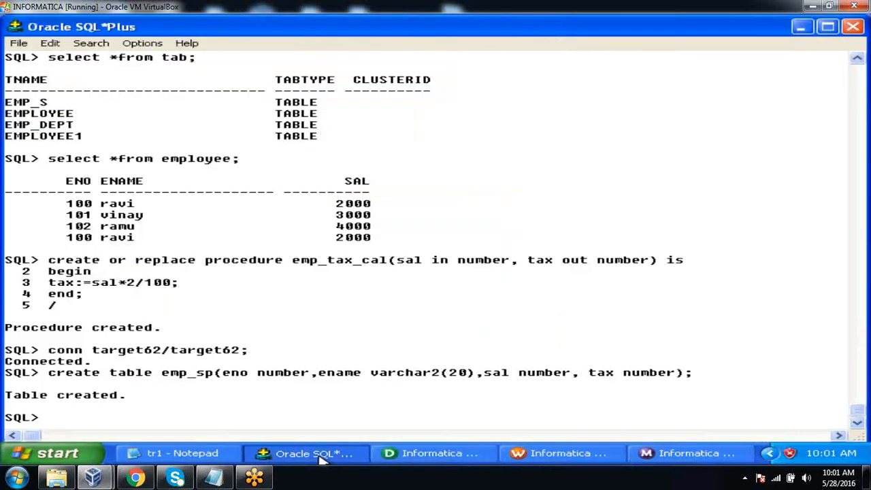
pyautogui.click(319, 456)
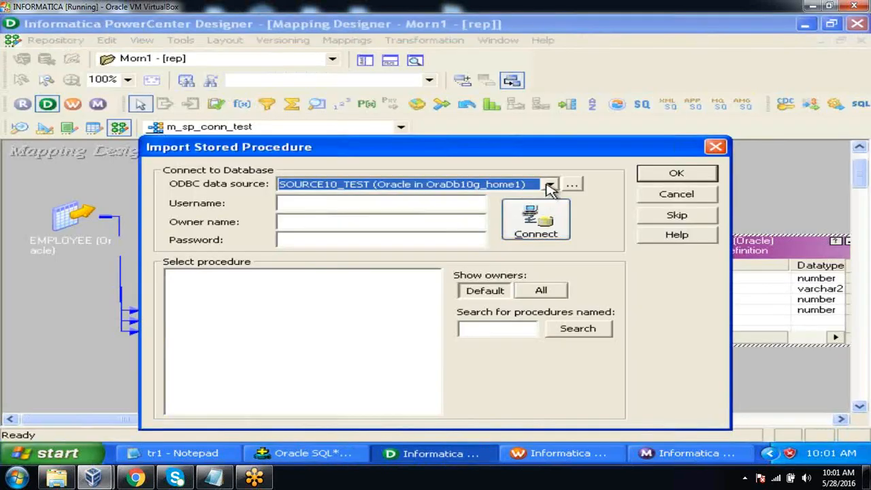
pyautogui.click(550, 184)
pyautogui.moveTo(551, 213); pyautogui.dragTo(551, 235)
pyautogui.click(518, 236)
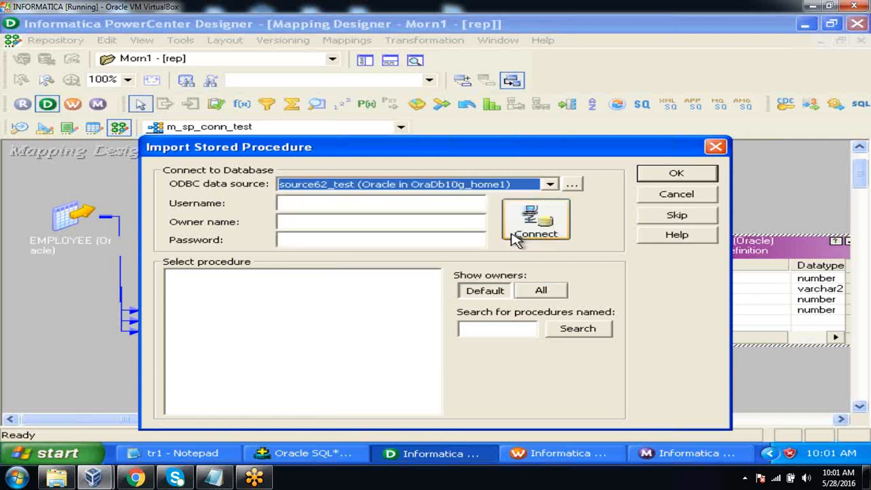
pyautogui.click(443, 206)
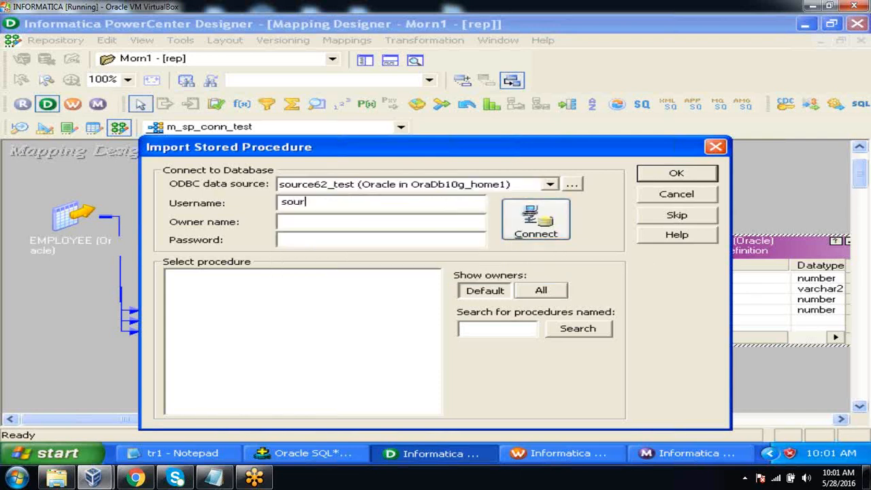
pyautogui.press('Tab')
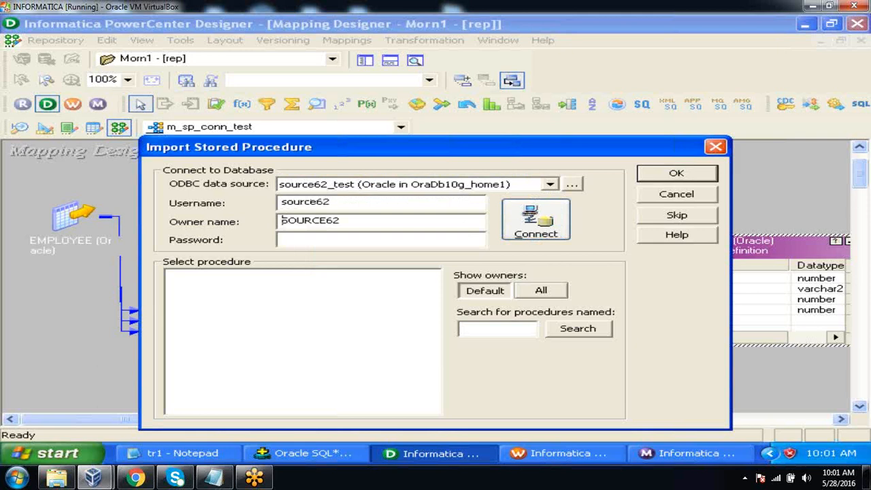
pyautogui.press('Tab')
pyautogui.click(546, 219)
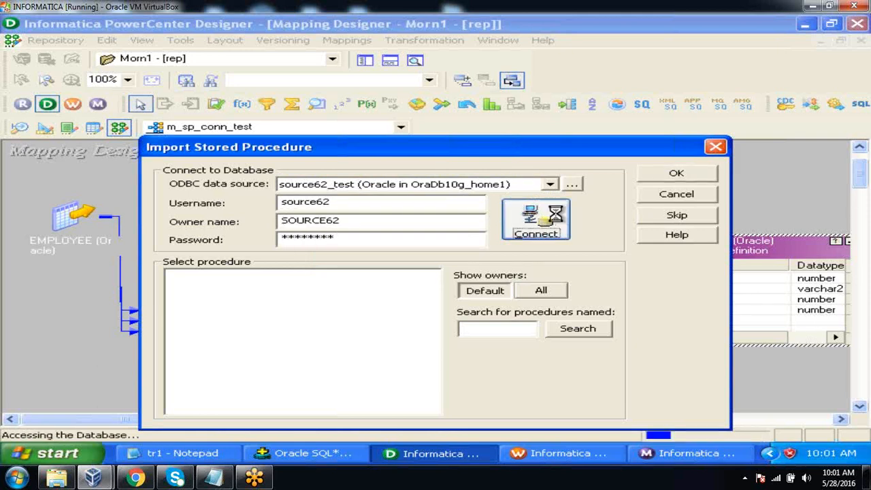
pyautogui.click(172, 276)
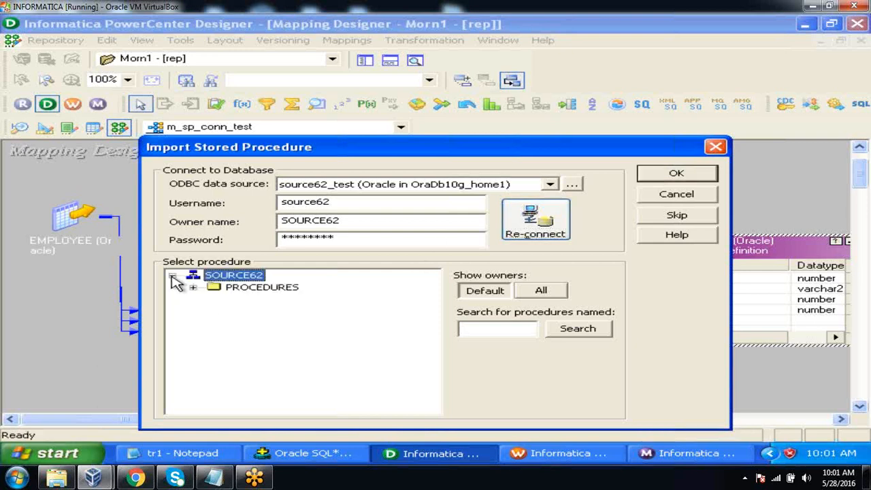
pyautogui.click(193, 287)
pyautogui.click(286, 302)
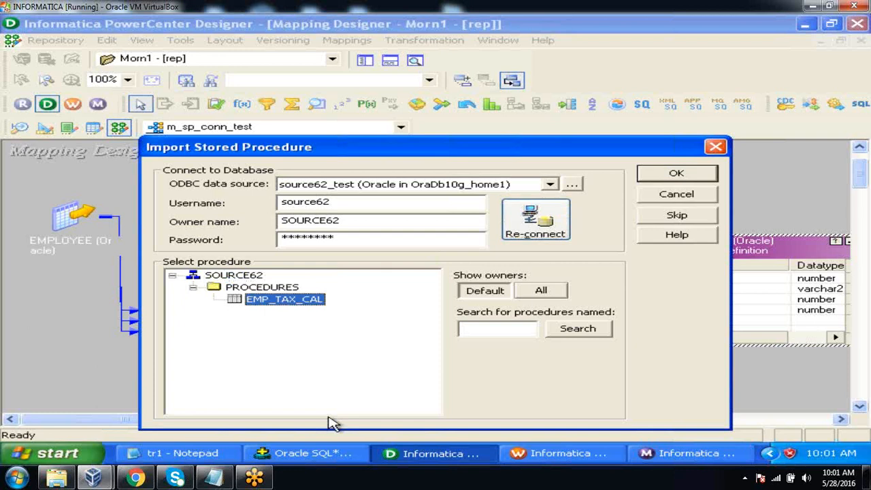
pyautogui.click(663, 177)
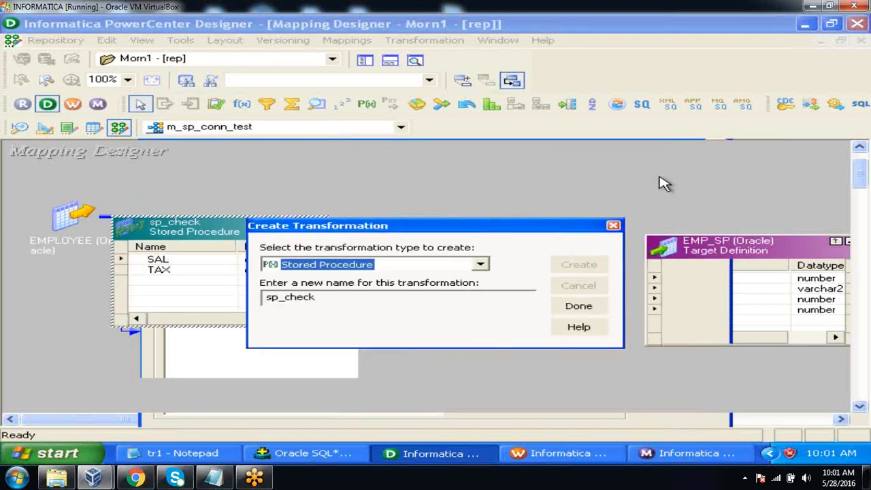
pyautogui.click(598, 308)
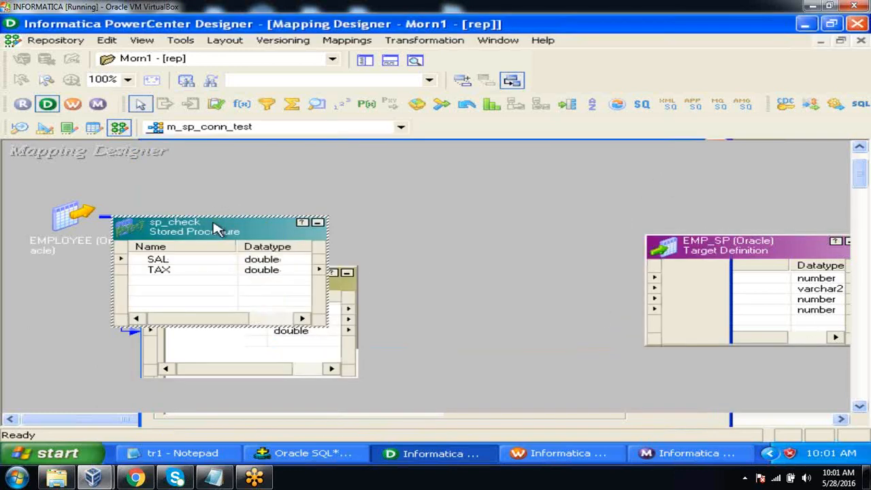
# Position sp_check between SQ_EMPLOYEE and EMP_SP, shifting the source, source qualifier and target so no objects overlap
pyautogui.moveTo(214, 233); pyautogui.dragTo(411, 166)
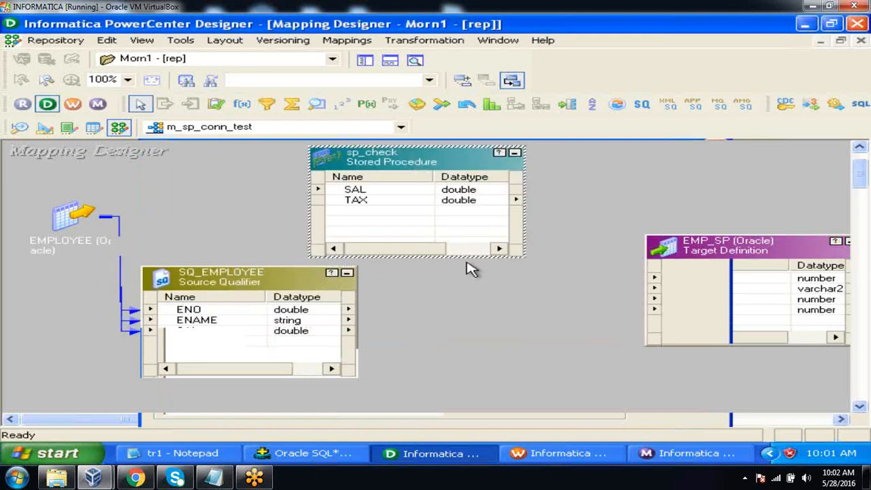
pyautogui.moveTo(726, 244); pyautogui.dragTo(704, 225)
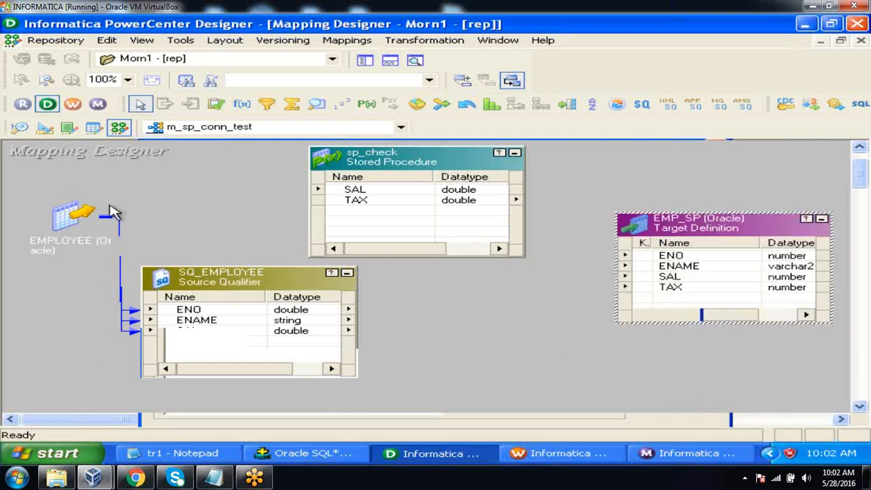
pyautogui.click(58, 211)
pyautogui.moveTo(58, 211); pyautogui.dragTo(27, 192)
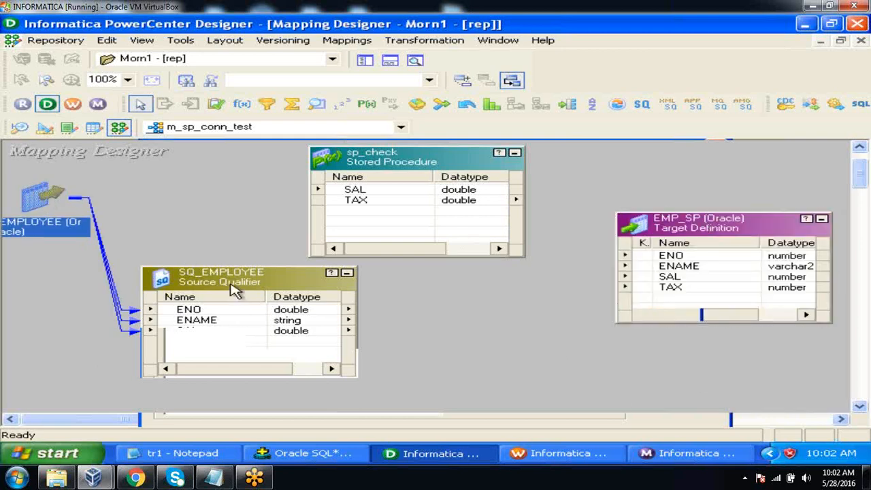
pyautogui.moveTo(229, 286); pyautogui.dragTo(123, 267)
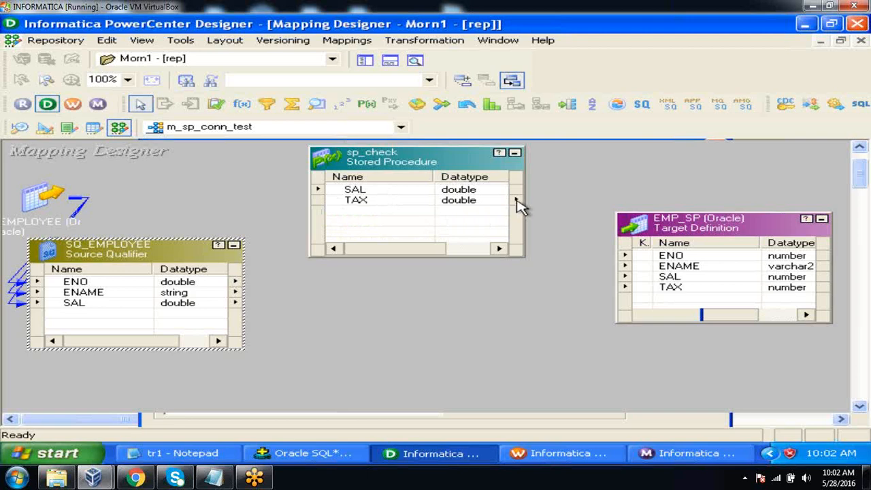
# Link SQ_EMPLOYEE's SAL through sp_check to the TAX port of EMP_SP, and its ENO, ENAME and SAL ports directly to EMP_SP
pyautogui.click(151, 305)
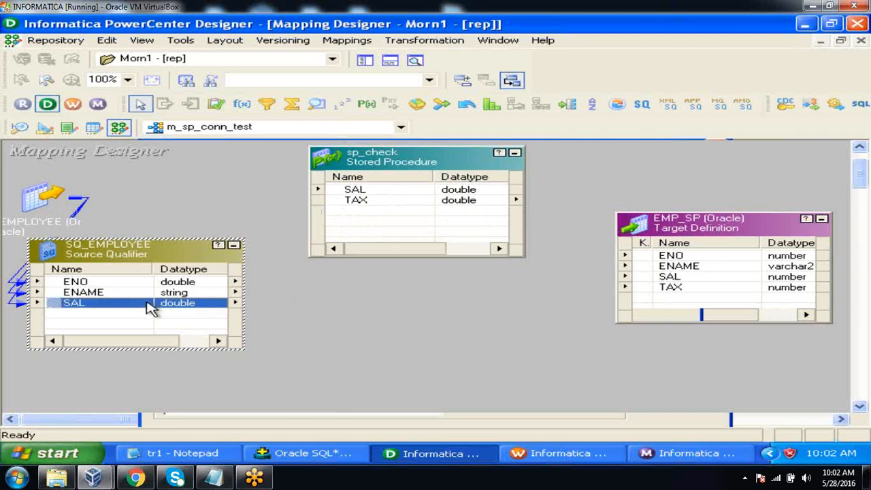
pyautogui.moveTo(58, 309); pyautogui.dragTo(651, 292)
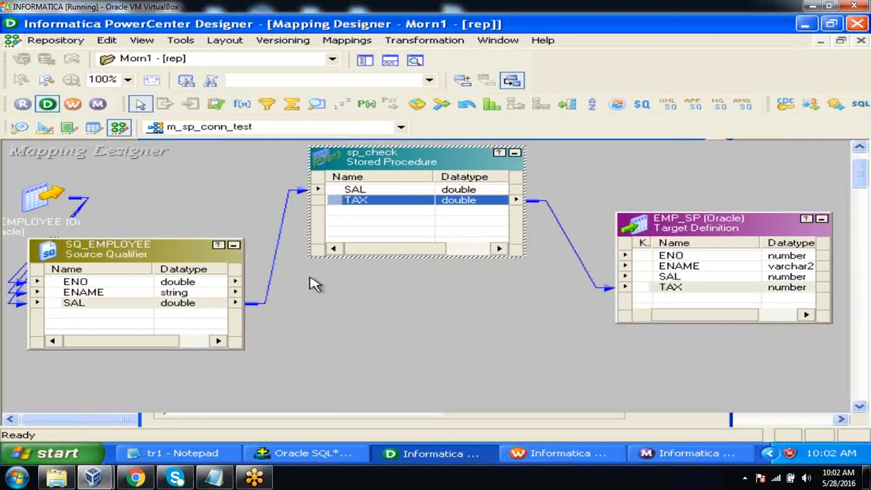
pyautogui.click(142, 294)
pyautogui.click(140, 285)
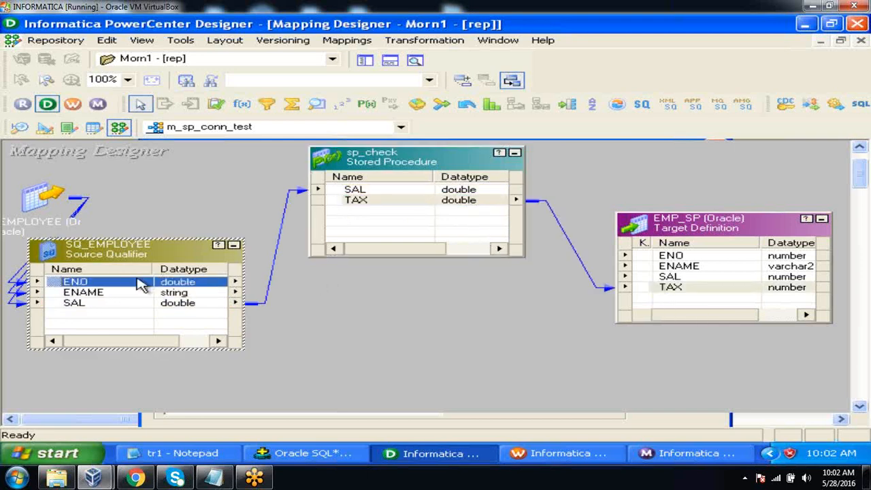
pyautogui.hotkey('shift', 'Down')
pyautogui.hotkey('shift', 'Down')
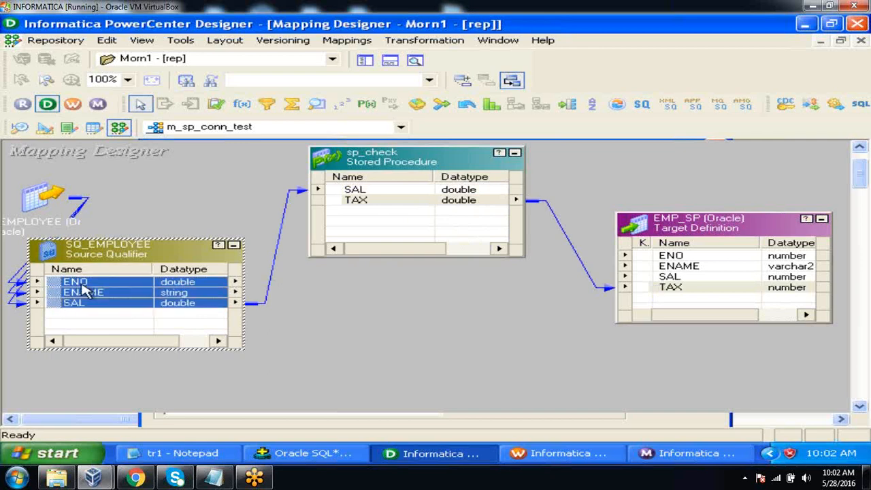
pyautogui.moveTo(56, 285); pyautogui.dragTo(670, 257)
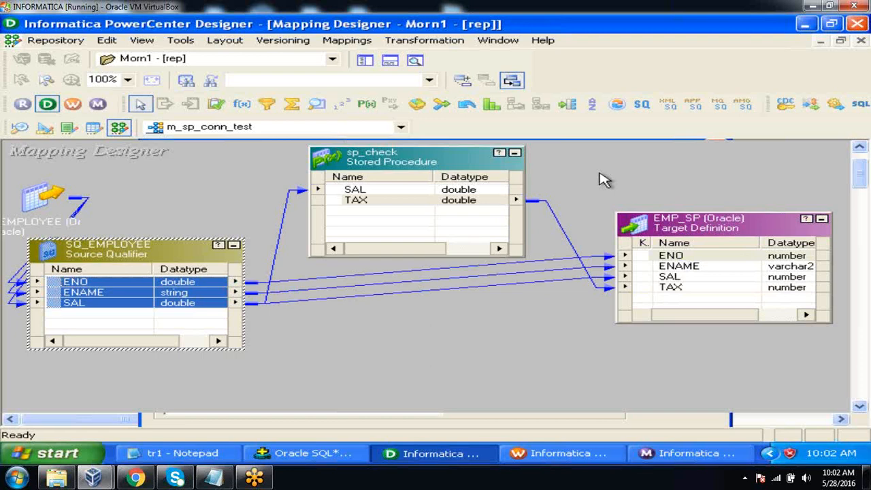
# Arrange all objects of the m_sp_conn_test mapping as icons and save the repository
pyautogui.rightClick(599, 143)
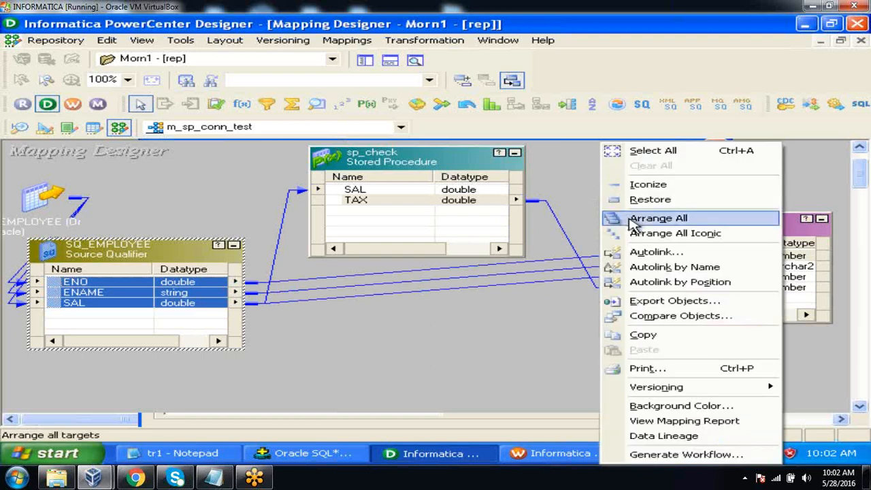
pyautogui.click(572, 203)
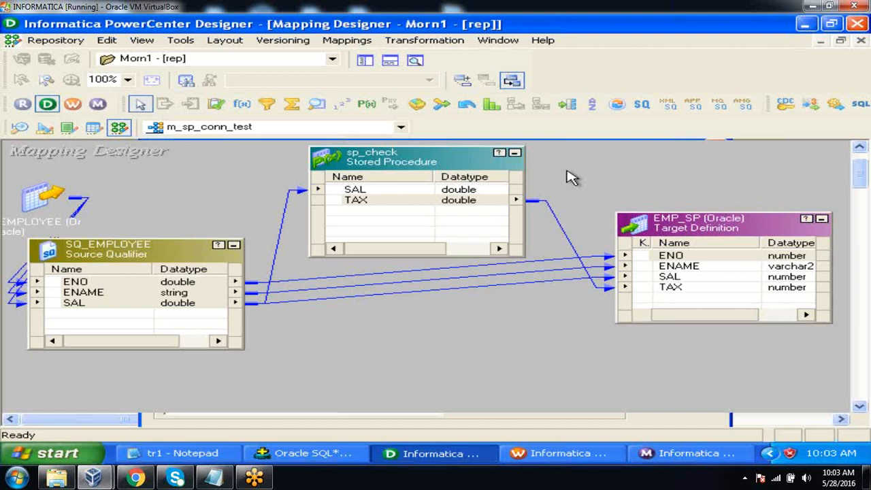
pyautogui.rightClick(569, 175)
pyautogui.click(599, 234)
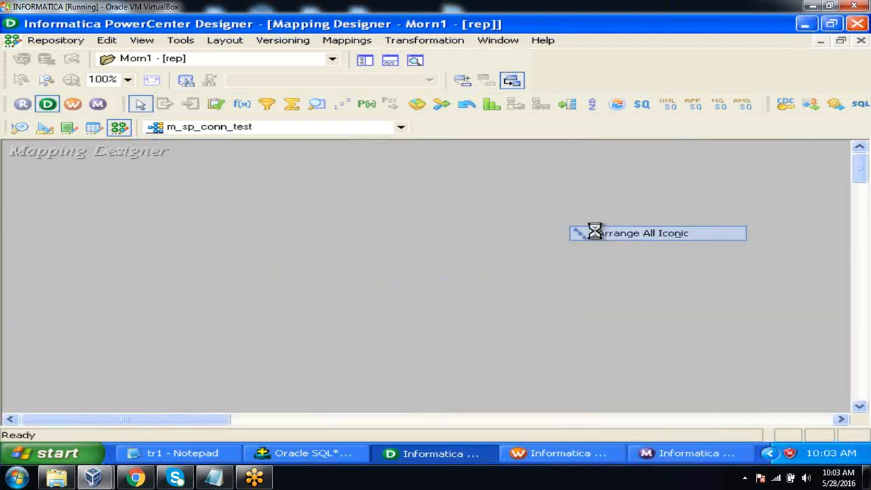
pyautogui.click(61, 39)
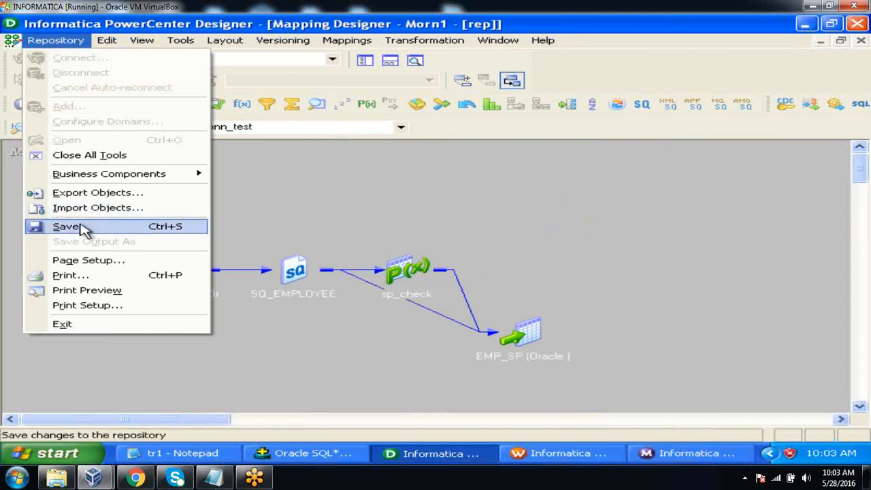
pyautogui.click(82, 226)
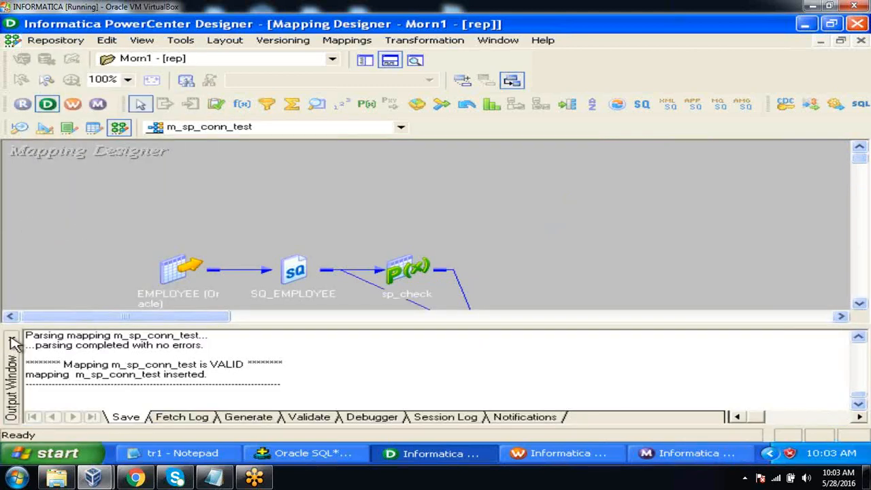
# Switch to Workflow Manager and clear all objects from the Task Developer workspace
pyautogui.click(11, 338)
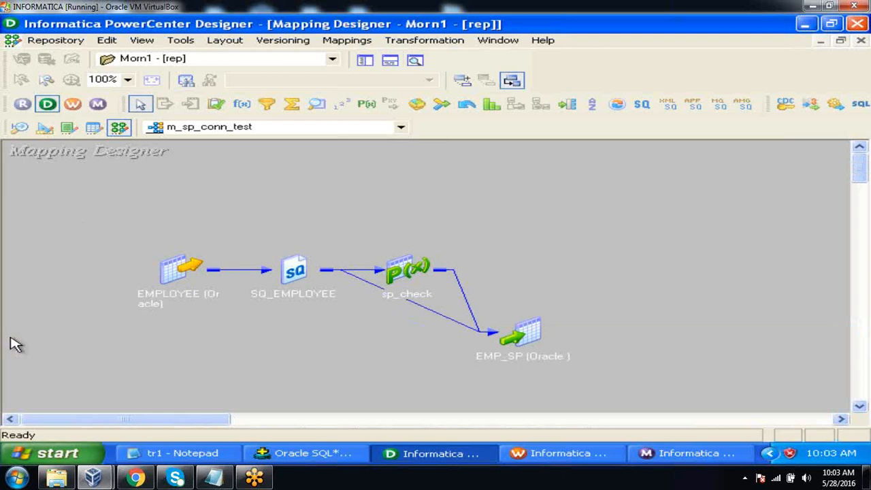
pyautogui.click(79, 107)
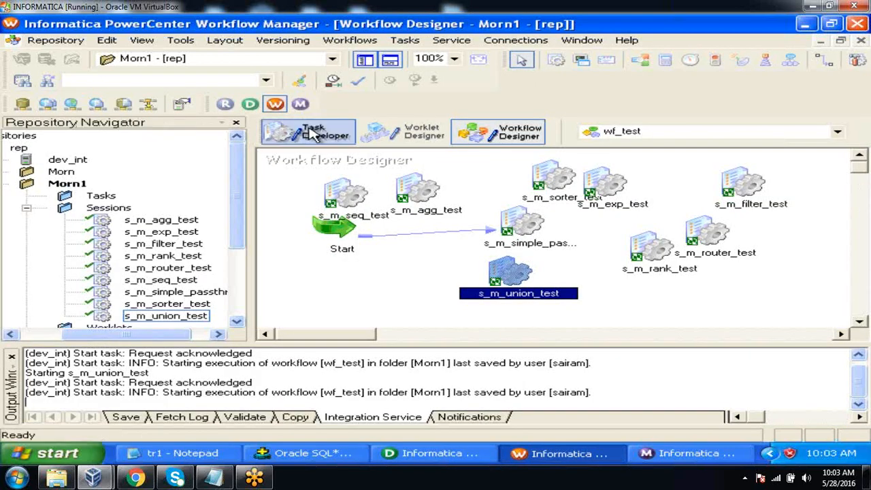
pyautogui.click(310, 133)
pyautogui.rightClick(492, 204)
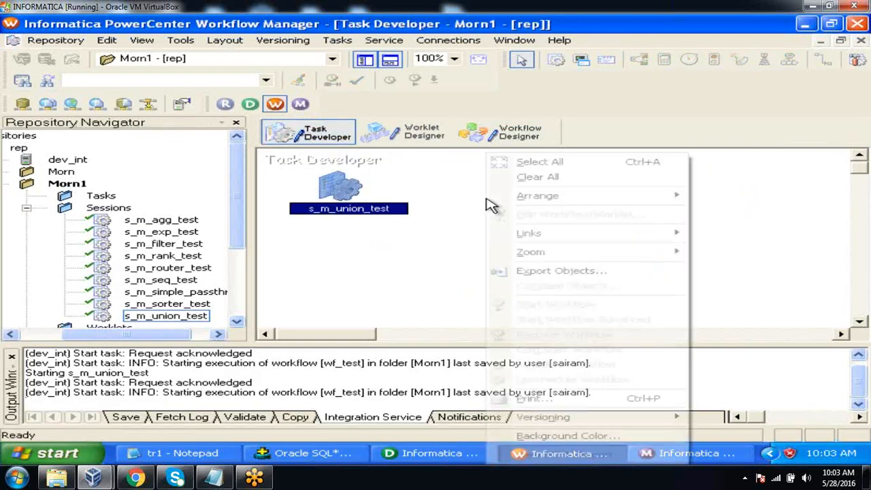
pyautogui.click(548, 177)
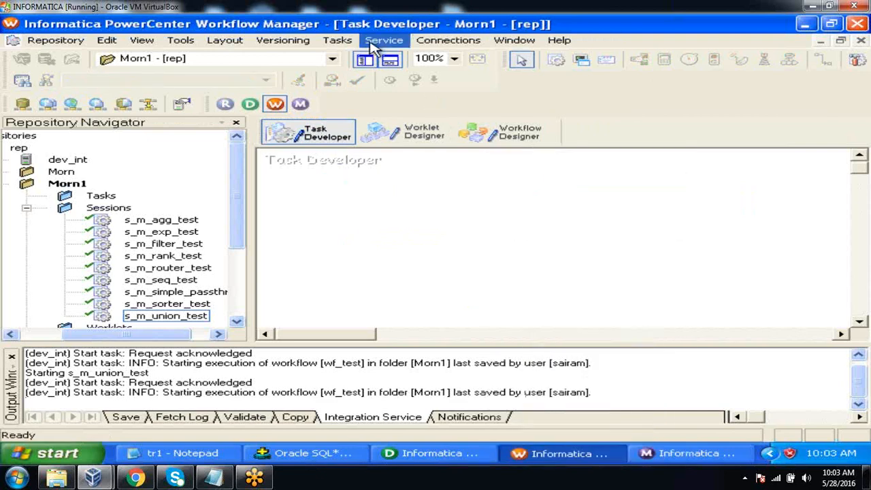
# Create a reusable Session task named s_m_sp_conn_check and associate it with the m_sp_conn_test mapping
pyautogui.click(337, 41)
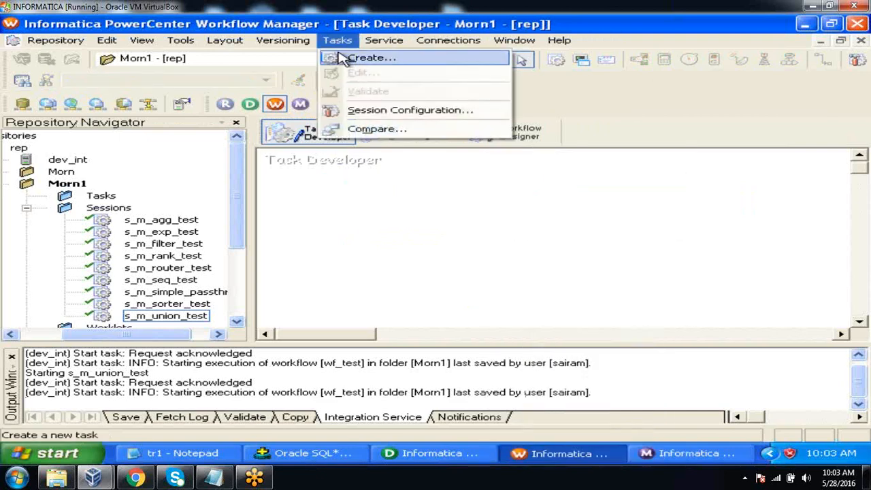
pyautogui.click(340, 57)
pyautogui.click(453, 261)
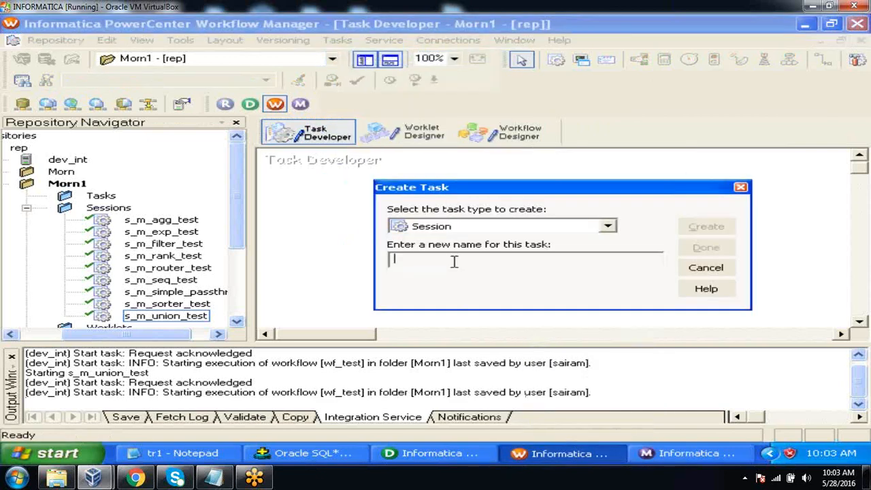
pyautogui.write('s_m_sp_co')
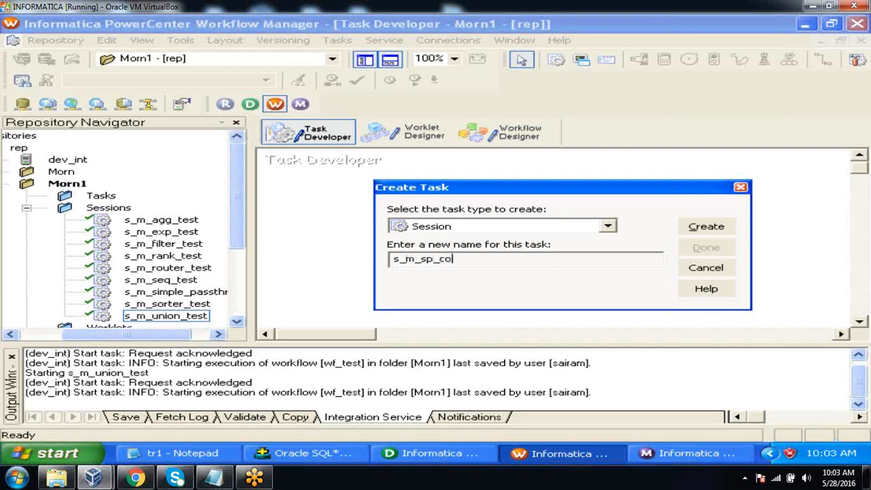
pyautogui.write('nn_check')
pyautogui.click(701, 230)
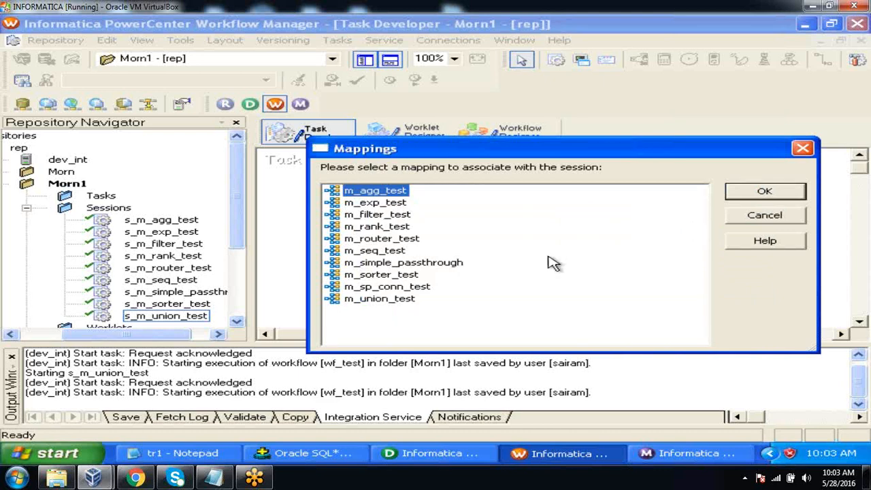
pyautogui.click(407, 289)
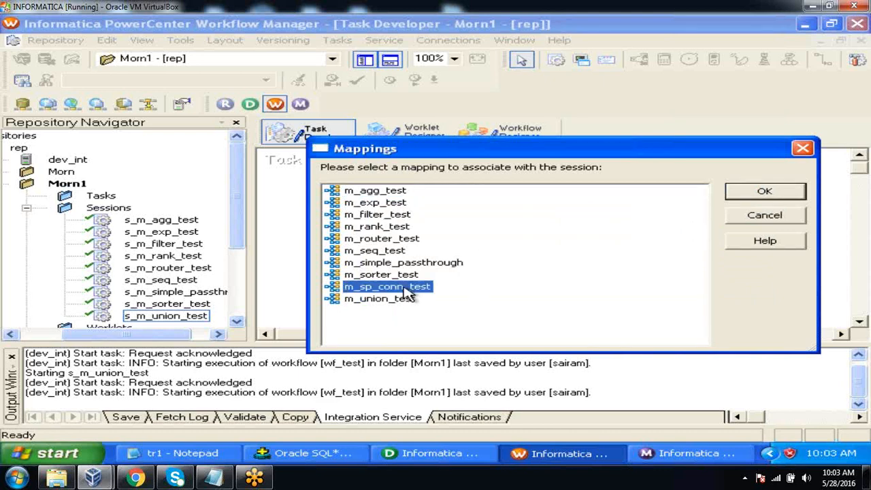
pyautogui.click(748, 194)
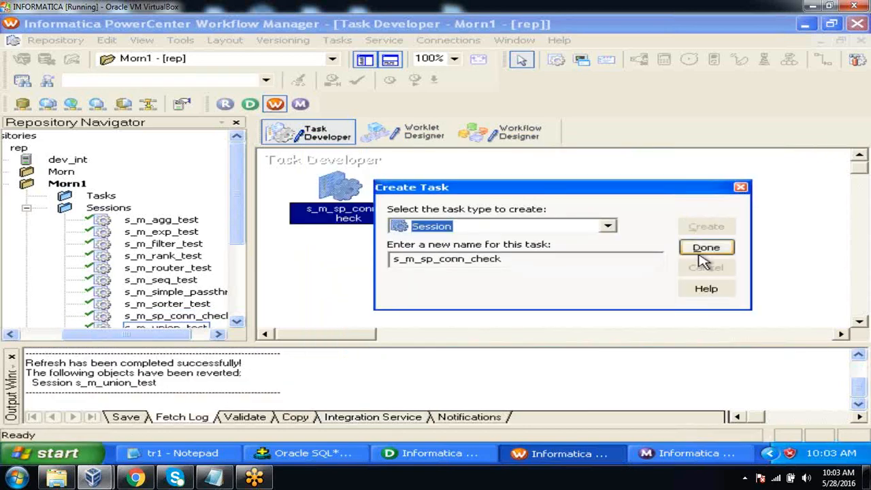
pyautogui.click(705, 249)
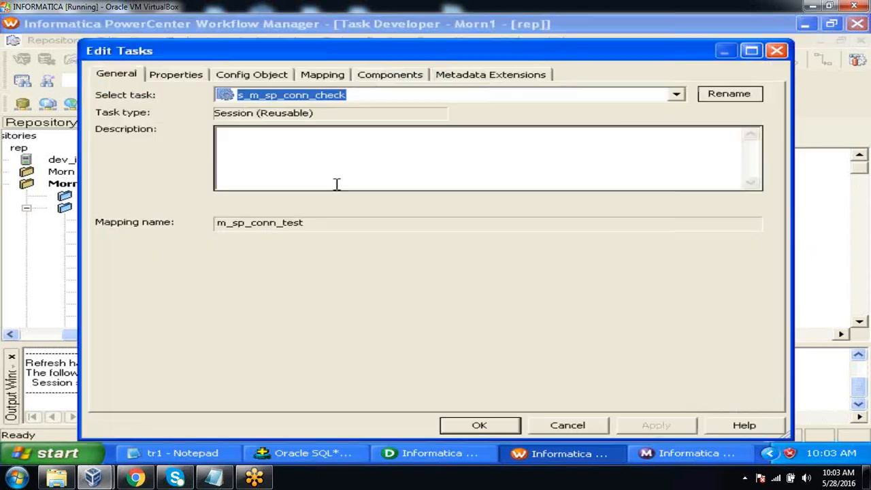
pyautogui.doubleClick(337, 185)
pyautogui.click(325, 76)
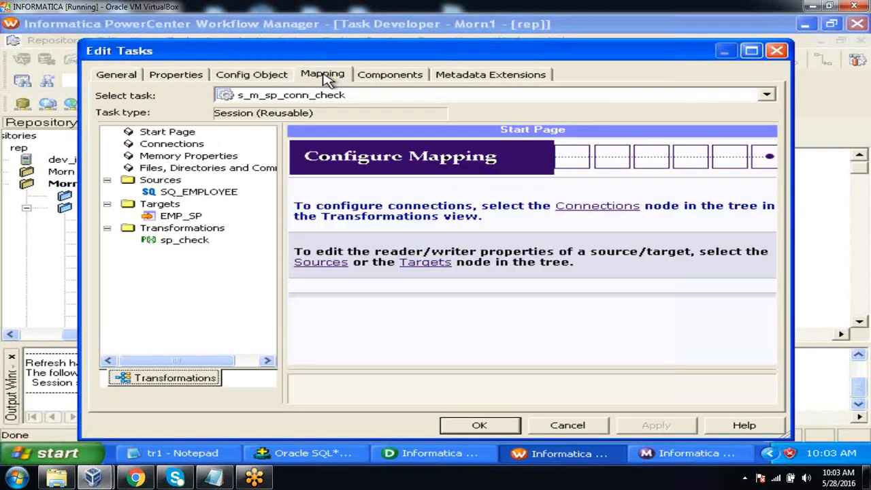
pyautogui.click(208, 193)
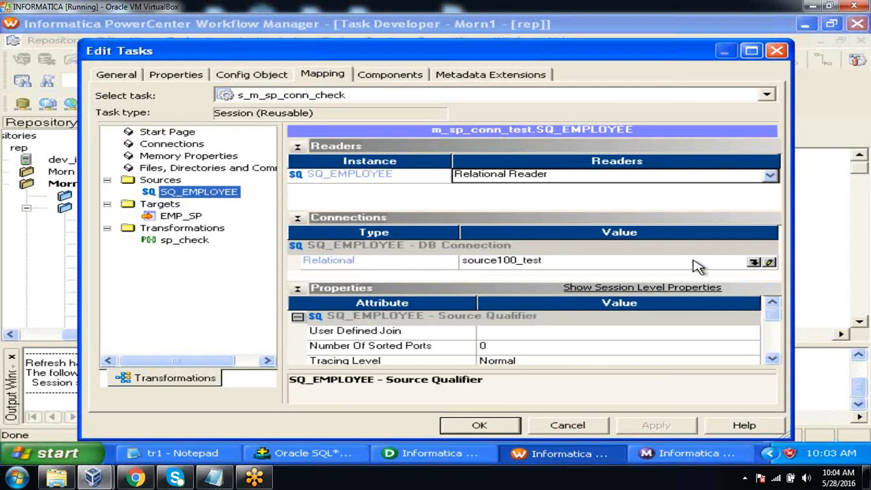
pyautogui.click(754, 262)
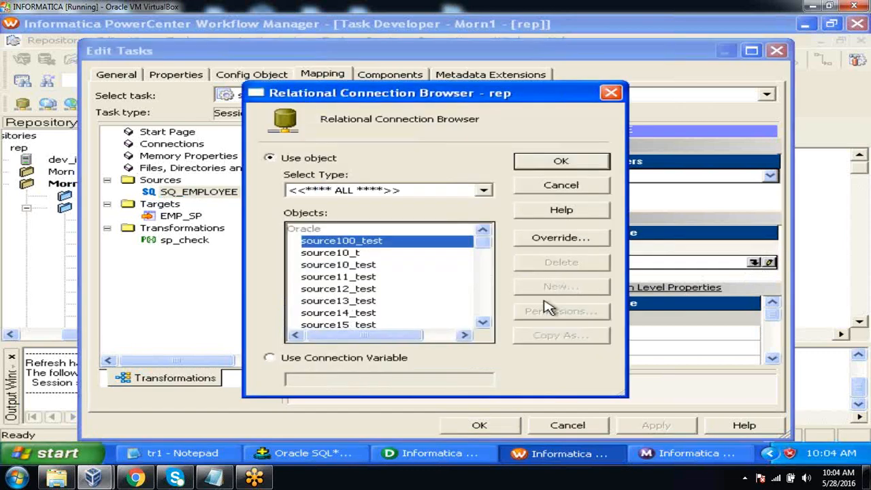
pyautogui.click(486, 324)
pyautogui.click(486, 324)
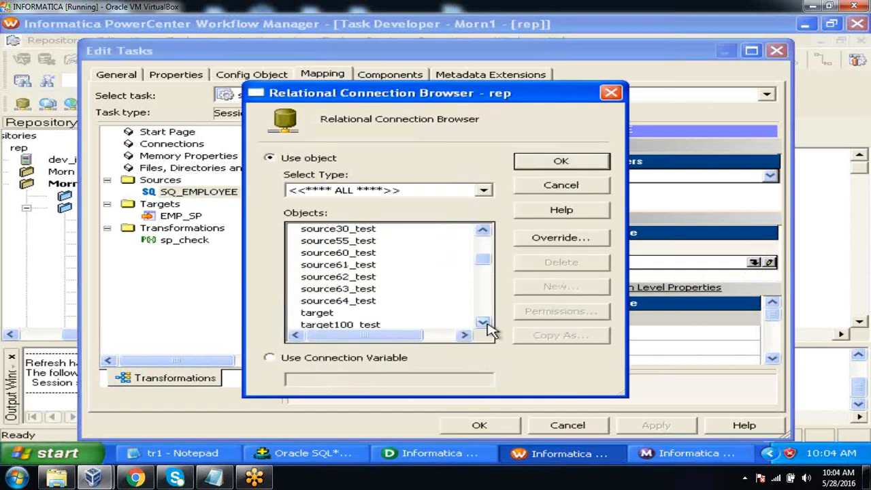
pyautogui.click(367, 276)
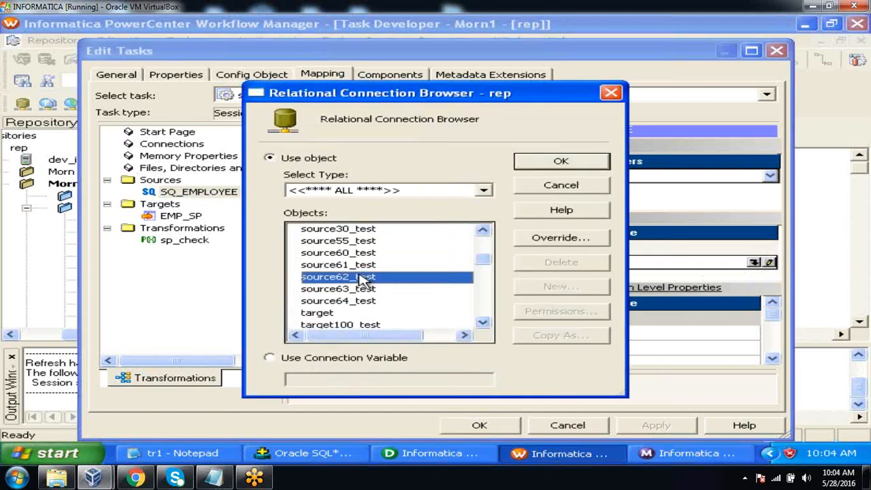
pyautogui.click(551, 163)
pyautogui.click(183, 216)
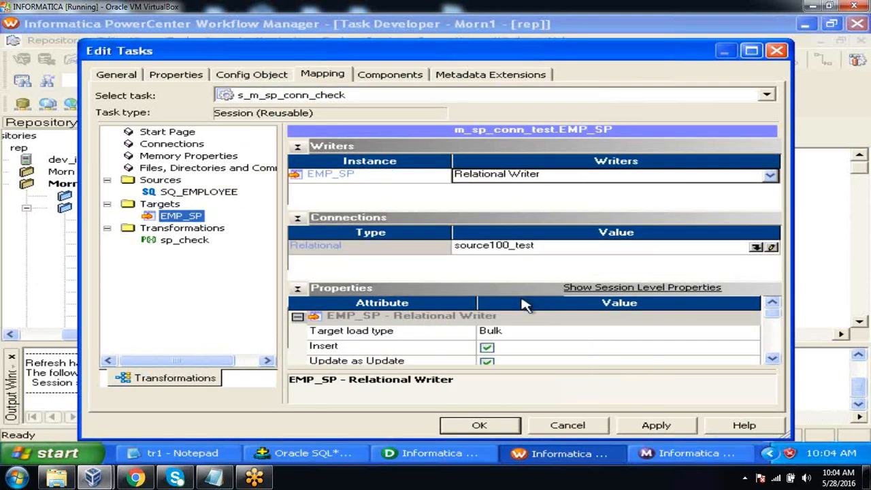
pyautogui.click(756, 247)
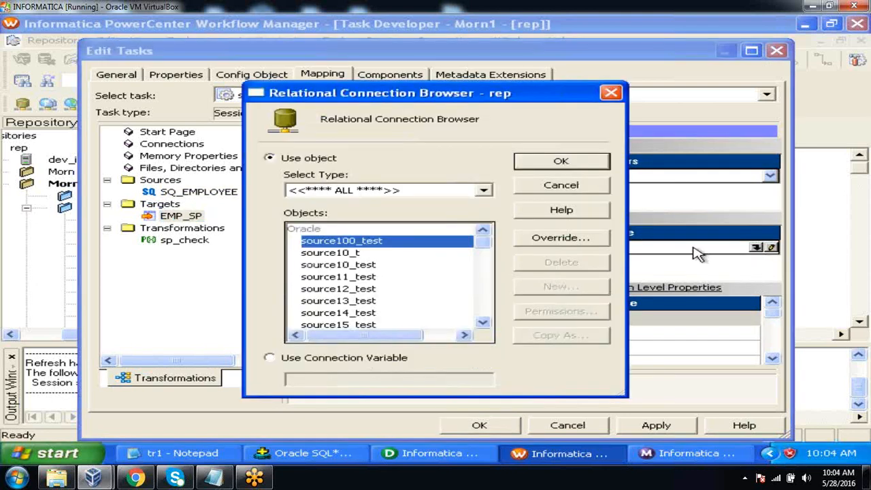
pyautogui.click(482, 323)
pyautogui.click(483, 323)
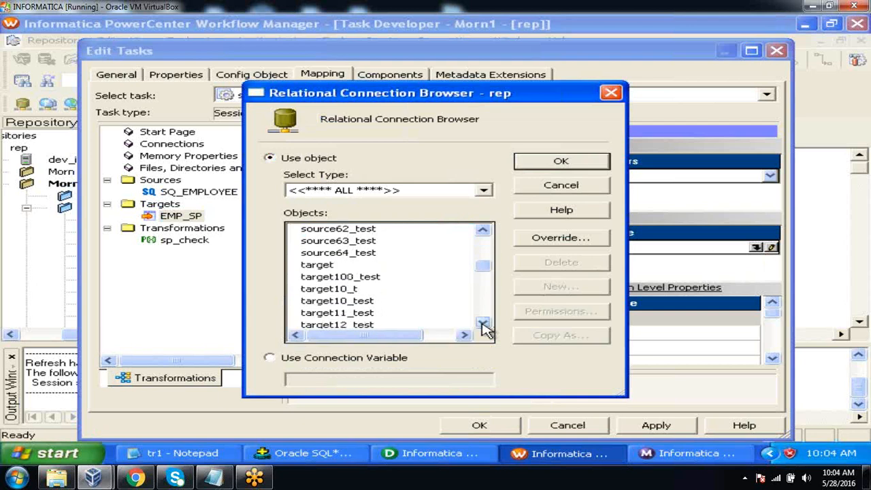
pyautogui.click(482, 323)
pyautogui.click(482, 323)
pyautogui.click(482, 322)
pyautogui.click(483, 323)
pyautogui.click(483, 322)
pyautogui.click(482, 323)
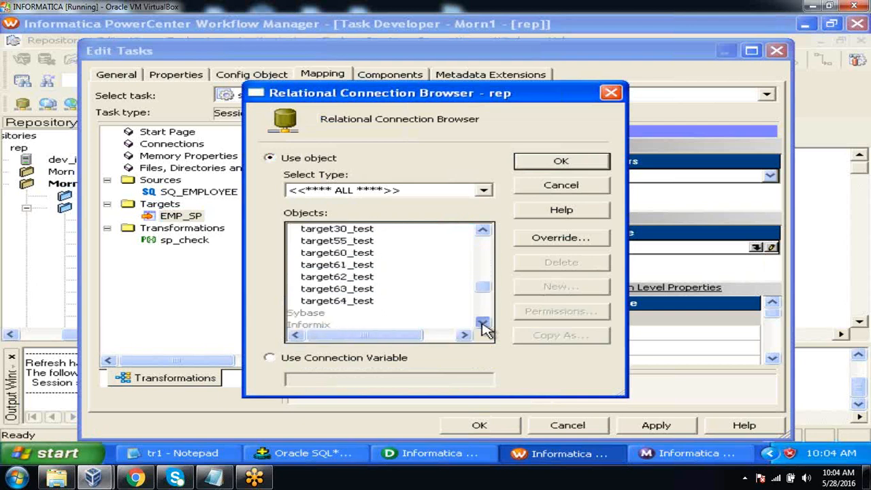
pyautogui.click(359, 280)
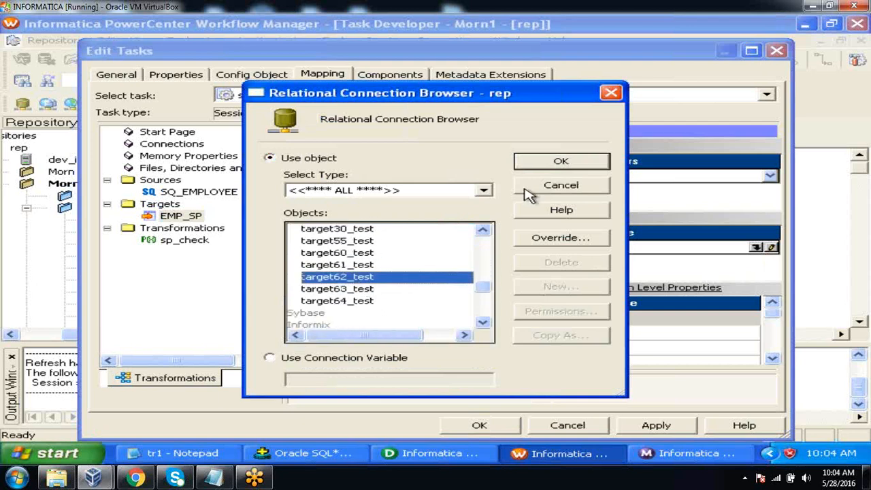
pyautogui.click(538, 166)
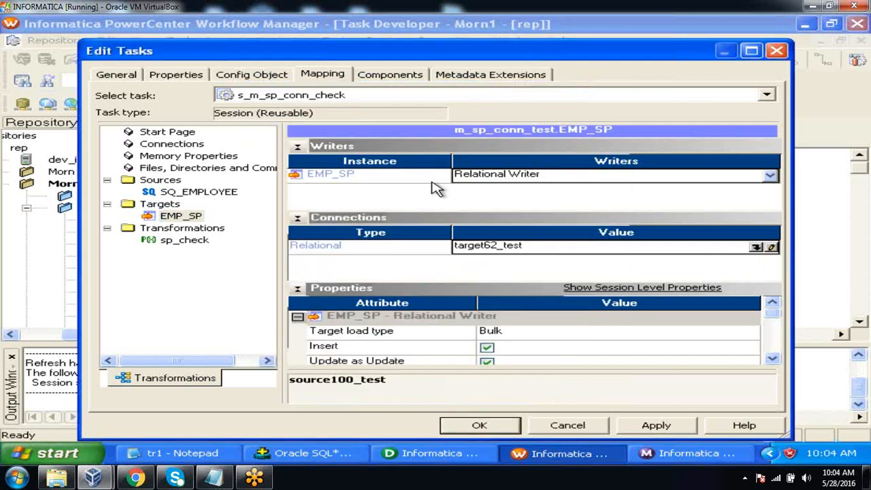
pyautogui.click(182, 240)
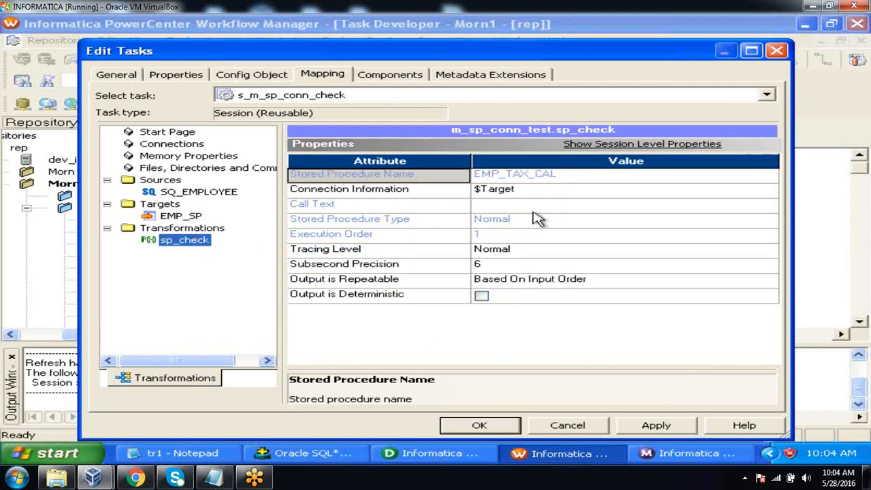
pyautogui.click(574, 193)
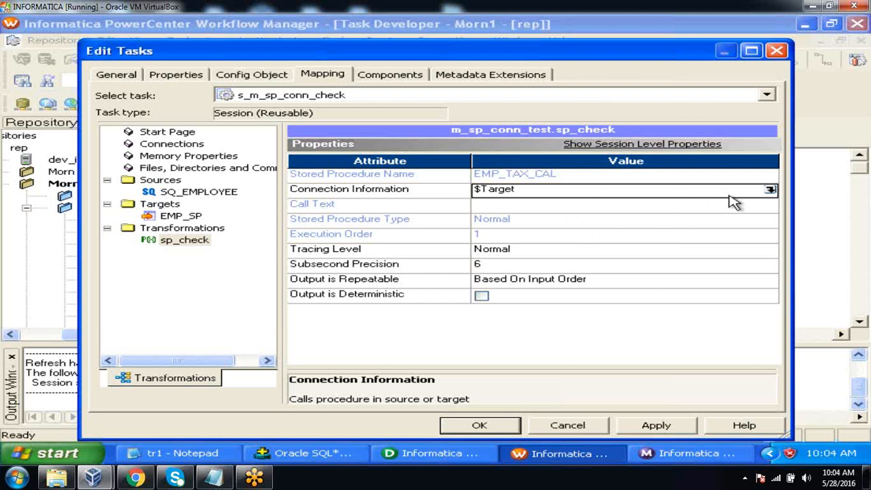
pyautogui.click(771, 190)
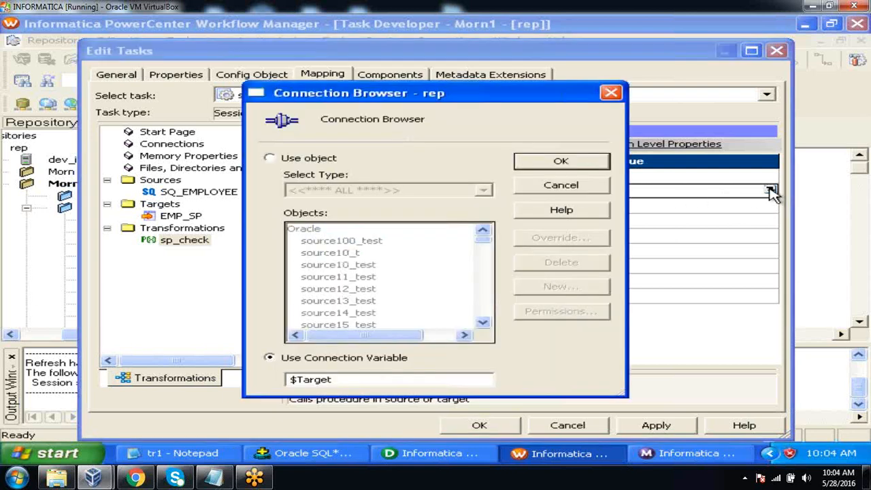
pyautogui.click(269, 158)
pyautogui.click(483, 323)
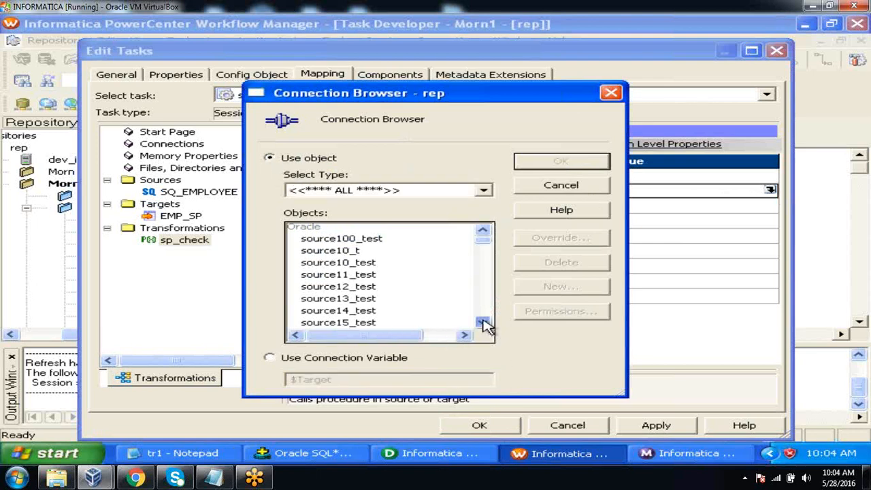
pyautogui.moveTo(484, 323); pyautogui.dragTo(483, 323)
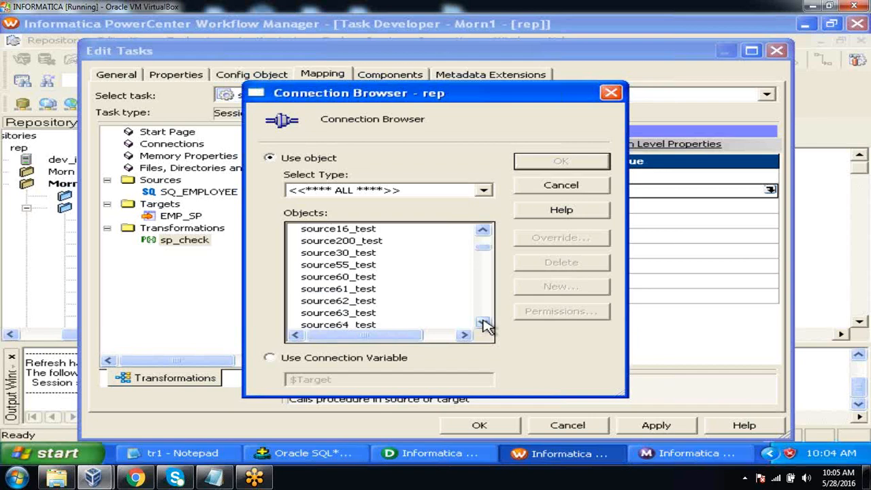
pyautogui.click(373, 302)
pyautogui.click(557, 163)
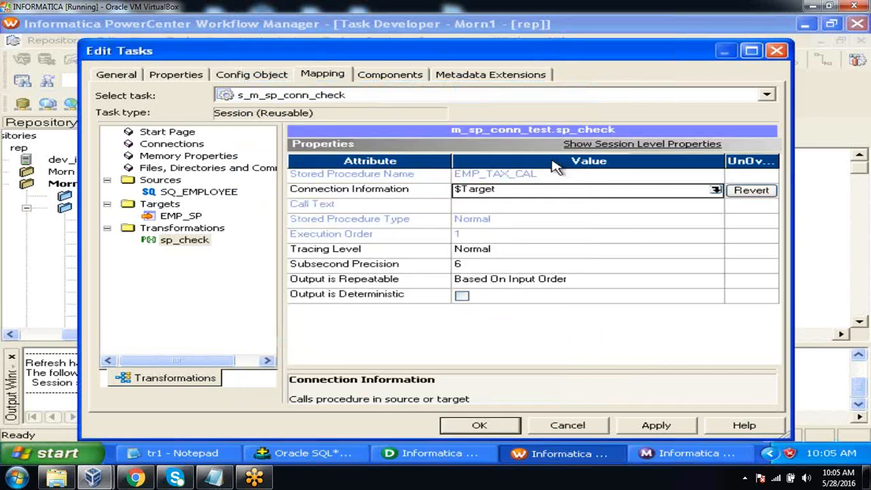
pyautogui.click(656, 426)
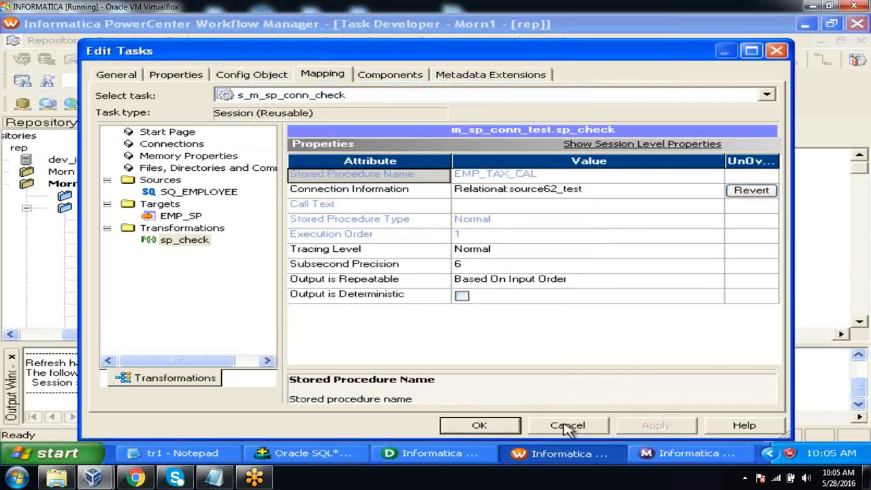
pyautogui.click(476, 427)
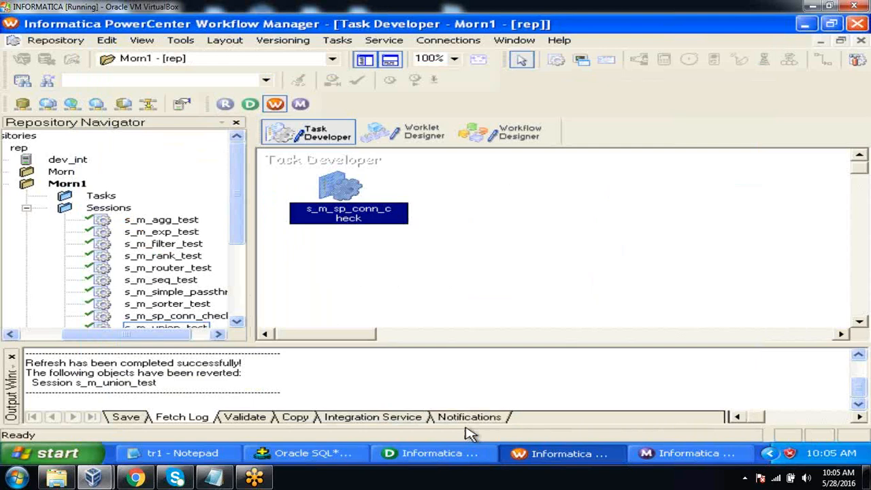
# Save the new s_m_sp_conn_check session to the repository and close the Output Window
pyautogui.click(41, 41)
pyautogui.click(66, 208)
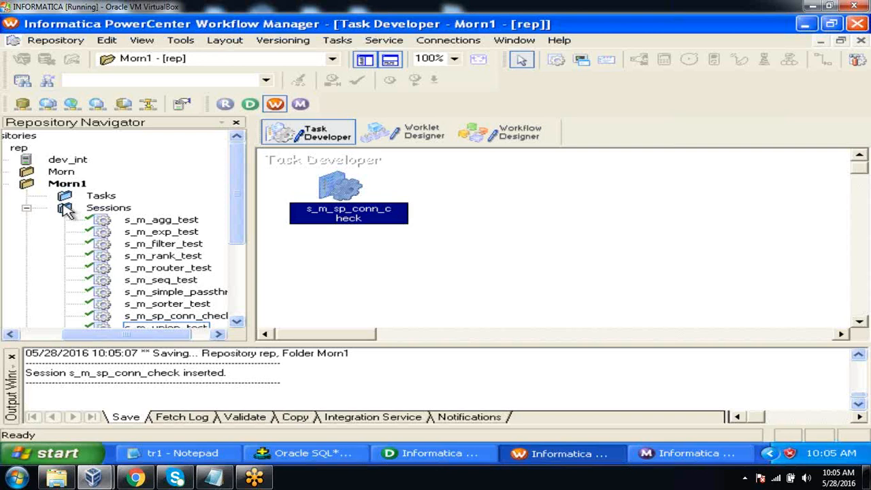
pyautogui.click(13, 357)
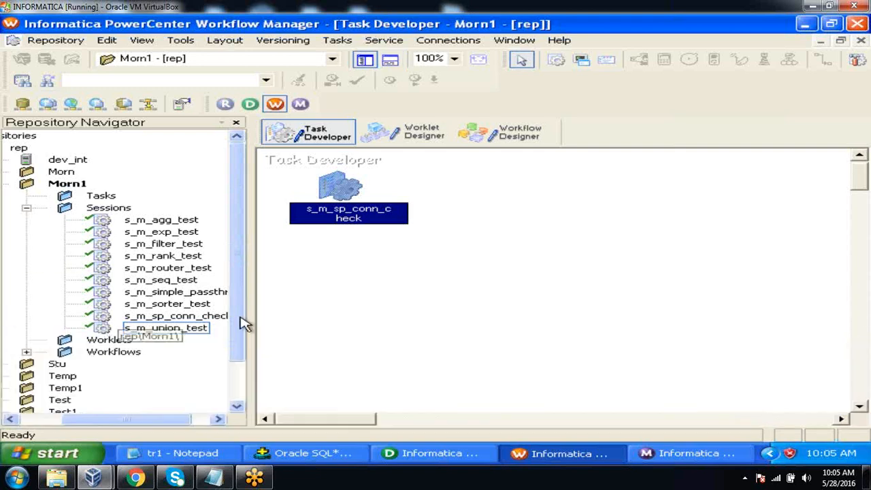
# Add the s_m_sp_conn_check session to the wf_test workflow near s_m_filter_test and save the repository
pyautogui.click(512, 135)
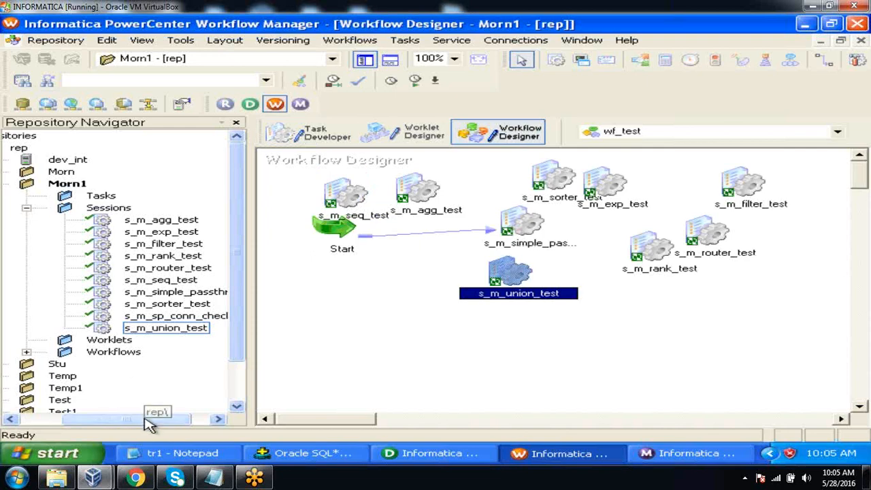
pyautogui.moveTo(155, 422); pyautogui.dragTo(173, 422)
pyautogui.moveTo(202, 317); pyautogui.dragTo(684, 179)
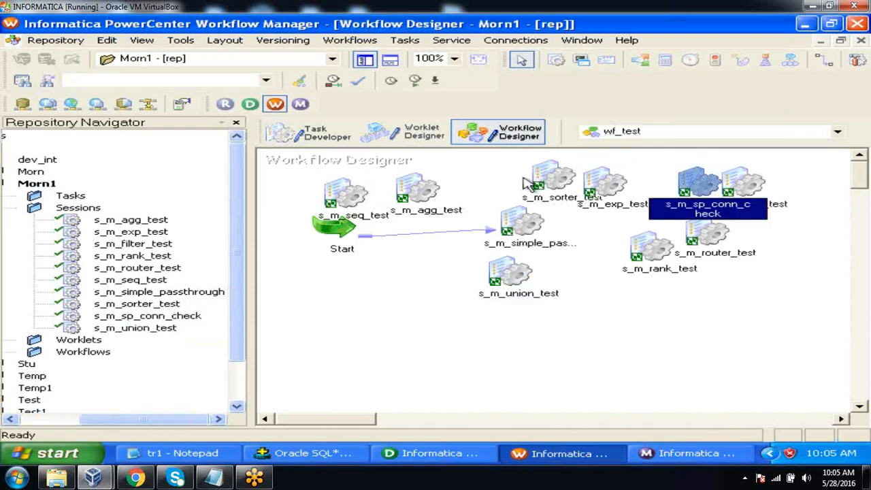
pyautogui.click(65, 40)
pyautogui.click(96, 208)
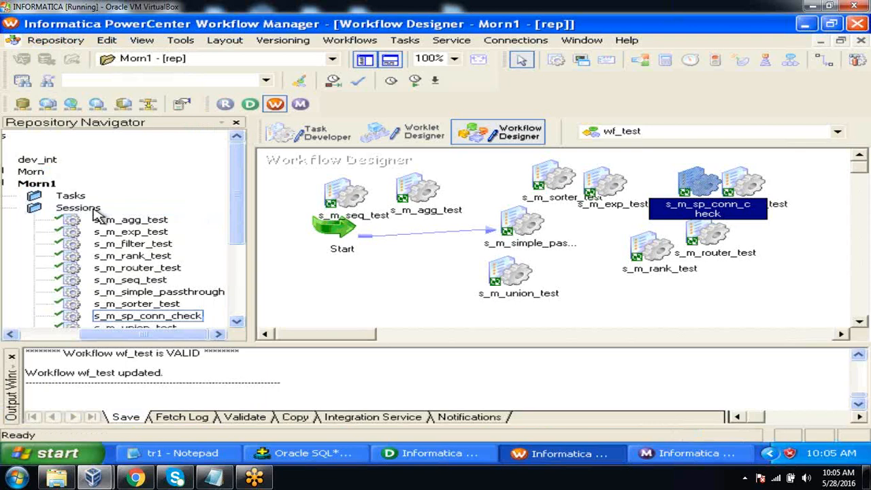
# Start the s_m_sp_conn_check task in wf_test and check its run properties for the SQ_EMPLOYEE and EMP_SP row statistics in Workflow Monitor
pyautogui.rightClick(708, 185)
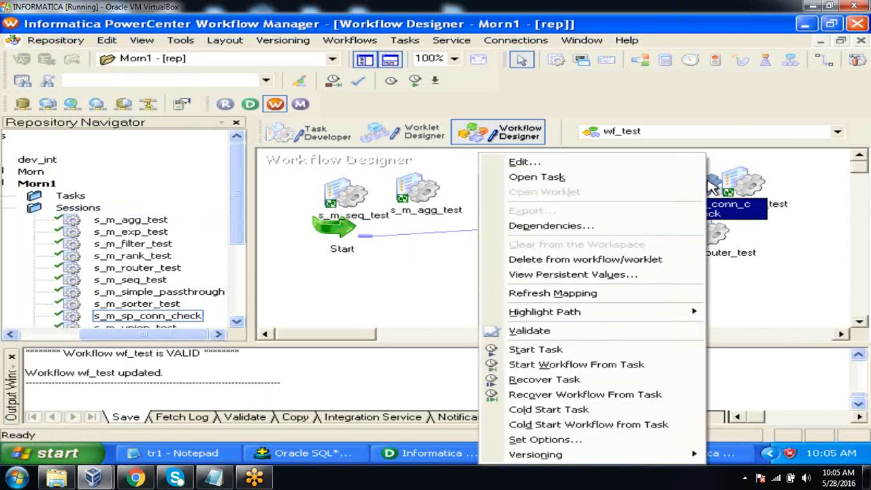
pyautogui.click(646, 349)
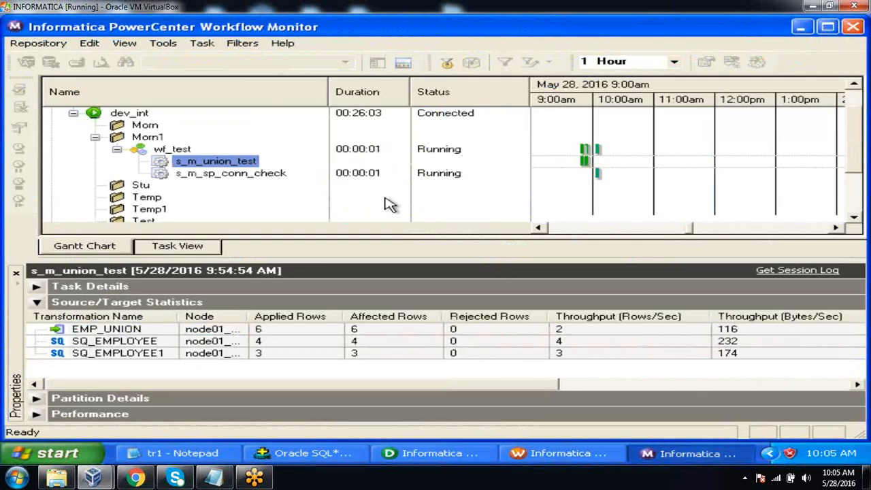
pyautogui.click(265, 178)
pyautogui.rightClick(264, 178)
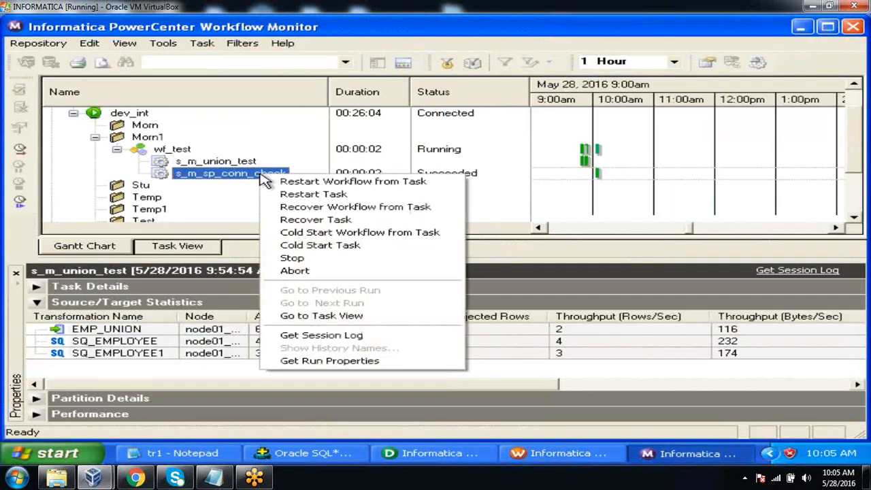
pyautogui.click(305, 361)
pyautogui.click(276, 343)
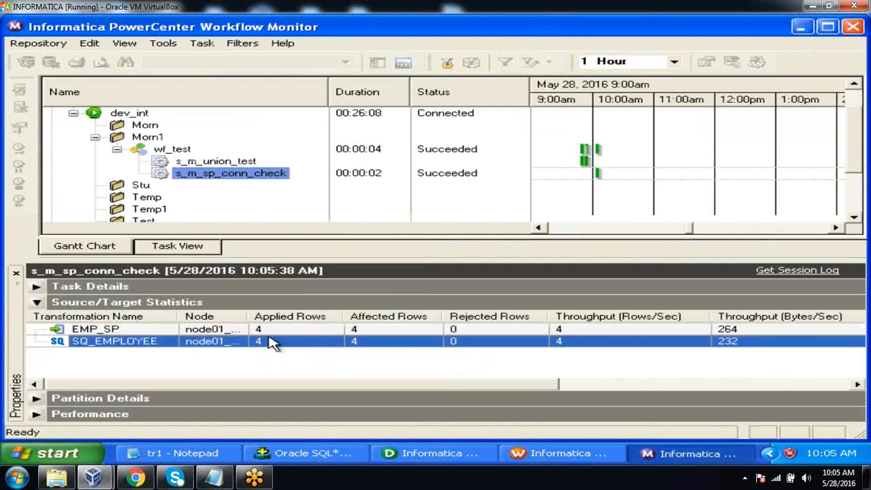
pyautogui.click(269, 330)
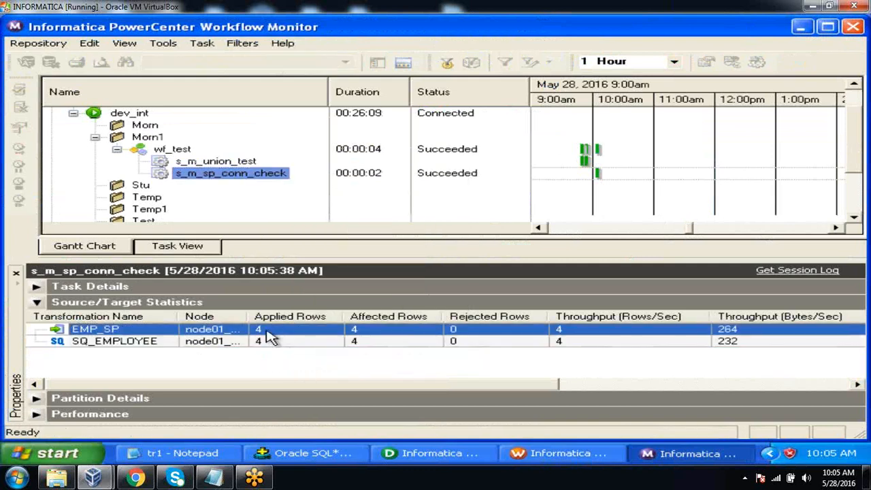
# Switch to Oracle SQL*Plus and query the loaded target table with "select *from emp_sp;"
pyautogui.click(299, 454)
pyautogui.write('sele')
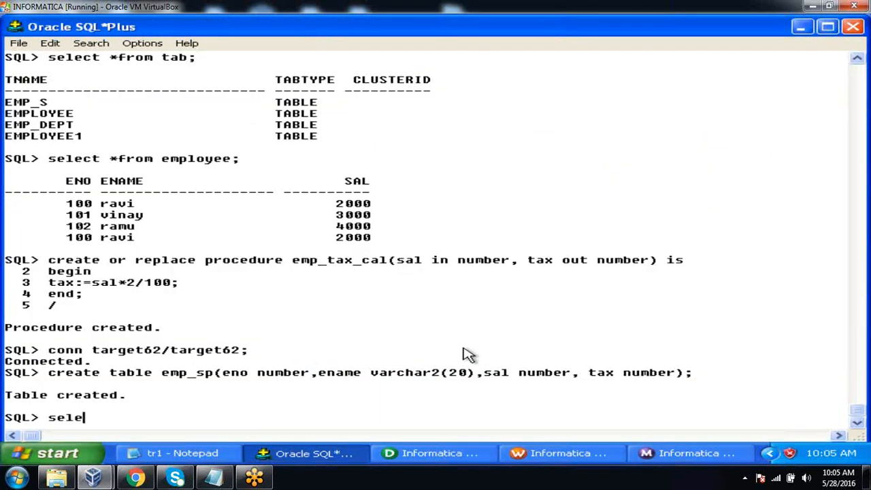
pyautogui.write('ct *from emp_sp;')
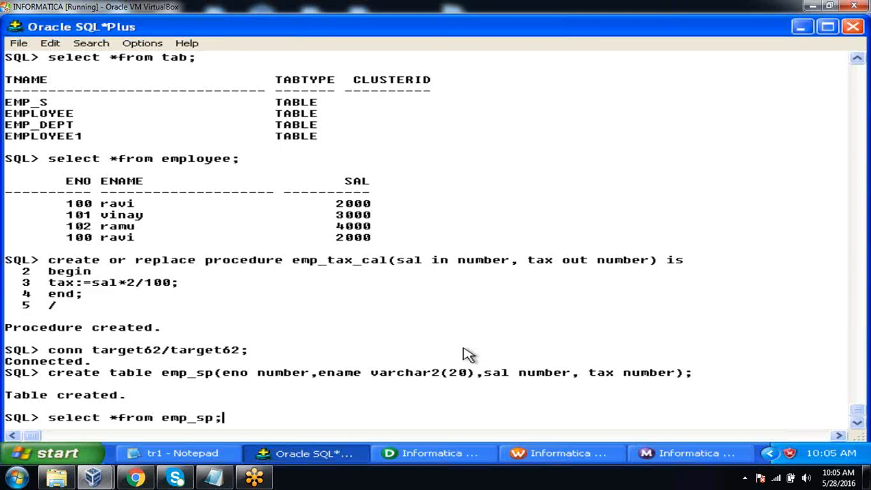
pyautogui.press('Return')
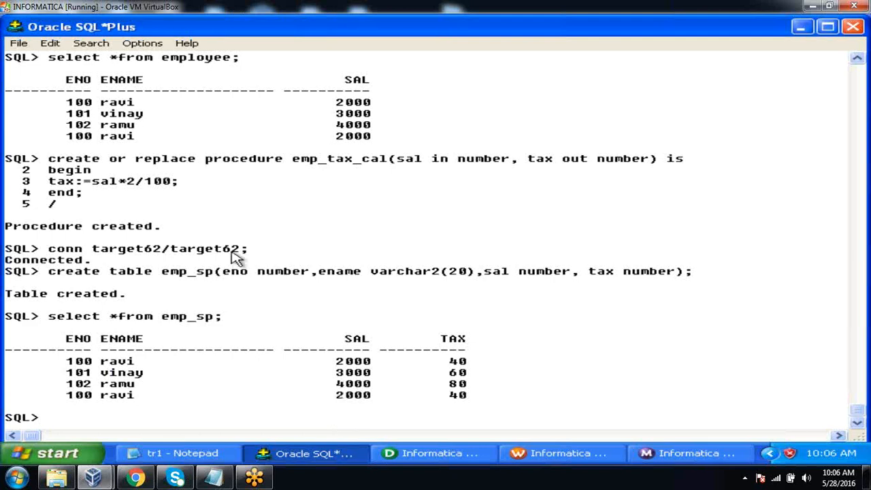
# Switch to Informatica PowerCenter Designer, show the Repository Navigator and create a new mapping named m_sp_unconn_test
pyautogui.click(418, 453)
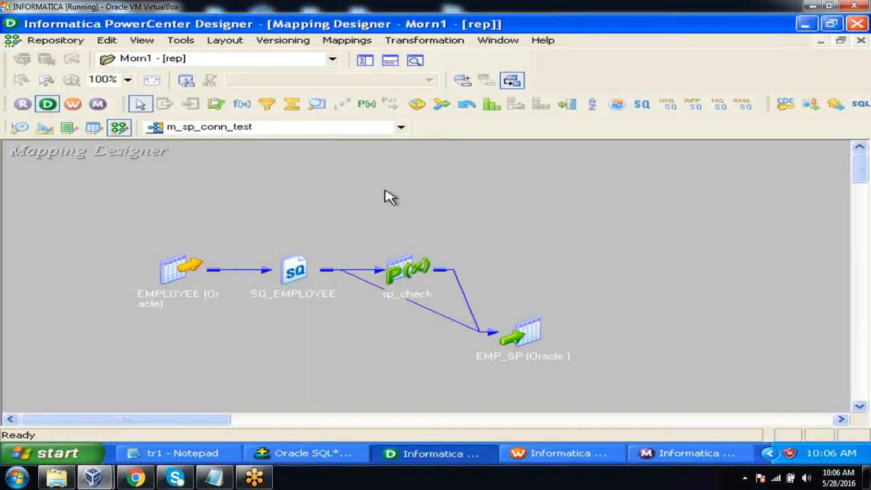
pyautogui.click(363, 61)
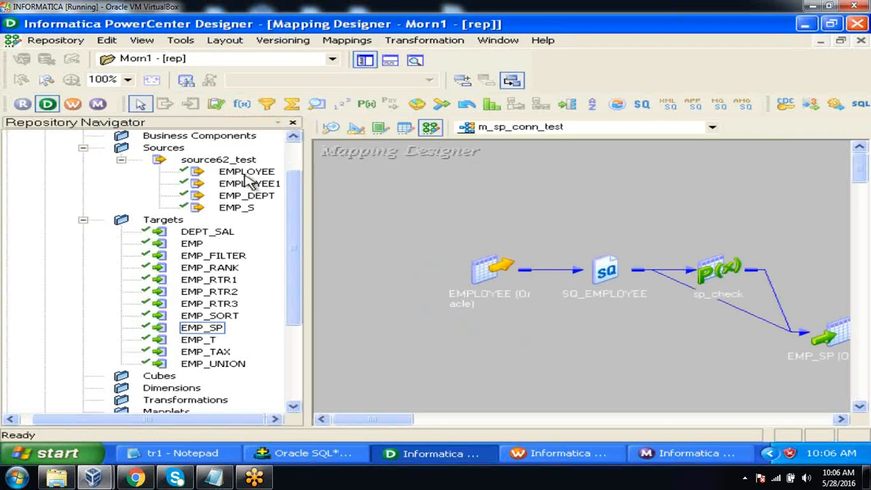
pyautogui.click(248, 207)
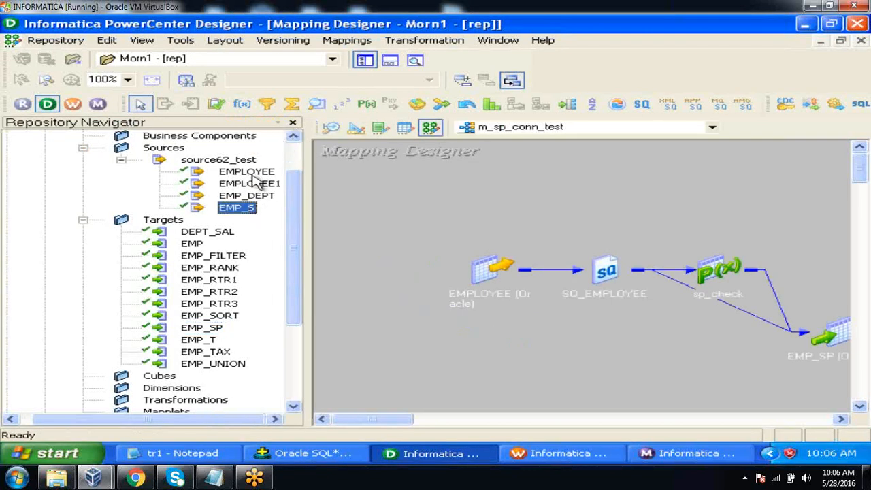
pyautogui.click(251, 172)
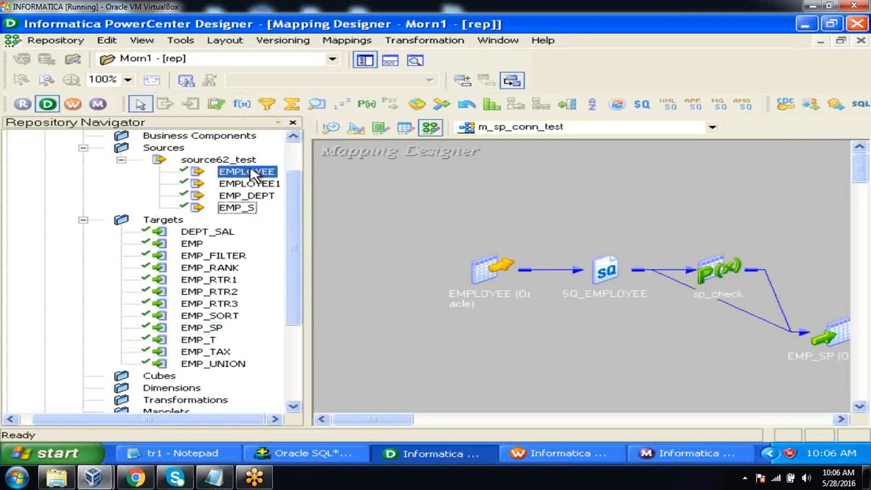
pyautogui.click(207, 331)
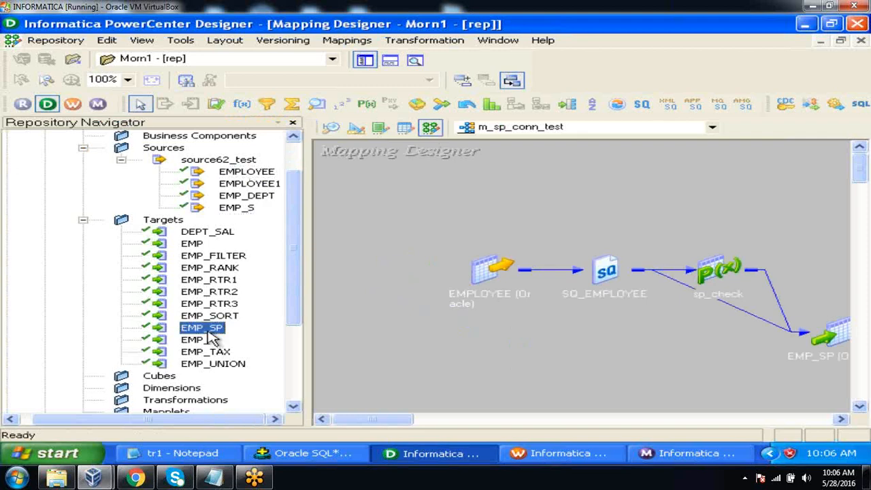
pyautogui.click(348, 41)
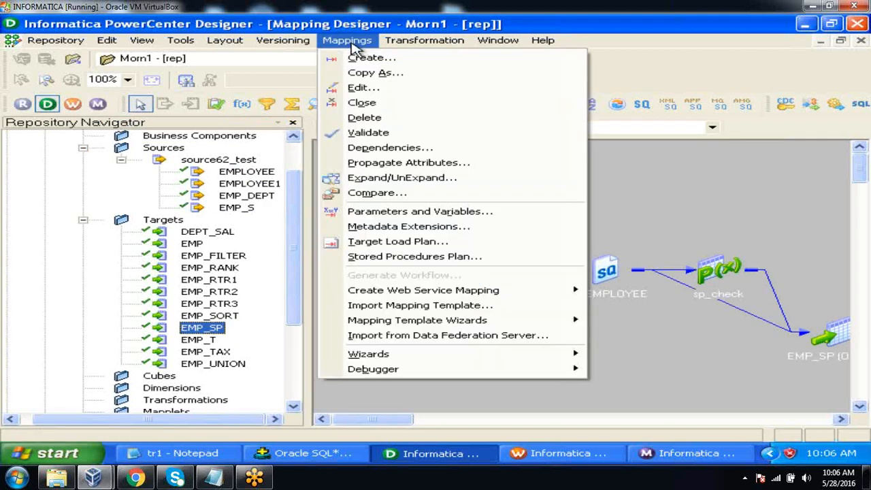
pyautogui.click(357, 55)
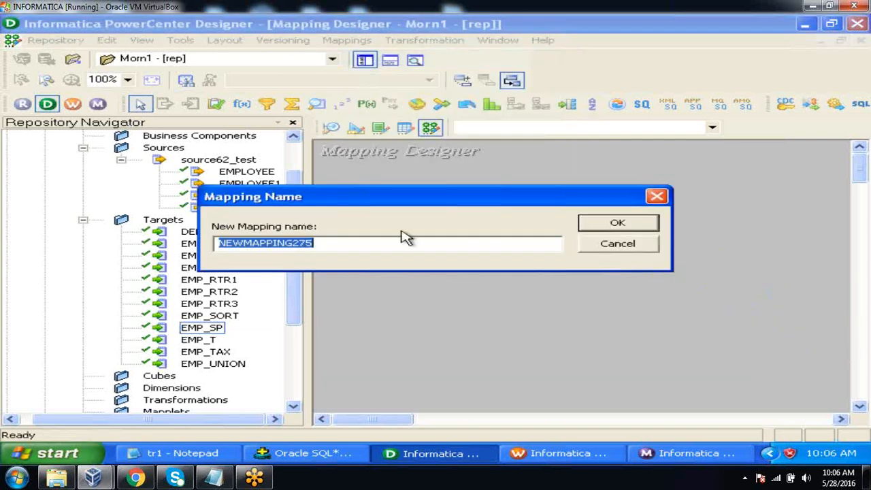
pyautogui.write('m_sp_unconn_test')
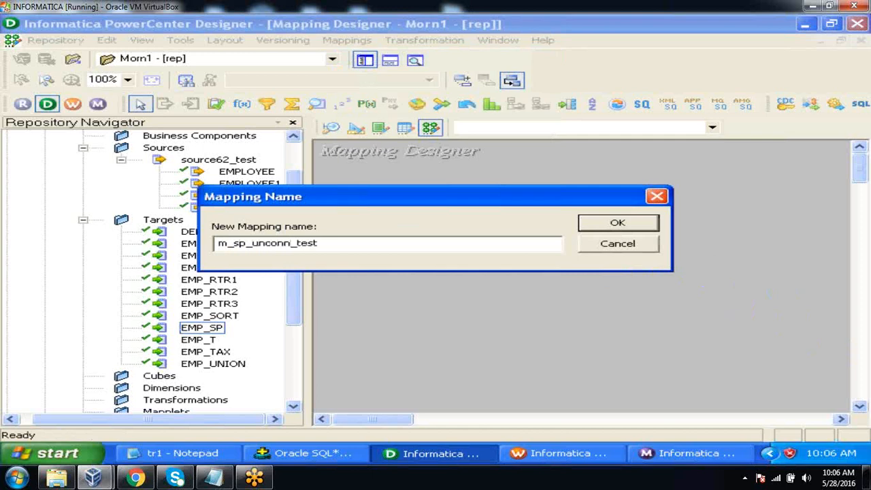
pyautogui.click(612, 225)
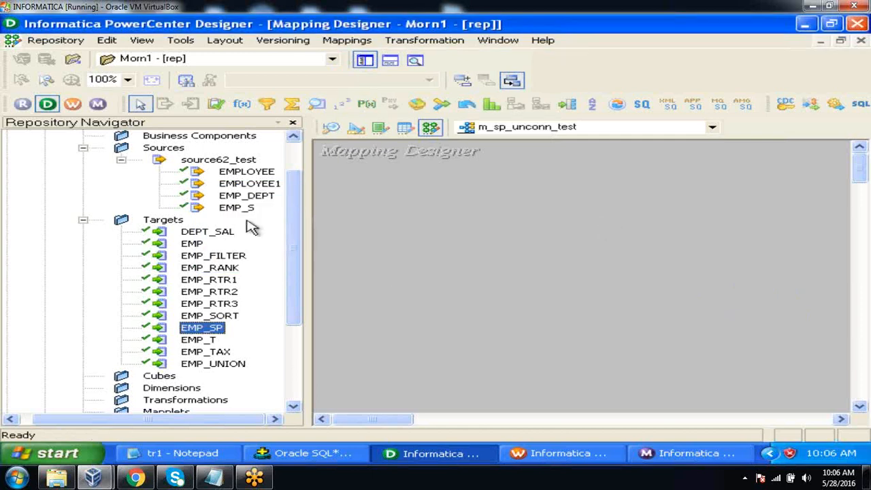
# Add the EMPLOYEE source and the EMP_SP target to the m_sp_unconn_test mapping and hide the Repository Navigator
pyautogui.click(242, 174)
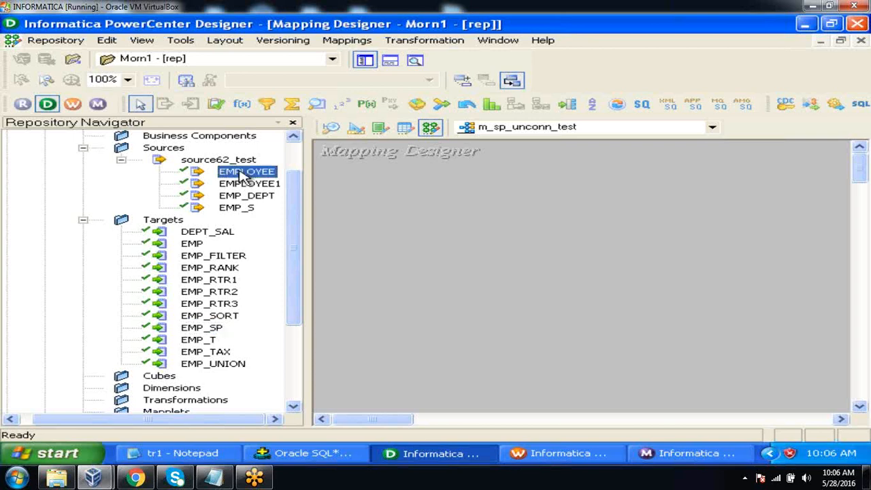
pyautogui.moveTo(243, 175); pyautogui.dragTo(361, 196)
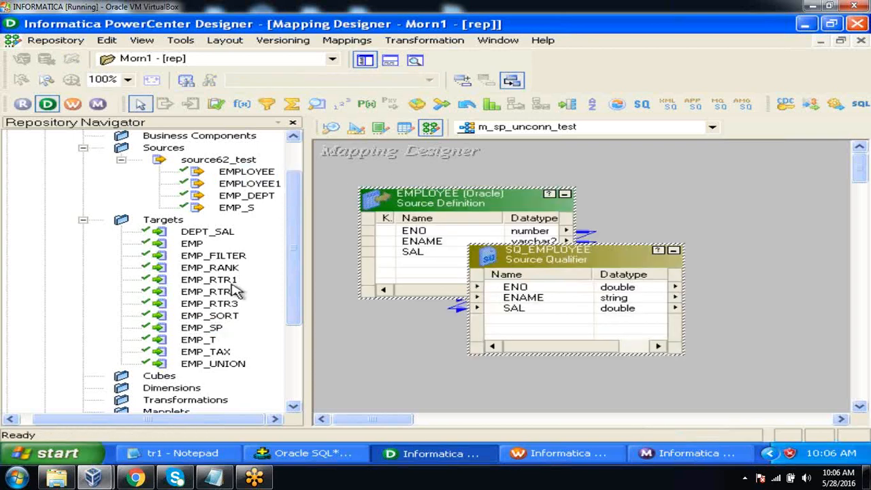
pyautogui.click(216, 329)
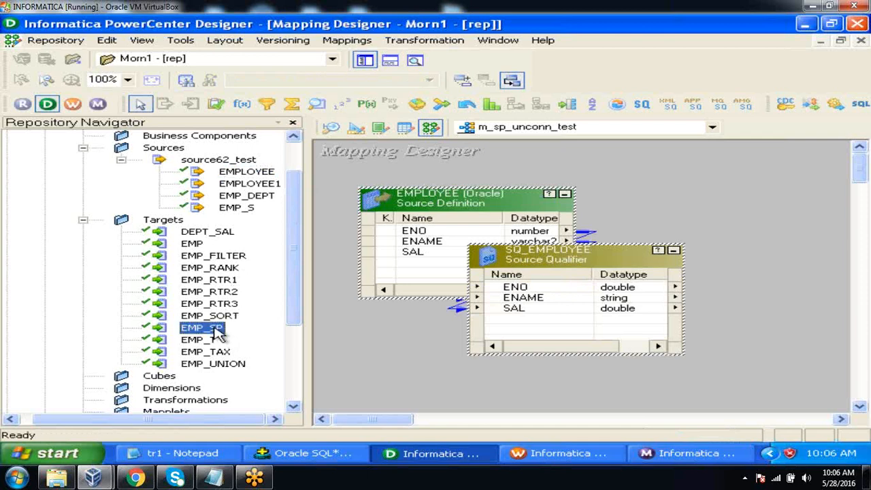
pyautogui.moveTo(217, 329); pyautogui.dragTo(730, 234)
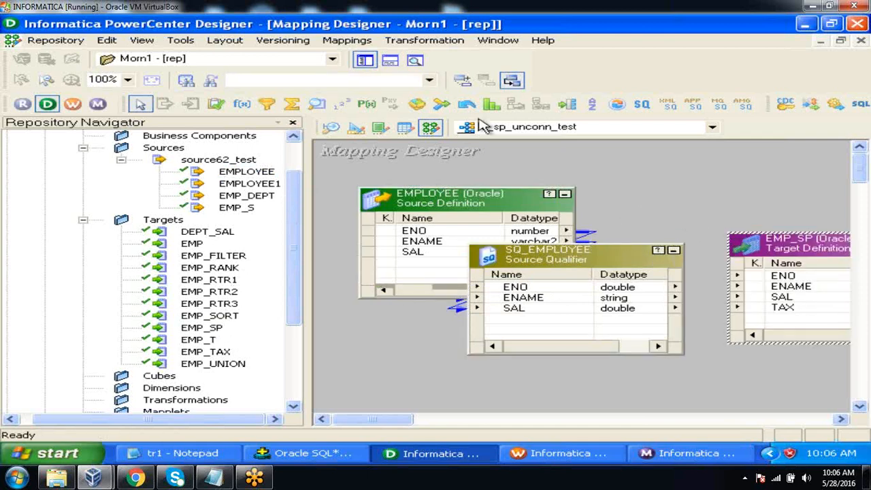
pyautogui.click(365, 60)
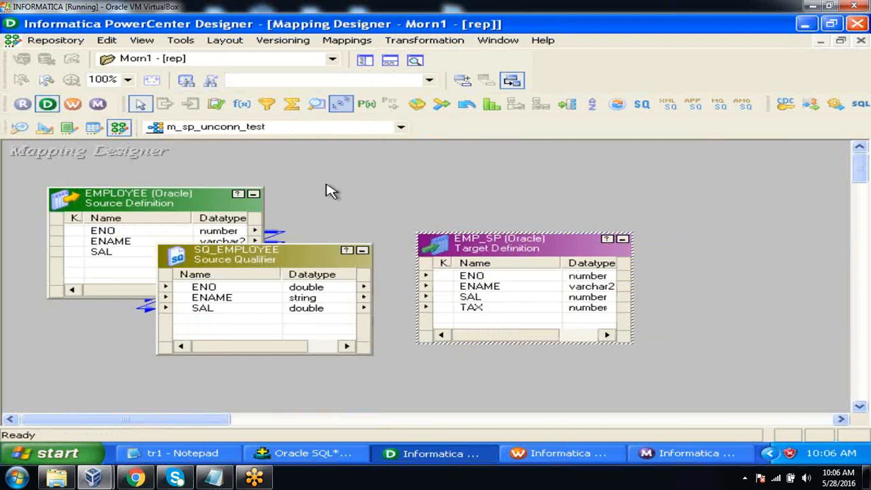
# Iconize the EMPLOYEE source and spread out SQ_EMPLOYEE and EMP_SP to leave free space between them
pyautogui.click(253, 194)
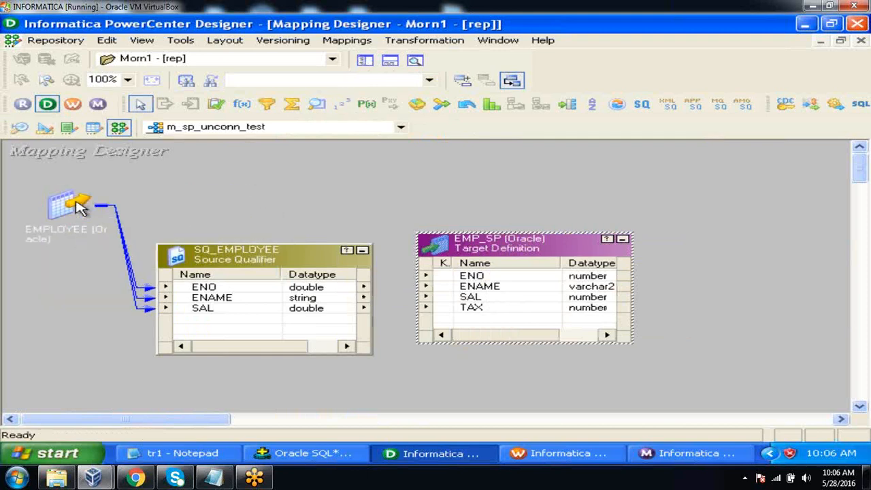
pyautogui.moveTo(66, 195); pyautogui.dragTo(51, 187)
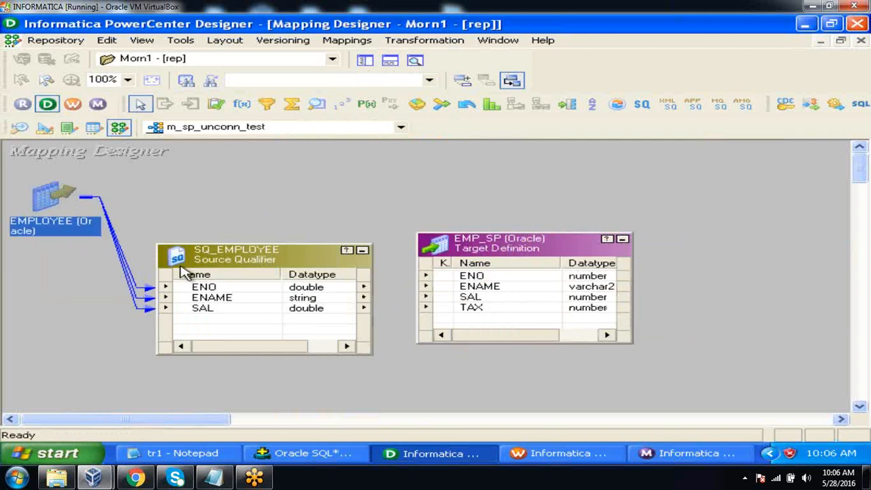
pyautogui.moveTo(220, 252); pyautogui.dragTo(146, 282)
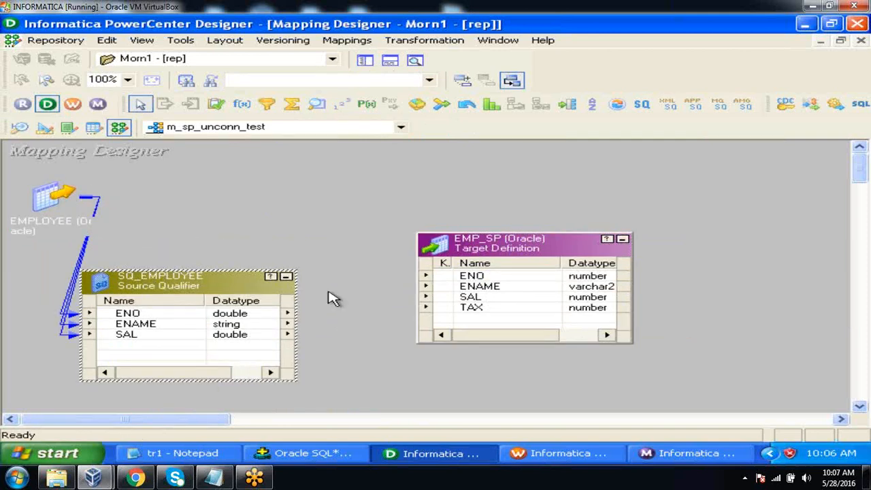
pyautogui.moveTo(502, 257); pyautogui.dragTo(647, 275)
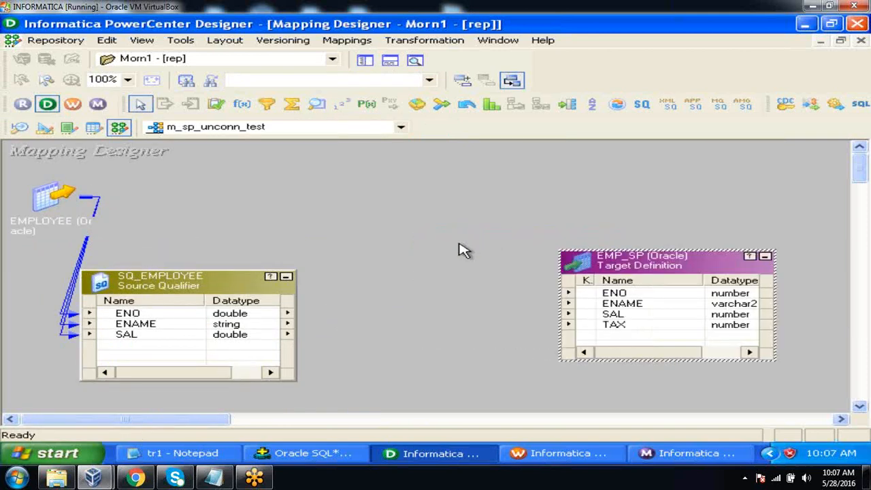
# Create a Stored Procedure transformation named sp_check in the mapping
pyautogui.click(450, 44)
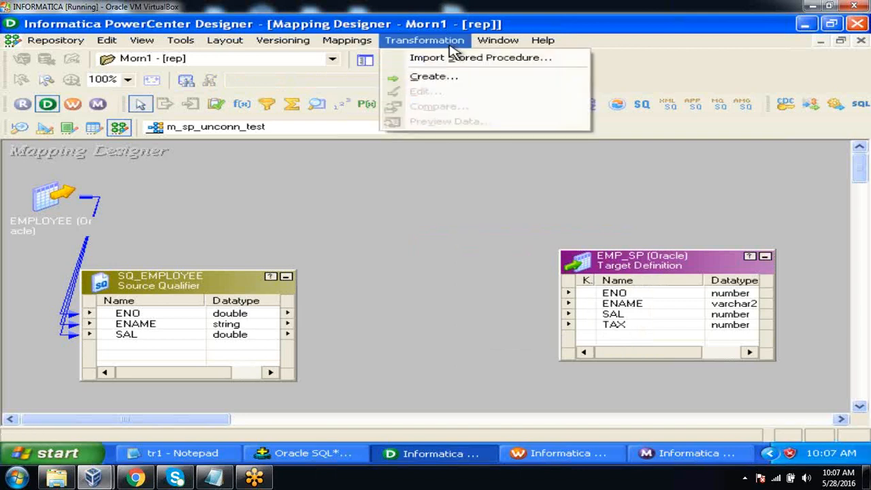
pyautogui.click(456, 80)
pyautogui.click(481, 264)
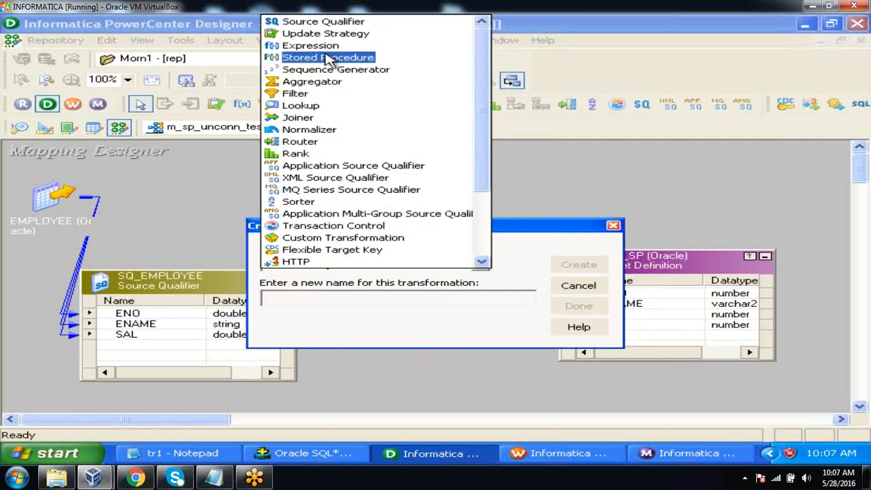
pyautogui.click(327, 60)
pyautogui.click(332, 304)
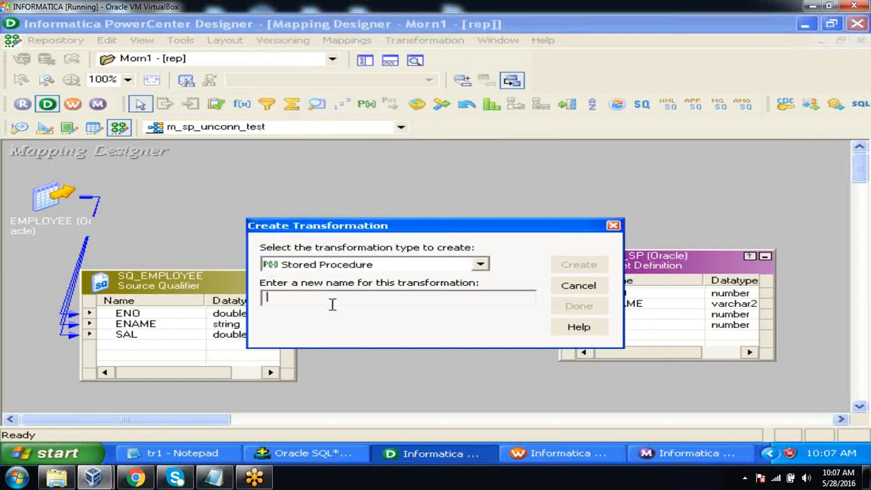
pyautogui.write('sp_check')
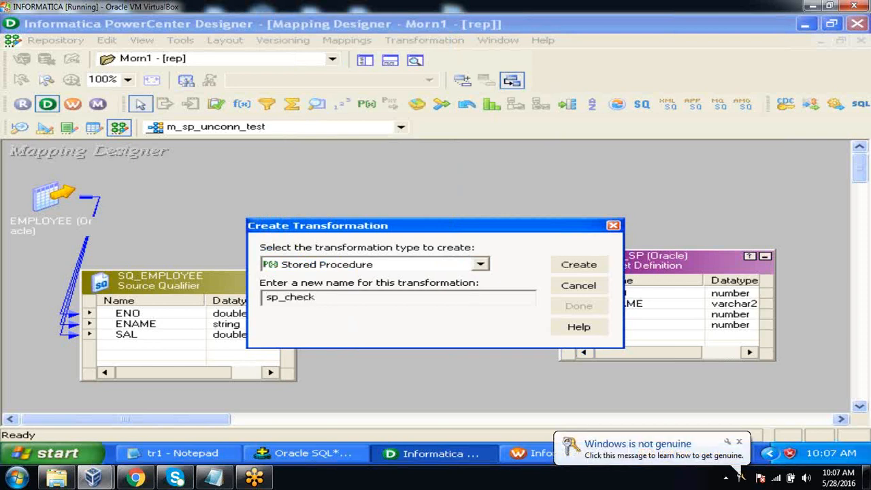
pyautogui.click(562, 266)
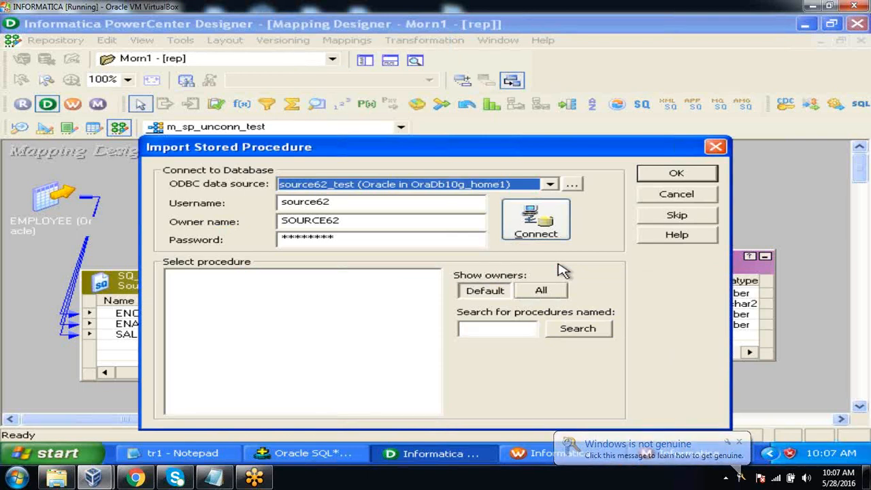
pyautogui.click(525, 224)
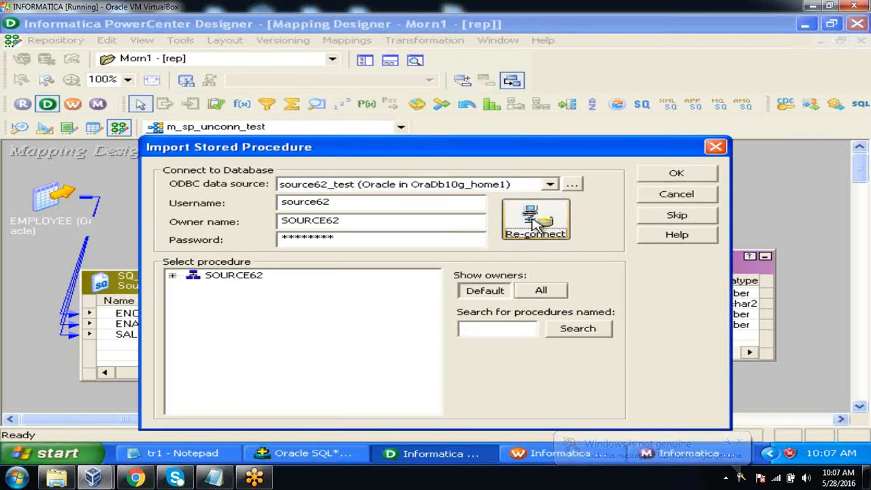
pyautogui.click(173, 276)
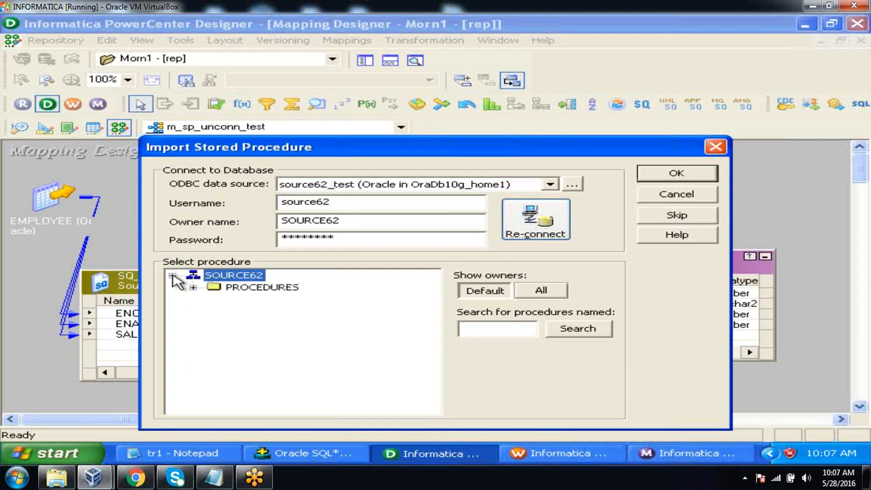
pyautogui.click(194, 289)
pyautogui.click(307, 301)
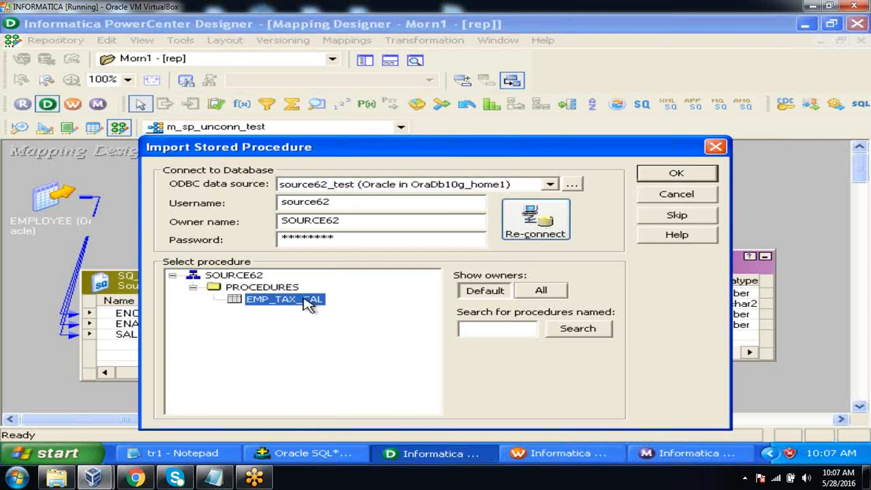
pyautogui.click(687, 172)
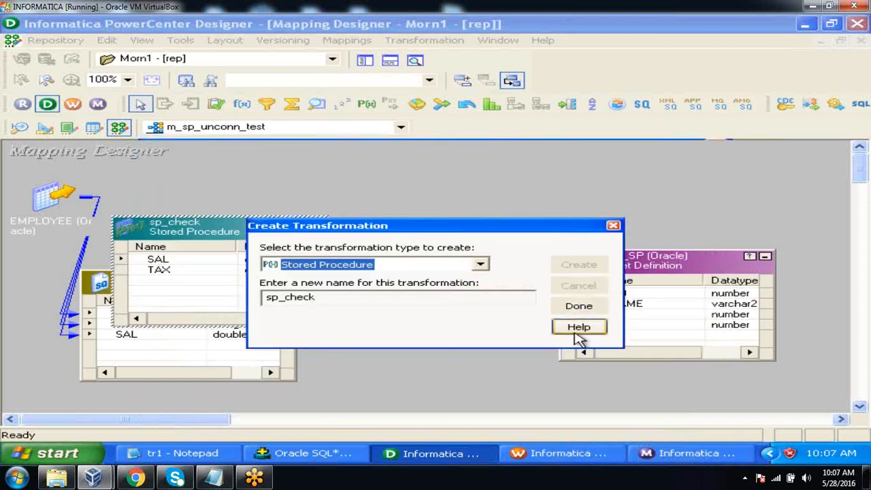
pyautogui.click(578, 306)
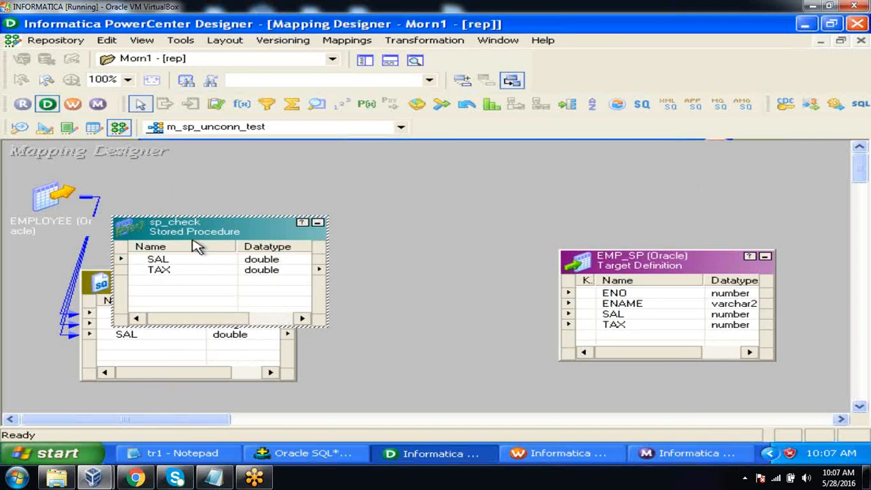
# Rearrange the mapping so sp_check sits above SQ_EMPLOYEE and the EMPLOYEE source icon sits beside the source qualifier
pyautogui.moveTo(194, 238); pyautogui.dragTo(209, 169)
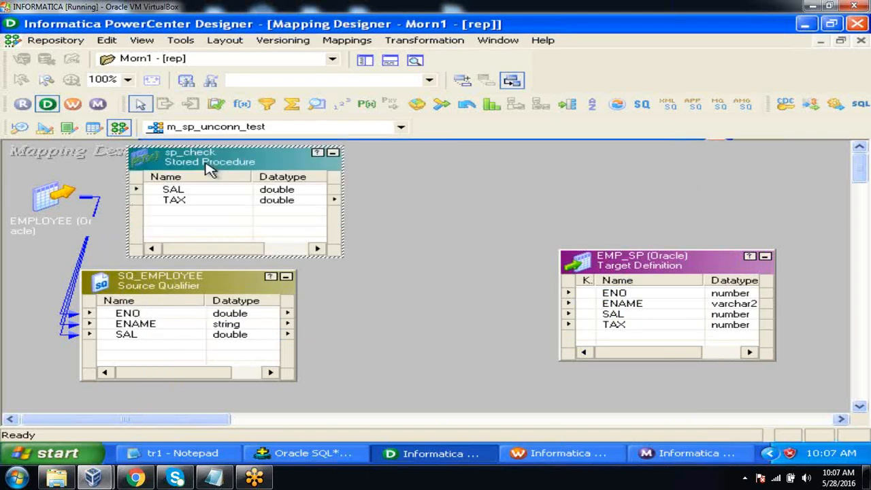
pyautogui.moveTo(60, 199); pyautogui.dragTo(16, 311)
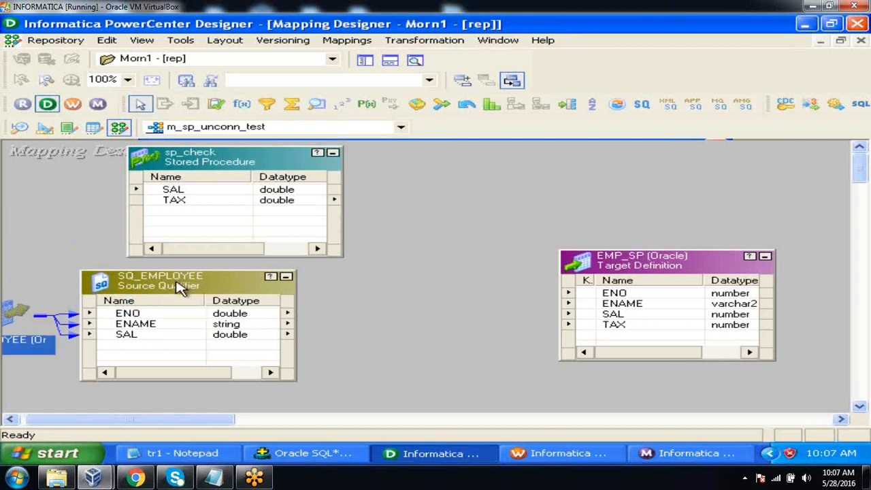
pyautogui.moveTo(181, 283); pyautogui.dragTo(194, 288)
pyautogui.moveTo(15, 320); pyautogui.dragTo(38, 325)
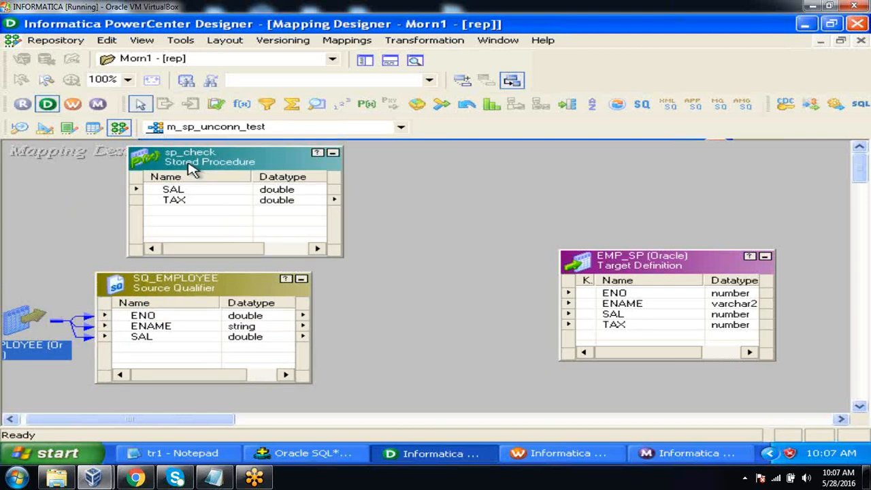
pyautogui.moveTo(194, 170); pyautogui.dragTo(141, 180)
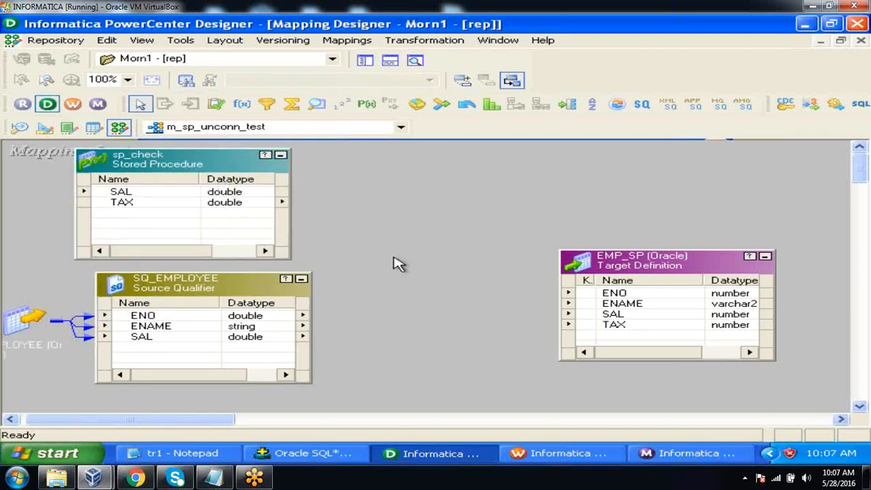
# Create an Expression transformation named exp_check and place it between SQ_EMPLOYEE and EMP_SP
pyautogui.click(441, 41)
pyautogui.click(443, 77)
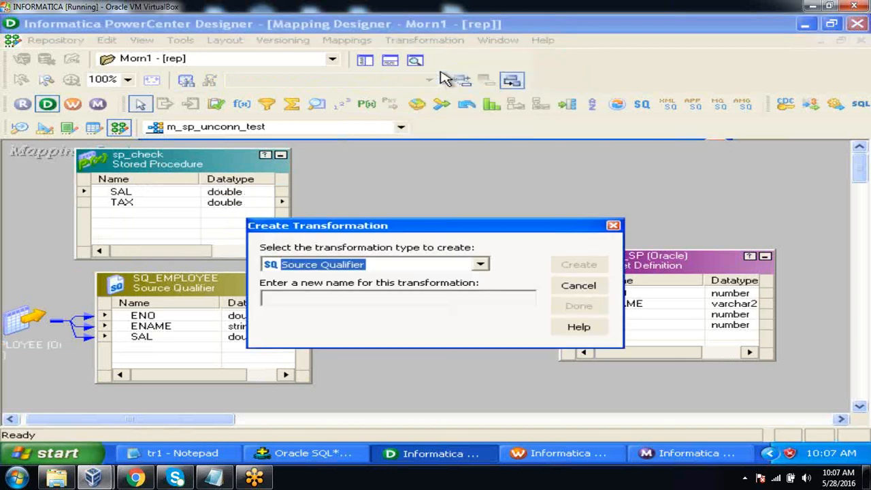
pyautogui.press('e')
pyautogui.click(377, 298)
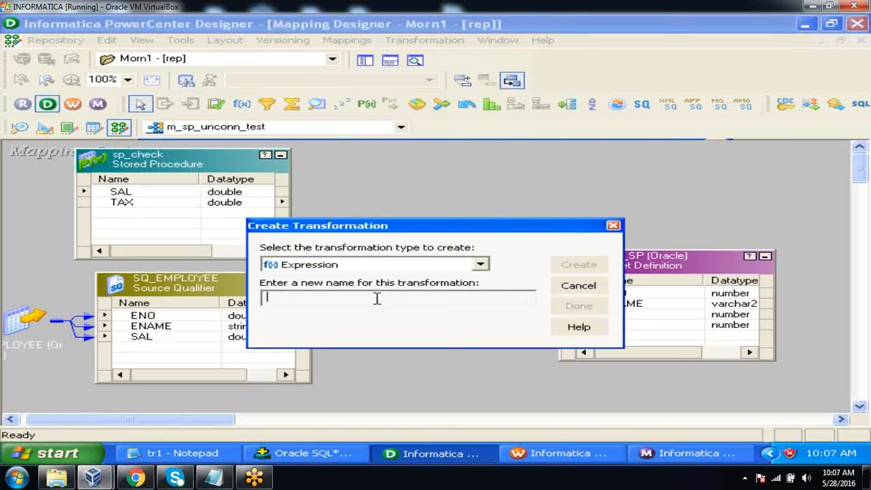
pyautogui.write('exp_check')
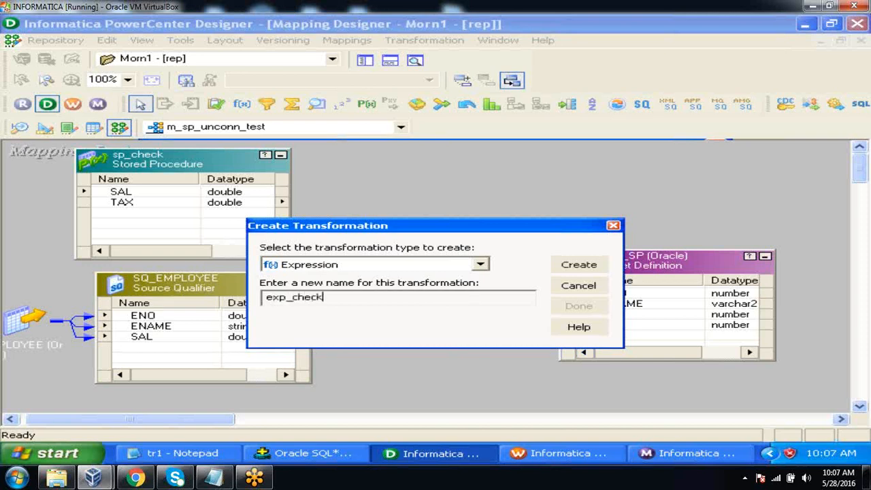
pyautogui.click(582, 267)
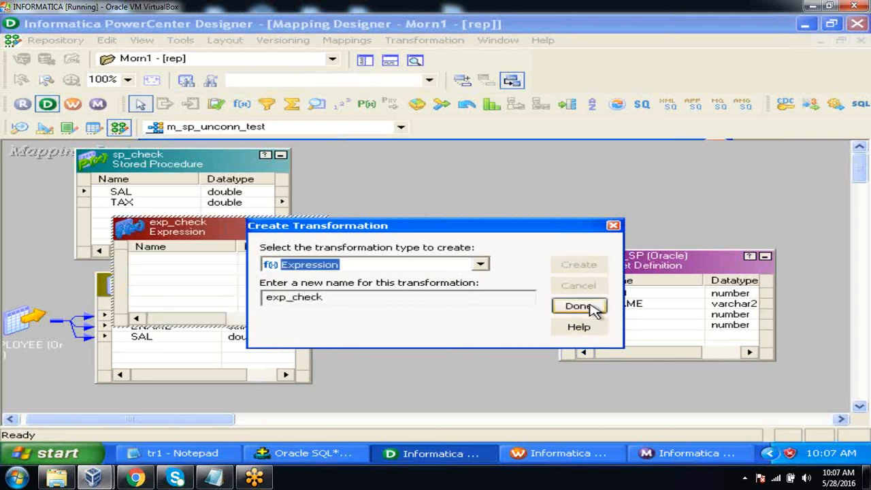
pyautogui.click(591, 311)
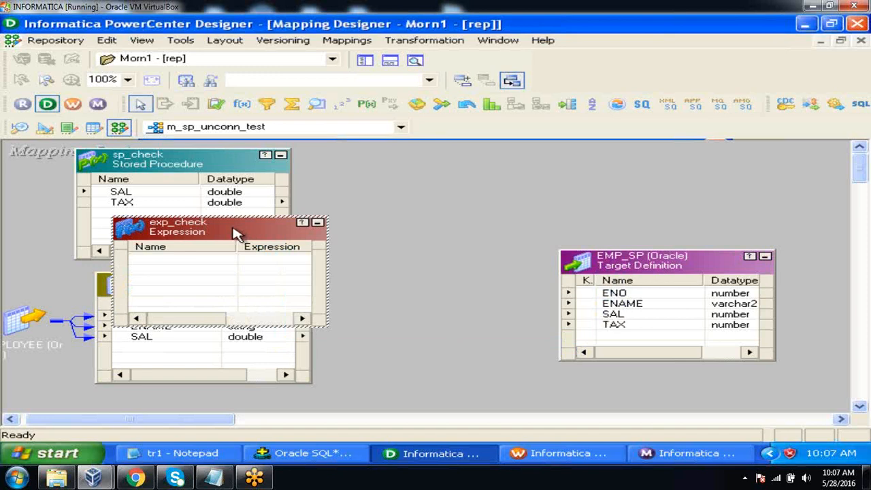
pyautogui.moveTo(237, 232); pyautogui.dragTo(449, 281)
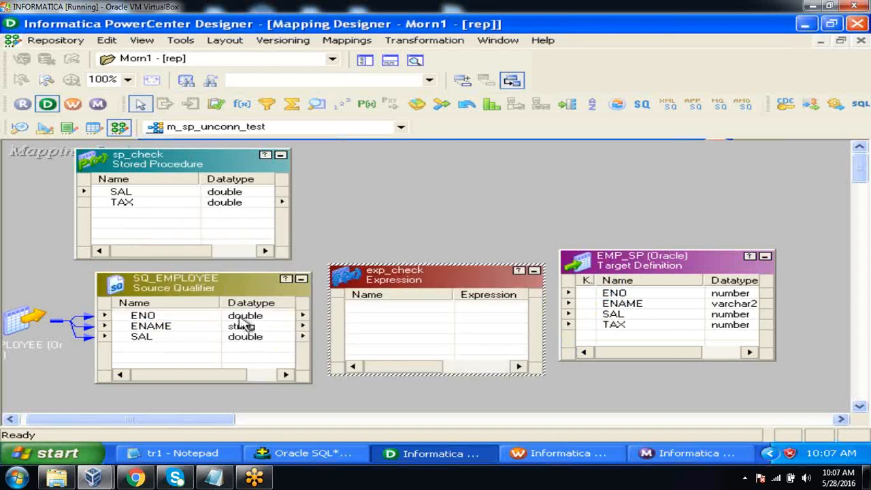
# Link ENO, ENAME and SAL from SQ_EMPLOYEE into exp_check and shift the source qualifier slightly away from it
pyautogui.click(239, 319)
pyautogui.hotkey('ctrl', 'a')
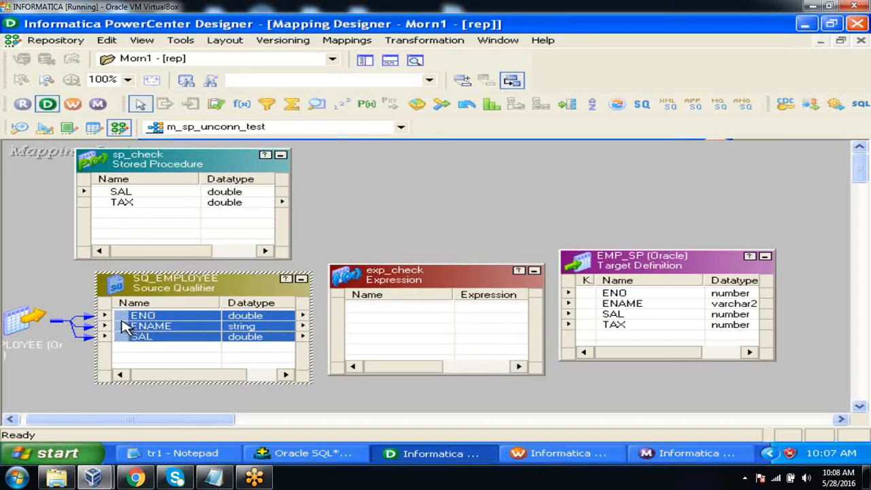
pyautogui.moveTo(123, 324); pyautogui.dragTo(382, 315)
pyautogui.moveTo(219, 293); pyautogui.dragTo(194, 294)
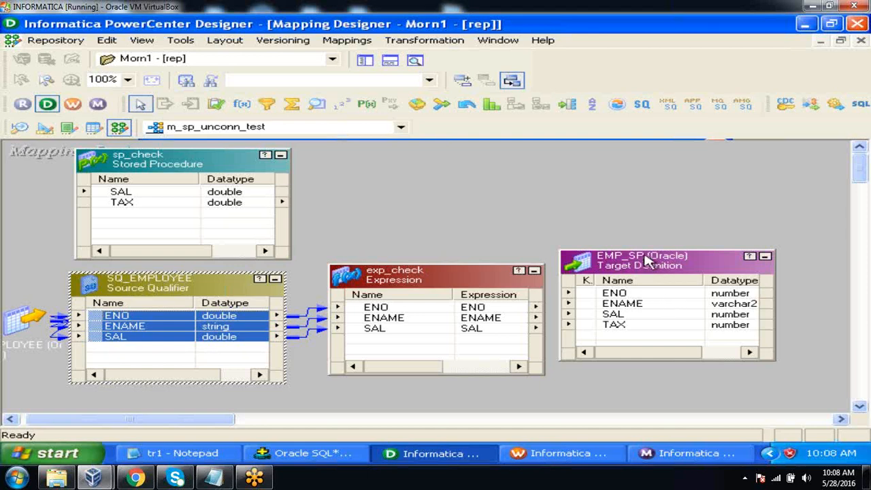
# Move EMP_SP slightly away from exp_check and link ENO, ENAME and SAL from exp_check to the matching target ports
pyautogui.moveTo(647, 262); pyautogui.dragTo(678, 267)
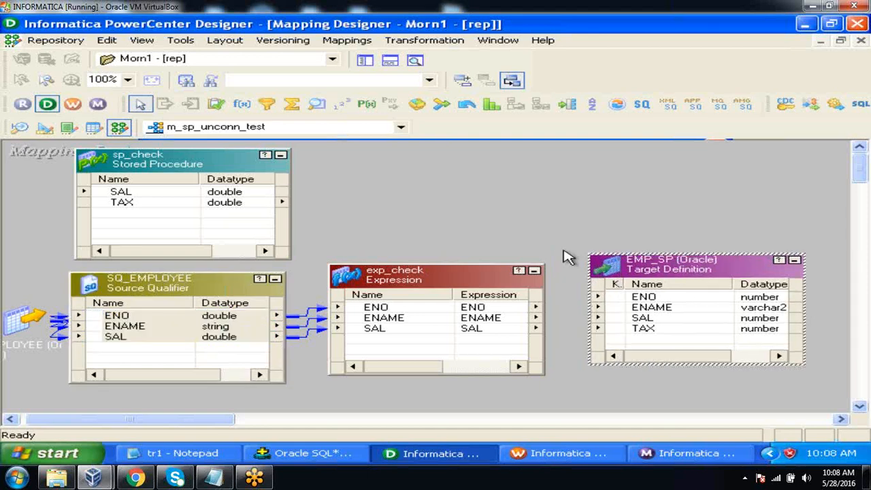
pyautogui.click(480, 317)
pyautogui.moveTo(480, 320); pyautogui.dragTo(476, 330)
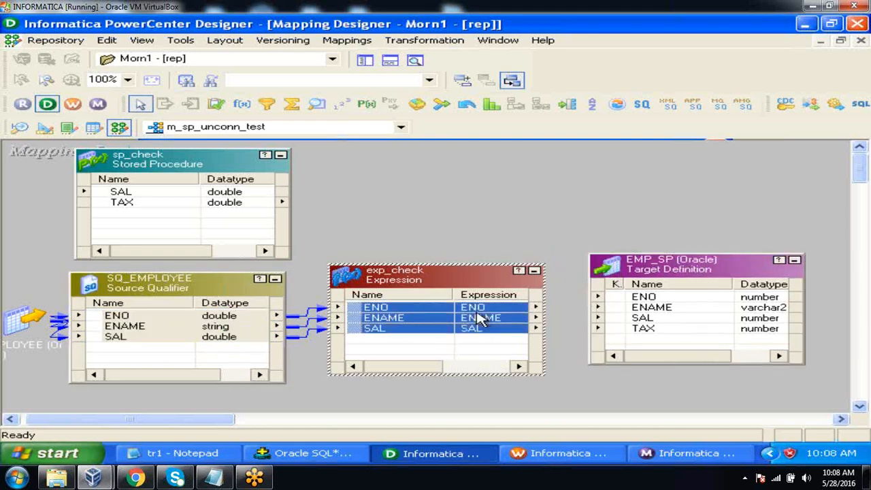
pyautogui.moveTo(359, 315); pyautogui.dragTo(621, 302)
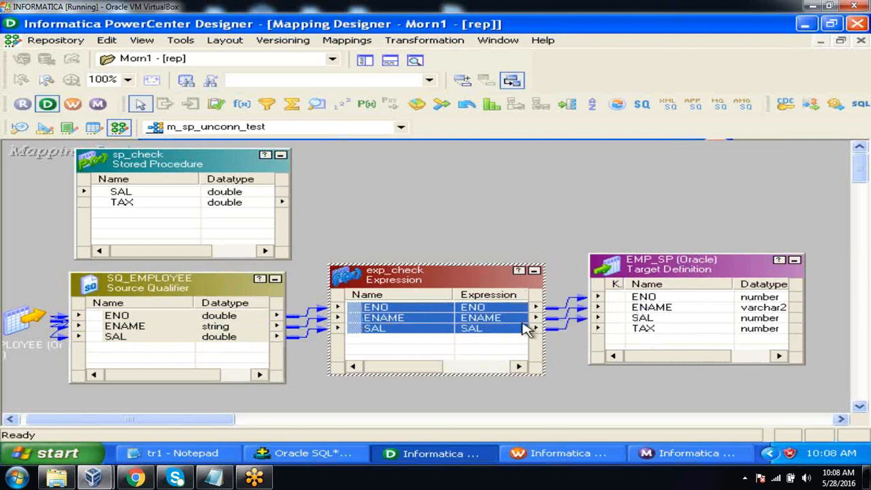
# Iconize sp_check and move SQ_EMPLOYEE and the EMPLOYEE source icon up beneath it
pyautogui.click(279, 156)
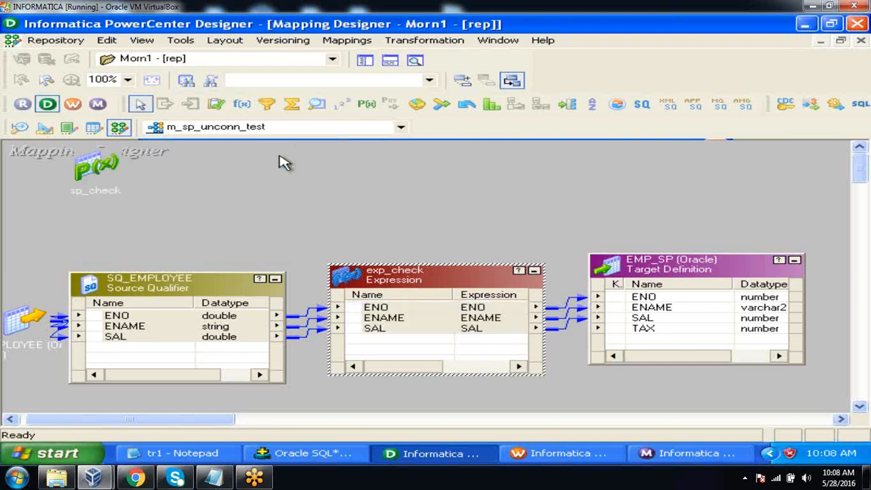
pyautogui.moveTo(180, 291); pyautogui.dragTo(204, 261)
pyautogui.moveTo(27, 323); pyautogui.dragTo(27, 283)
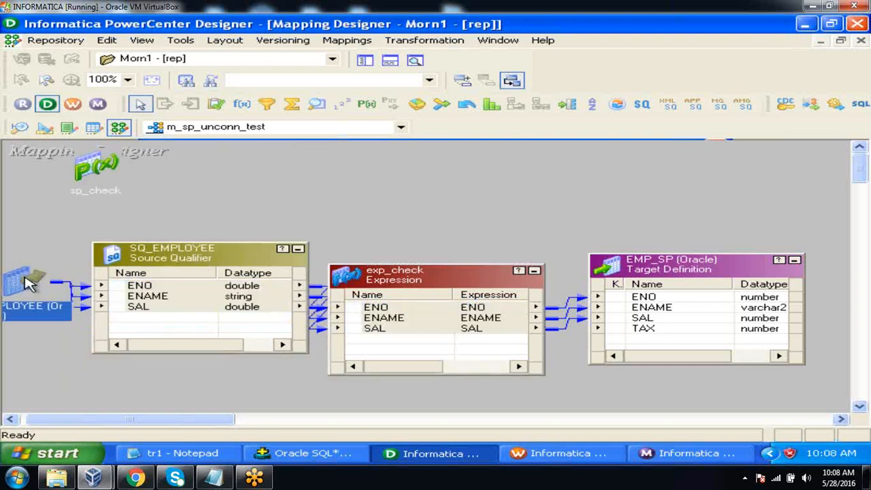
pyautogui.click(163, 262)
pyautogui.moveTo(164, 262); pyautogui.dragTo(148, 263)
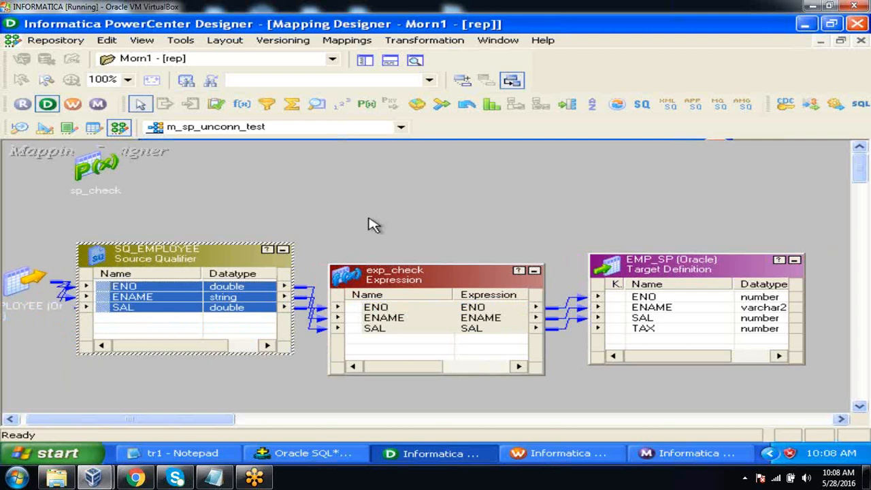
# Add an output-only port named O_TAX with datatype double to exp_check
pyautogui.click(418, 272)
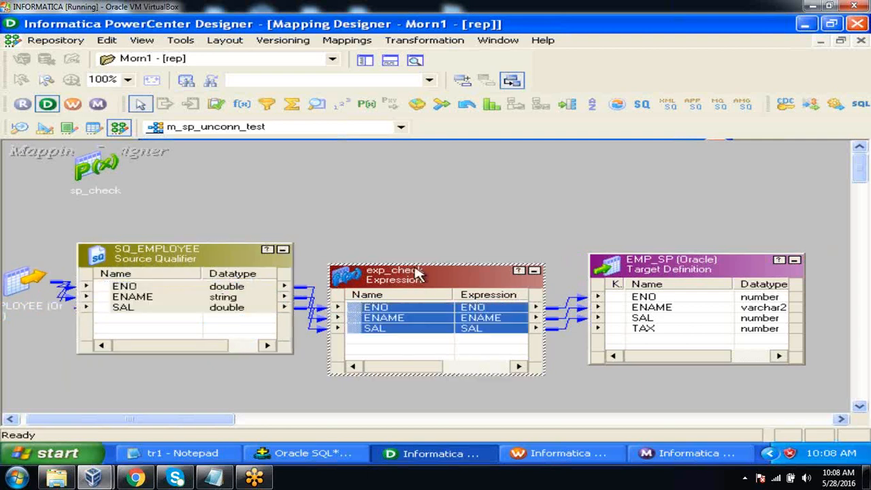
pyautogui.doubleClick(418, 272)
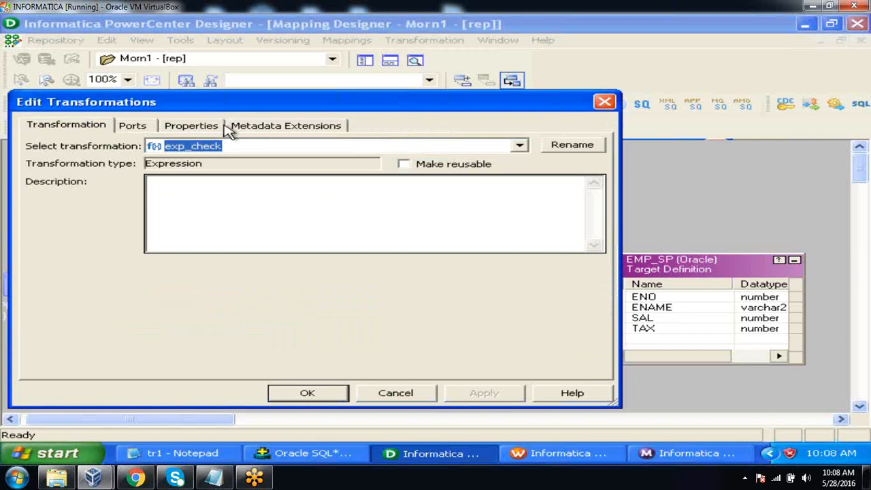
pyautogui.click(145, 126)
pyautogui.click(189, 221)
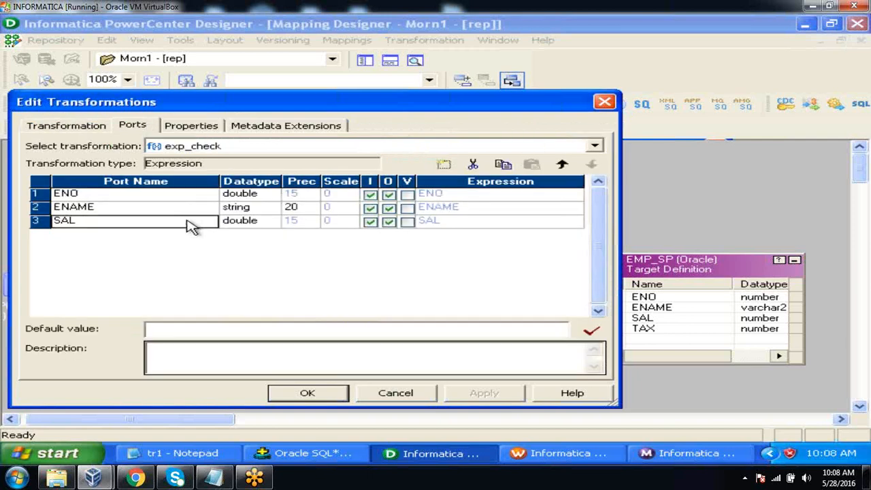
pyautogui.click(444, 164)
pyautogui.write('O')
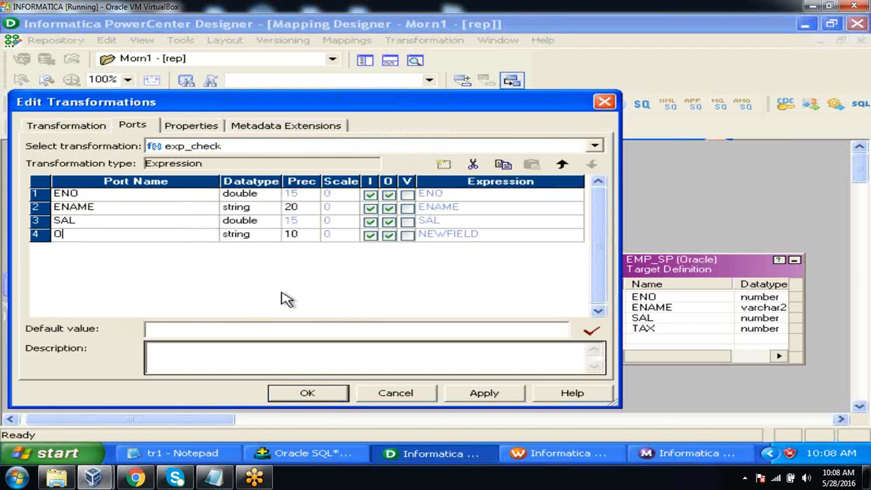
pyautogui.write('_TAX')
pyautogui.click(268, 235)
pyautogui.click(269, 237)
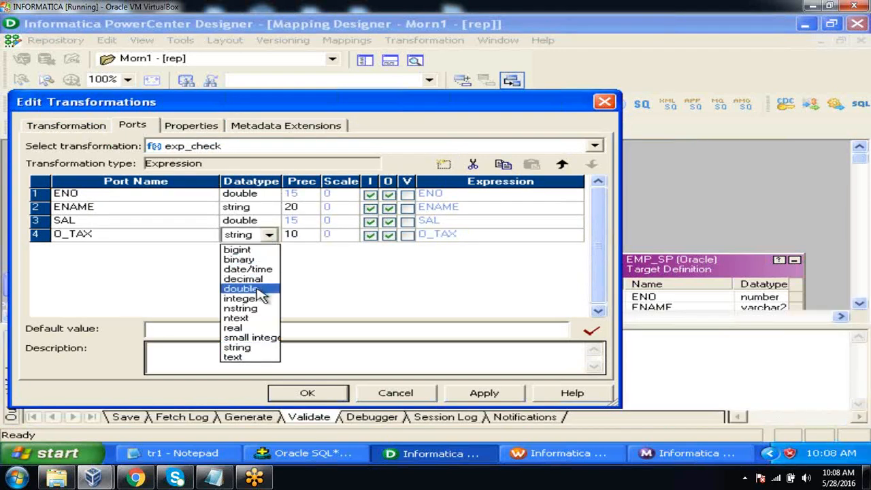
pyautogui.click(262, 293)
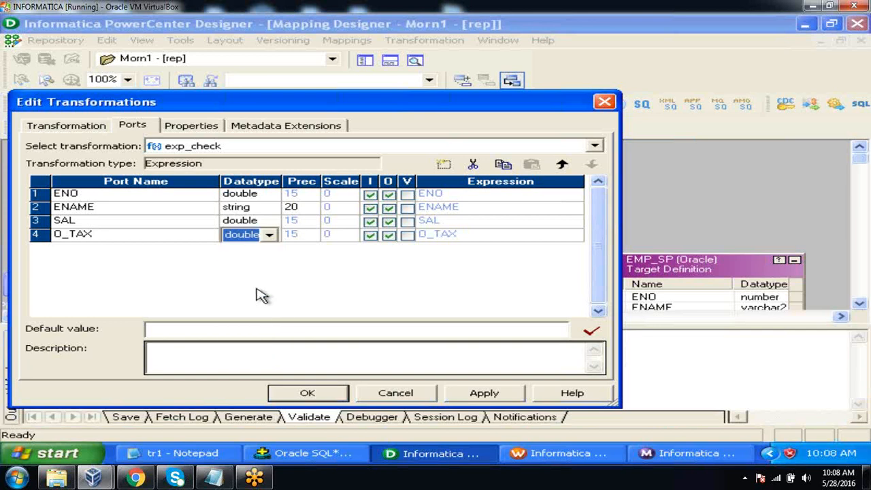
pyautogui.click(371, 238)
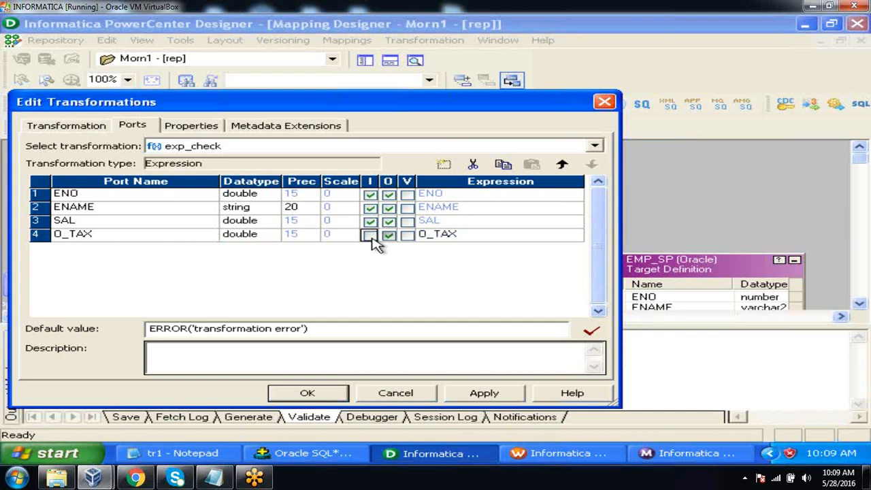
# Replace the O_TAX port's default formula with a call to the sp_check stored procedure
pyautogui.click(484, 240)
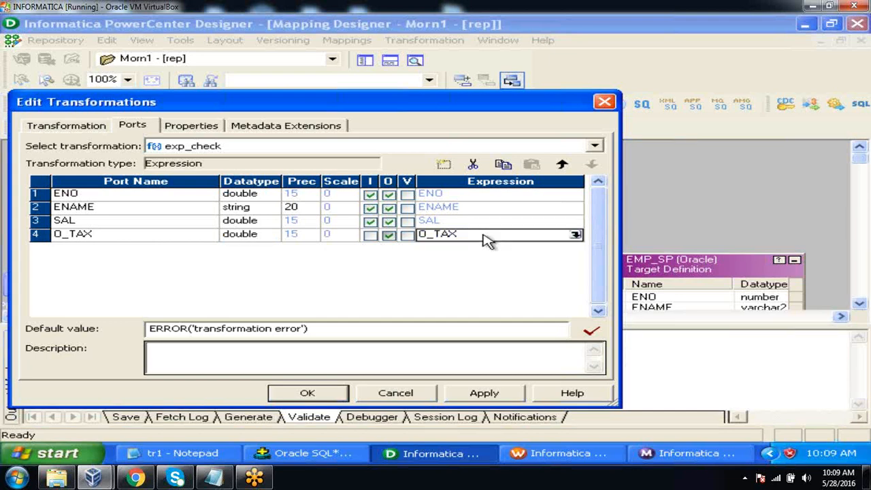
pyautogui.click(575, 234)
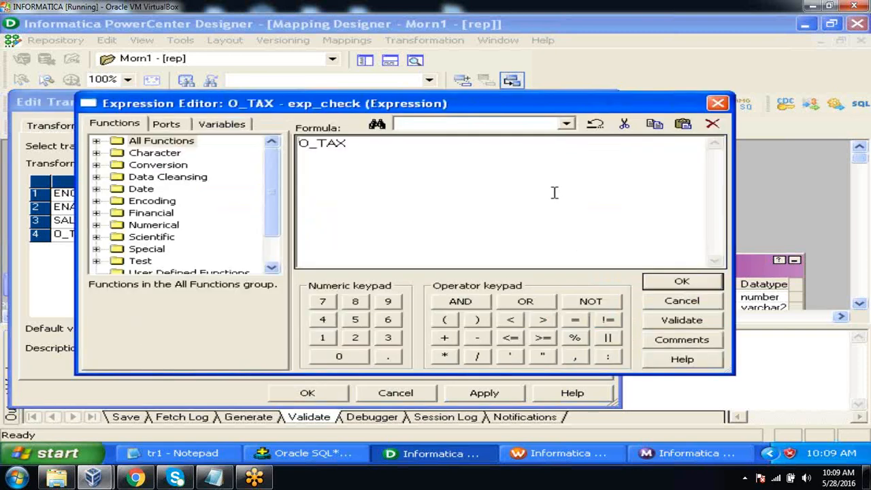
pyautogui.press('BackSpace')
pyautogui.press('BackSpace')
pyautogui.press('BackSpace')
pyautogui.press('BackSpace')
pyautogui.press('BackSpace')
pyautogui.moveTo(267, 188); pyautogui.dragTo(271, 219)
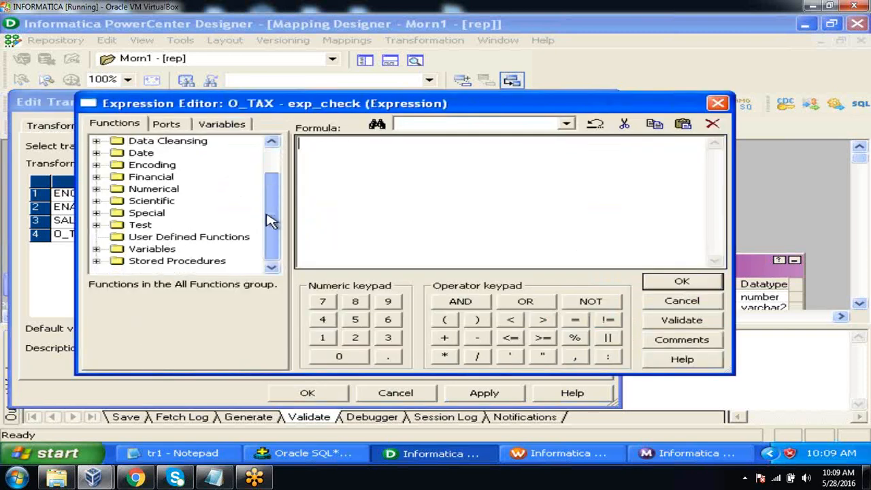
pyautogui.click(96, 260)
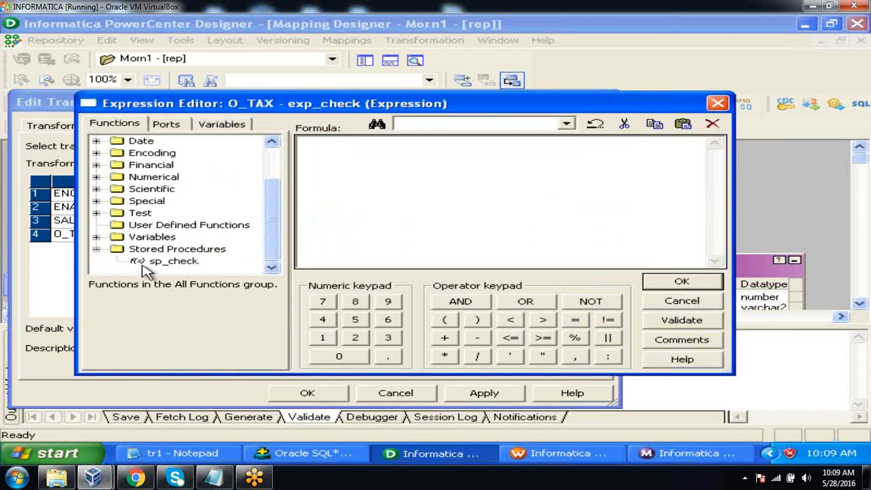
pyautogui.doubleClick(162, 264)
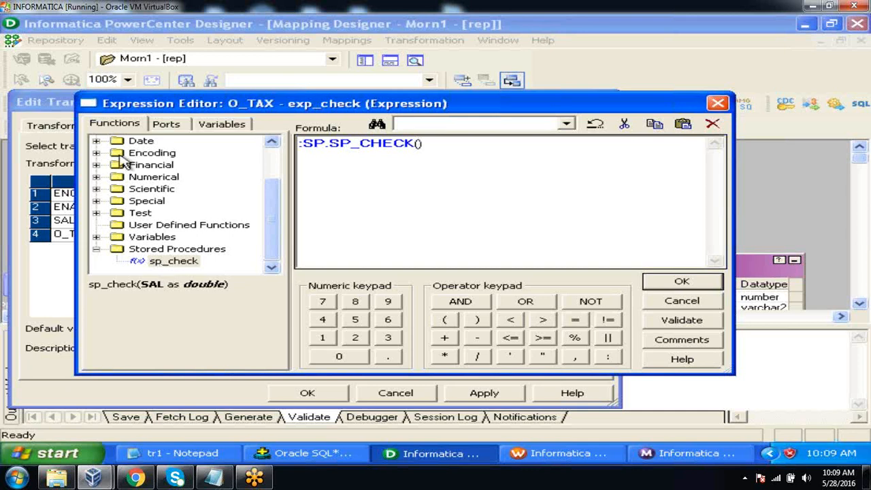
# Complete the O_TAX formula as :SP.SP_CHECK(SAL,PROC_RESULT), then validate and accept it
pyautogui.click(165, 124)
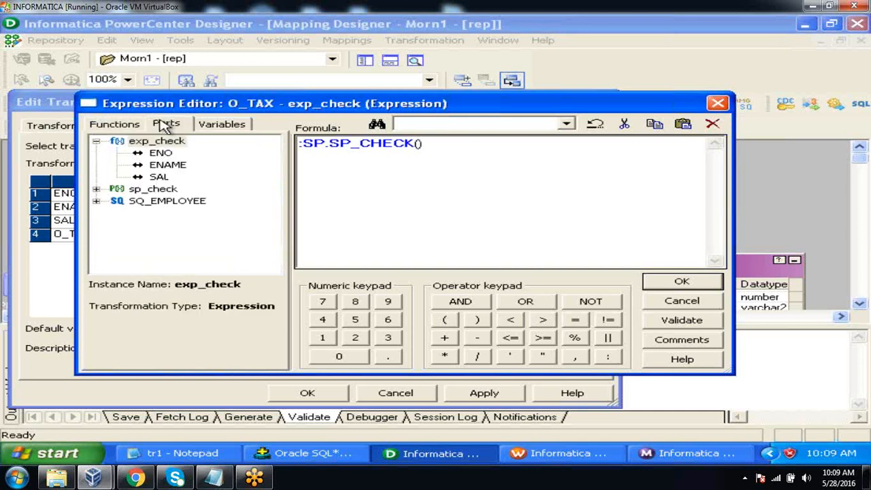
pyautogui.doubleClick(159, 177)
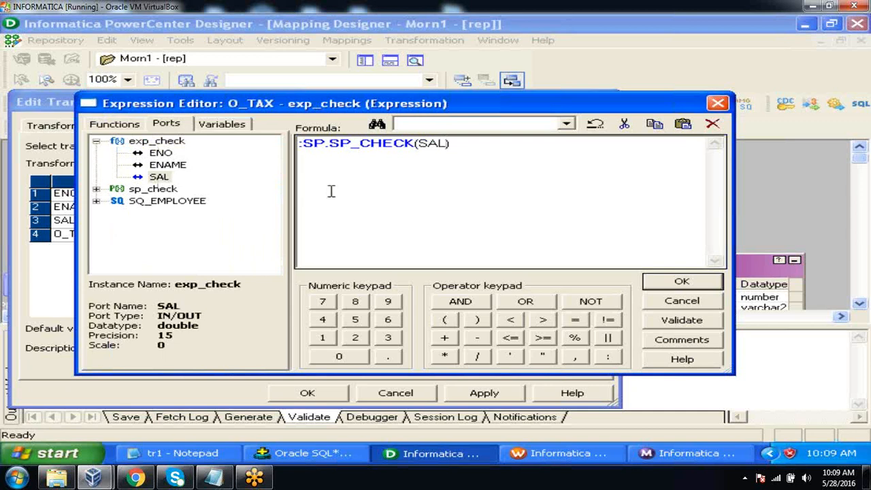
pyautogui.write(',PROC_RESULT')
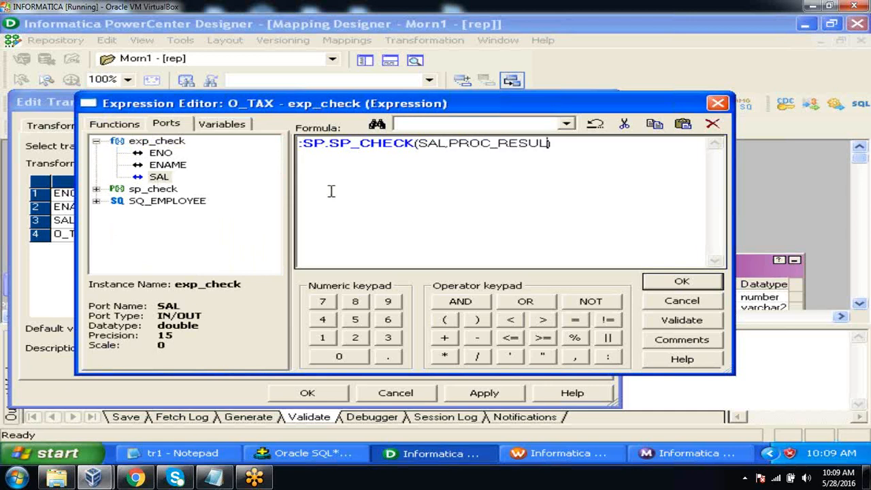
pyautogui.click(671, 326)
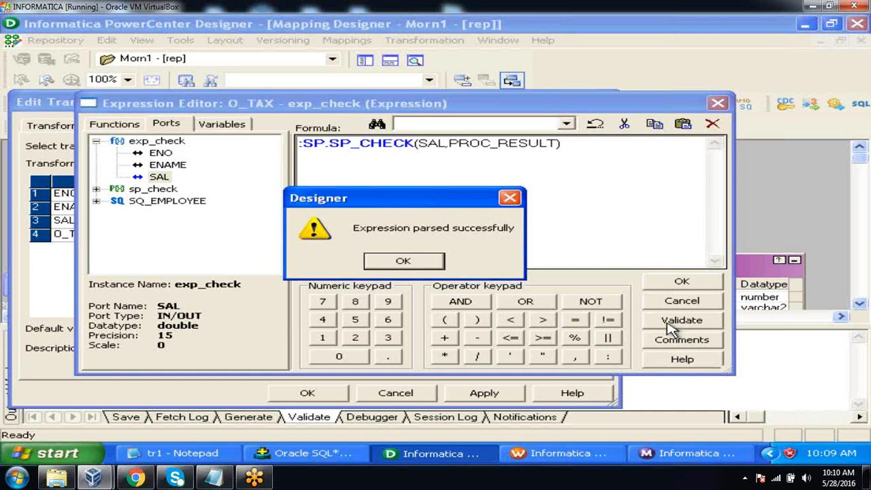
pyautogui.click(431, 266)
pyautogui.click(663, 282)
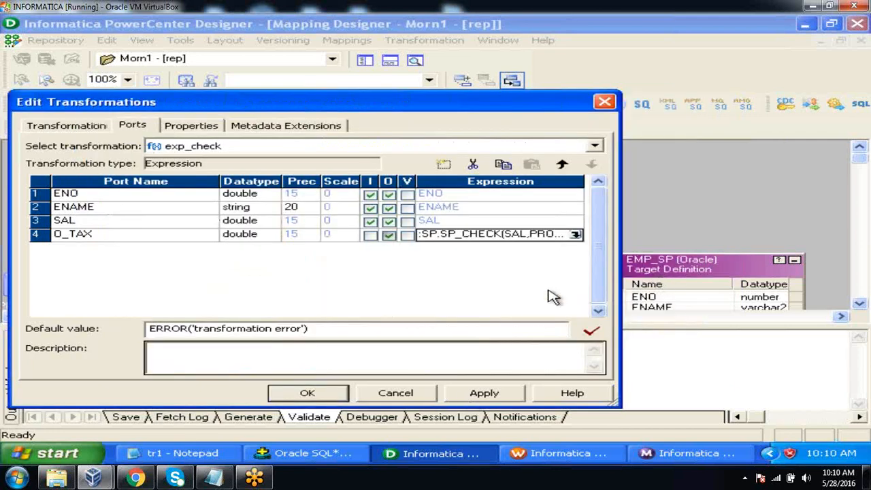
# Recheck the O_TAX formula, then save the exp_check port changes and close the validation output
pyautogui.click(576, 234)
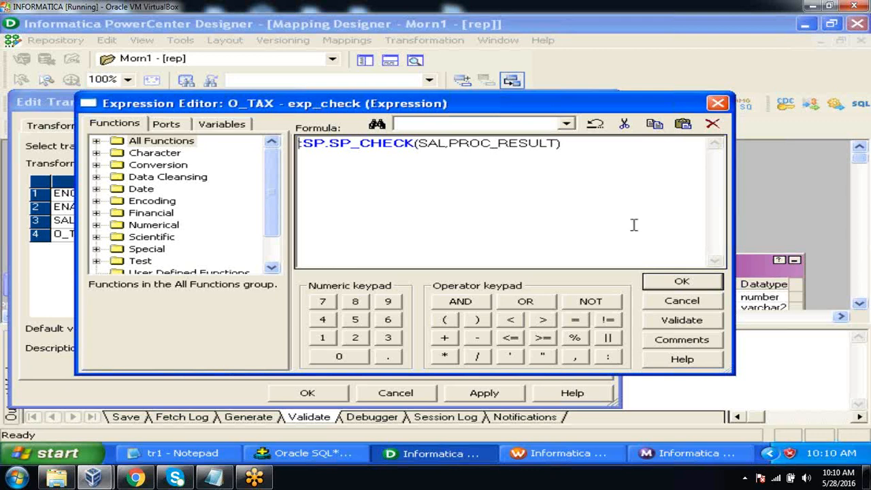
pyautogui.click(669, 282)
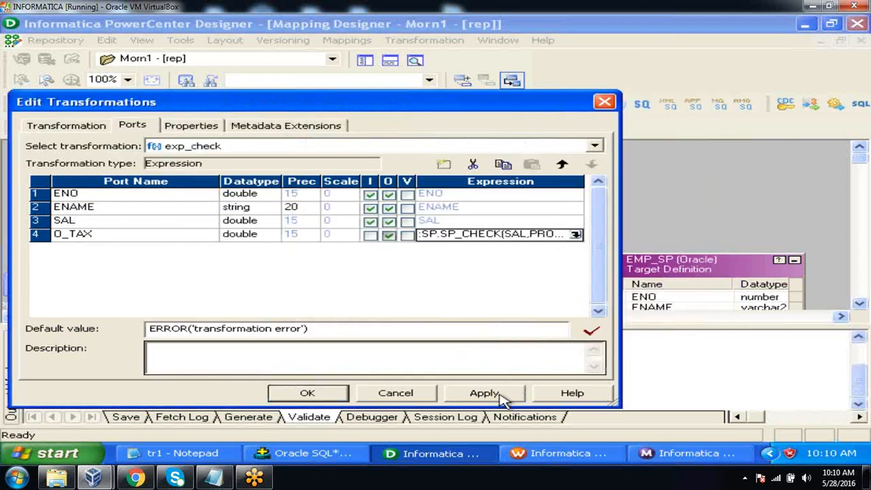
pyautogui.click(329, 395)
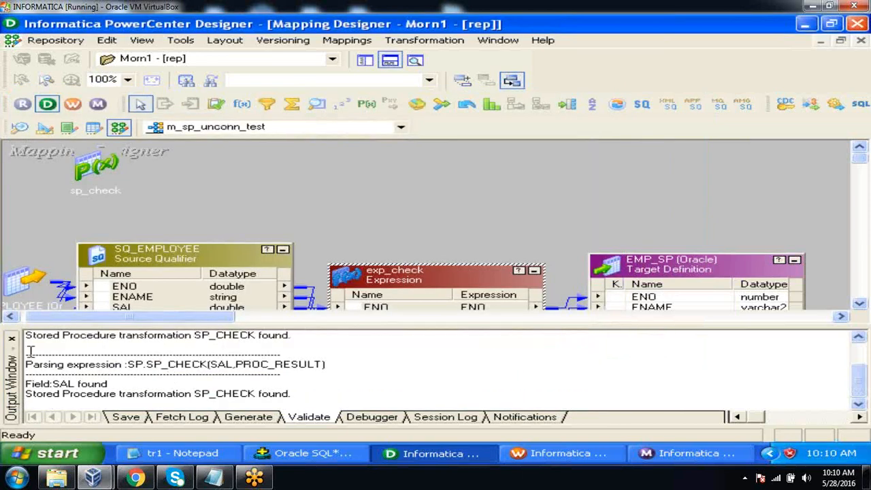
pyautogui.click(12, 338)
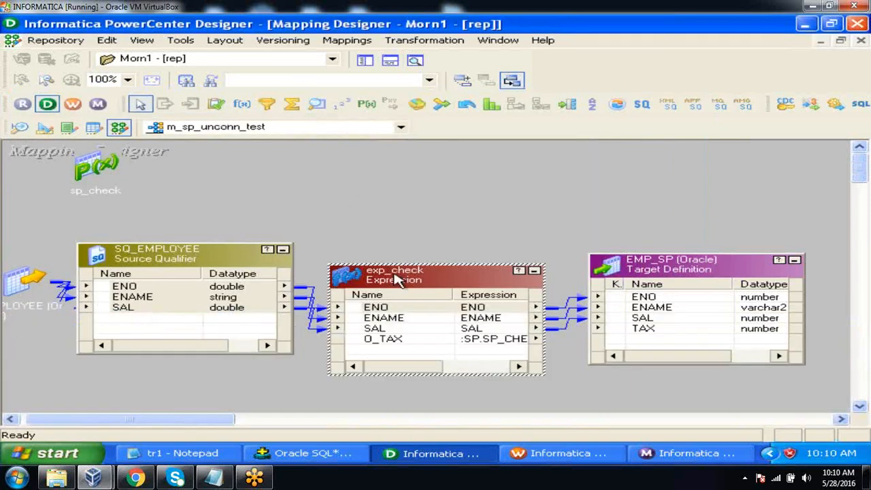
# Link exp_check's O_TAX port to the TAX column of the EMP_SP target, and arrange all mapping objects as icons
pyautogui.click(388, 338)
pyautogui.moveTo(361, 342); pyautogui.dragTo(626, 339)
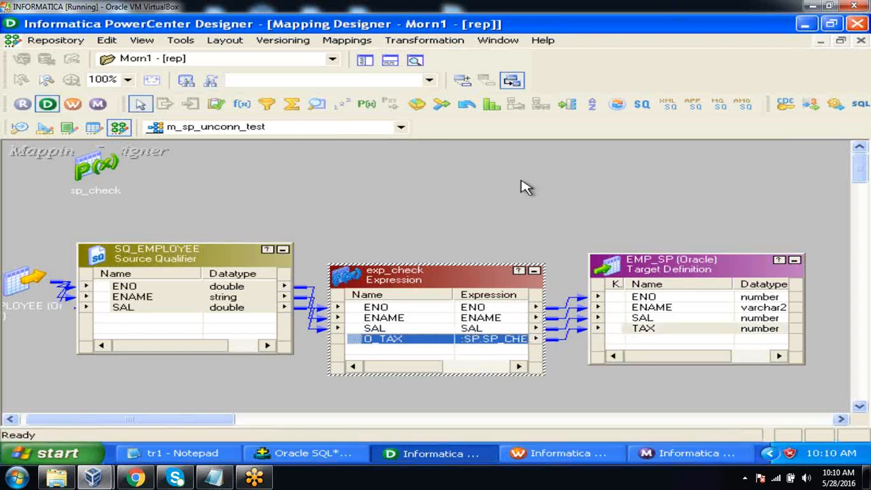
pyautogui.rightClick(513, 176)
pyautogui.click(547, 234)
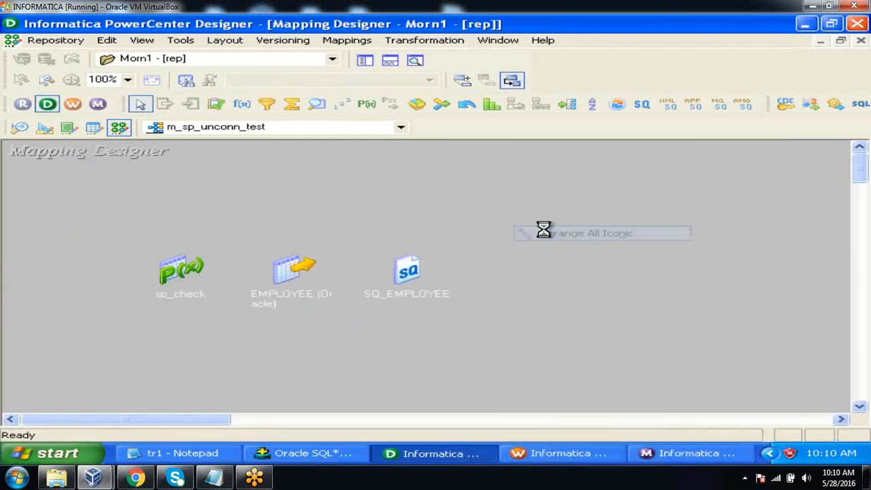
# Save the m_sp_unconn_test mapping to the repository and close the save output
pyautogui.click(58, 43)
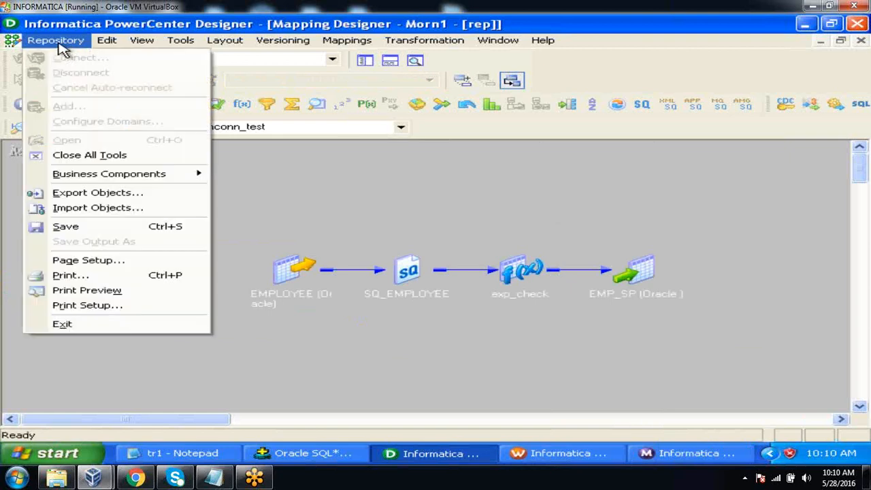
pyautogui.click(79, 228)
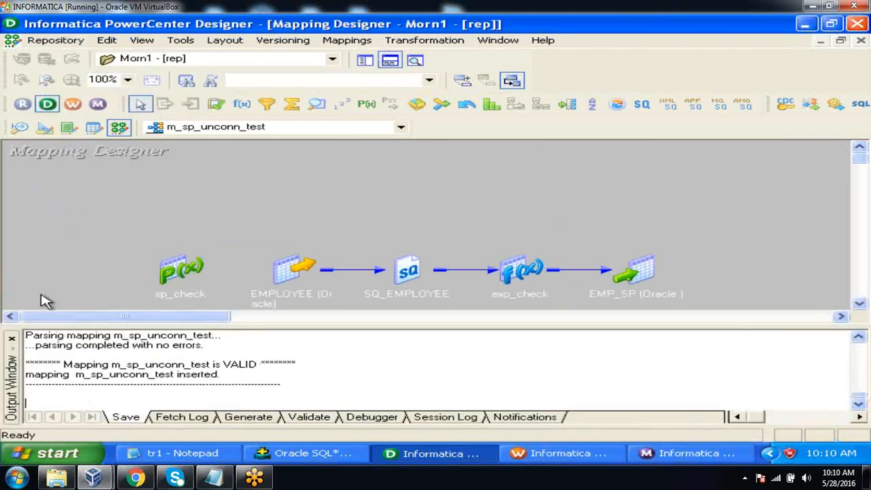
pyautogui.click(11, 339)
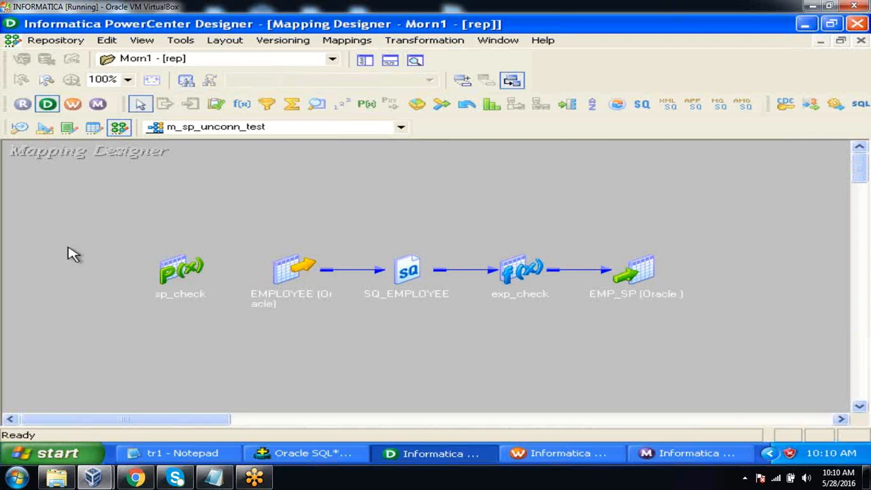
# Switch to Workflow Manager's Task Developer and clear its workspace
pyautogui.click(73, 103)
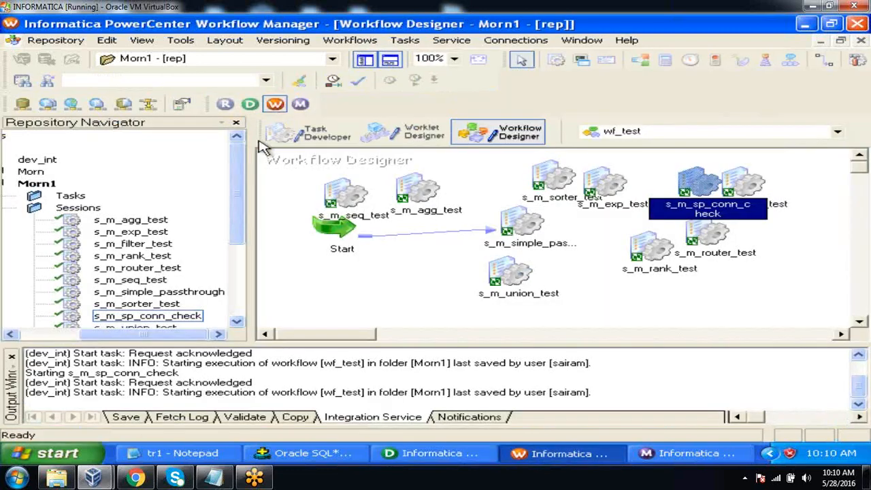
pyautogui.click(303, 134)
pyautogui.rightClick(455, 196)
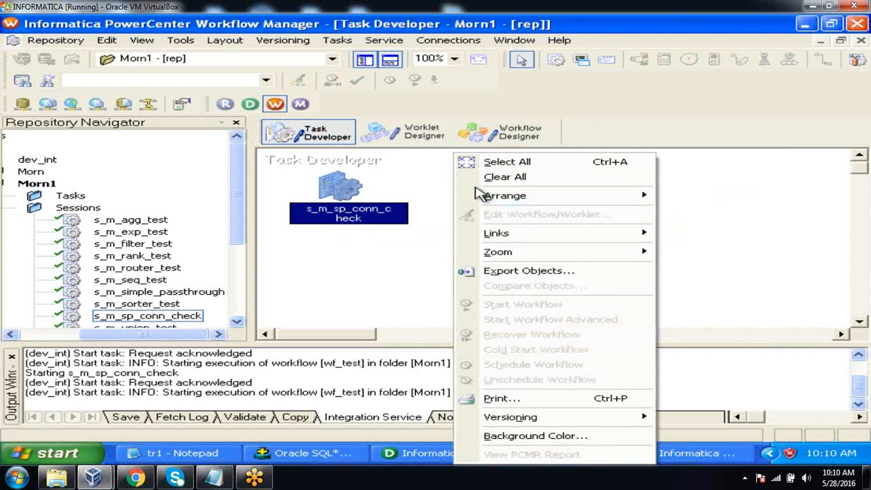
pyautogui.click(482, 178)
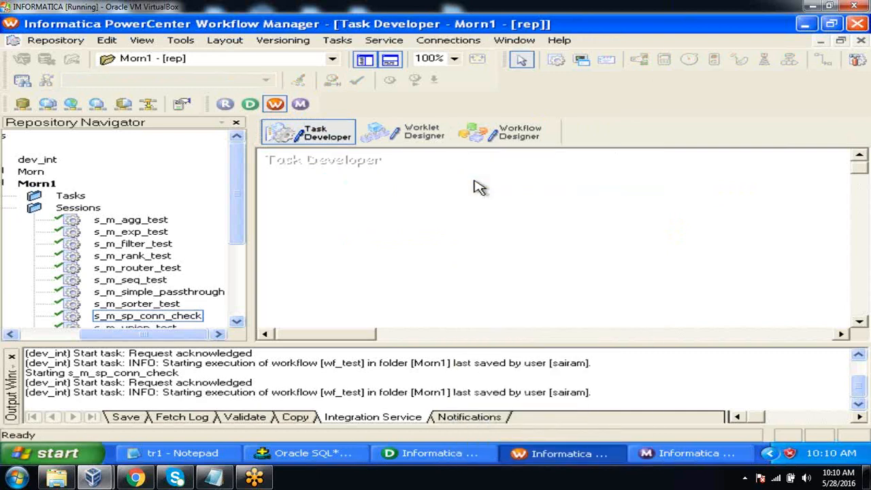
# Create a session task named s_m_sp_unconn_test associated with the m_sp_unconn_test mapping
pyautogui.click(338, 40)
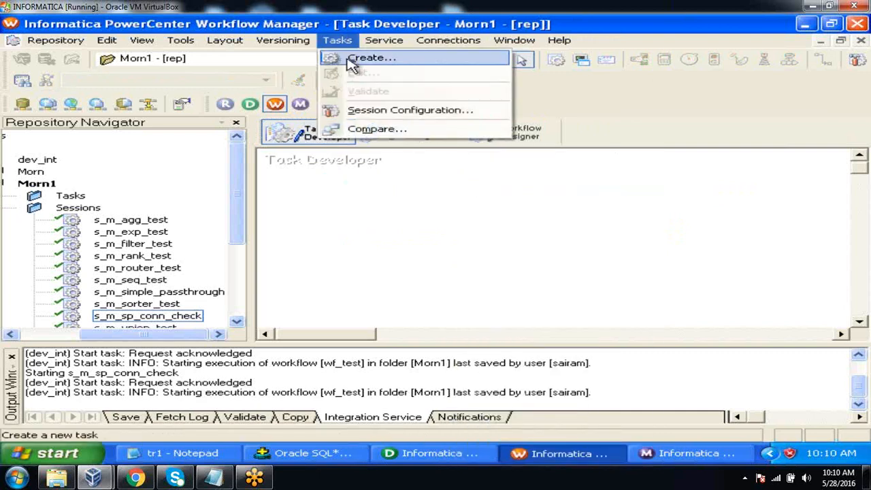
pyautogui.click(353, 60)
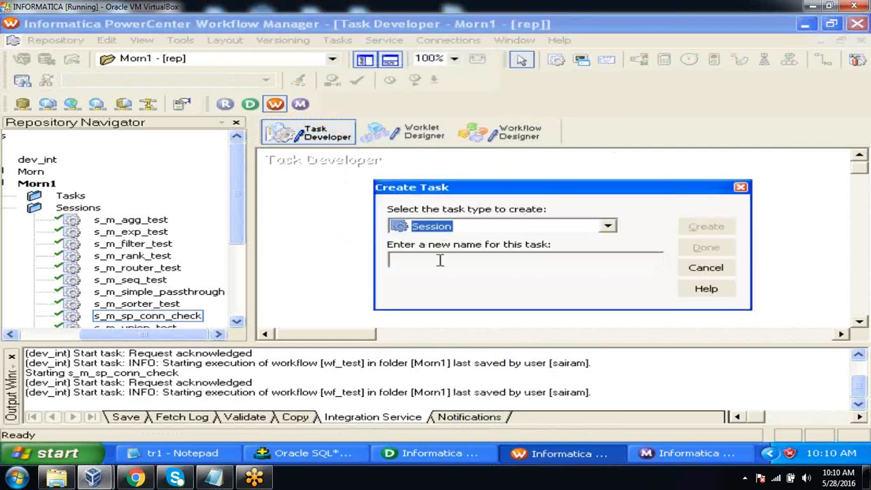
pyautogui.click(439, 261)
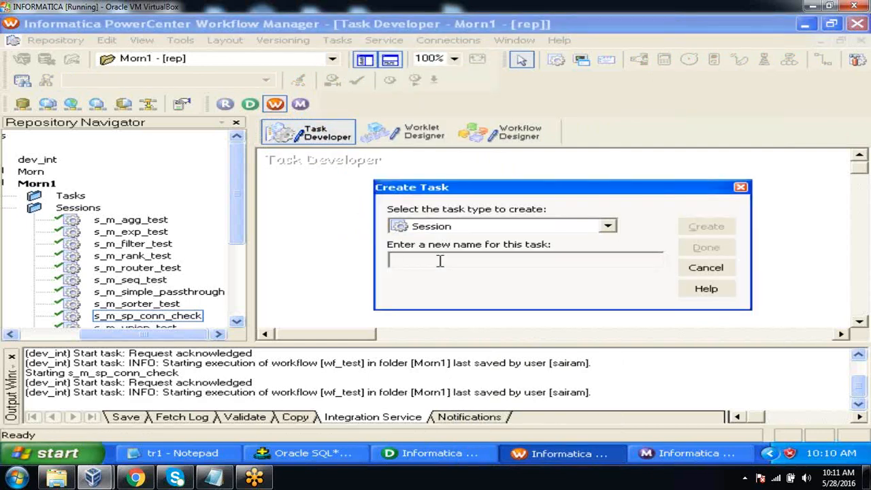
pyautogui.write('s_m_sp_unconn_test')
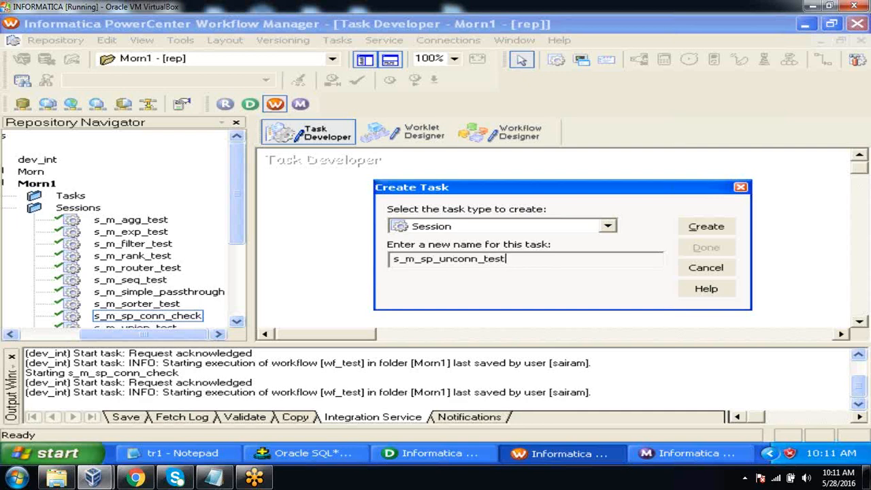
pyautogui.click(701, 228)
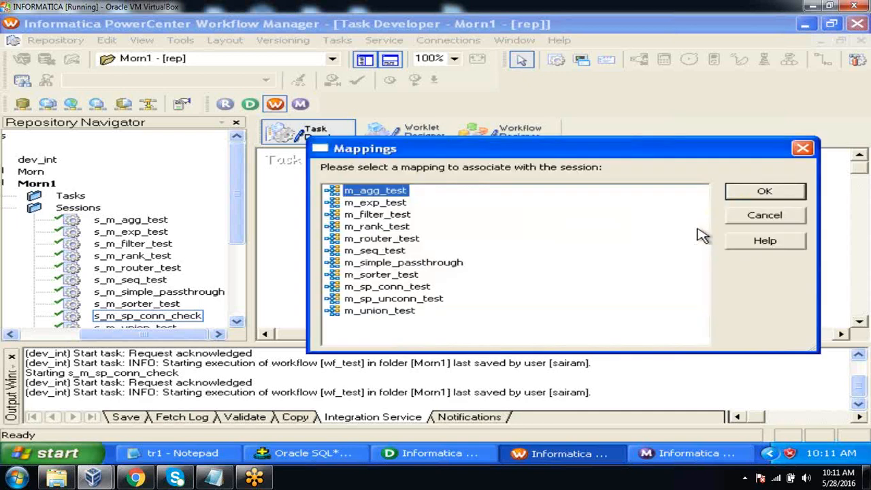
pyautogui.click(407, 299)
pyautogui.click(749, 196)
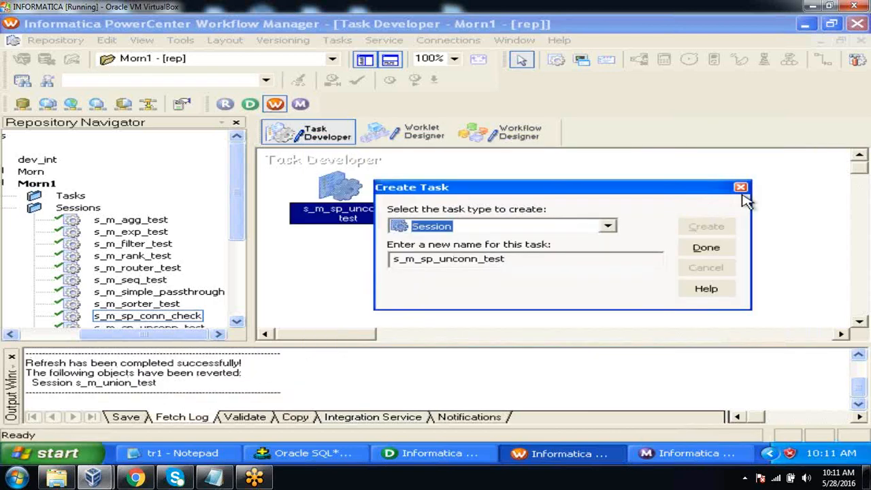
pyautogui.click(707, 248)
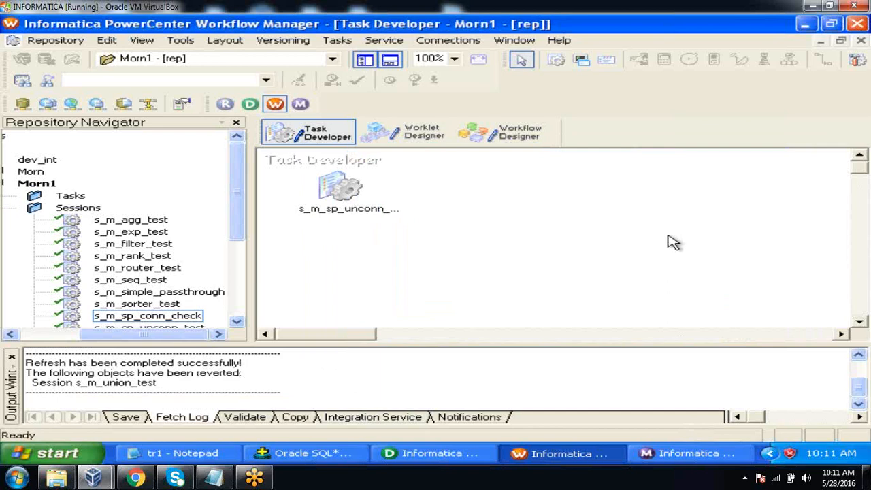
pyautogui.doubleClick(347, 184)
pyautogui.click(324, 75)
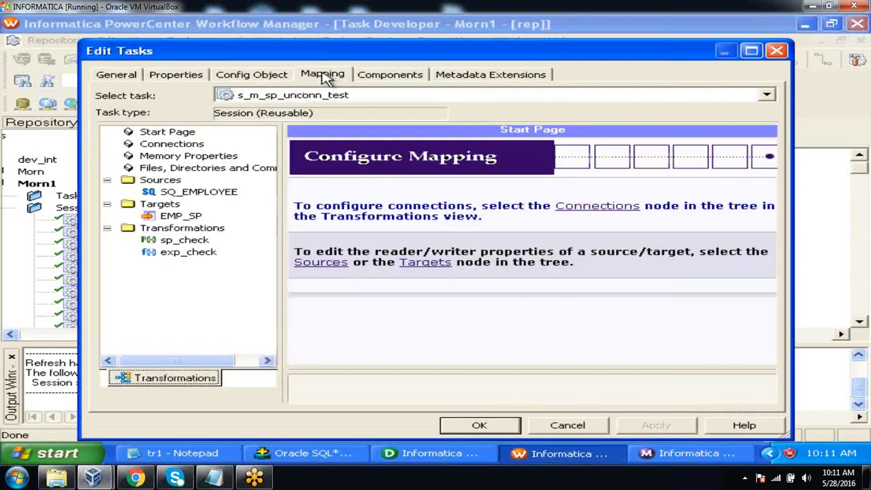
pyautogui.click(217, 192)
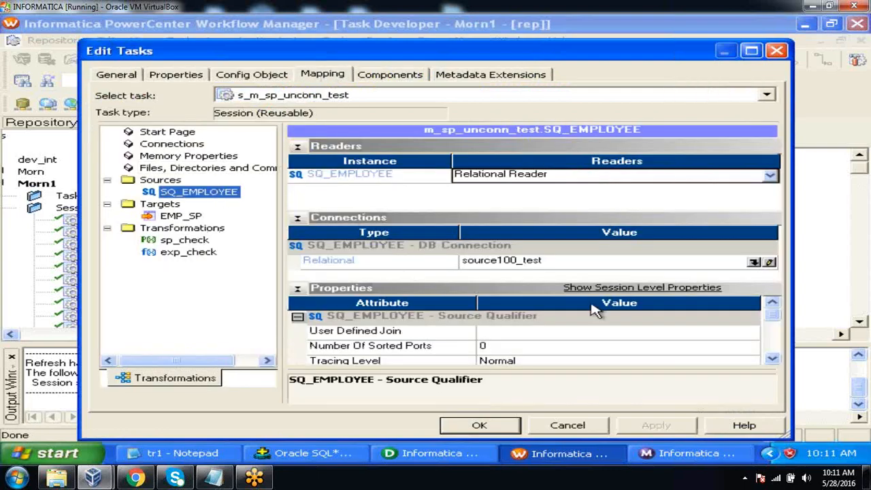
pyautogui.click(754, 262)
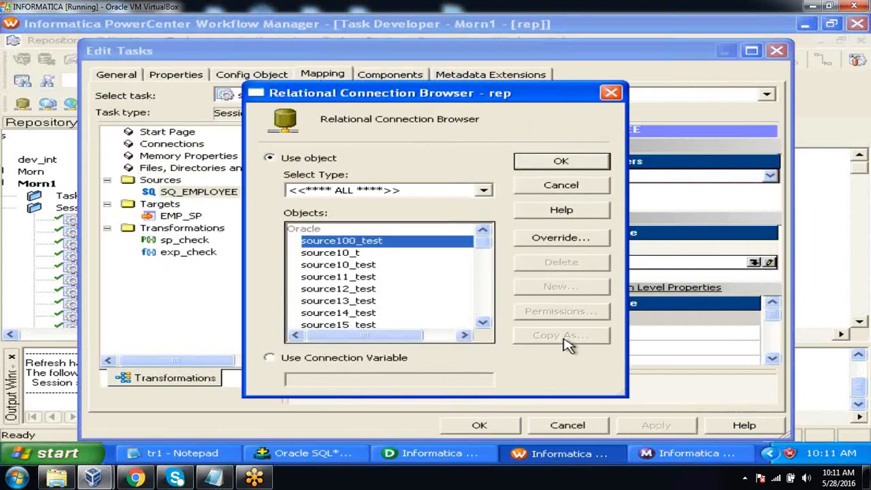
pyautogui.click(483, 322)
pyautogui.click(482, 322)
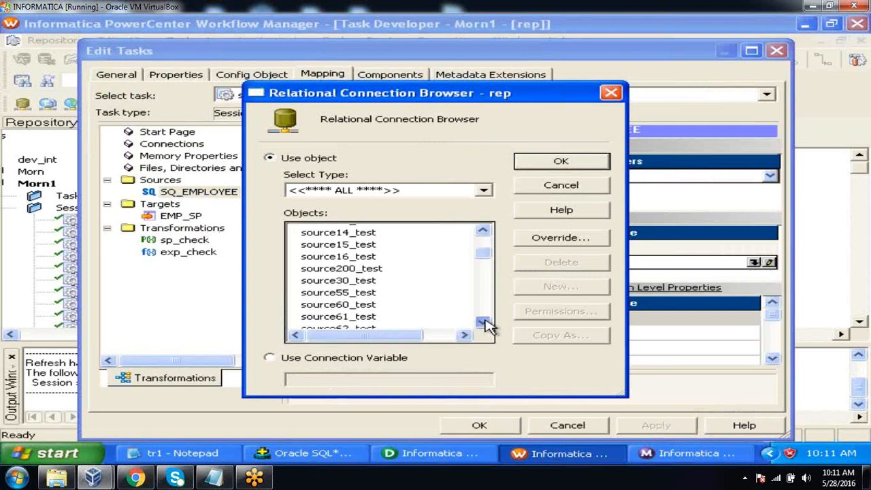
pyautogui.click(376, 290)
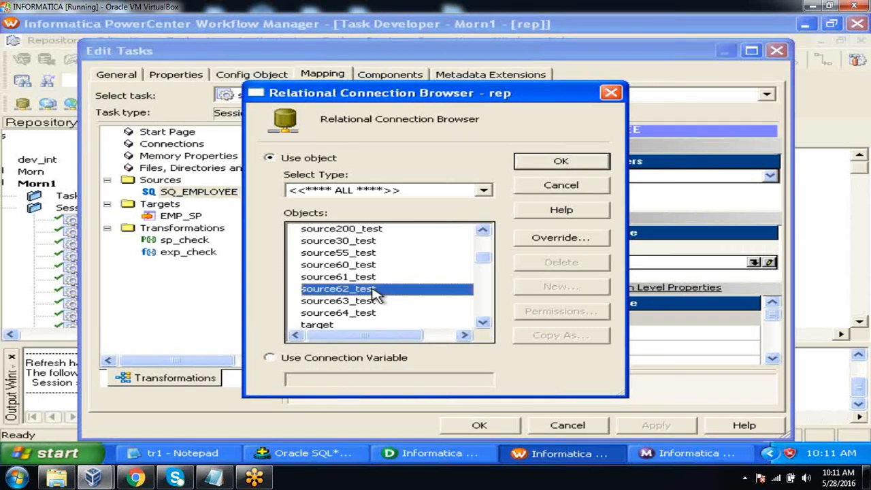
pyautogui.click(562, 162)
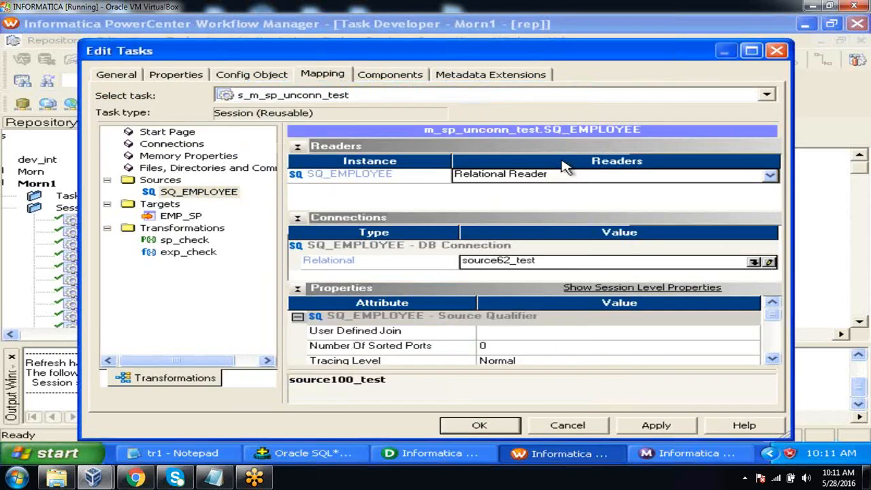
pyautogui.click(191, 216)
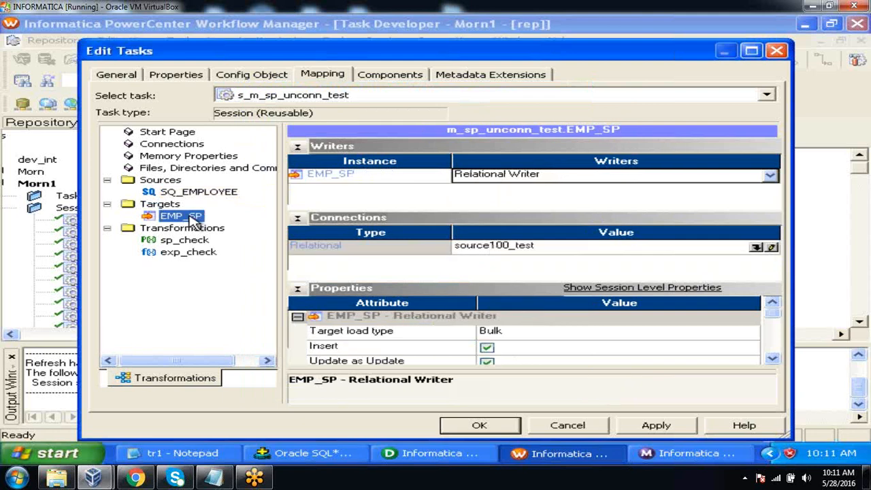
pyautogui.click(756, 247)
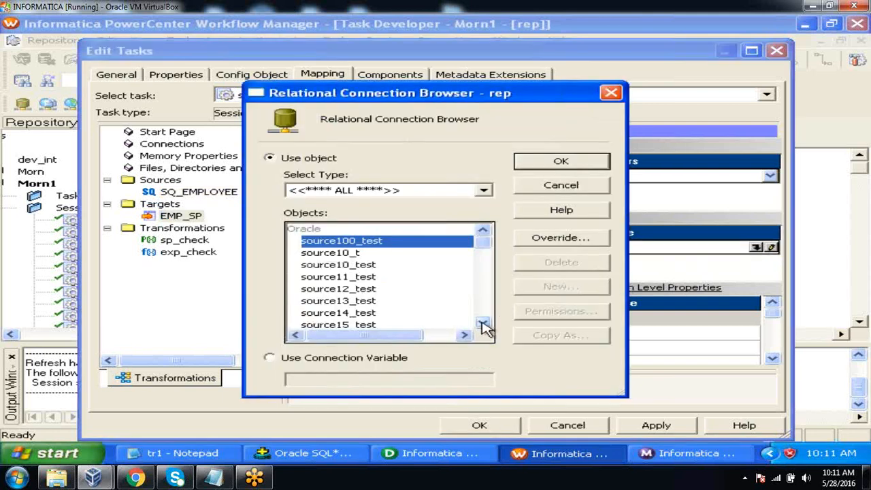
pyautogui.click(482, 322)
pyautogui.click(483, 323)
pyautogui.click(483, 323)
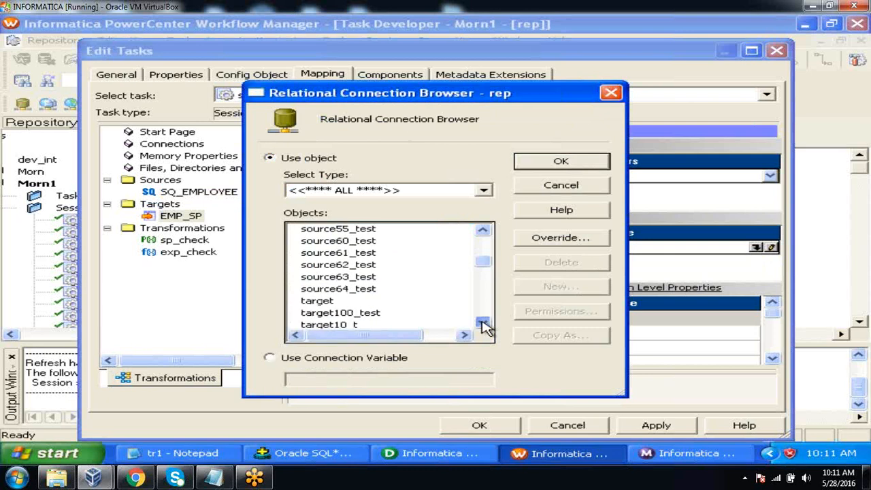
pyautogui.click(482, 322)
pyautogui.click(483, 322)
pyautogui.click(483, 322)
pyautogui.click(482, 323)
pyautogui.click(482, 322)
pyautogui.click(483, 322)
pyautogui.click(482, 322)
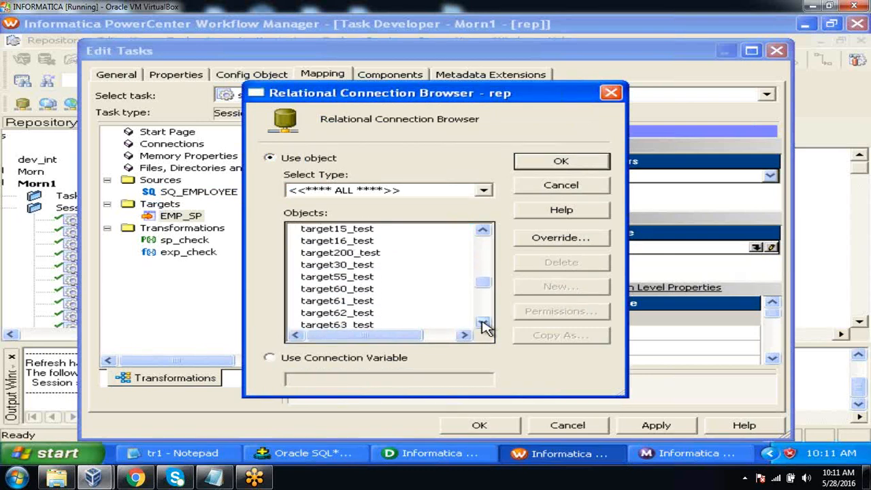
pyautogui.click(482, 323)
pyautogui.click(359, 303)
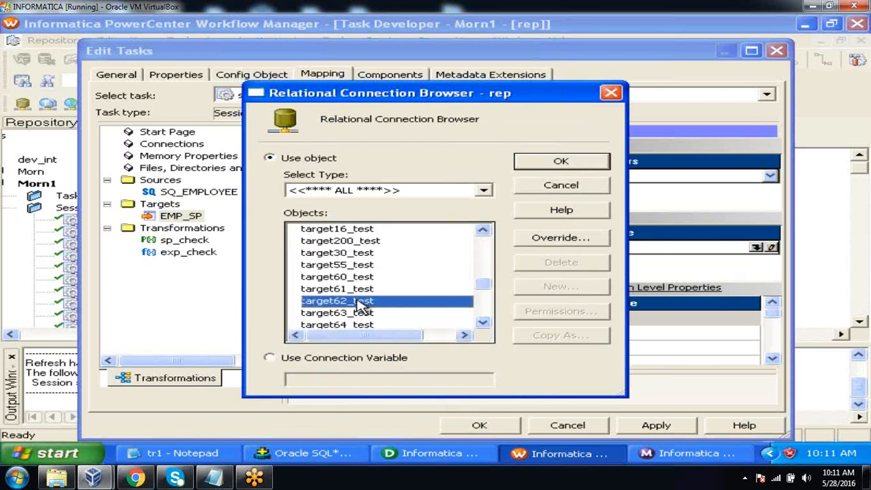
pyautogui.click(544, 163)
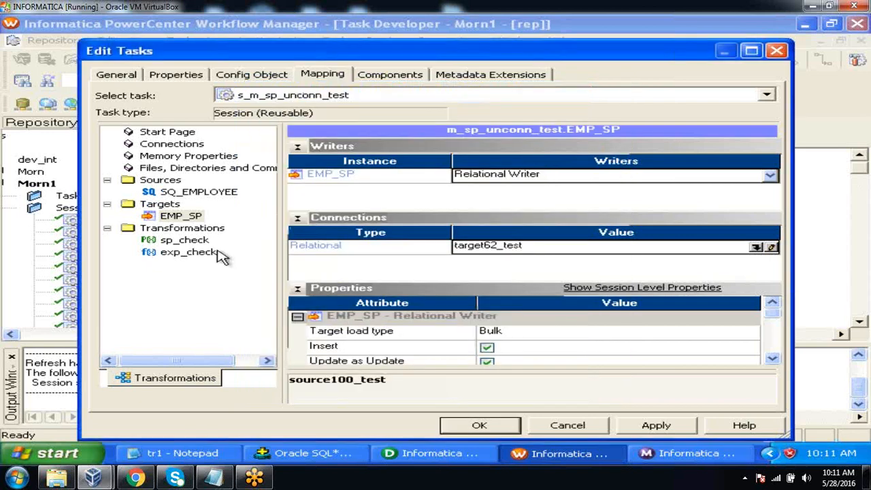
pyautogui.click(179, 243)
pyautogui.click(178, 244)
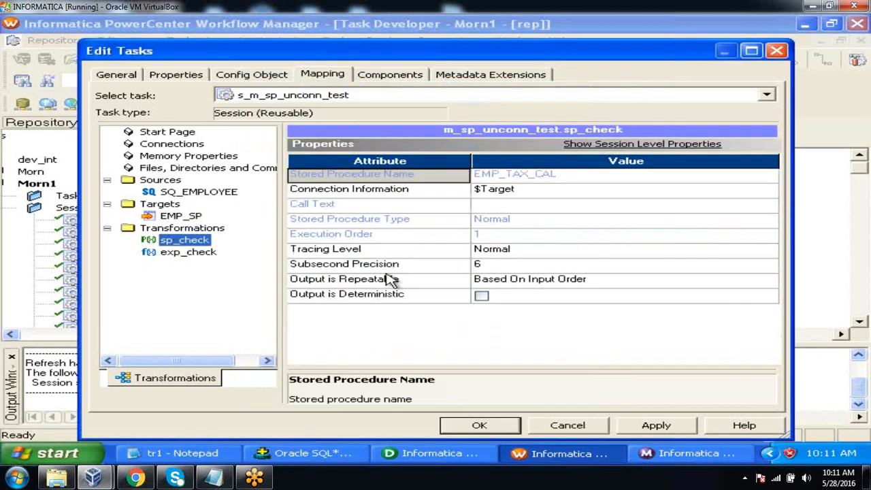
pyautogui.click(612, 190)
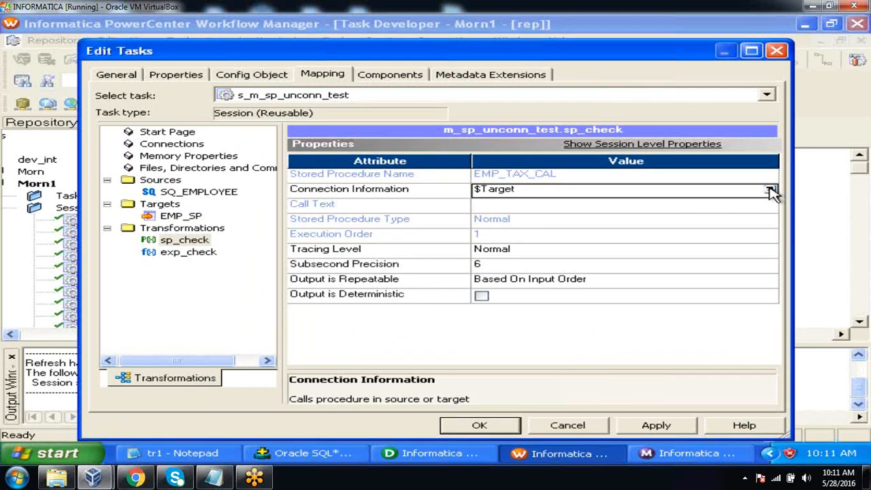
pyautogui.click(770, 190)
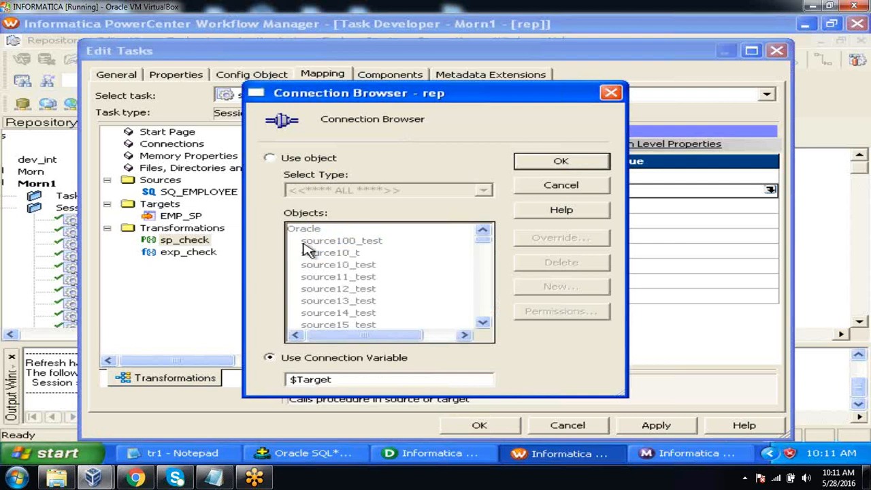
pyautogui.click(270, 157)
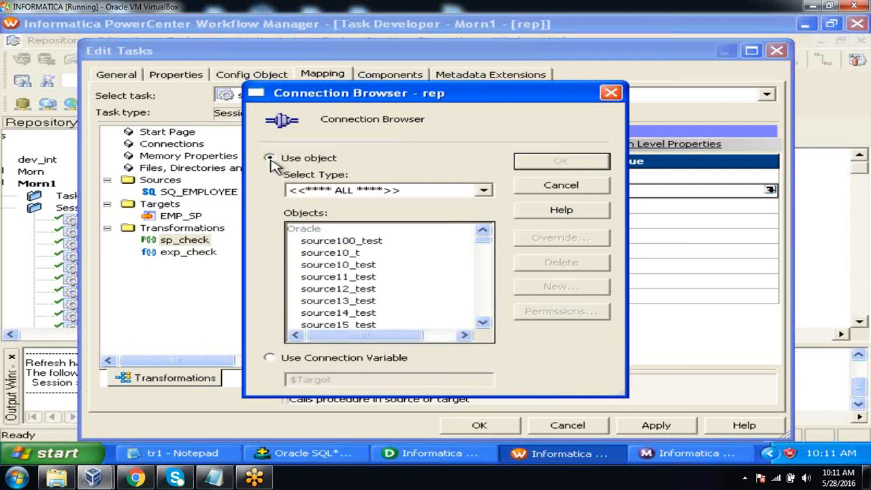
pyautogui.click(484, 322)
pyautogui.click(483, 323)
pyautogui.click(483, 323)
pyautogui.click(483, 322)
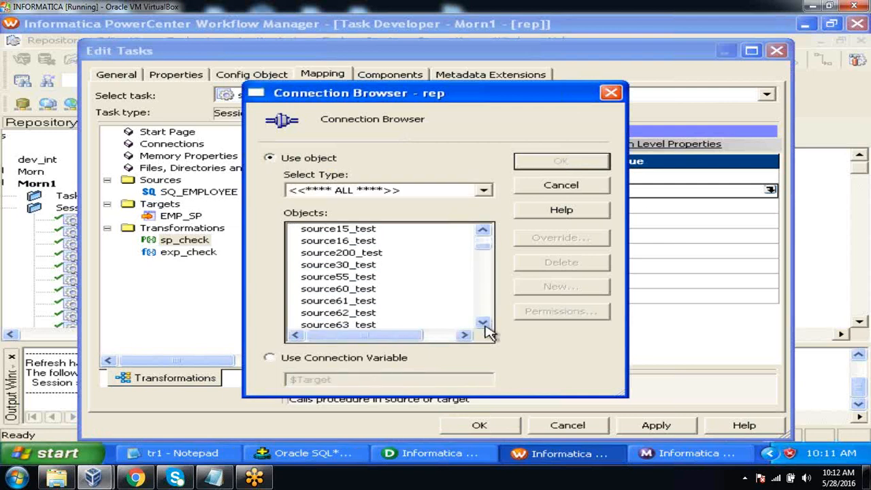
pyautogui.click(355, 314)
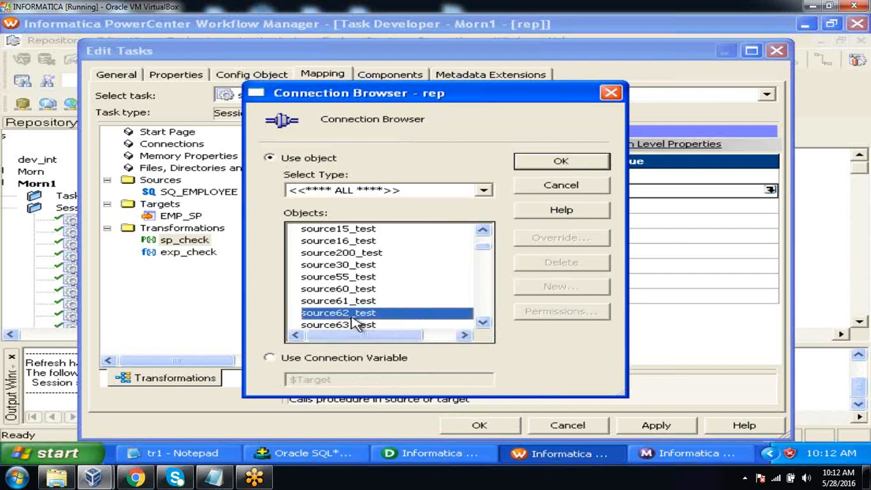
pyautogui.click(560, 164)
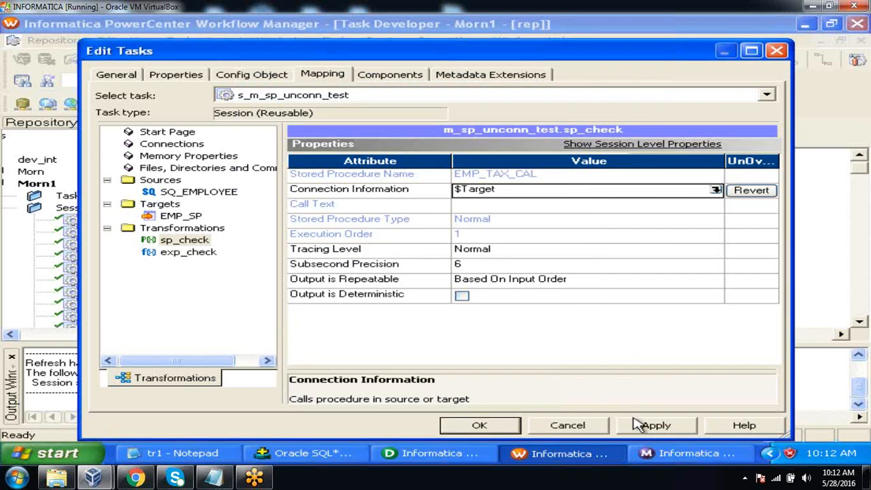
pyautogui.click(643, 427)
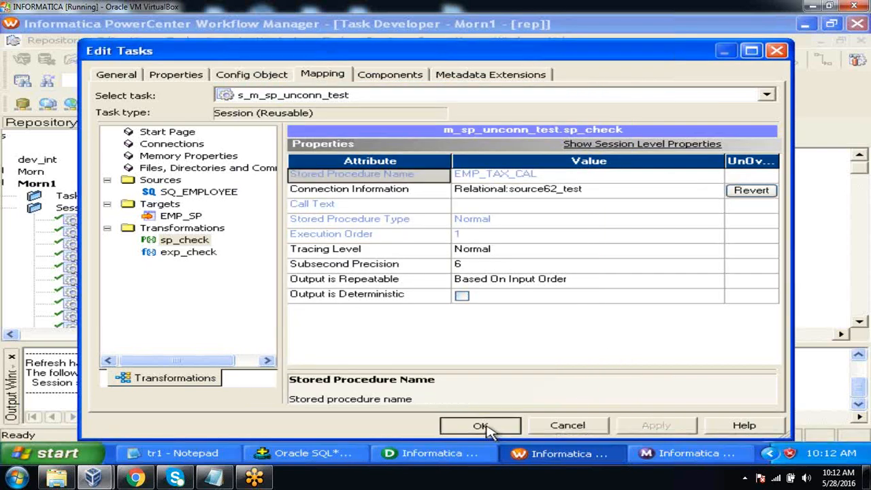
# Accept the s_m_sp_unconn_test session settings and save the session to the repository
pyautogui.click(484, 426)
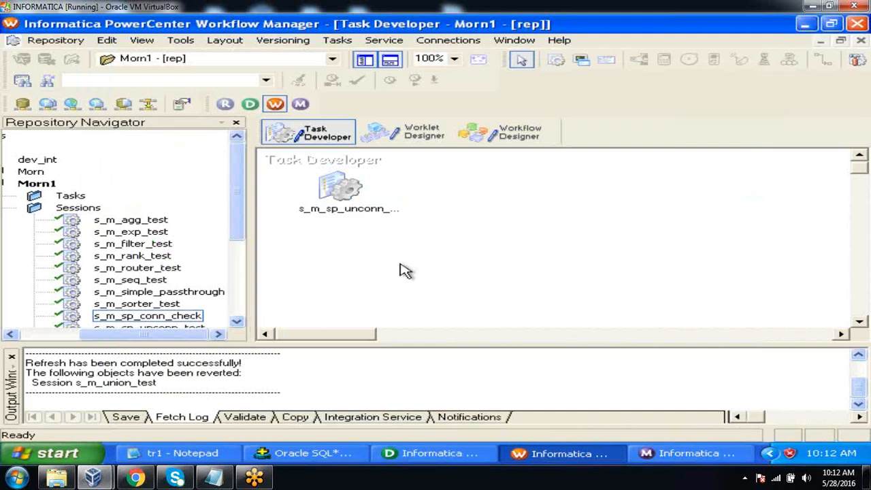
pyautogui.click(58, 42)
pyautogui.click(77, 208)
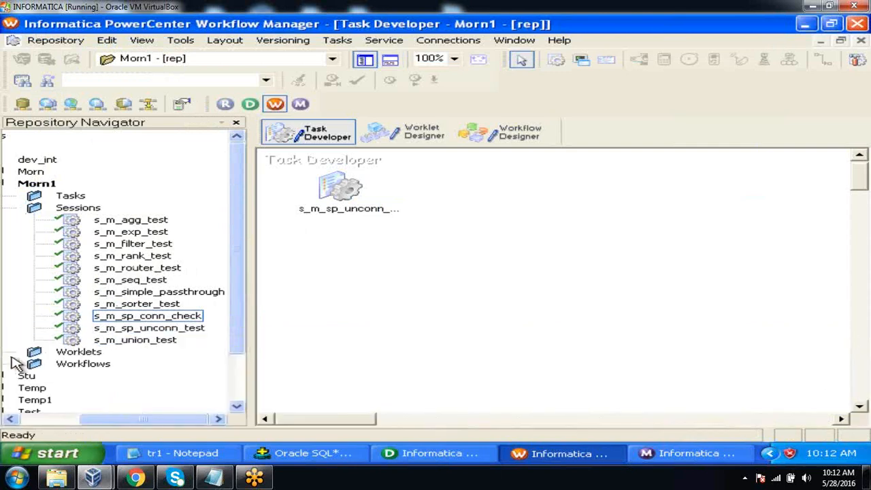
pyautogui.click(11, 356)
# Add the s_m_sp_unconn_test session to the wf_test workflow, below the Start task, and save the workflow
pyautogui.click(517, 136)
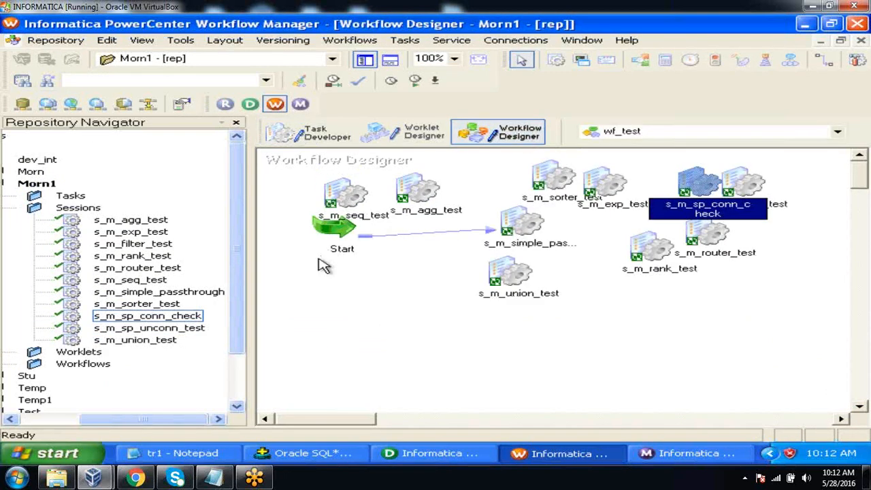
pyautogui.click(179, 329)
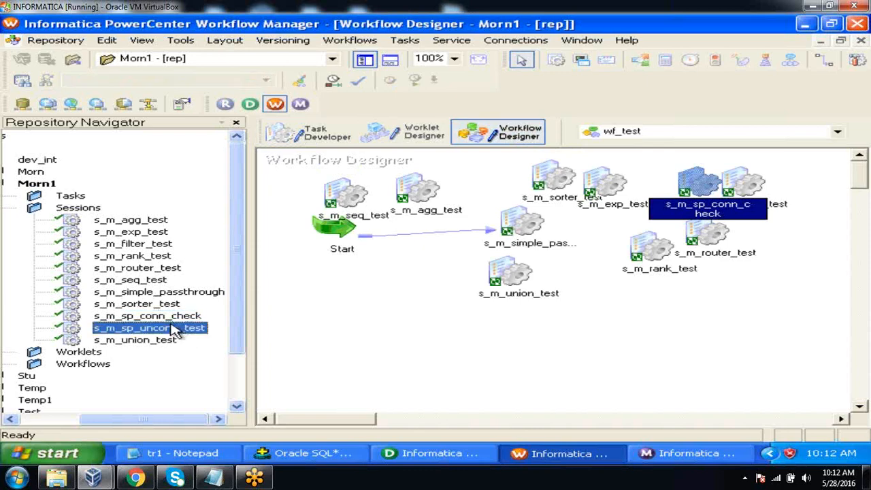
pyautogui.moveTo(179, 329); pyautogui.dragTo(395, 262)
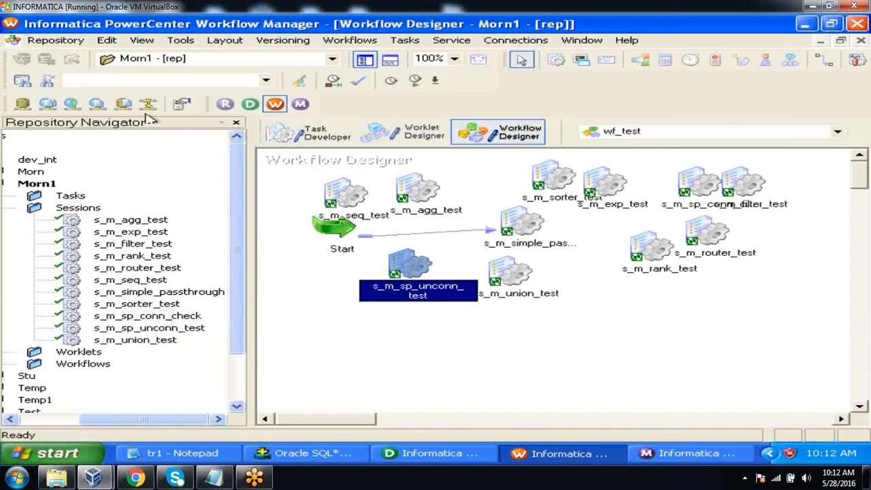
pyautogui.click(57, 41)
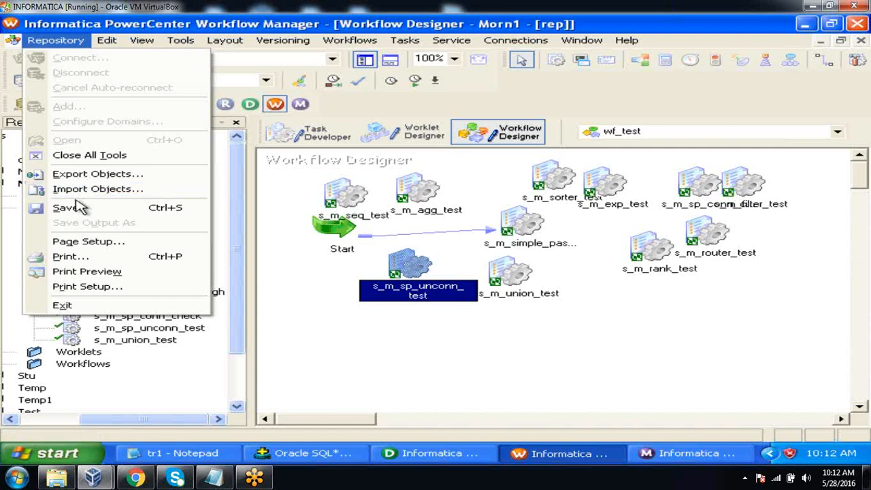
pyautogui.click(75, 207)
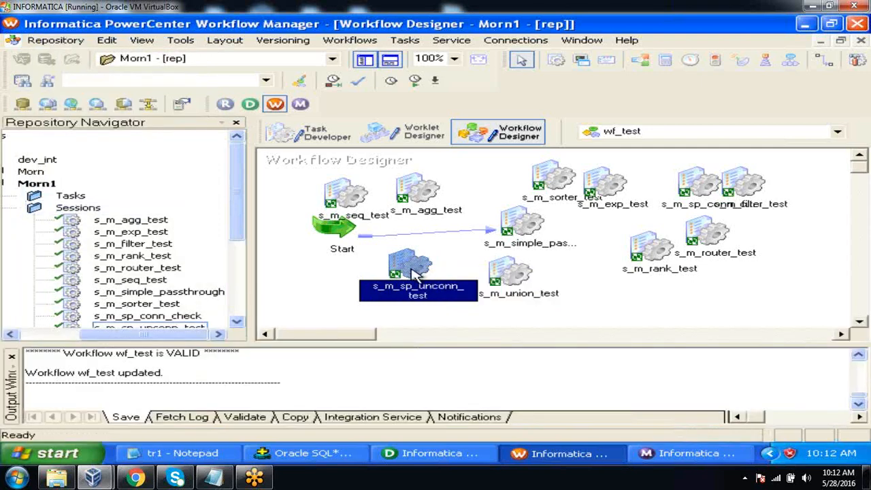
# Start the s_m_sp_unconn_test task from wf_test and get its run properties in Workflow Monitor
pyautogui.rightClick(416, 274)
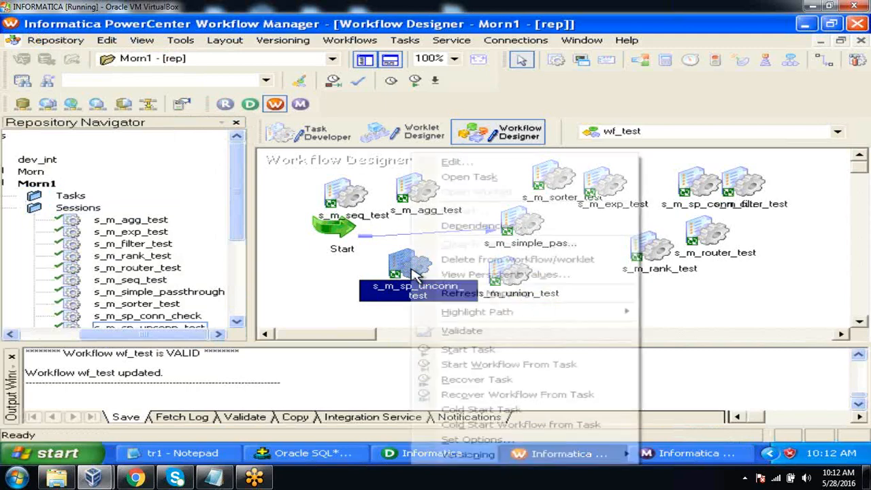
pyautogui.click(466, 350)
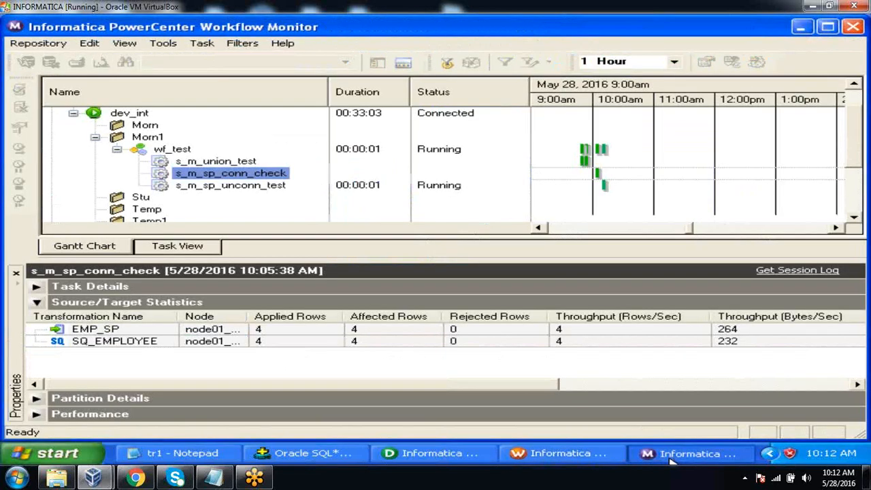
pyautogui.rightClick(235, 191)
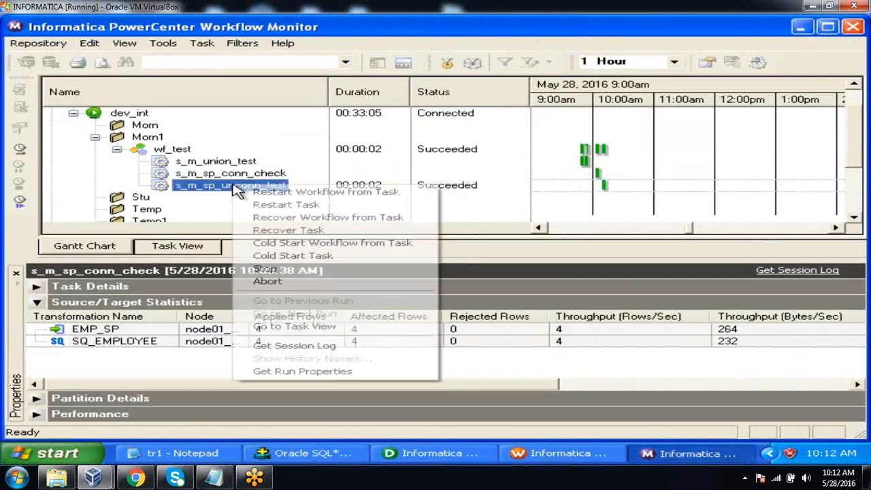
pyautogui.click(276, 371)
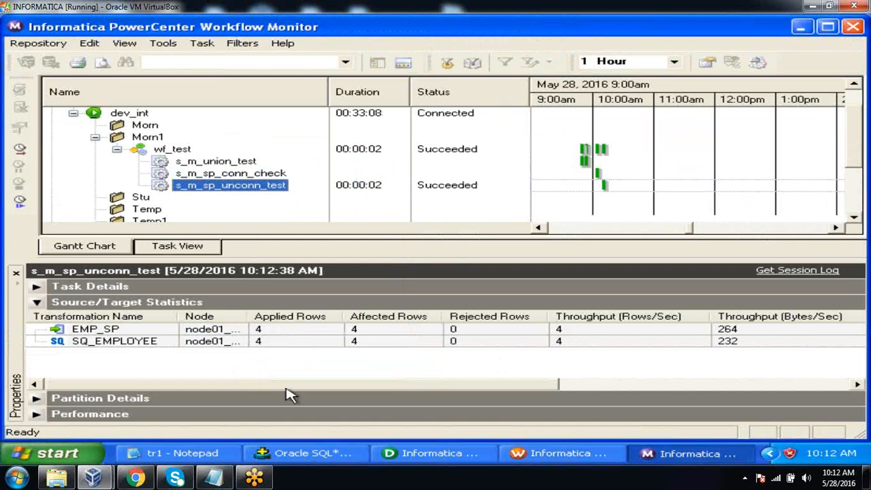
# Switch to Oracle SQL*Plus, query all rows of emp_sp, and truncate the emp_sp table
pyautogui.click(314, 454)
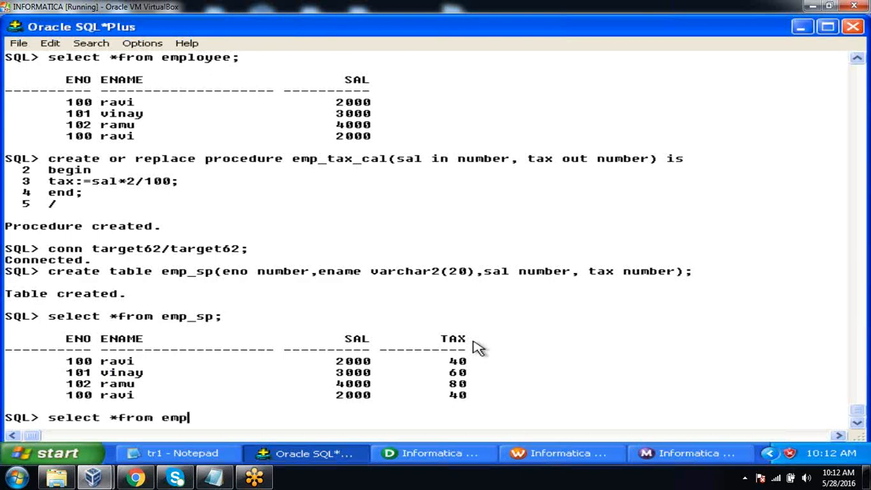
pyautogui.write(';')
pyautogui.press('Return')
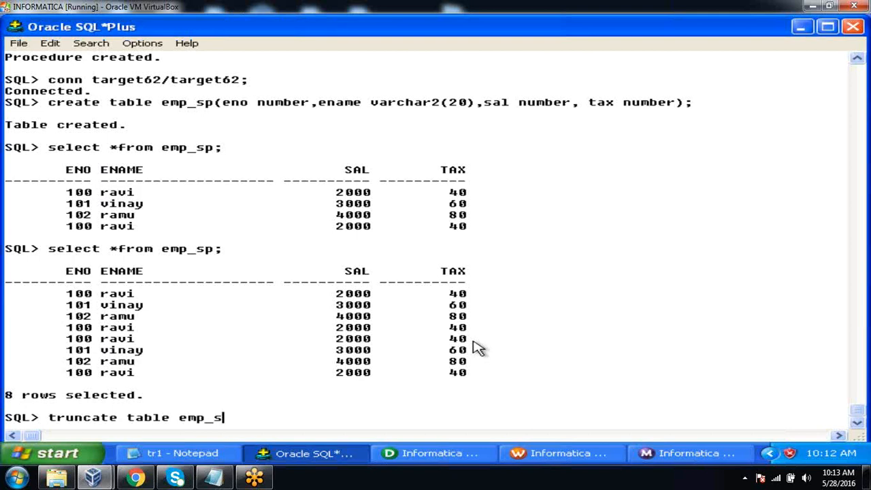
pyautogui.press('Return')
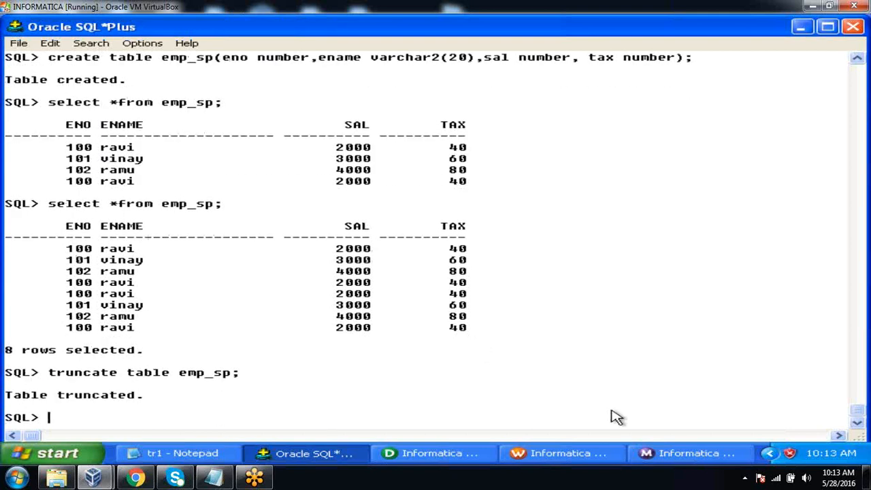
# Restart the s_m_sp_unconn_test task in Workflow Monitor, and query all rows of emp_sp again in SQL*Plus
pyautogui.click(671, 454)
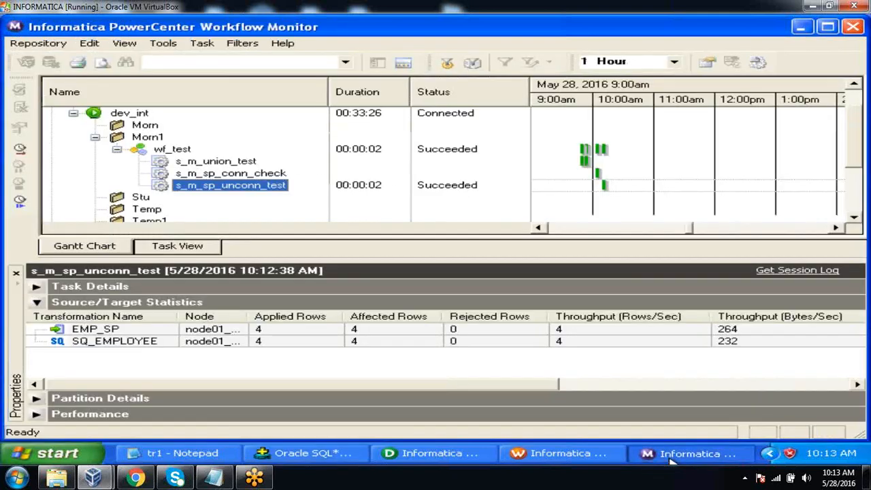
pyautogui.rightClick(268, 185)
pyautogui.click(293, 202)
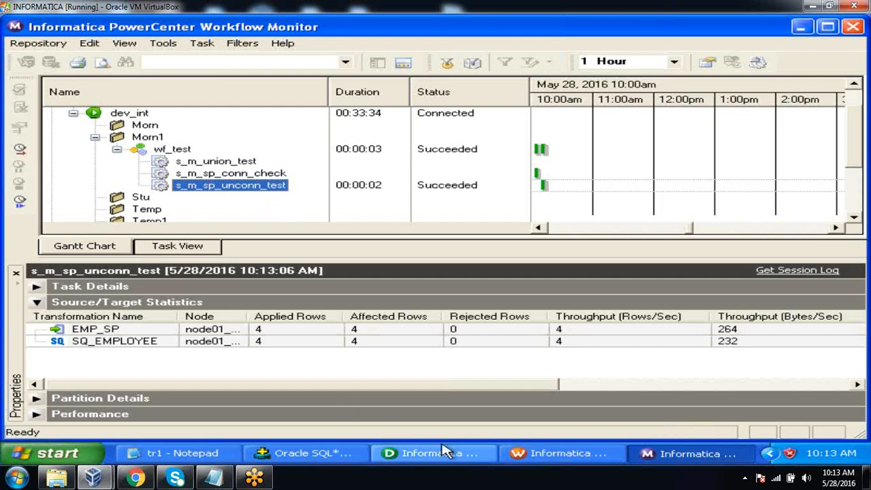
pyautogui.click(342, 454)
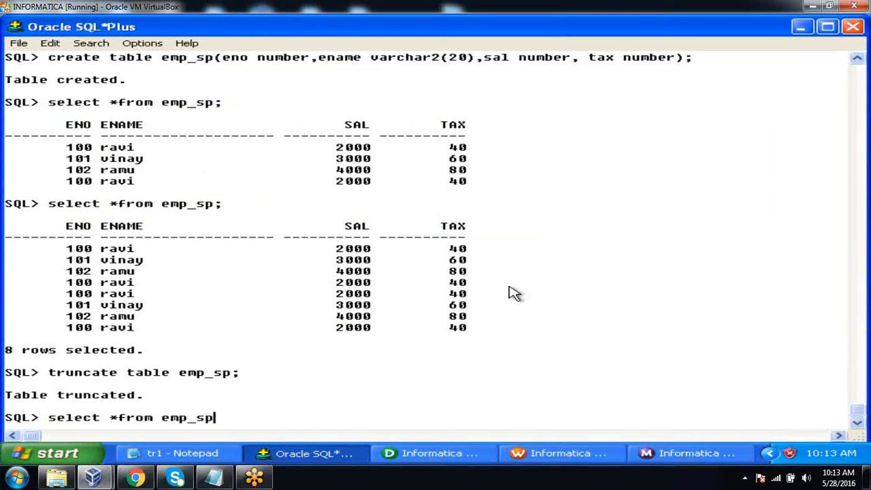
pyautogui.press('Return')
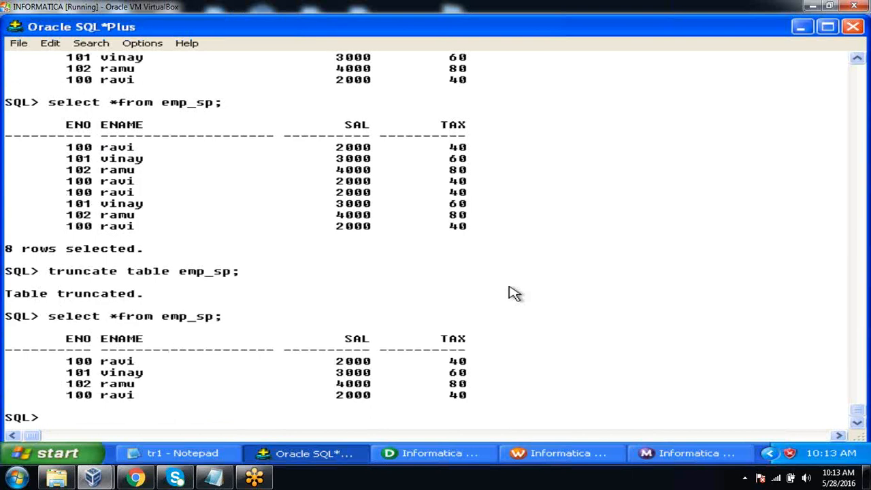
# Switch to PowerCenter Designer and open the m_sp_conn_test mapping to examine how the connected sp_check is linked
pyautogui.click(433, 454)
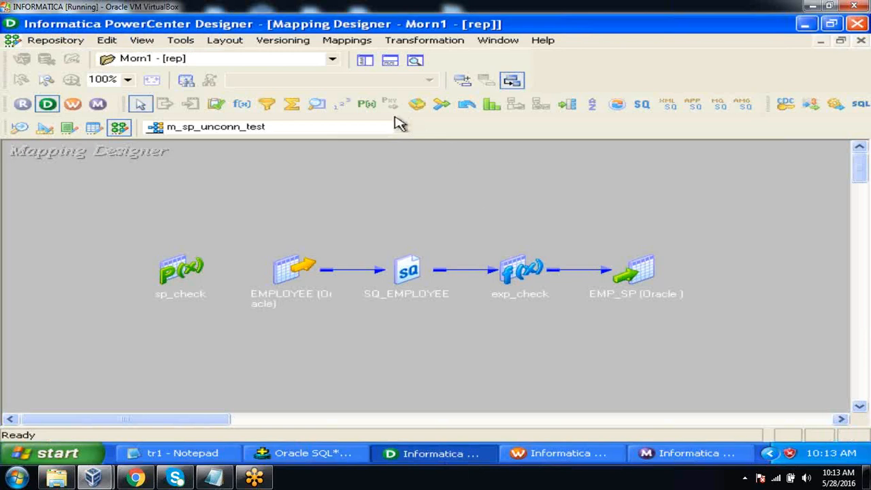
pyautogui.click(378, 130)
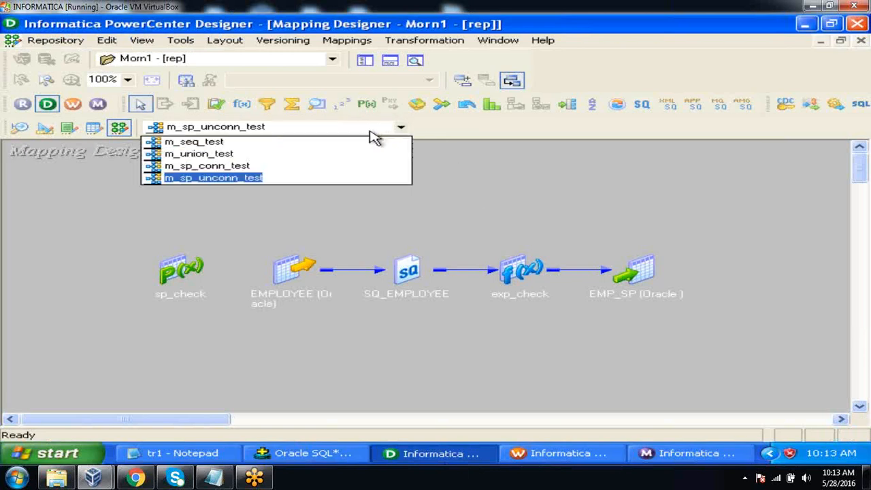
pyautogui.click(311, 166)
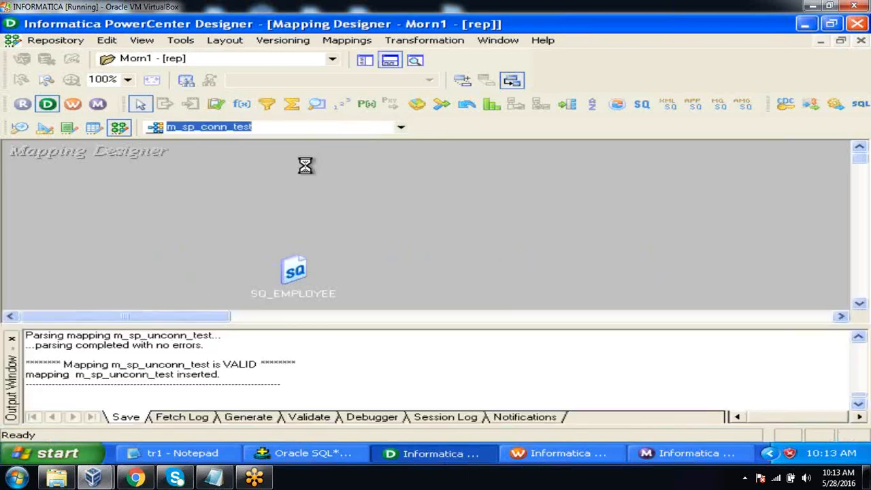
pyautogui.click(400, 61)
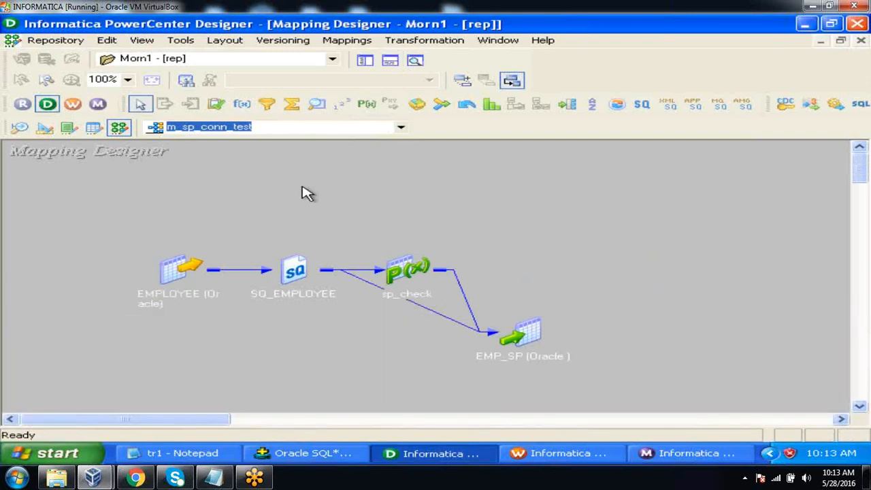
pyautogui.moveTo(303, 186); pyautogui.dragTo(467, 370)
pyautogui.click(457, 235)
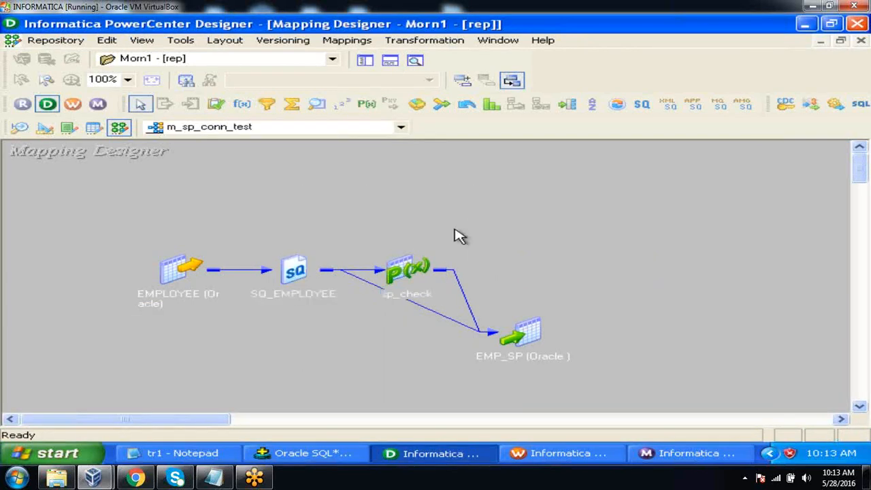
# Open the m_sp_unconn_test mapping with the output window hidden to compare its data flow and unconnected sp_check
pyautogui.click(401, 128)
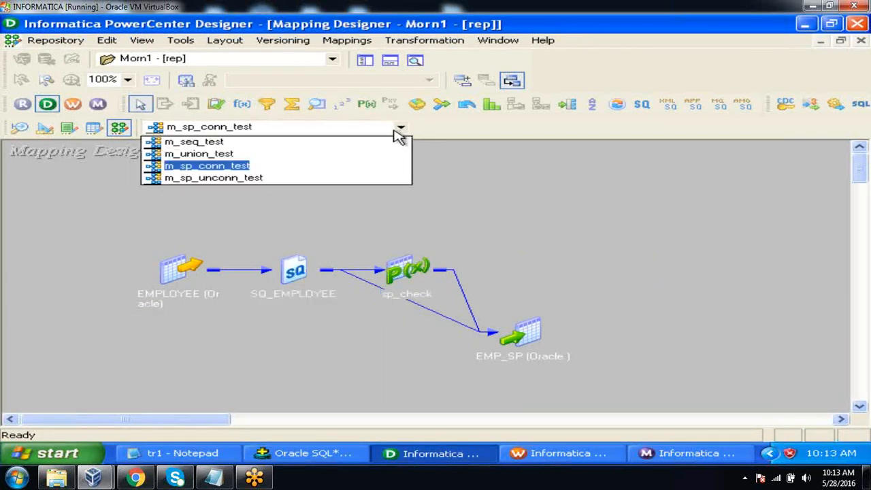
pyautogui.click(356, 179)
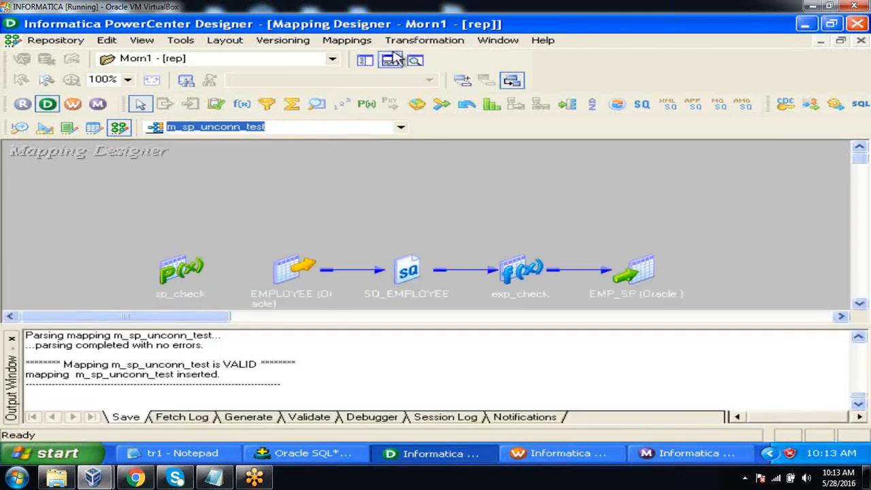
pyautogui.click(393, 61)
pyautogui.moveTo(233, 209)
pyautogui.mouseDown()
pyautogui.moveTo(343, 352)
pyautogui.moveTo(709, 339)
pyautogui.moveTo(688, 172)
pyautogui.mouseUp()
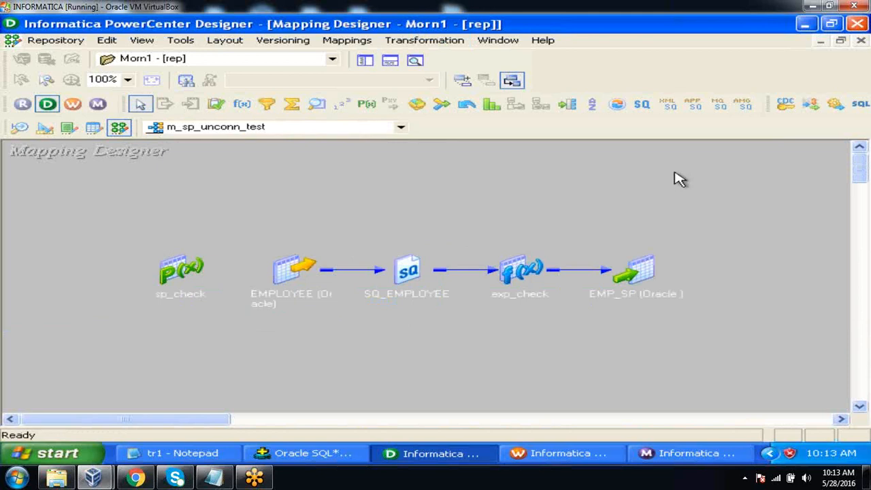
# Return to the m_sp_conn_test mapping and expand sp_check to examine its SAL and TAX ports
pyautogui.click(402, 128)
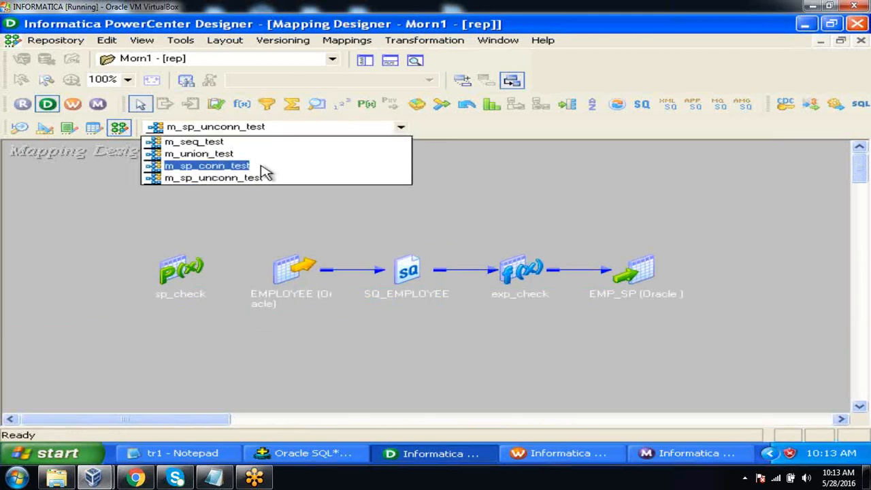
pyautogui.click(260, 166)
pyautogui.click(389, 60)
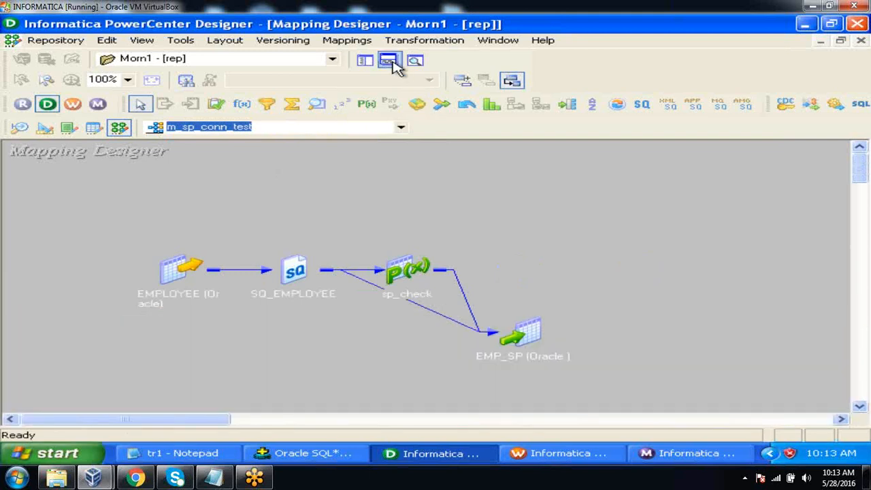
pyautogui.moveTo(413, 206); pyautogui.dragTo(412, 206)
pyautogui.doubleClick(413, 206)
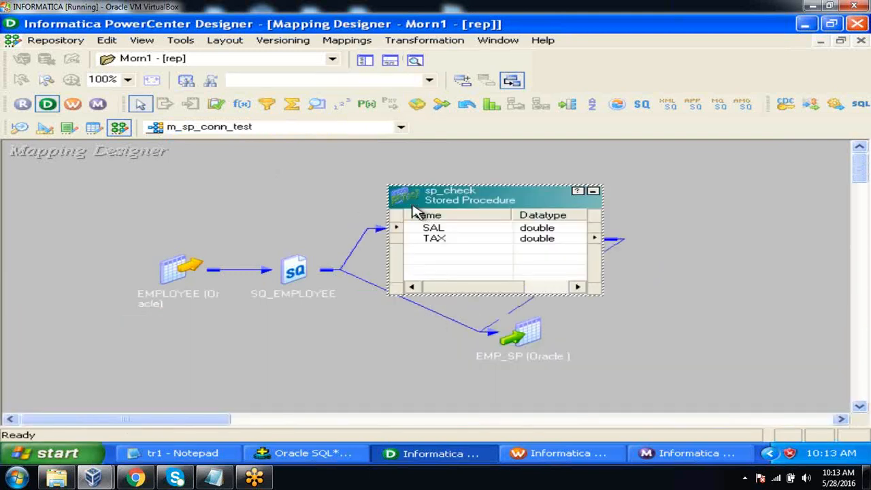
pyautogui.click(439, 229)
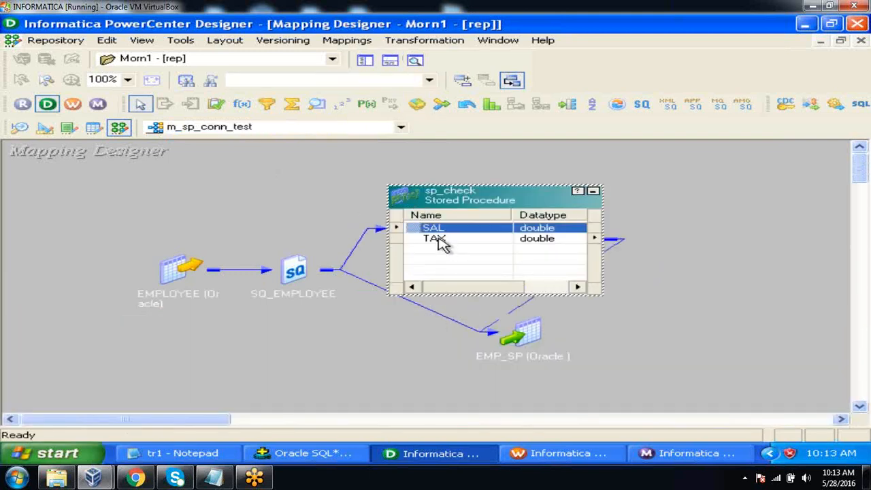
pyautogui.click(439, 240)
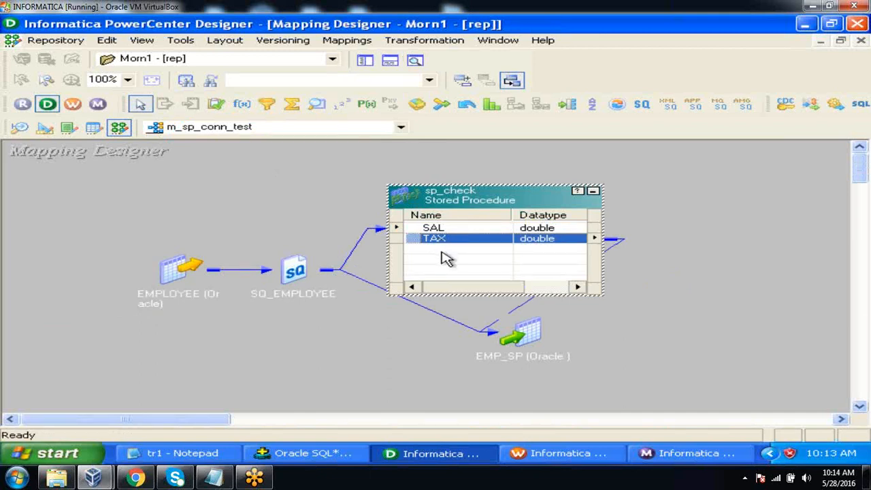
pyautogui.click(441, 246)
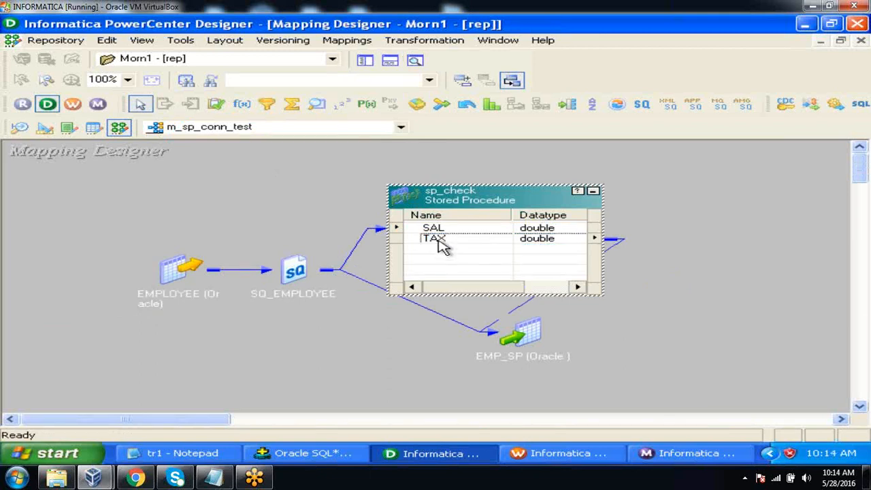
pyautogui.click(439, 240)
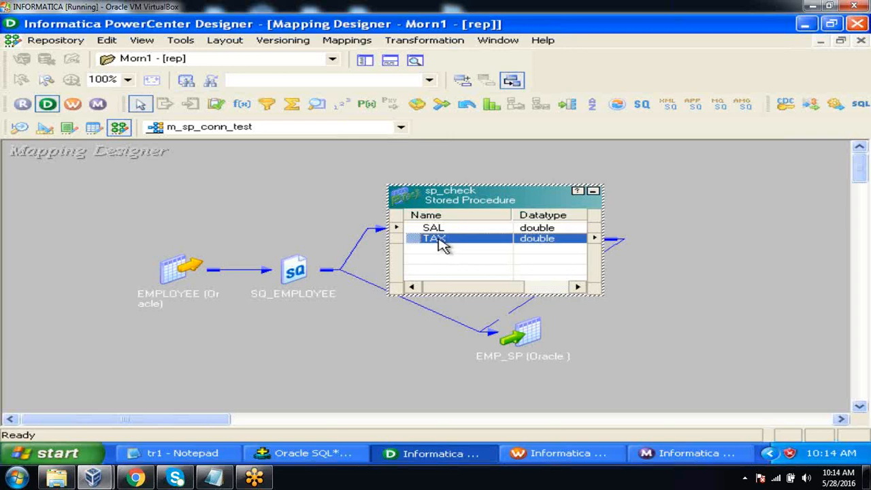
# Reopen the m_sp_unconn_test mapping and hide the output window
pyautogui.click(401, 126)
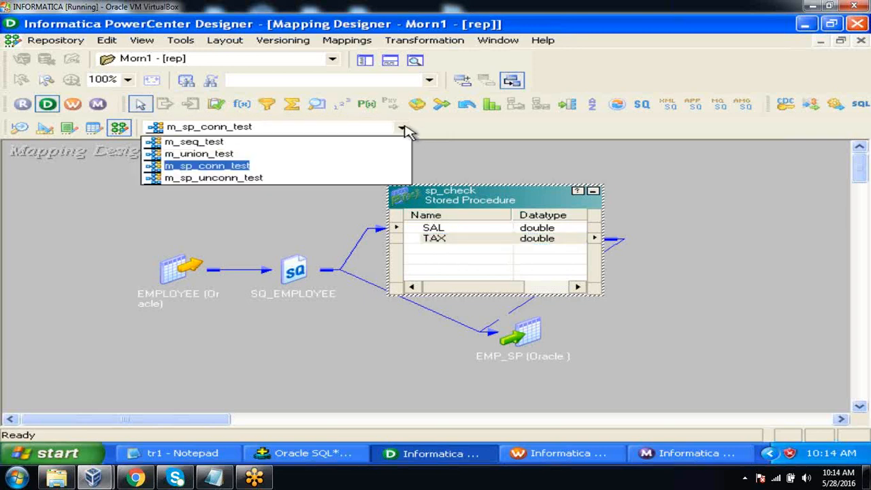
pyautogui.click(303, 178)
pyautogui.click(394, 60)
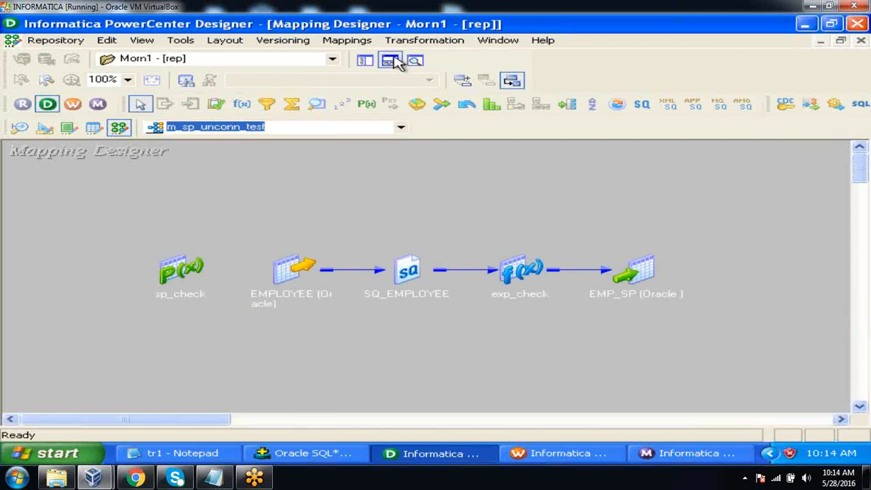
# Expand exp_check and sp_check, moving sp_check clear of the data flow, to compare the O_TAX and TAX ports
pyautogui.doubleClick(520, 271)
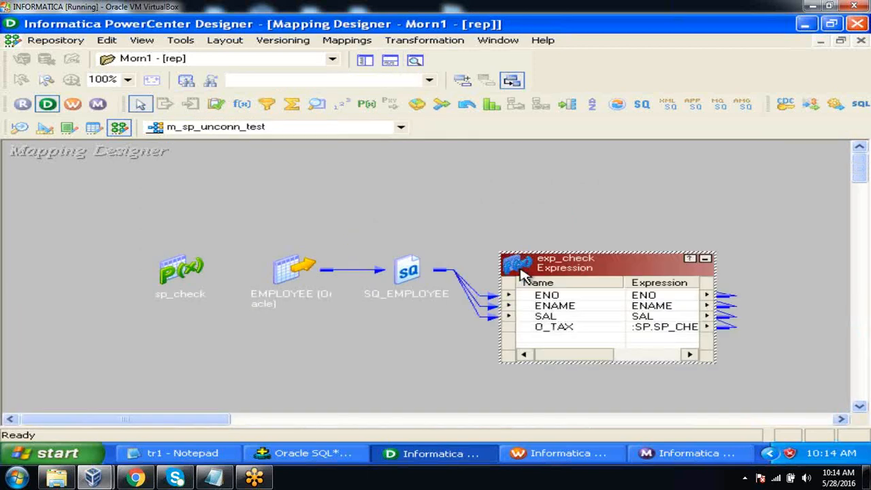
pyautogui.click(575, 334)
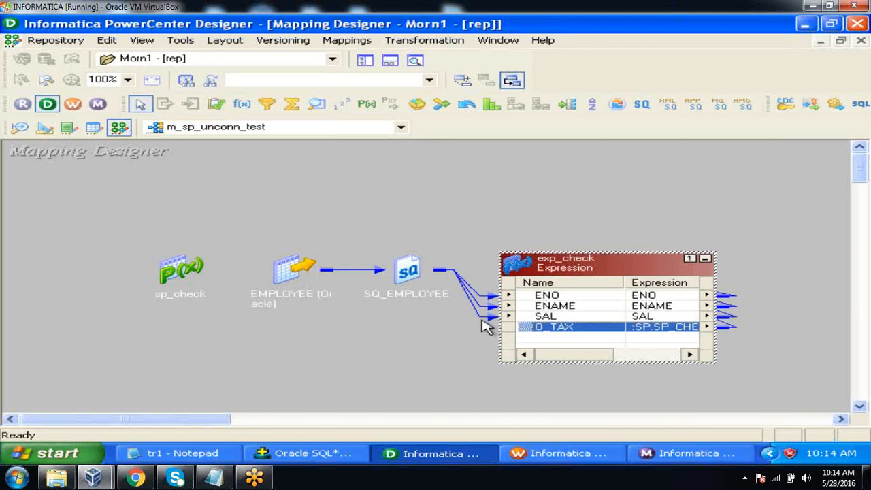
pyautogui.doubleClick(193, 279)
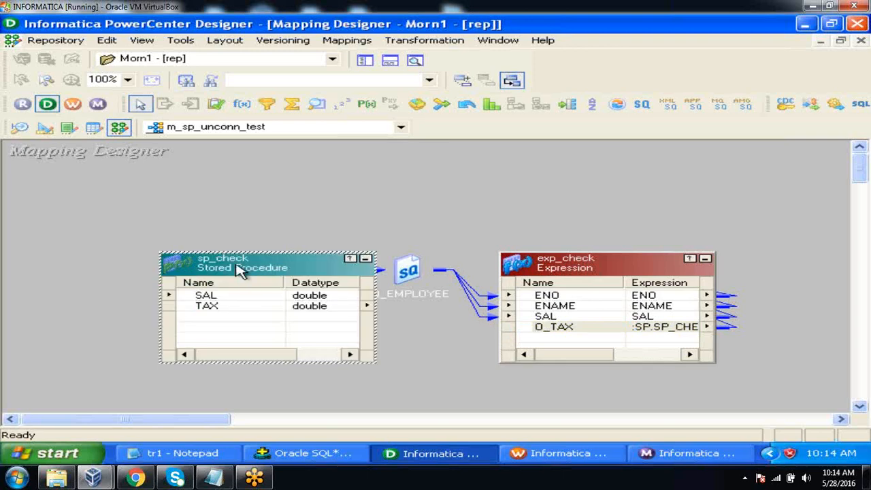
pyautogui.moveTo(240, 268); pyautogui.dragTo(126, 214)
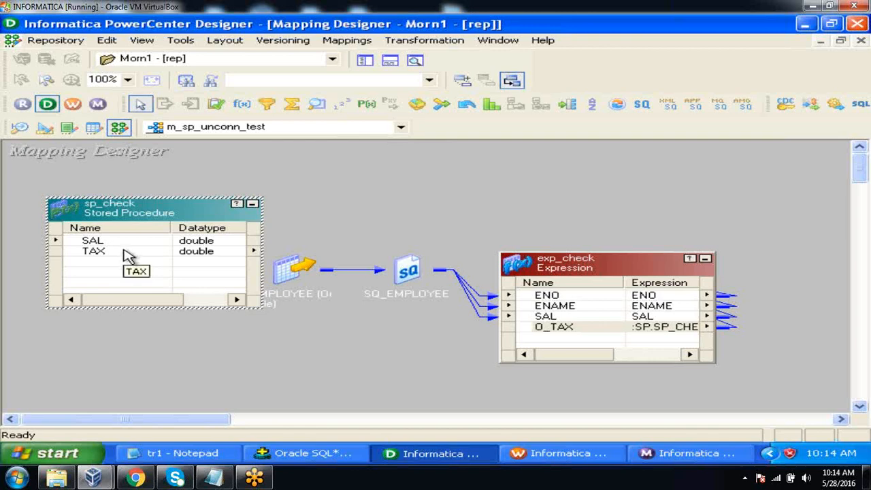
pyautogui.click(130, 255)
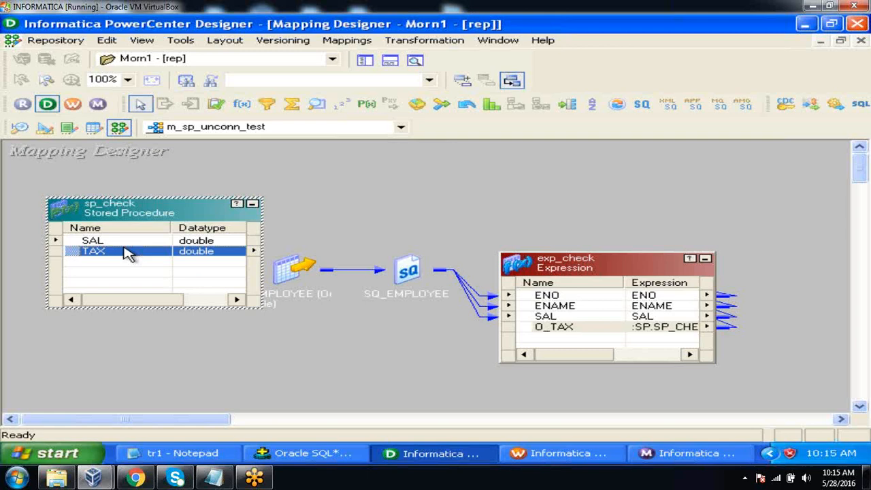
# Open the m_sp_conn_test mapping with the output window hidden and expand EMP_SP beside sp_check to examine the TAX link
pyautogui.click(401, 127)
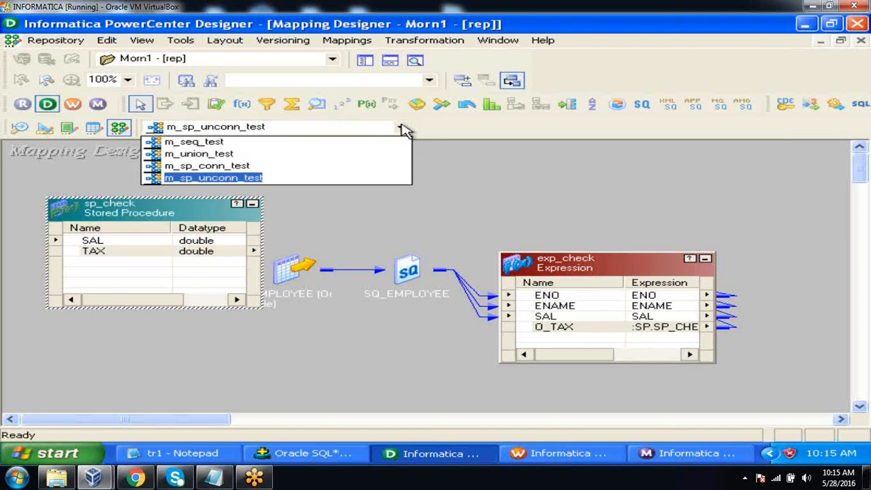
pyautogui.click(333, 166)
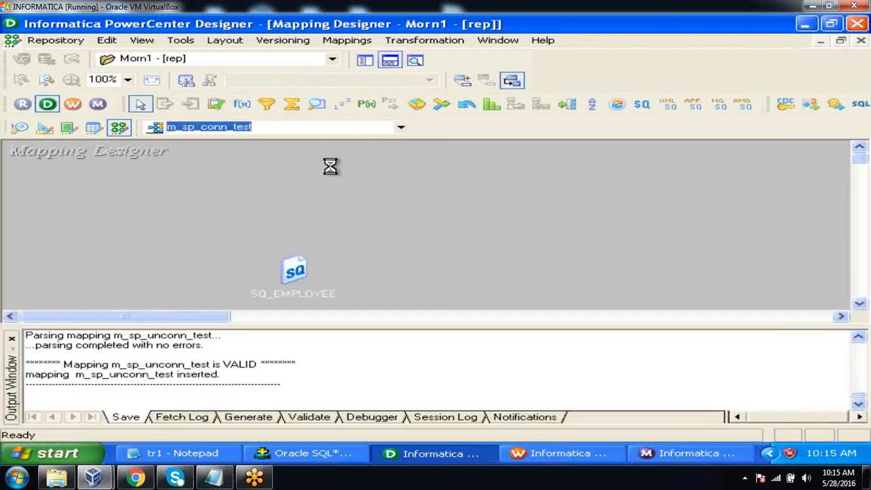
pyautogui.click(389, 61)
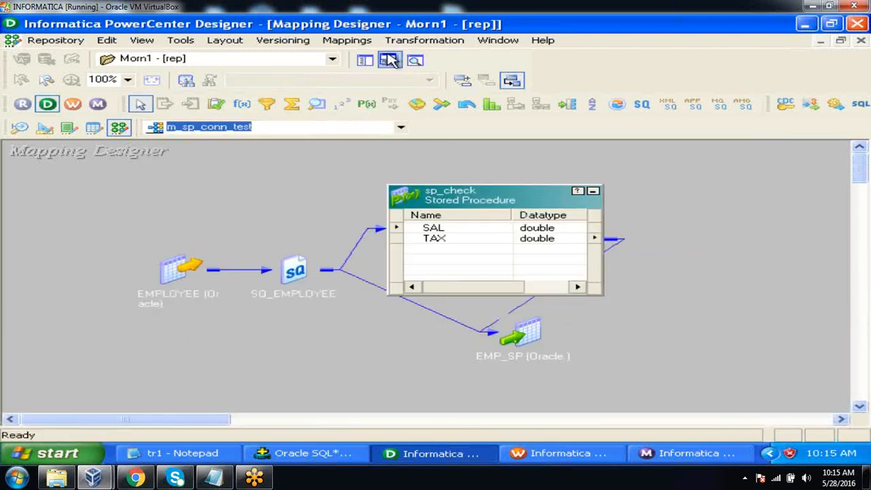
pyautogui.click(455, 239)
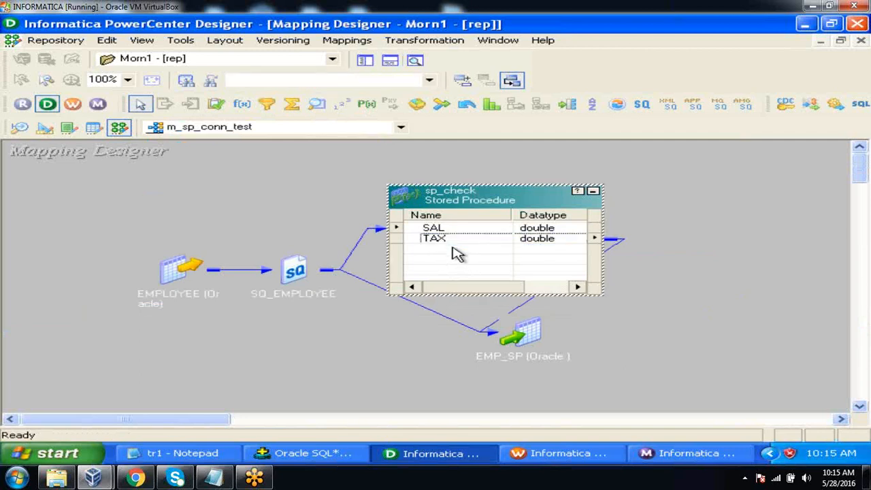
pyautogui.click(454, 240)
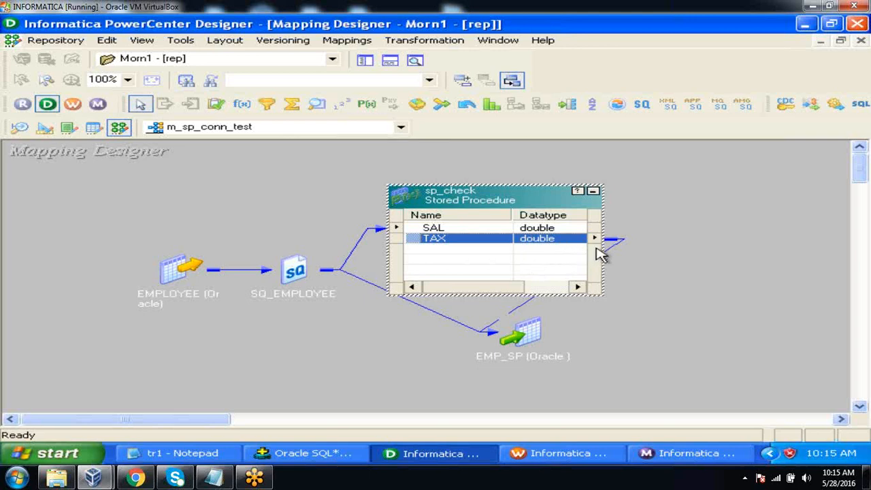
pyautogui.doubleClick(534, 334)
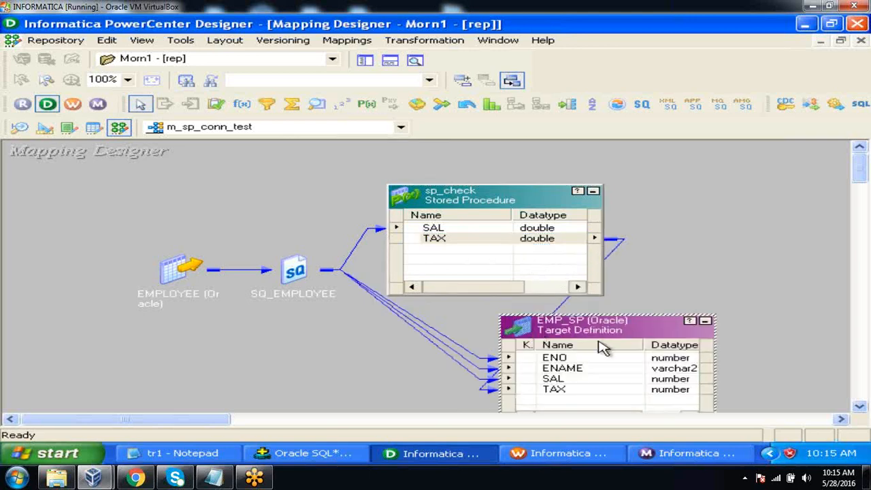
pyautogui.moveTo(611, 336); pyautogui.dragTo(710, 314)
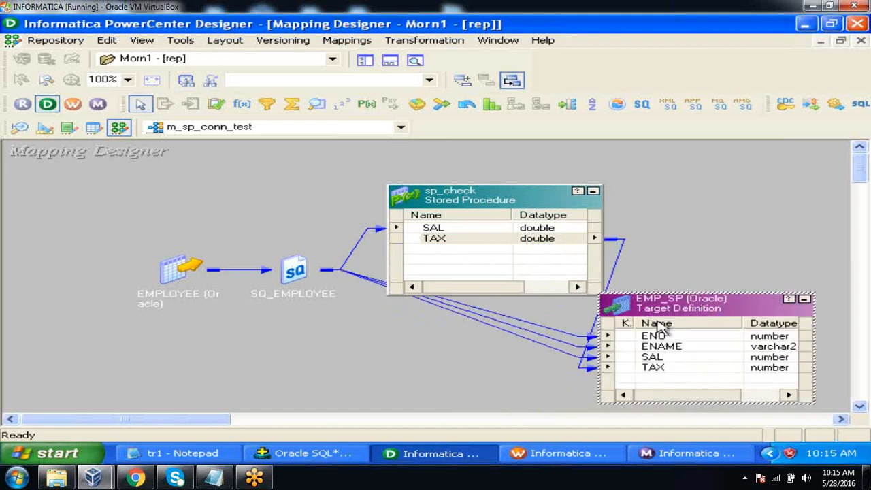
# Reopen the m_sp_unconn_test mapping, hide the output window and move the EMP_SP target above exp_check
pyautogui.click(402, 130)
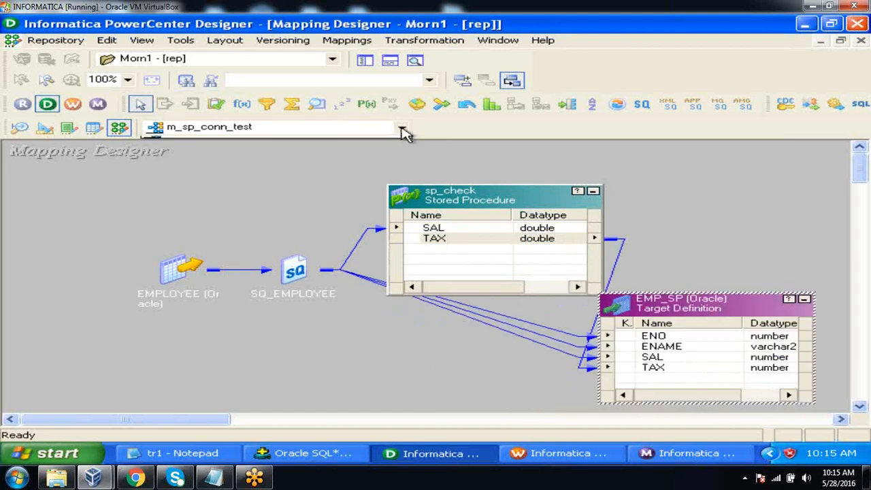
pyautogui.click(360, 182)
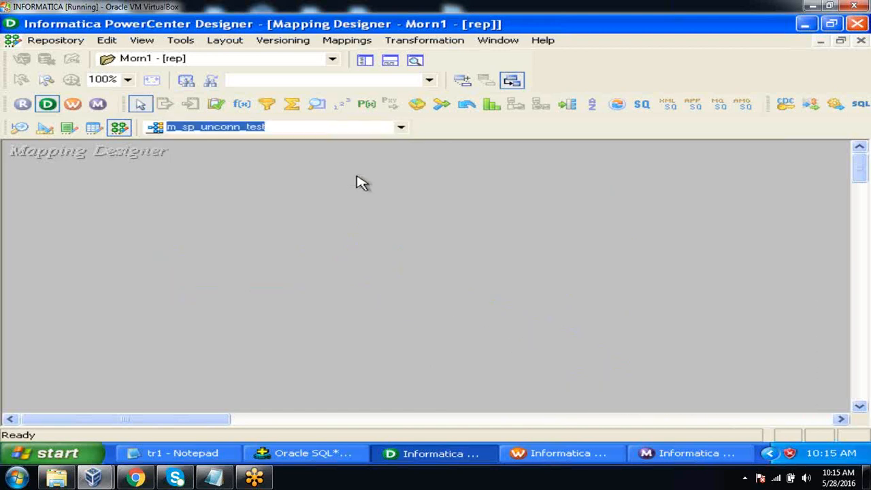
pyautogui.click(390, 43)
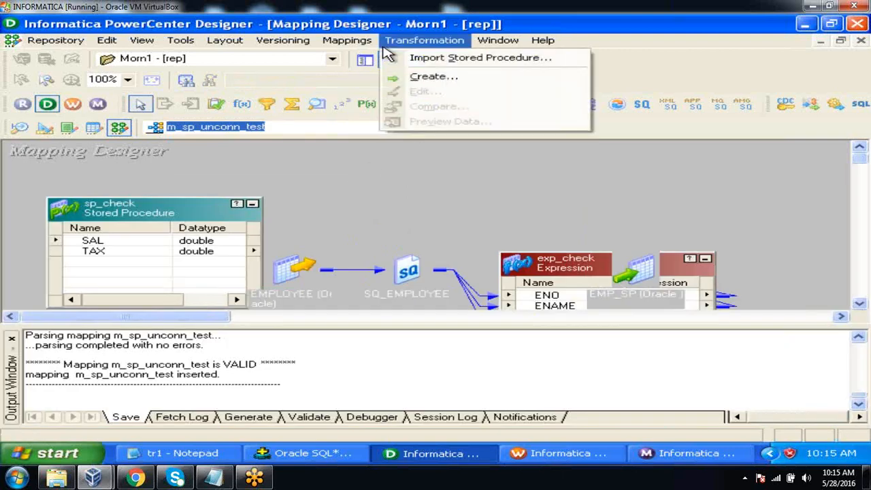
pyautogui.click(399, 194)
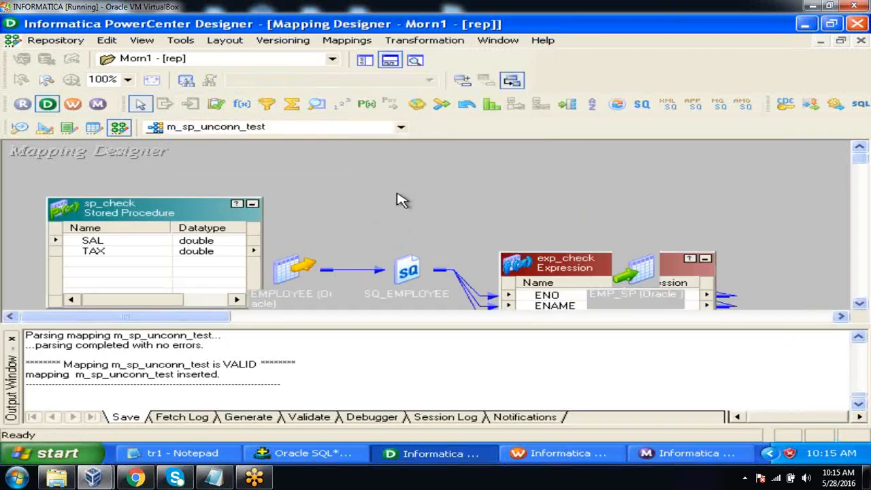
pyautogui.click(389, 61)
pyautogui.moveTo(650, 276); pyautogui.dragTo(725, 192)
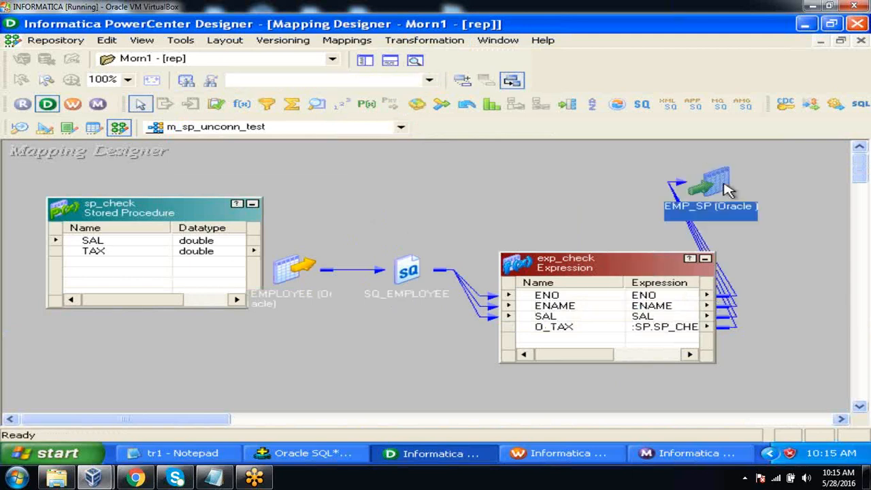
# Examine the PROC_RESULT argument in exp_check's O_TAX expression and the TAX port of sp_check without changing anything
pyautogui.click(587, 331)
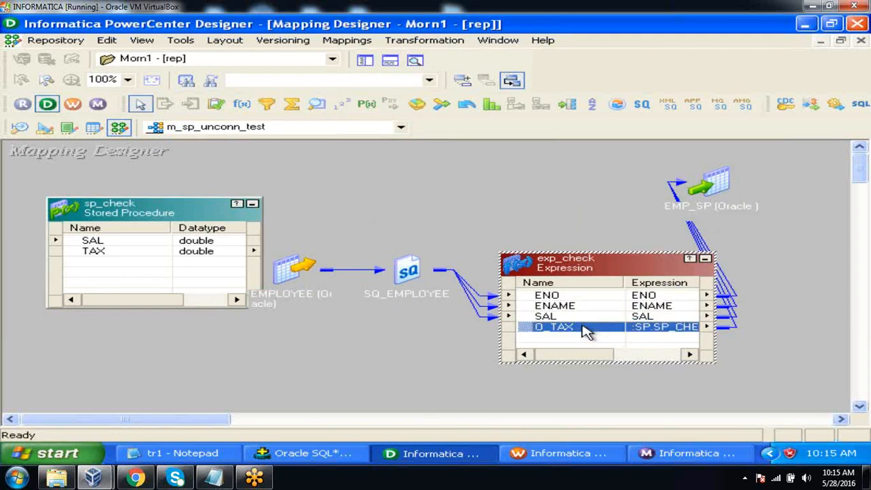
pyautogui.doubleClick(586, 330)
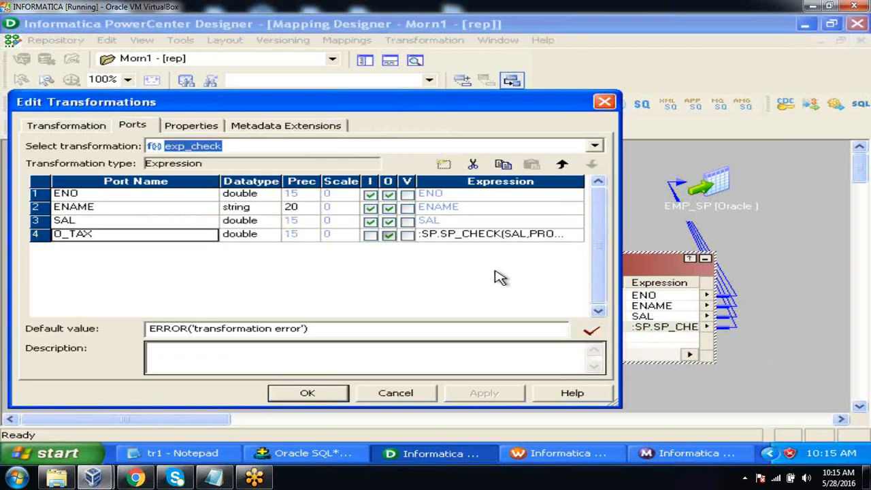
pyautogui.click(578, 234)
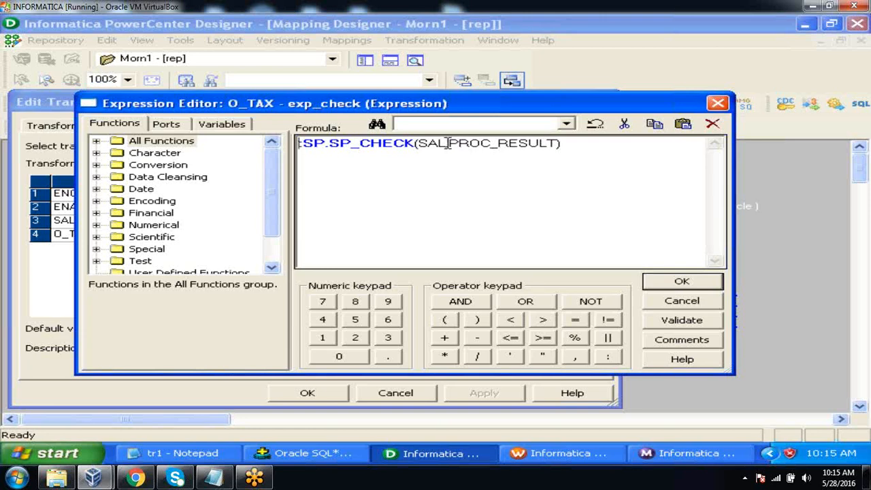
pyautogui.moveTo(448, 144); pyautogui.dragTo(556, 145)
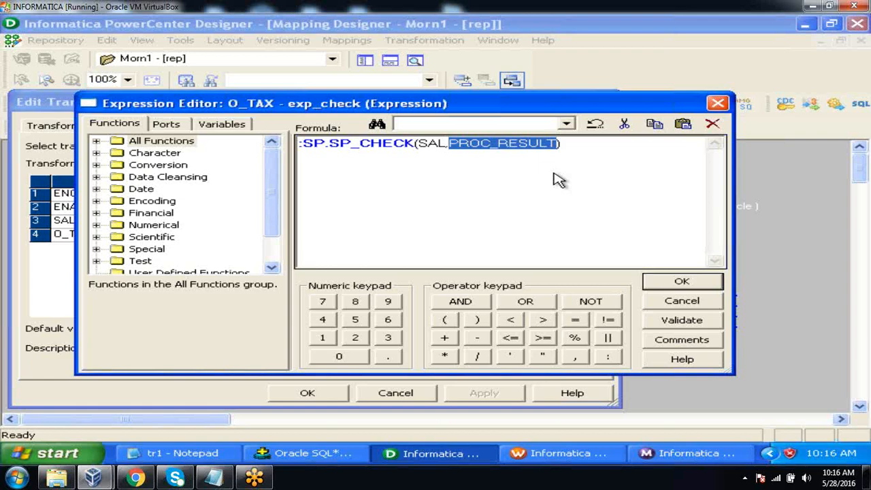
pyautogui.click(669, 301)
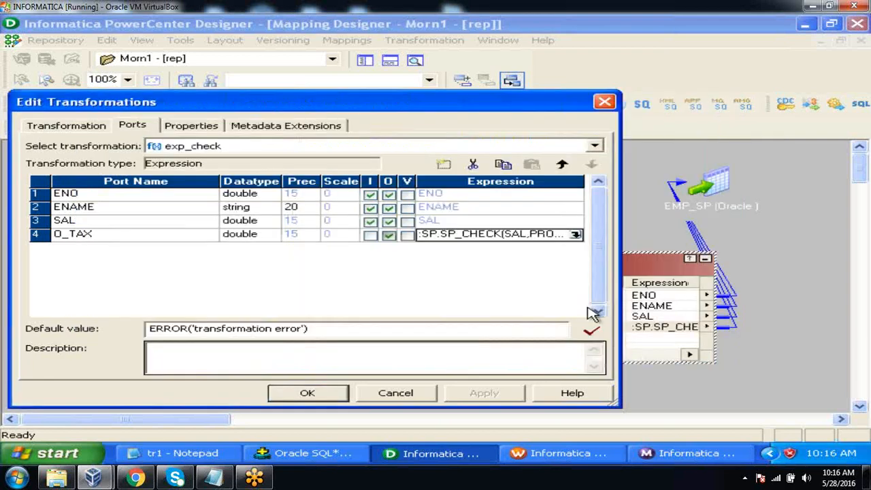
pyautogui.click(396, 393)
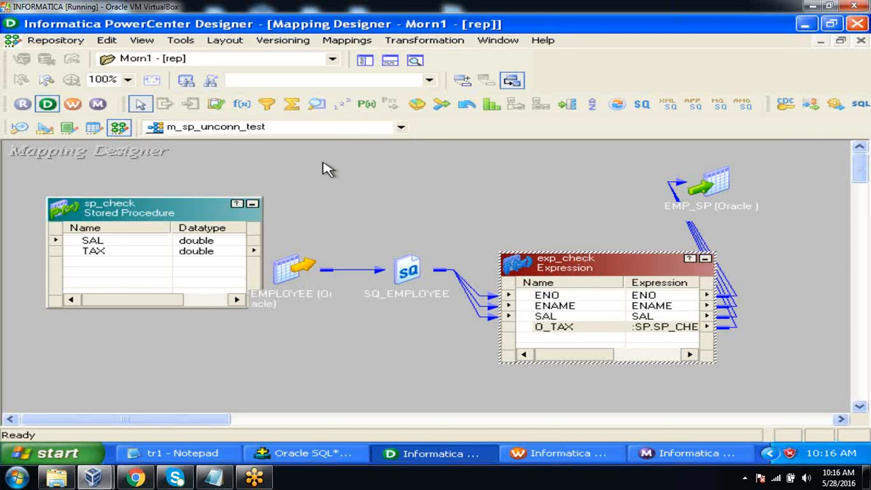
pyautogui.click(232, 252)
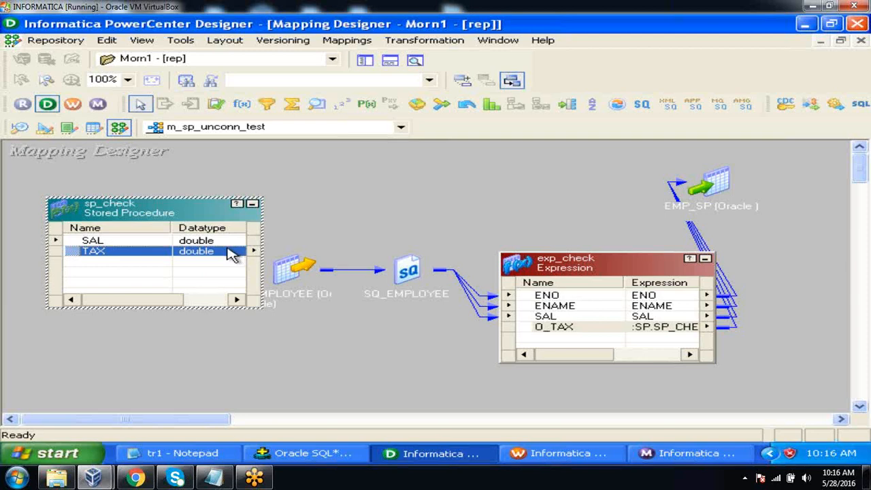
pyautogui.click(301, 200)
# Return to the m_sp_conn_test mapping and hide the output window
pyautogui.click(400, 128)
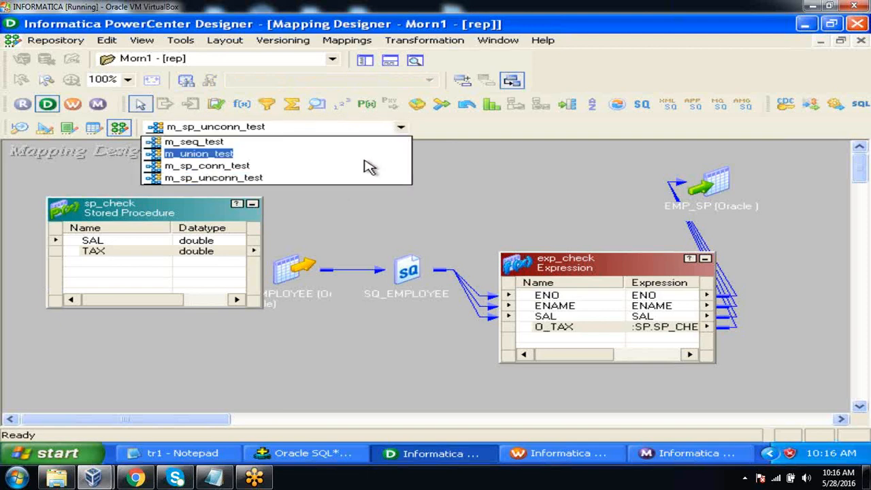
pyautogui.click(365, 167)
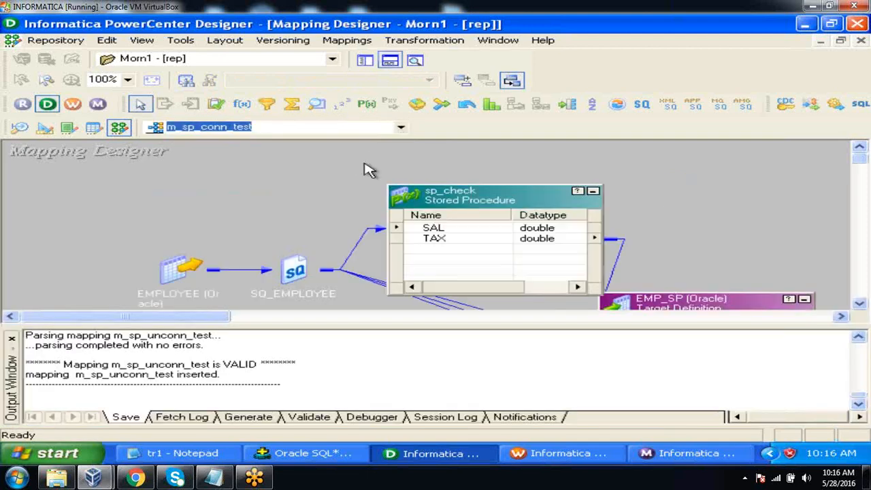
pyautogui.click(388, 63)
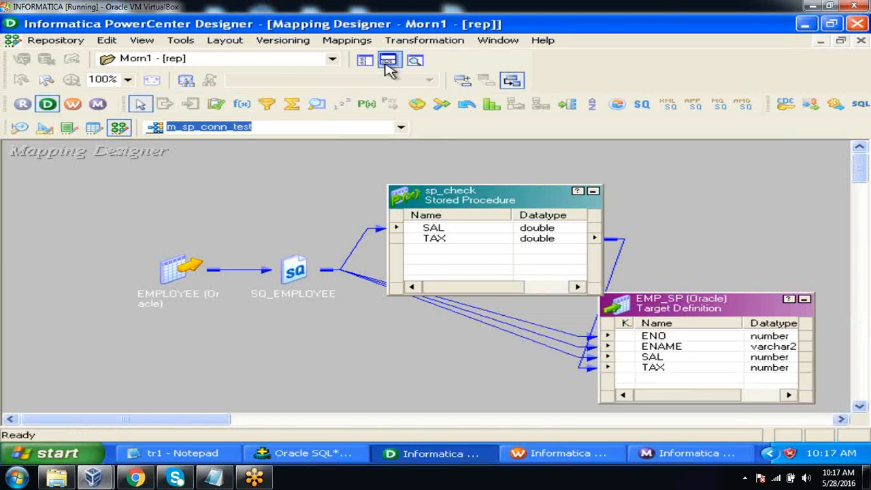
pyautogui.click(299, 175)
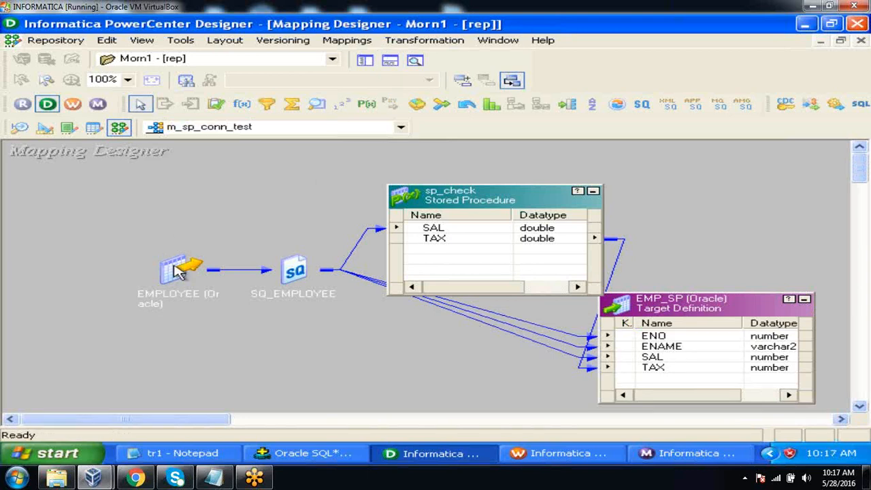
# Move the EMPLOYEE source and SQ_EMPLOYEE away from sp_check and expand SQ_EMPLOYEE to show its ports
pyautogui.moveTo(177, 270); pyautogui.dragTo(125, 244)
pyautogui.click(272, 282)
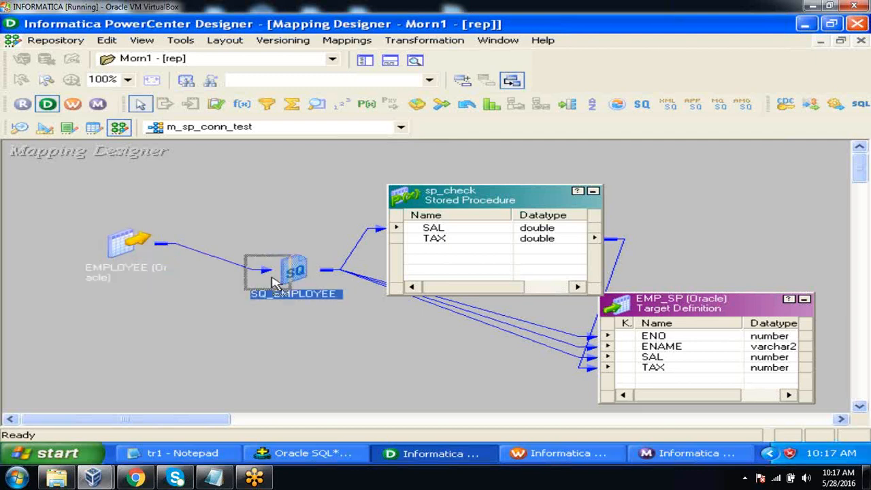
pyautogui.moveTo(272, 283); pyautogui.dragTo(153, 309)
pyautogui.doubleClick(204, 303)
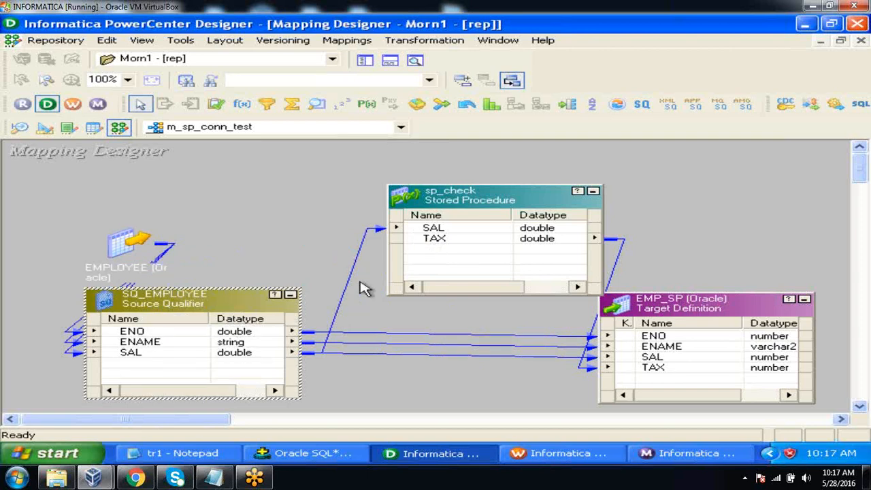
# Duplicate the sp_check stored procedure within m_sp_conn_test, hide the output window and place the copy below the original
pyautogui.click(536, 197)
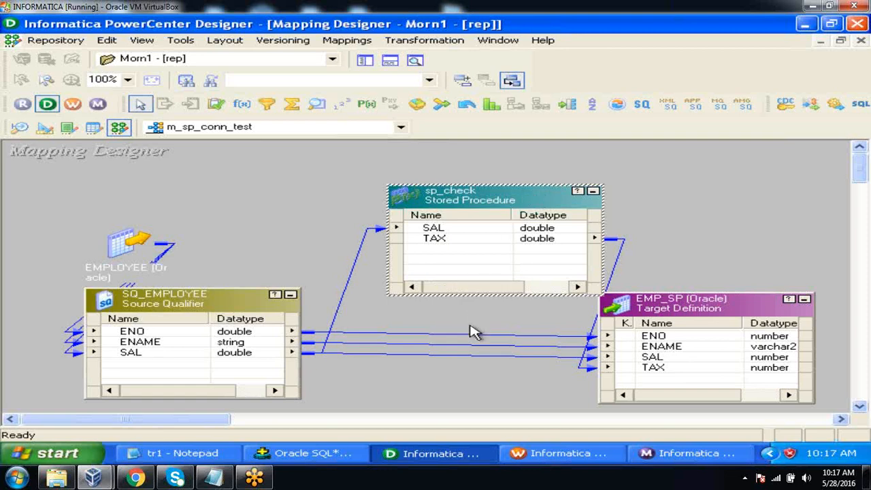
pyautogui.hotkey('ctrl', 'v')
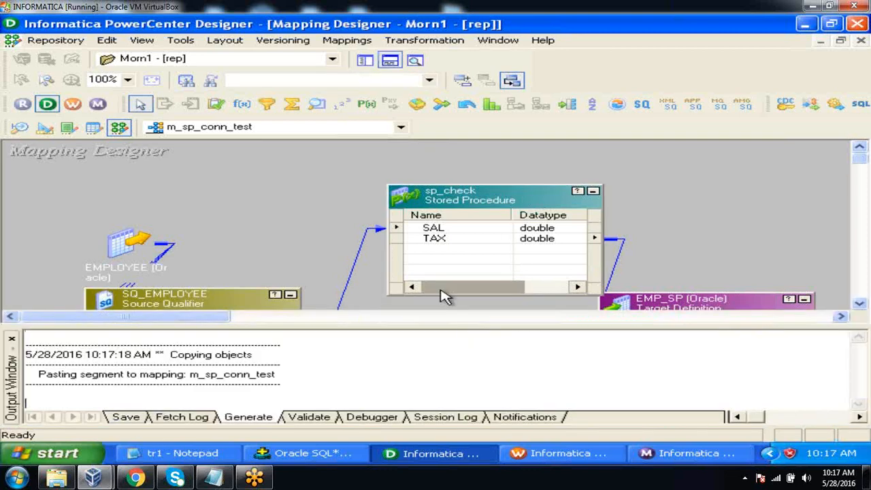
pyautogui.click(390, 63)
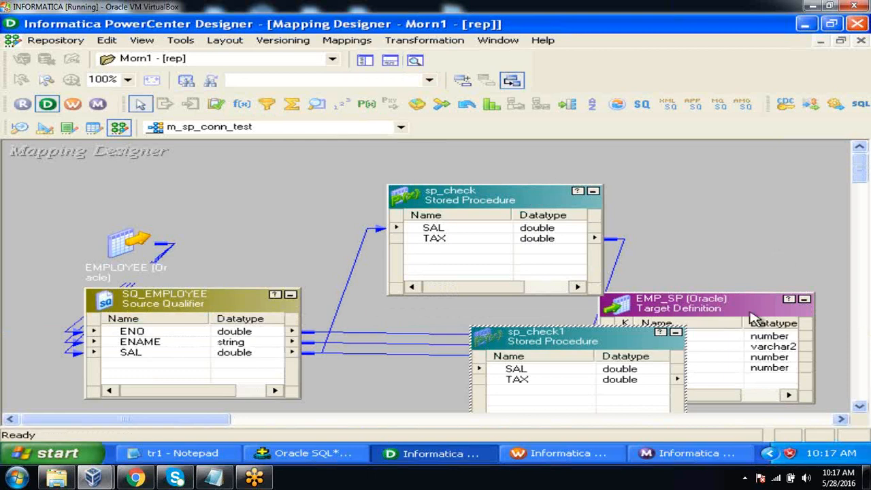
pyautogui.moveTo(563, 337); pyautogui.dragTo(471, 327)
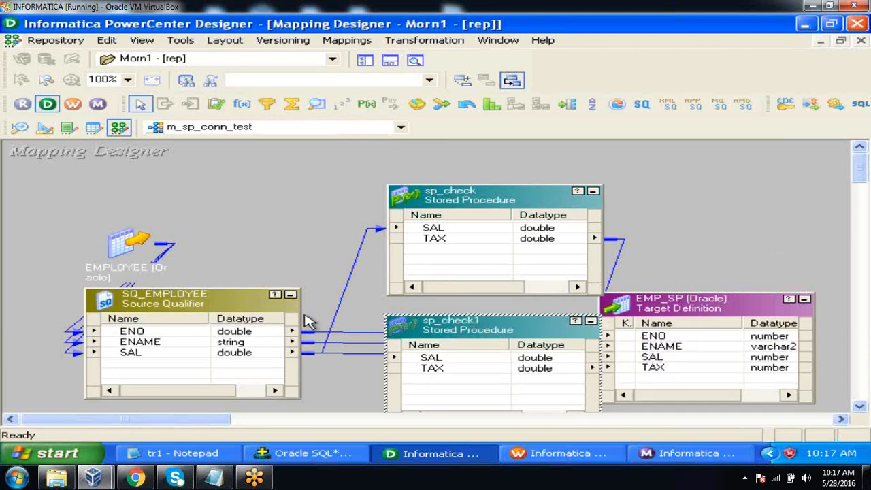
# Link the ENO port of SQ_EMPLOYEE to the SAL input port of the sp_check1 stored procedure
pyautogui.click(166, 354)
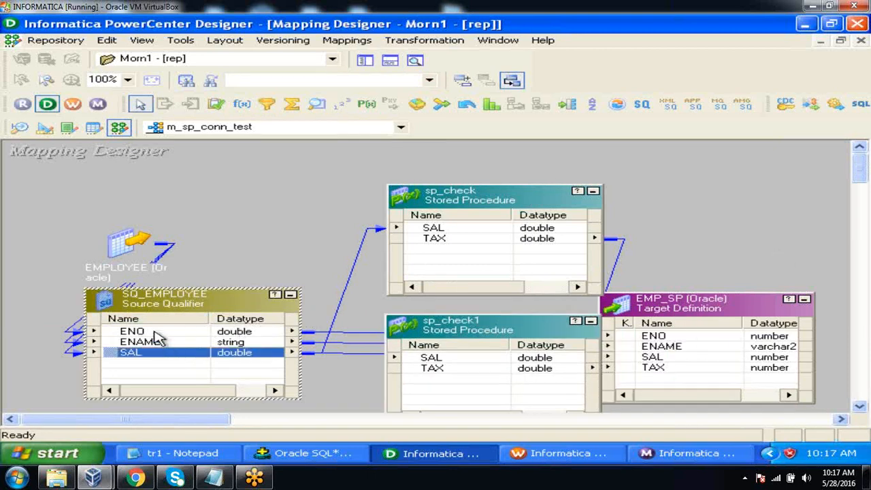
pyautogui.click(157, 333)
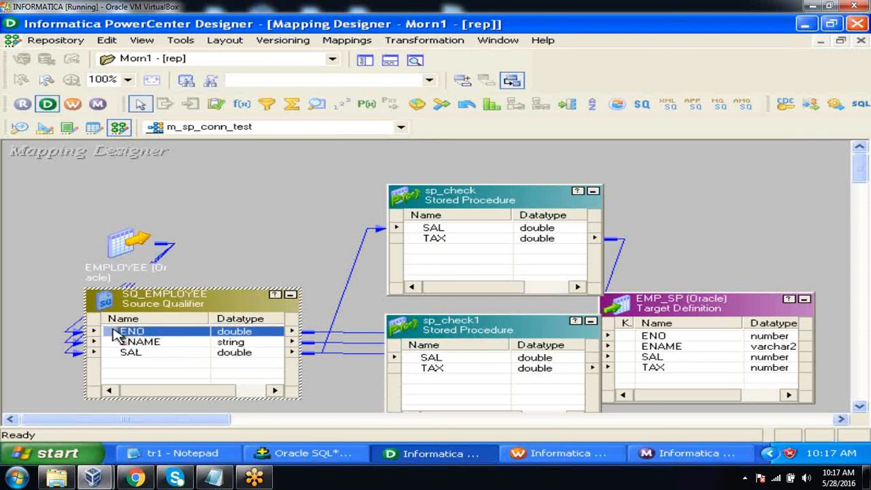
pyautogui.moveTo(116, 334); pyautogui.dragTo(416, 358)
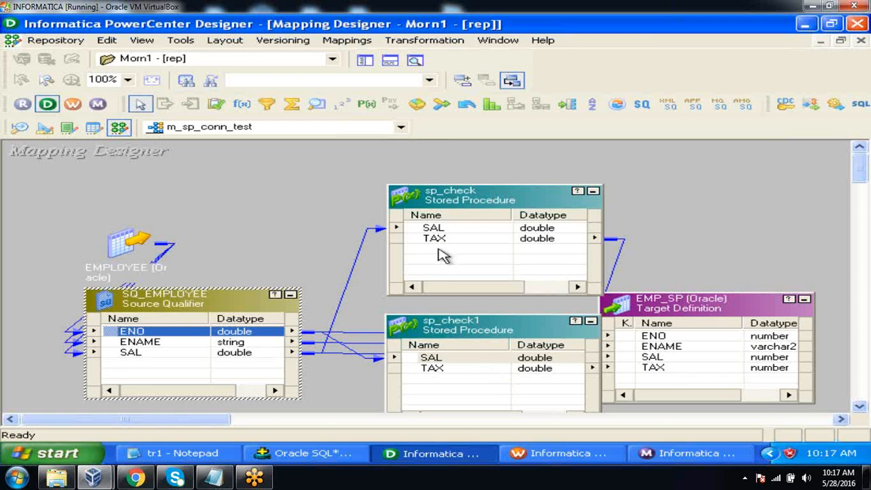
# Open the m_sp_unconn_test mapping and hide the output window
pyautogui.click(401, 127)
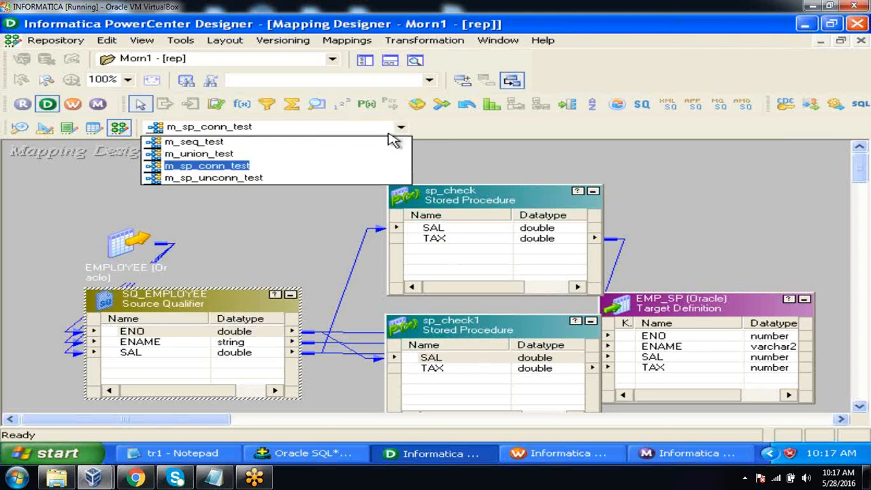
pyautogui.click(284, 179)
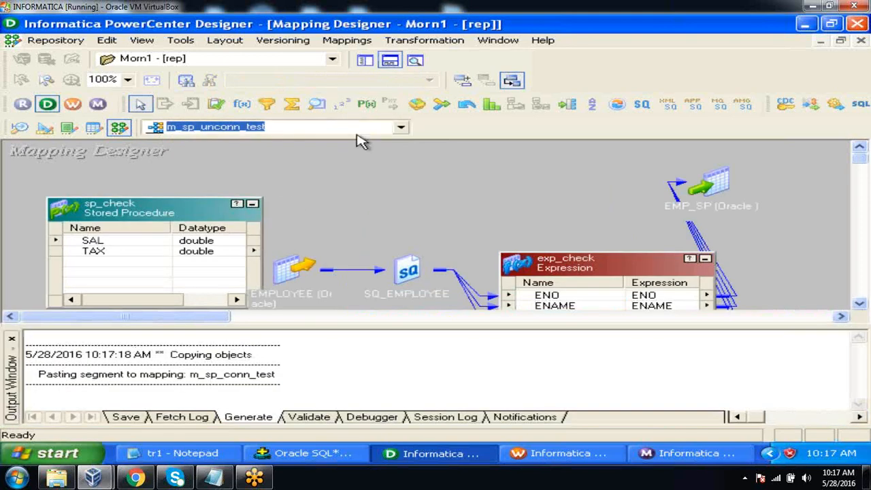
pyautogui.click(389, 60)
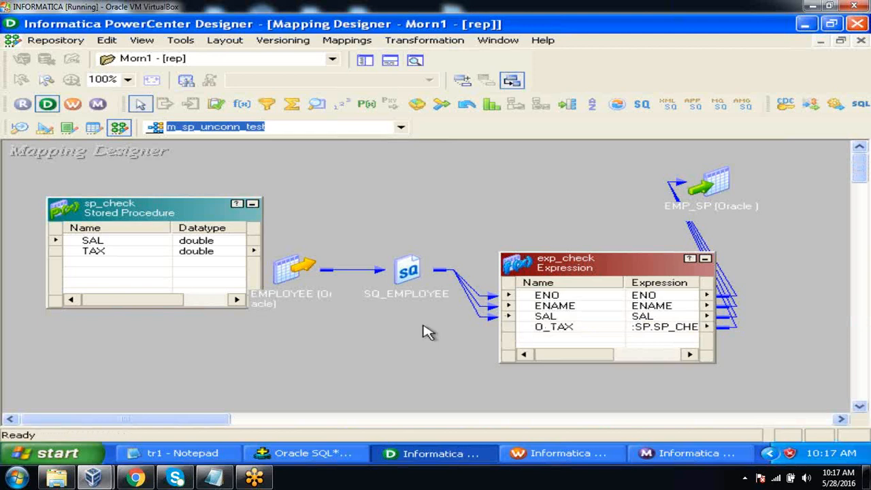
# Add an output-only port named O_TAX1 with datatype double to the exp_check expression transformation
pyautogui.doubleClick(570, 330)
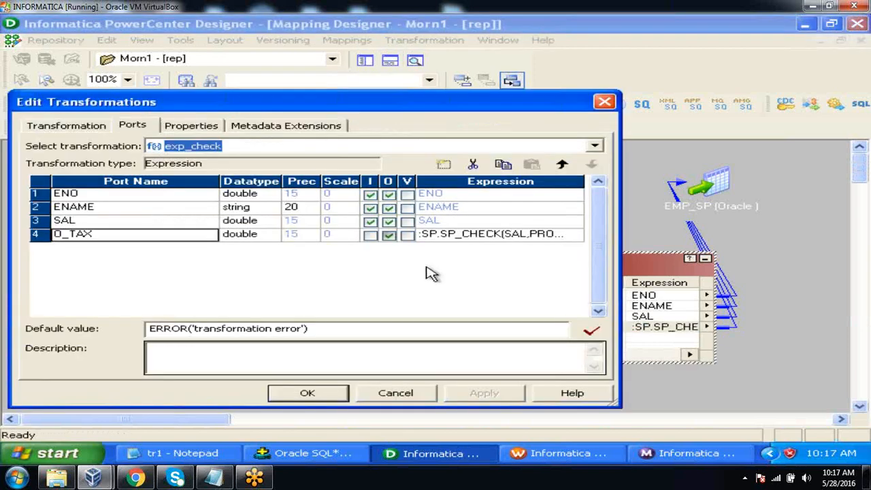
pyautogui.click(443, 164)
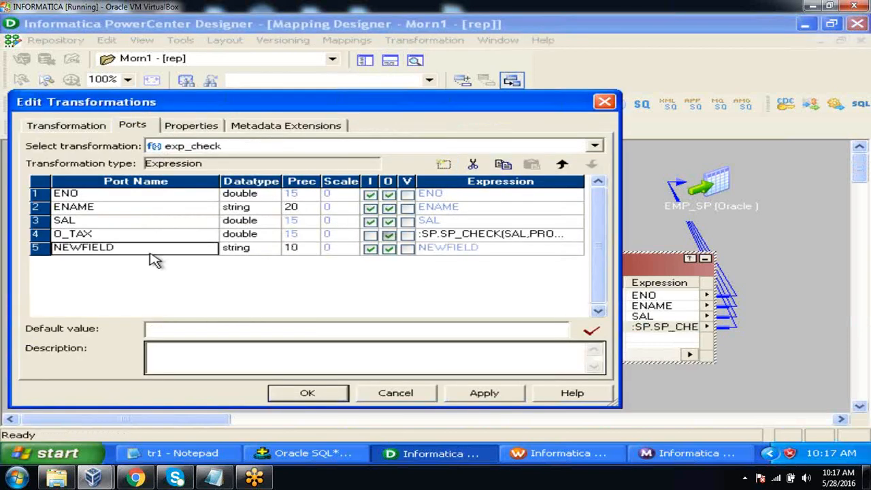
pyautogui.click(148, 249)
pyautogui.write('O_TAX1')
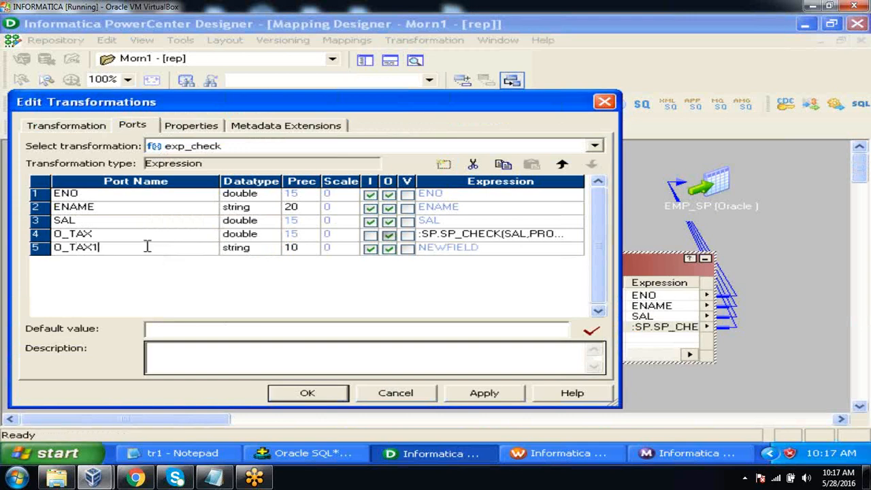
pyautogui.click(265, 250)
pyautogui.click(270, 249)
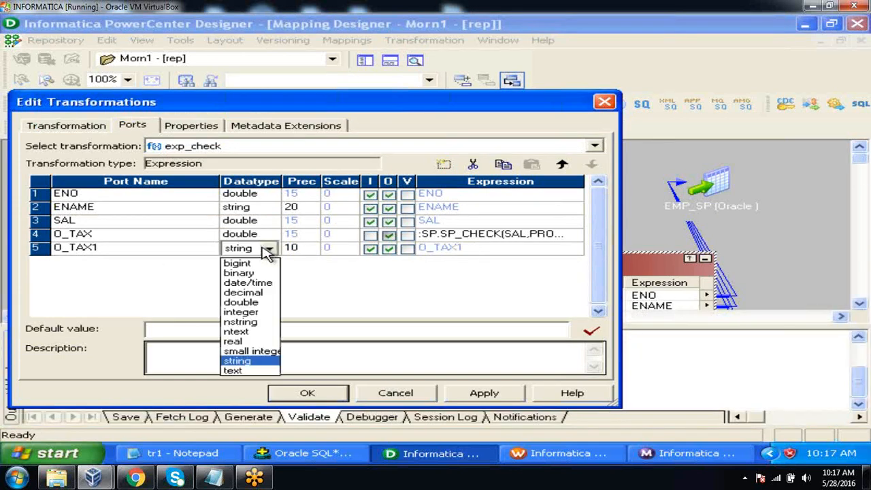
pyautogui.click(262, 304)
pyautogui.click(371, 250)
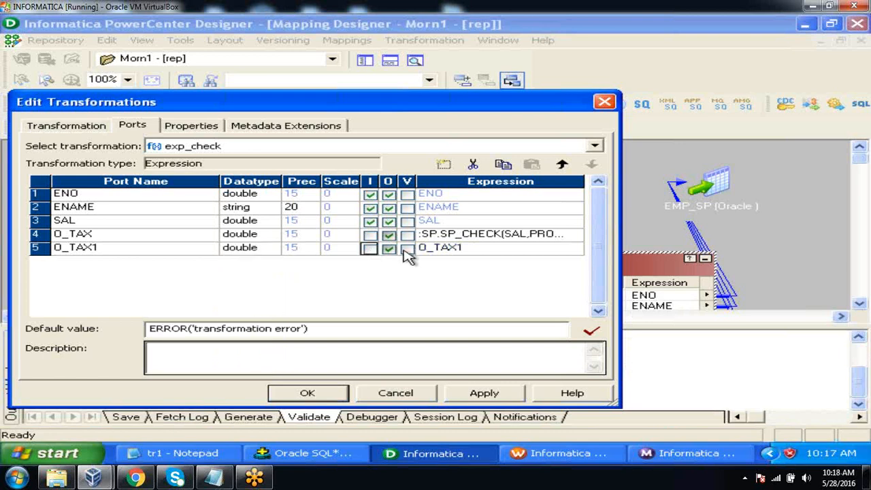
# Replace the default formula of O_TAX1 with an empty call to the sp_check stored procedure
pyautogui.click(492, 250)
pyautogui.click(576, 249)
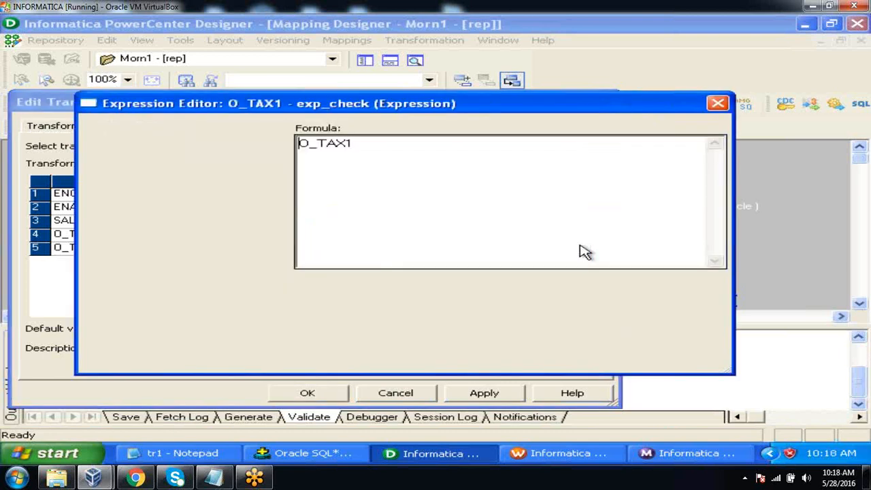
pyautogui.hotkey('ctrl', 'a')
pyautogui.press('Delete')
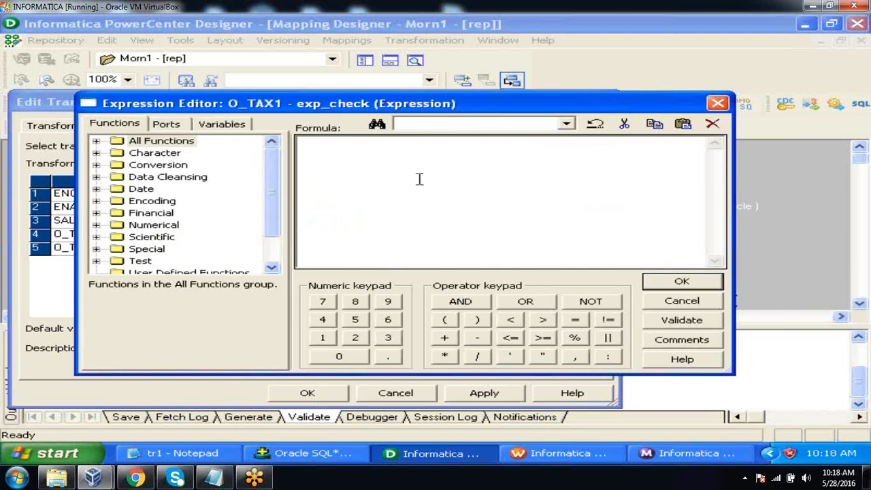
pyautogui.moveTo(279, 187); pyautogui.dragTo(276, 227)
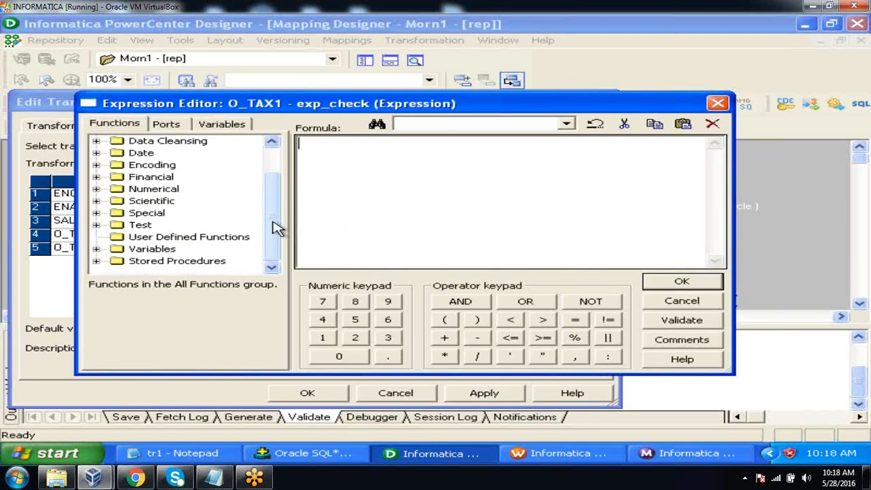
pyautogui.click(97, 261)
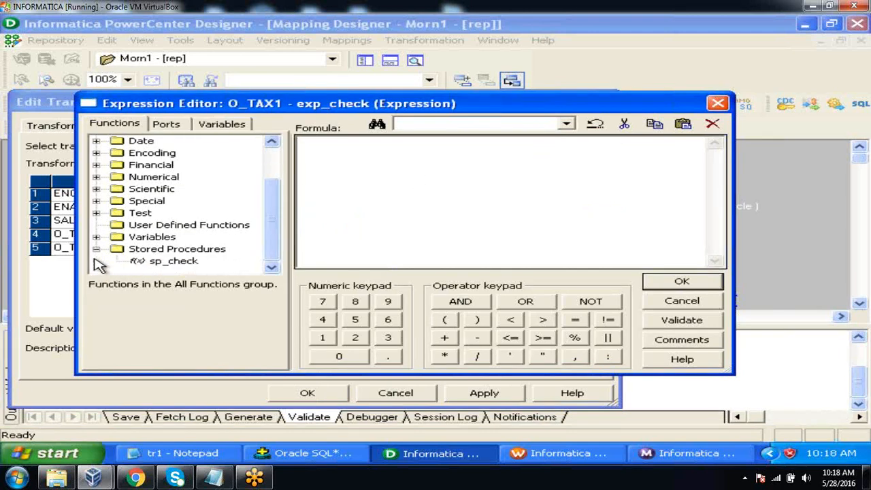
pyautogui.doubleClick(158, 264)
# Complete the O_TAX1 formula as :SP.SP_CHECK(ENO,PROC_RESULT), validate it and accept the exp_check changes
pyautogui.click(162, 127)
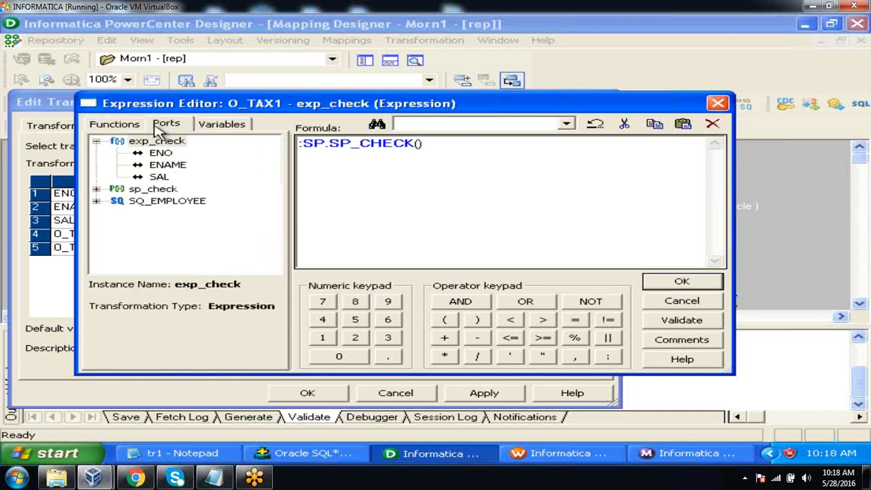
pyautogui.doubleClick(161, 153)
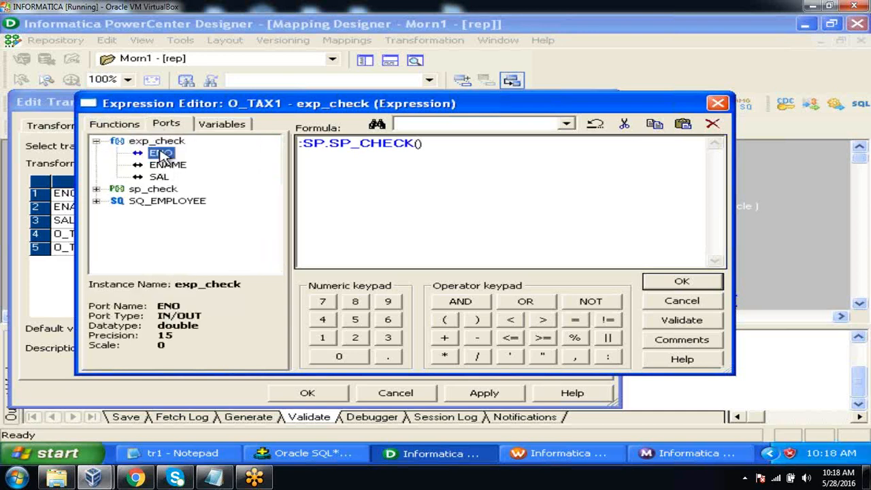
pyautogui.write(',')
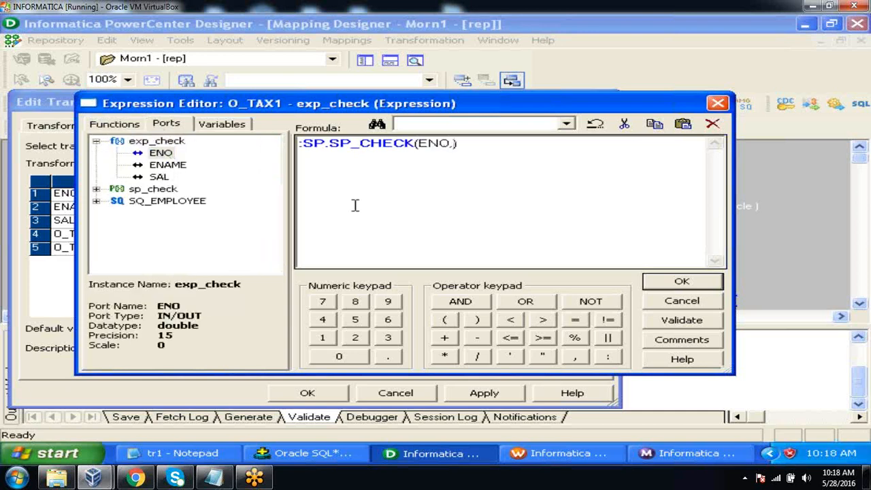
pyautogui.write('PROC_RESULT')
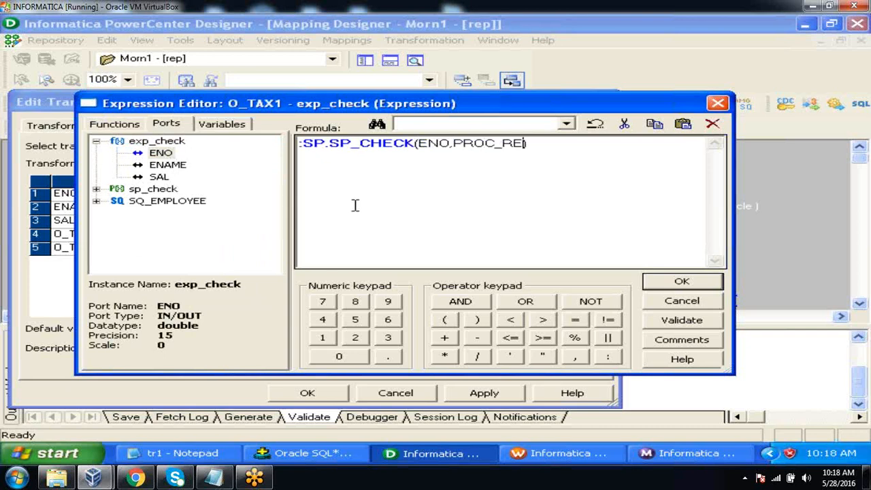
pyautogui.click(684, 321)
pyautogui.click(421, 262)
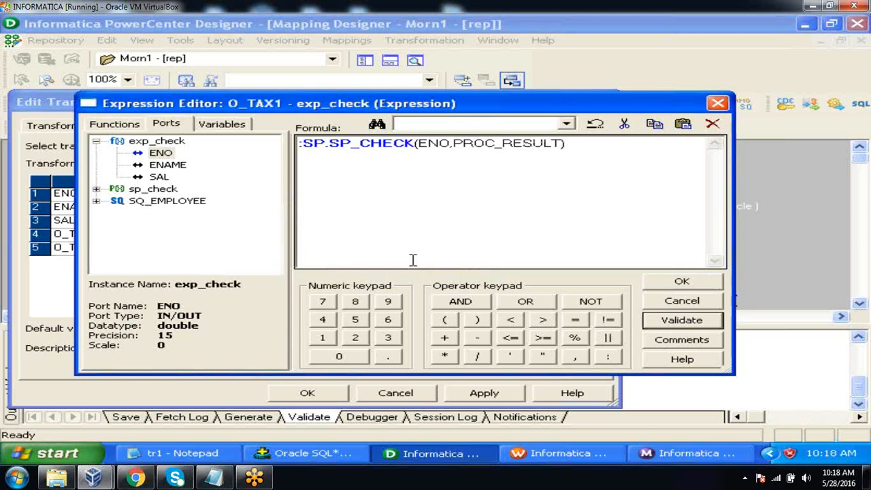
pyautogui.click(679, 283)
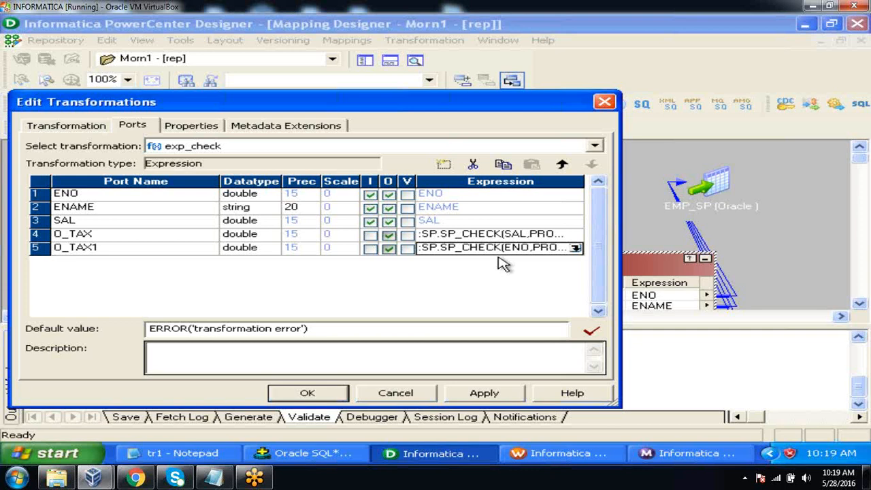
pyautogui.click(342, 388)
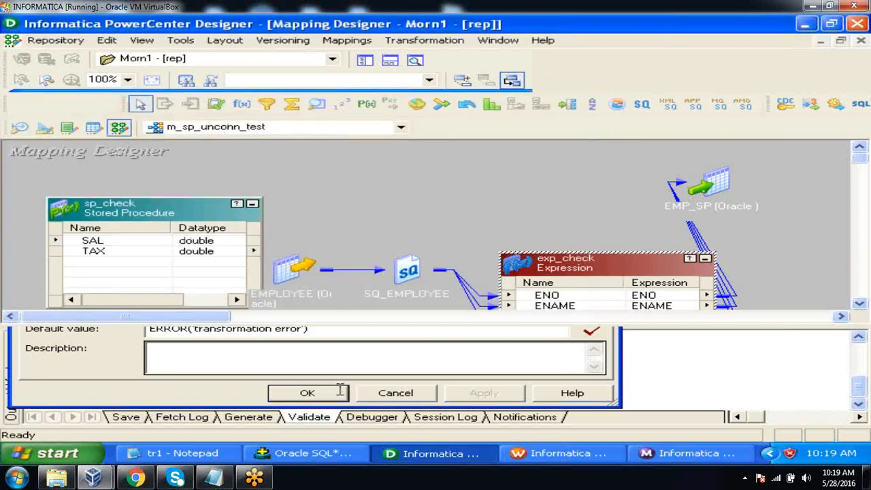
# Hide the output window and arrange all objects of the m_sp_unconn_test mapping as icons
pyautogui.click(12, 339)
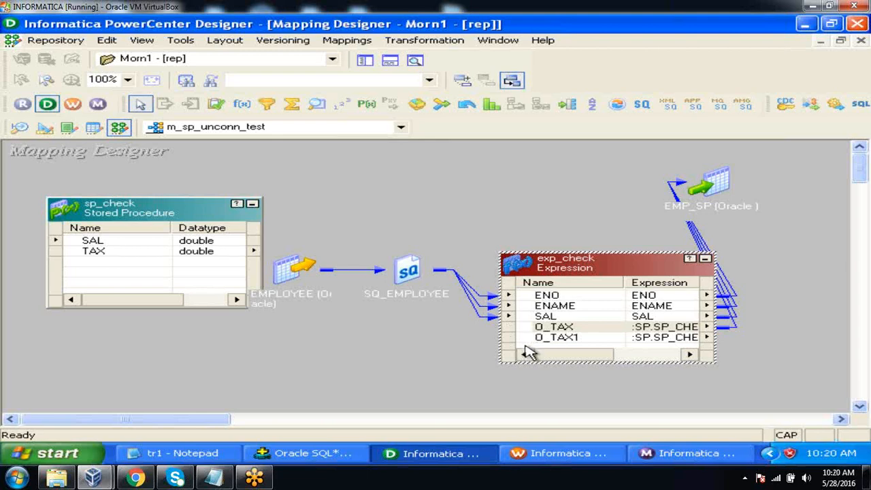
pyautogui.click(470, 343)
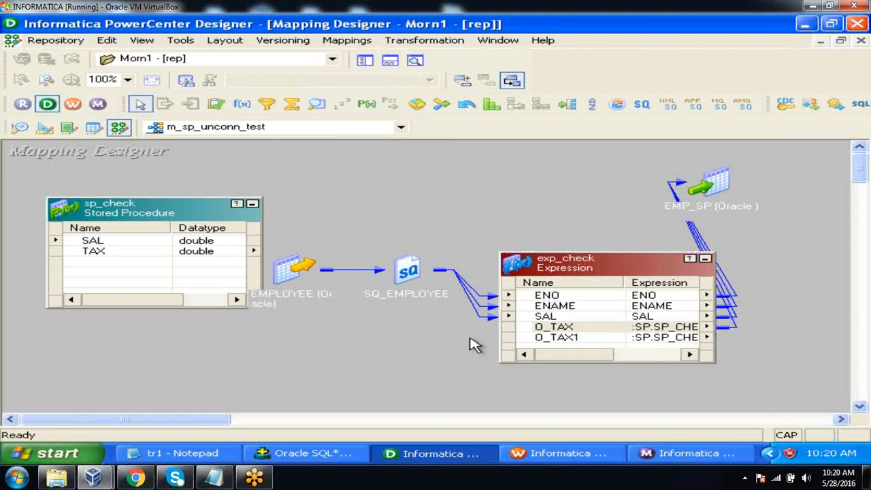
pyautogui.rightClick(423, 183)
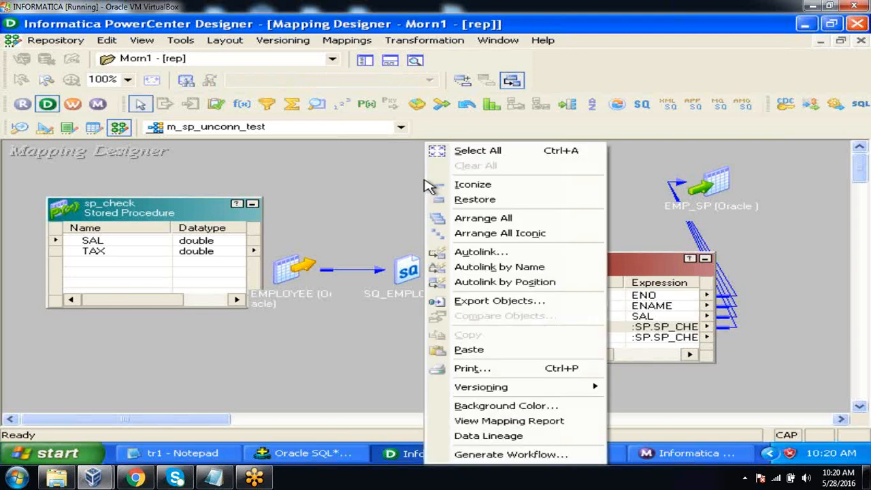
pyautogui.click(468, 232)
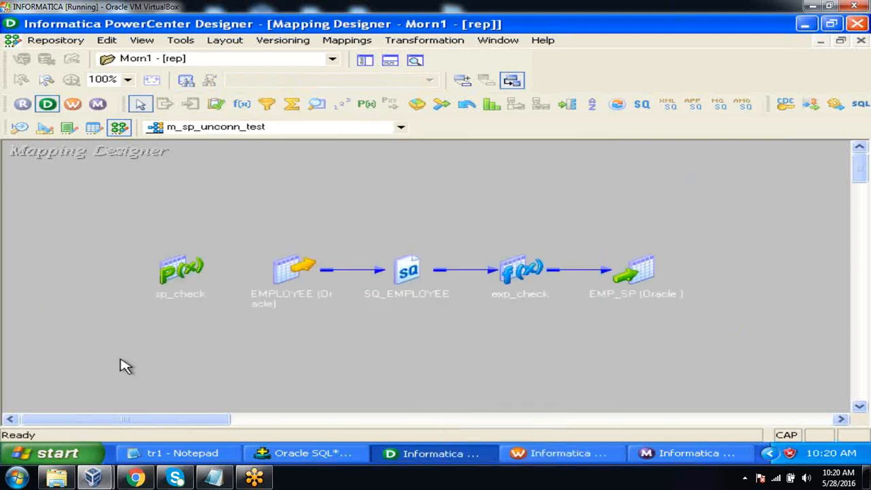
# Switch to the tr1 notes in Notepad and review the list of active and passive transformations
pyautogui.click(181, 453)
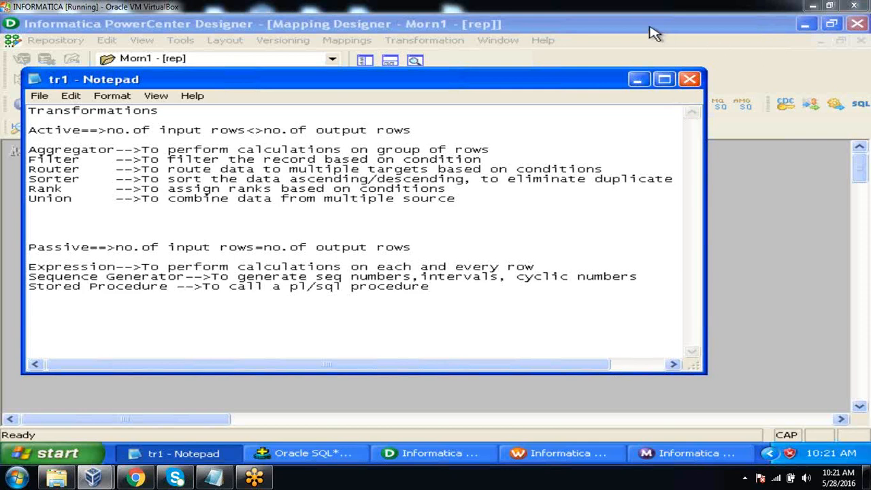
pyautogui.click(589, 208)
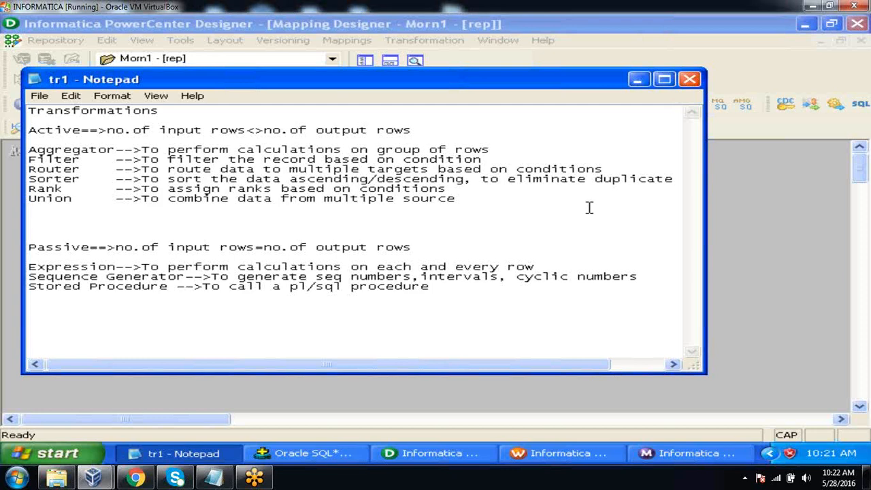